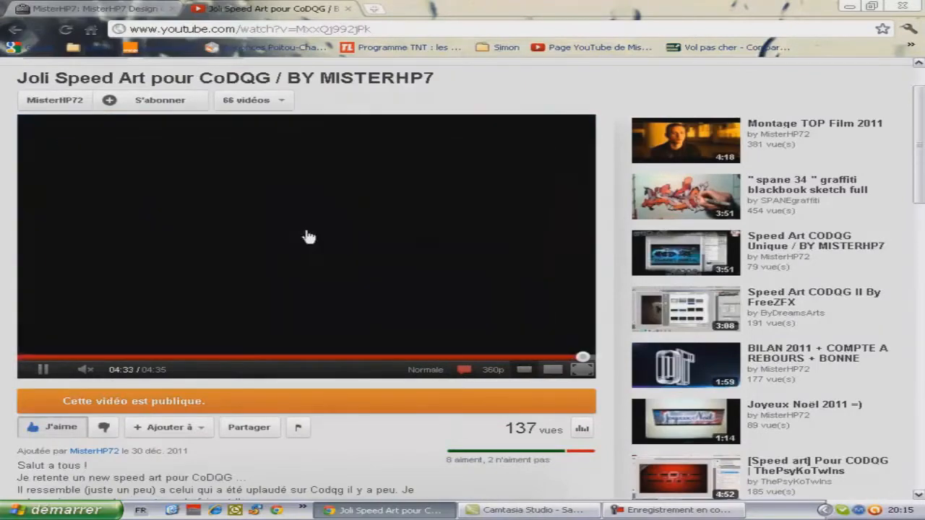
# Step: Close the YouTube video page, minimize the browser, and launch Cinema 4D
pyautogui.click(347, 9)
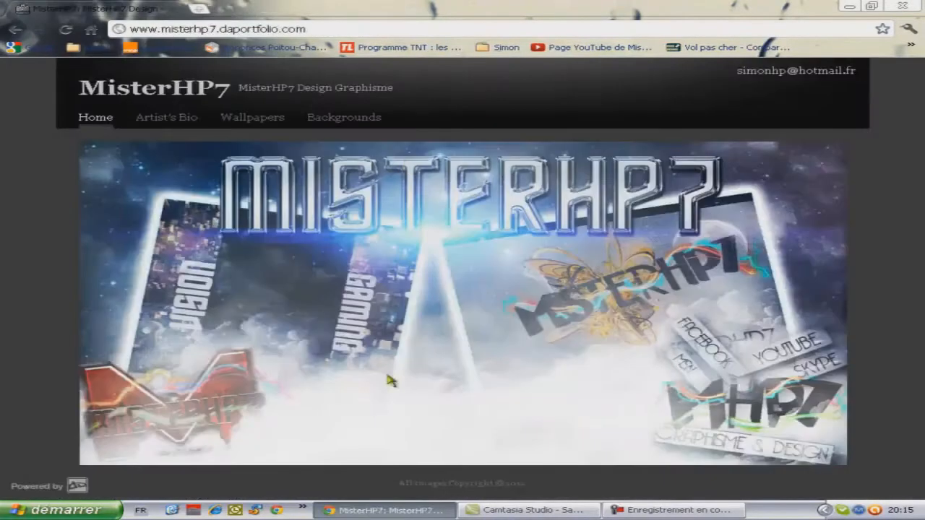
pyautogui.click(380, 510)
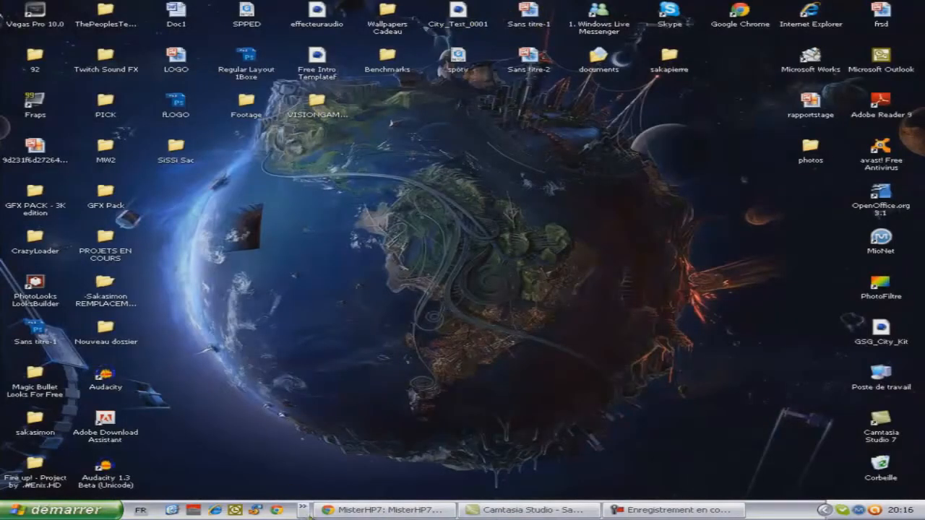
pyautogui.click(303, 511)
pyautogui.click(345, 430)
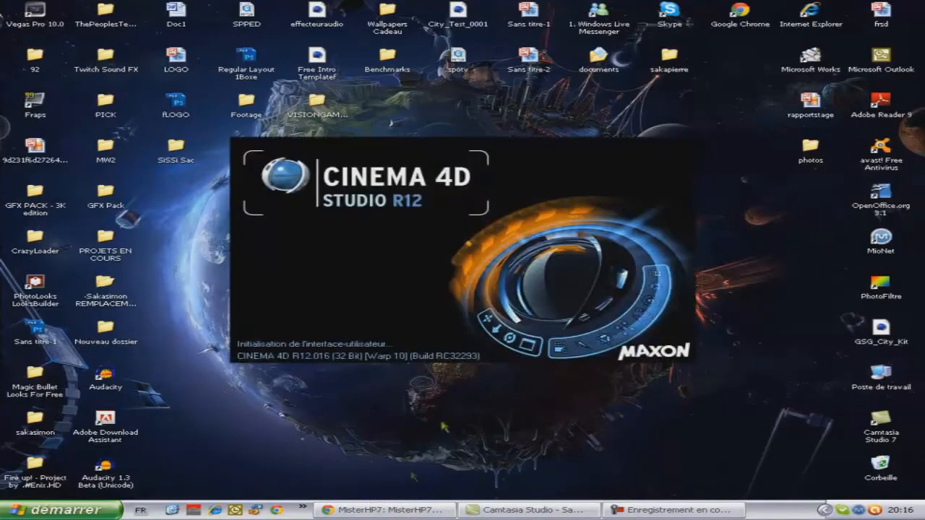
# Step: Look through the MisterHP7 portfolio site, including the Artist's Bio, Wallpapers and Backgrounds pages with two background images
pyautogui.click(383, 510)
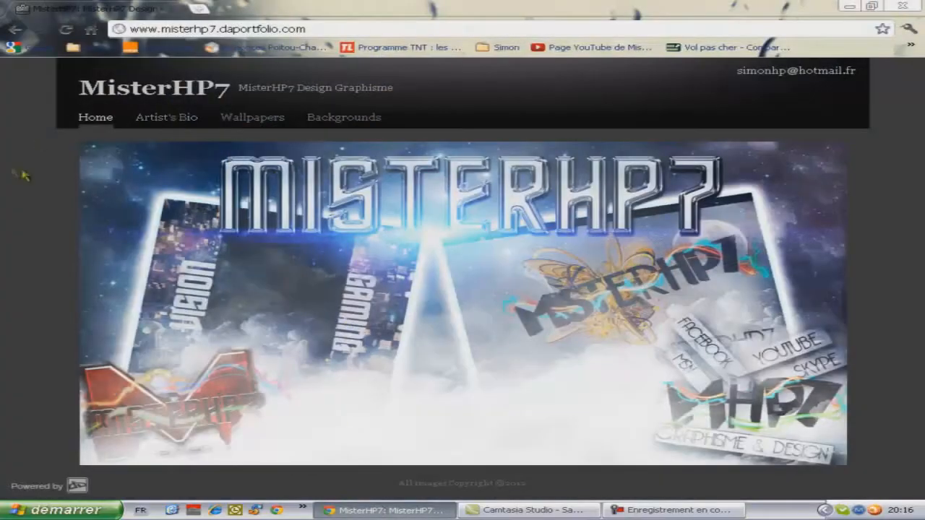
pyautogui.click(186, 121)
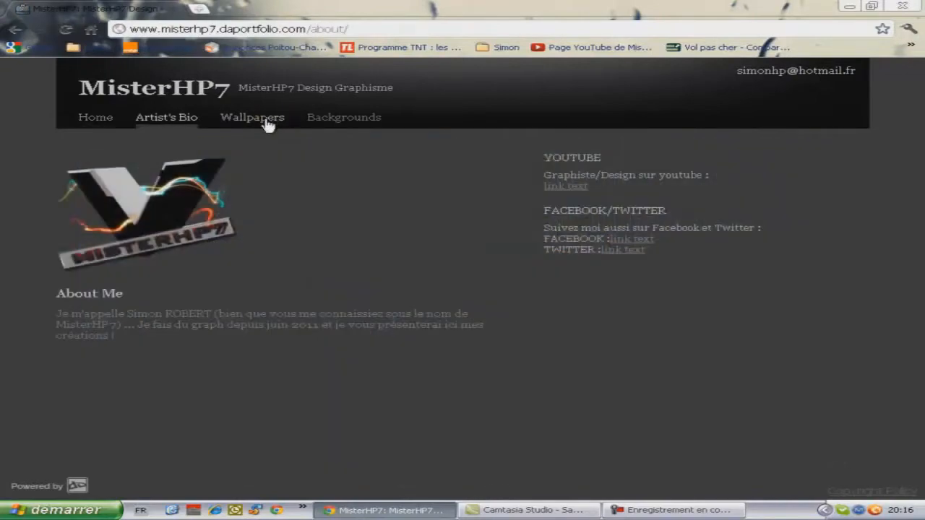
pyautogui.click(268, 124)
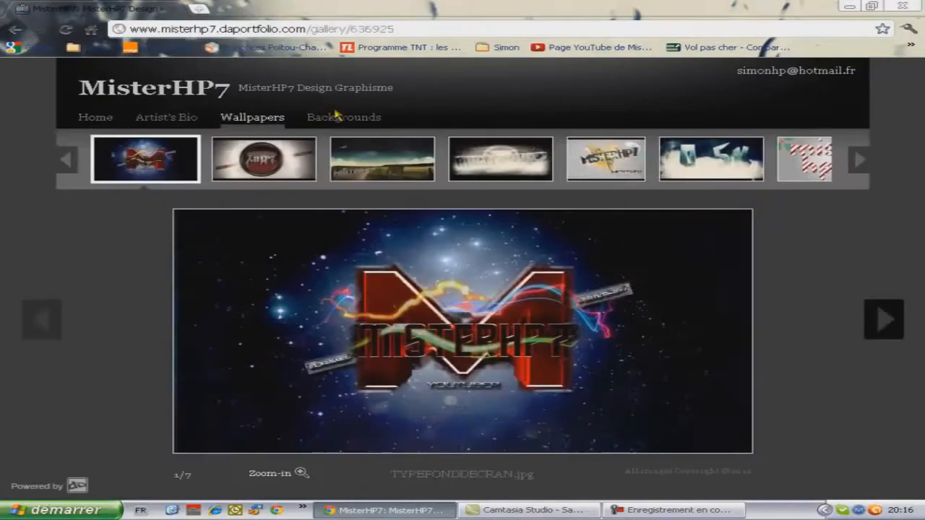
pyautogui.click(341, 120)
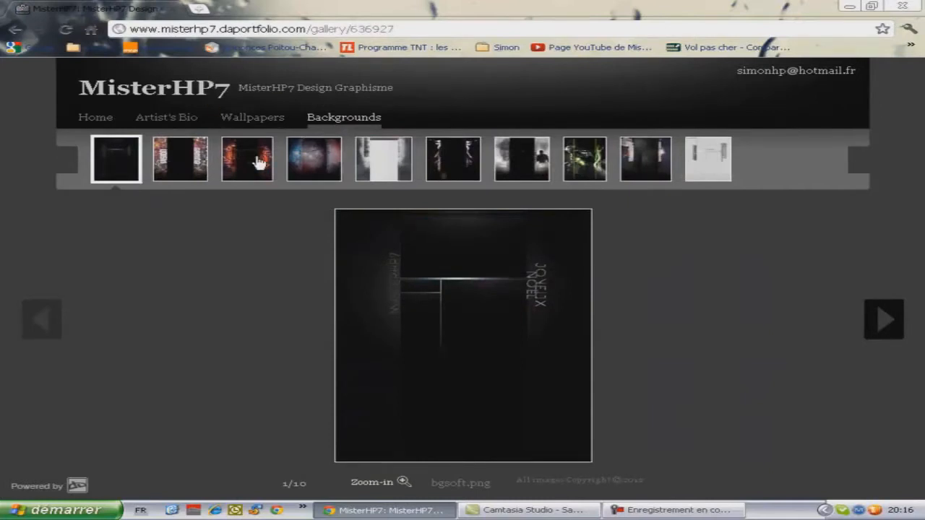
pyautogui.click(259, 163)
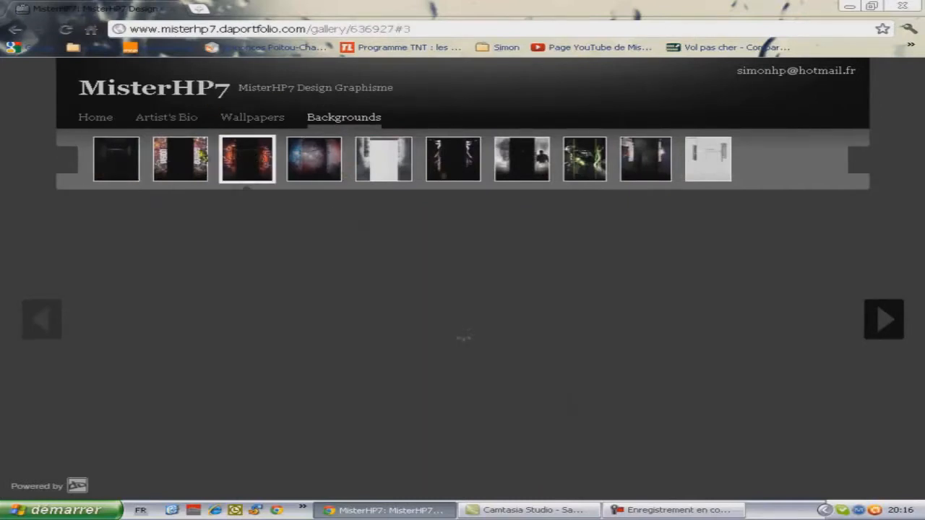
pyautogui.click(194, 151)
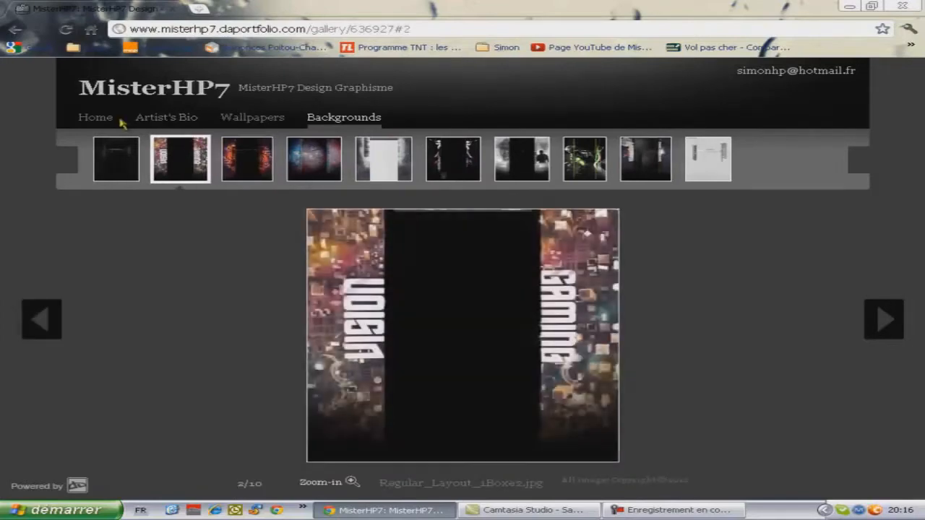
pyautogui.click(99, 118)
pyautogui.click(179, 125)
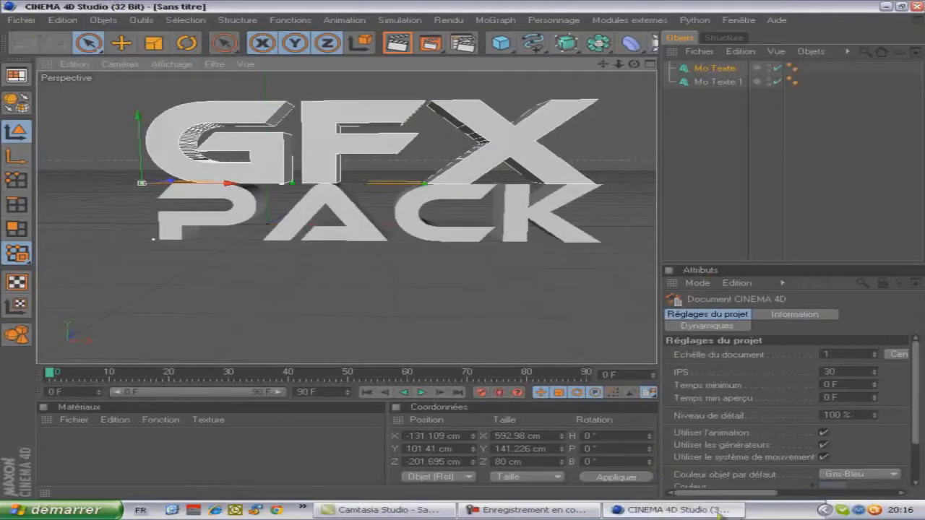
# Step: Create a new Cinema 4D project and add a sphere primitive to the scene
pyautogui.click(21, 19)
pyautogui.click(32, 30)
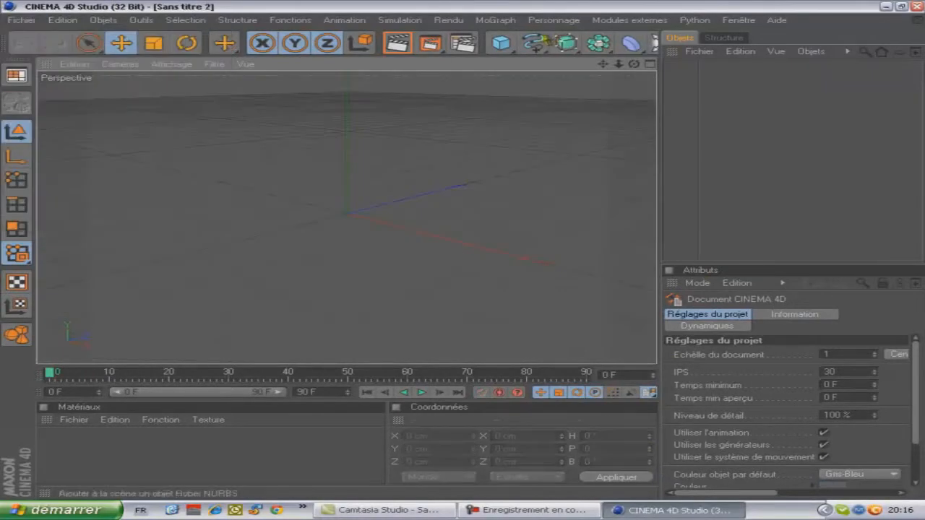
pyautogui.moveTo(660, 44)
pyautogui.mouseDown()
pyautogui.moveTo(714, 43)
pyautogui.moveTo(660, 44)
pyautogui.mouseUp()
pyautogui.click(504, 46)
pyautogui.click(508, 6)
pyautogui.click(503, 42)
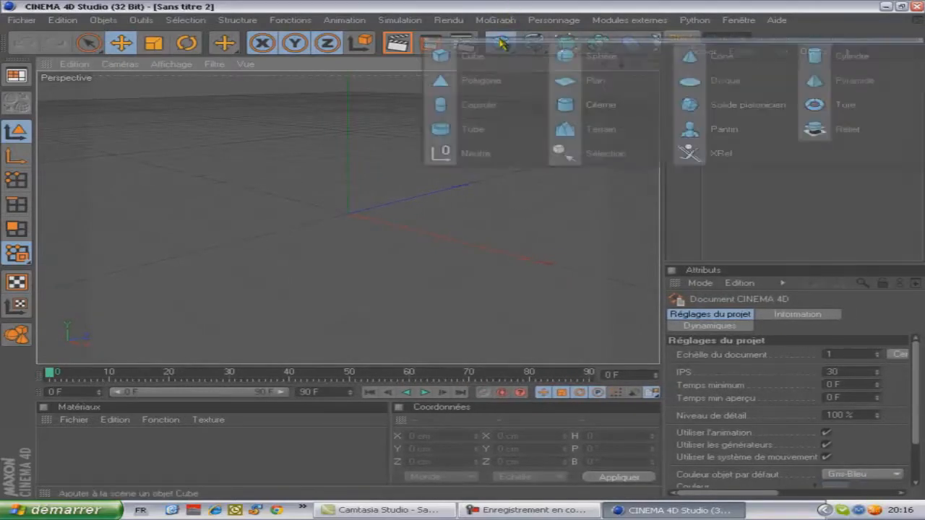
pyautogui.click(602, 57)
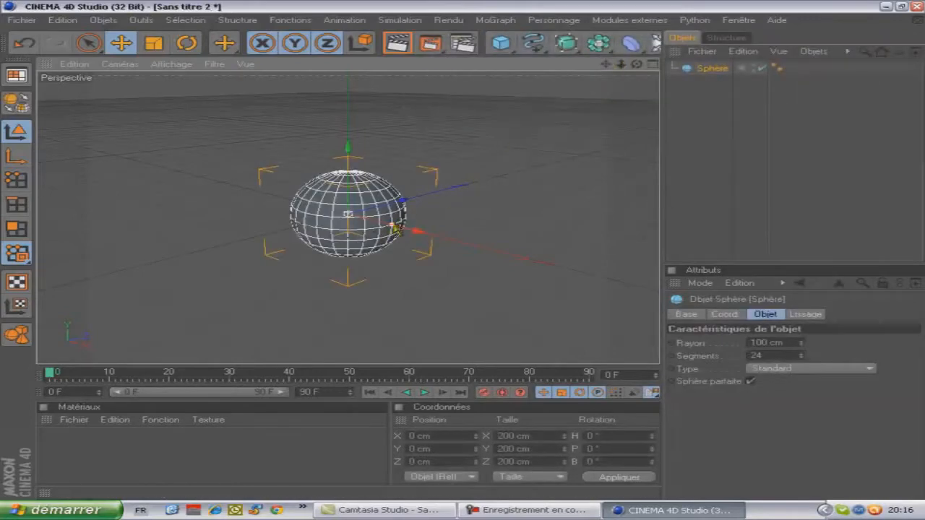
# Step: Enlarge the sphere evenly until it fills most of the viewport's height, then deselect it
pyautogui.scroll(5, 393, 232)
pyautogui.moveTo(481, 256); pyautogui.dragTo(463, 252)
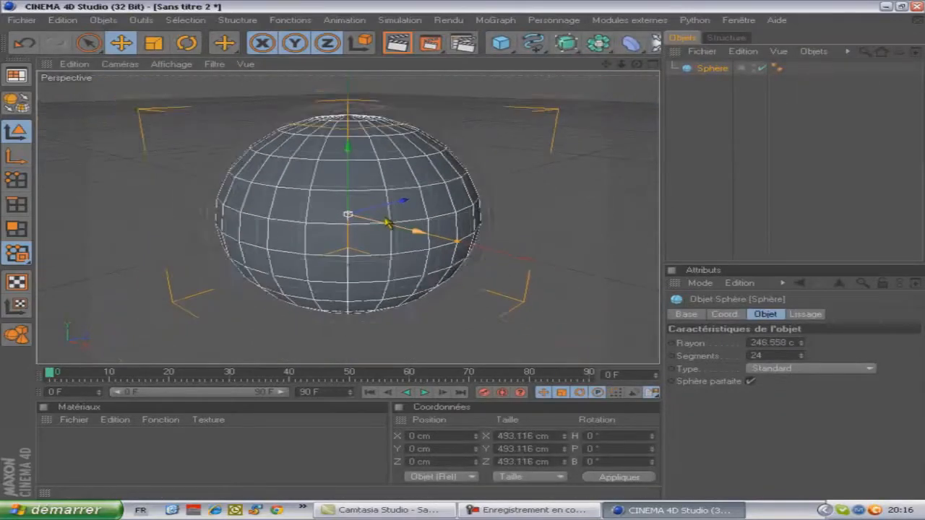
pyautogui.click(520, 326)
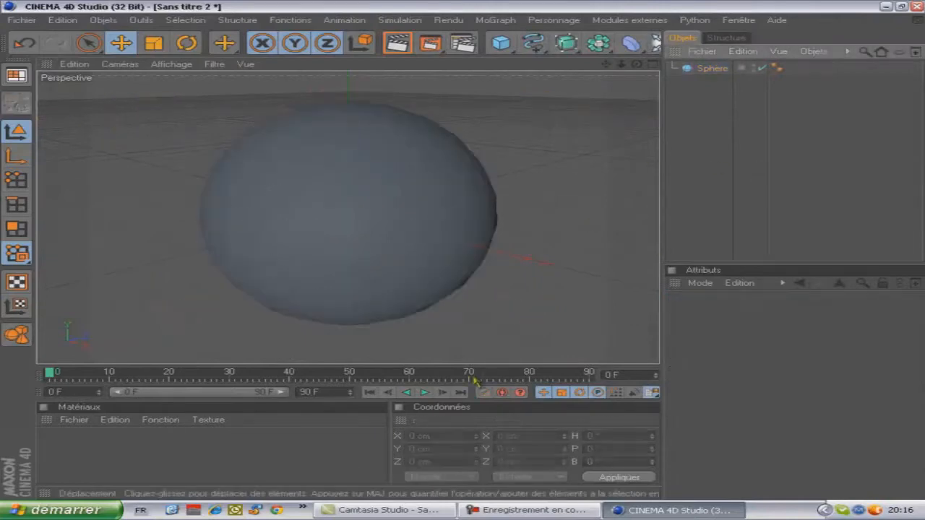
# Step: Switch to the Chrome browser and search Google Images for "planisphère terre satellite"
pyautogui.click(277, 511)
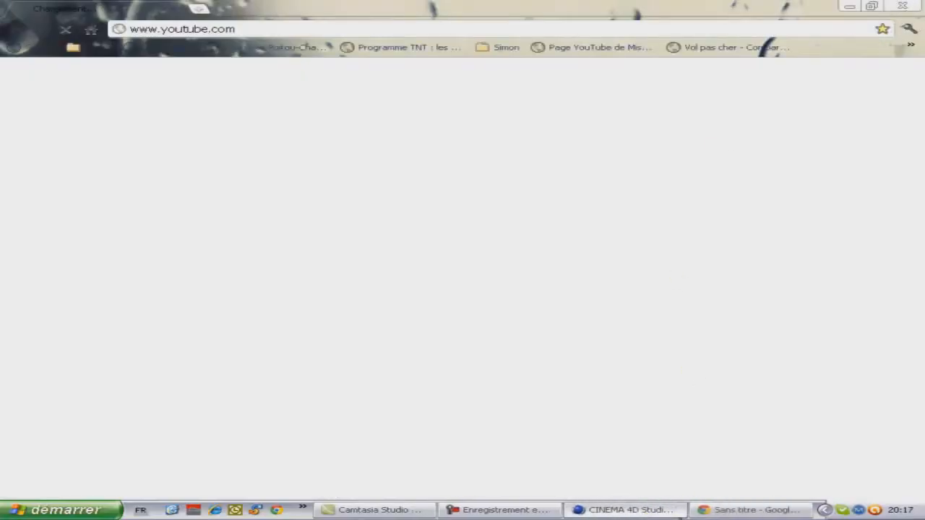
pyautogui.click(289, 29)
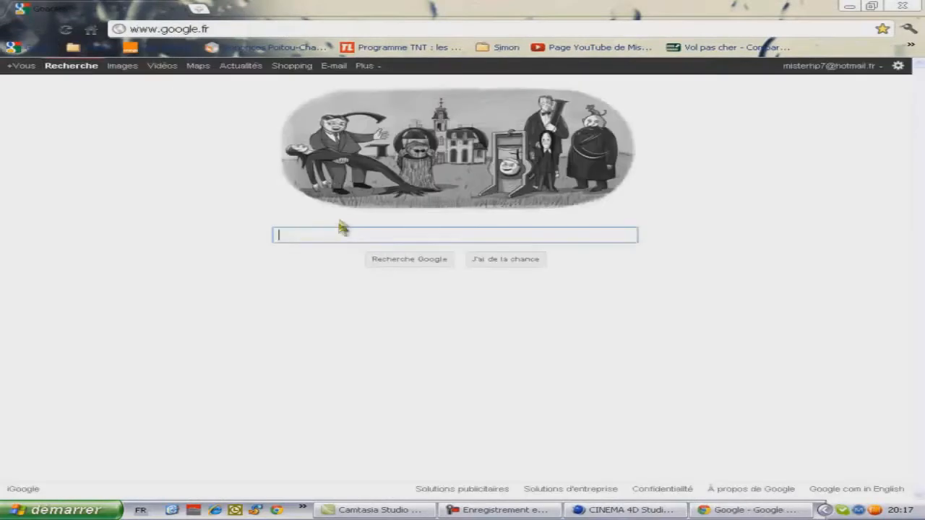
pyautogui.click(123, 67)
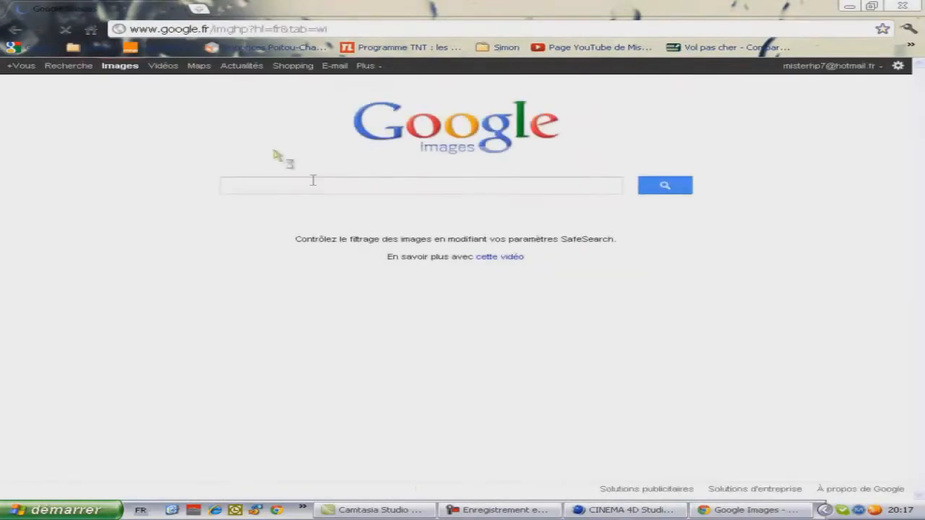
pyautogui.write('planis')
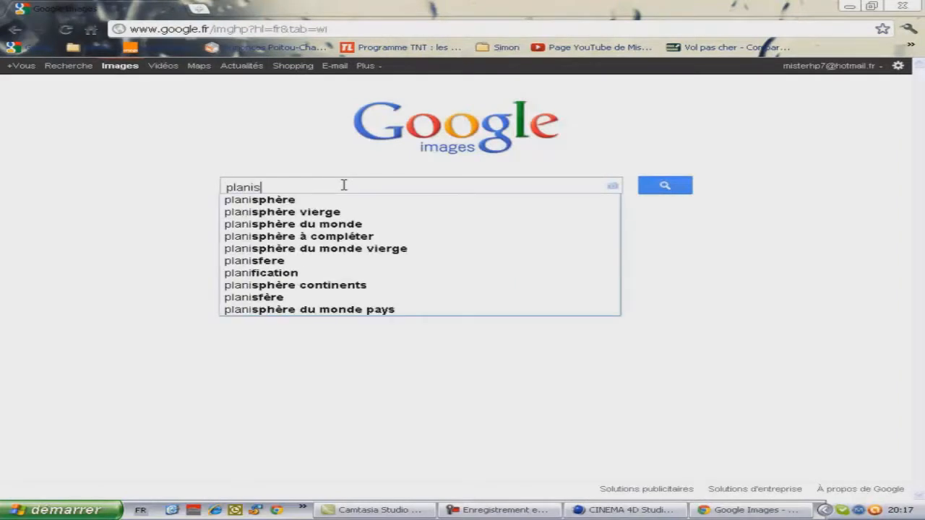
pyautogui.write('phère ')
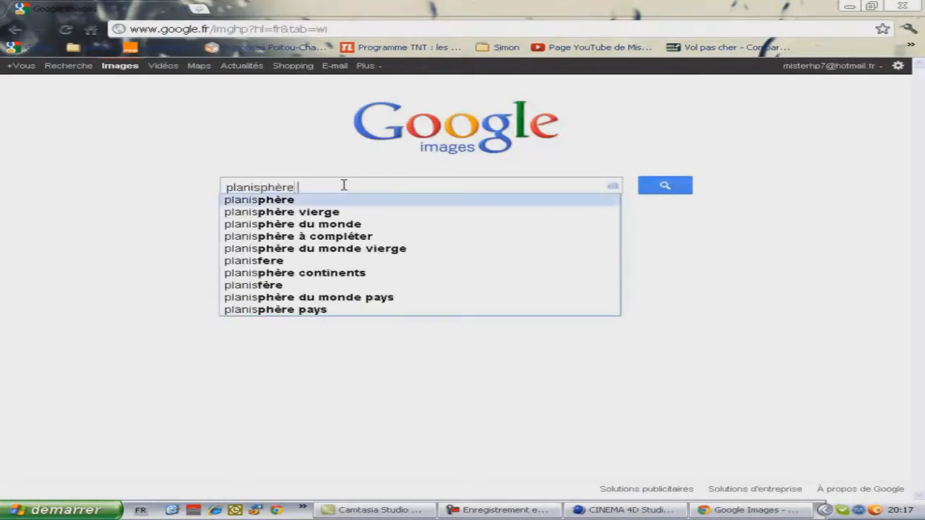
pyautogui.write('terre s')
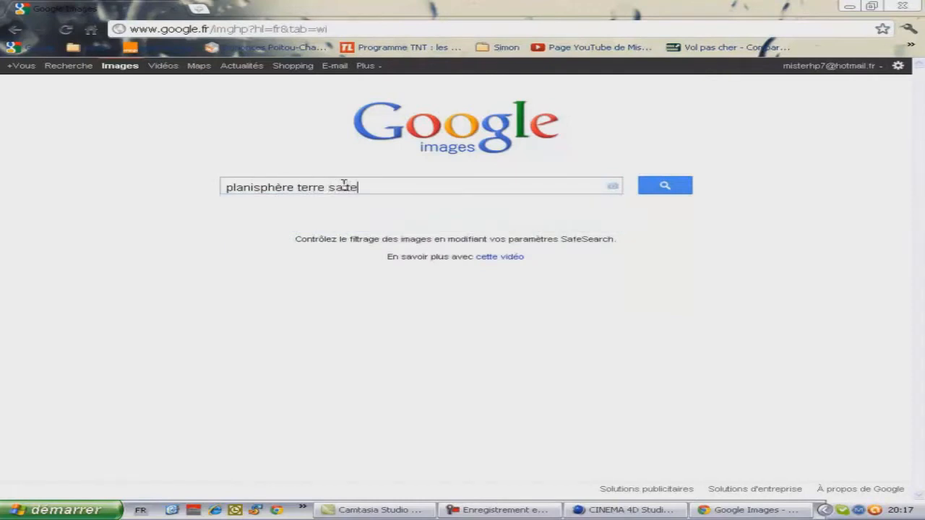
pyautogui.write('ate')
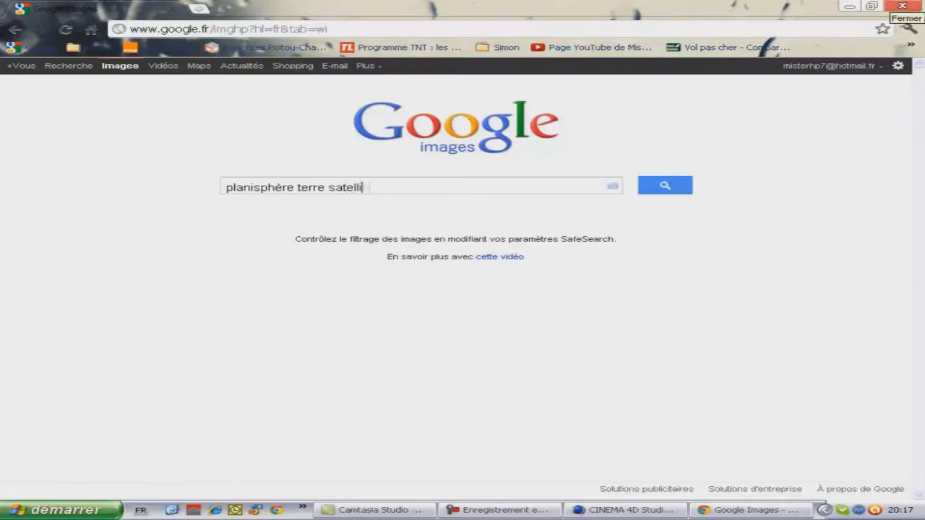
pyautogui.press('Return')
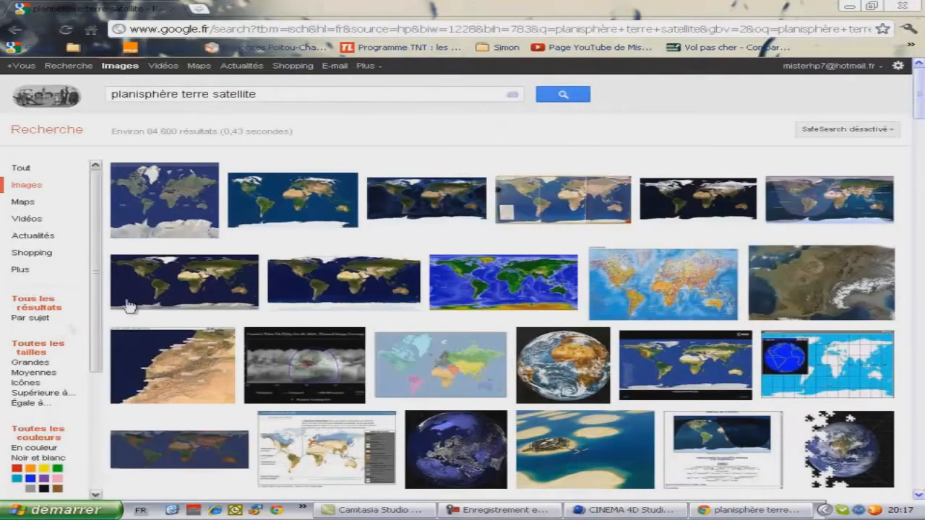
# Step: View the 750 × 375 world map from flashespace.com at full size, return to the image results and browse them
pyautogui.click(170, 288)
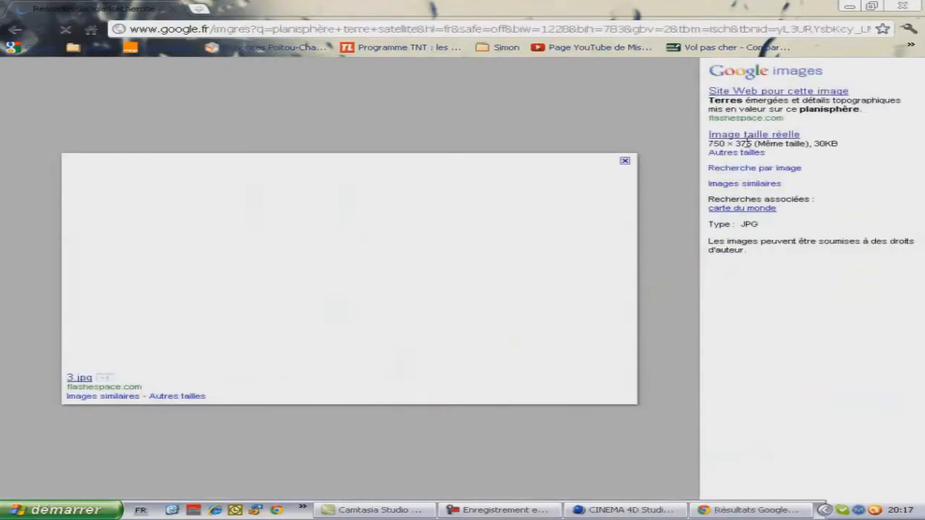
pyautogui.click(748, 137)
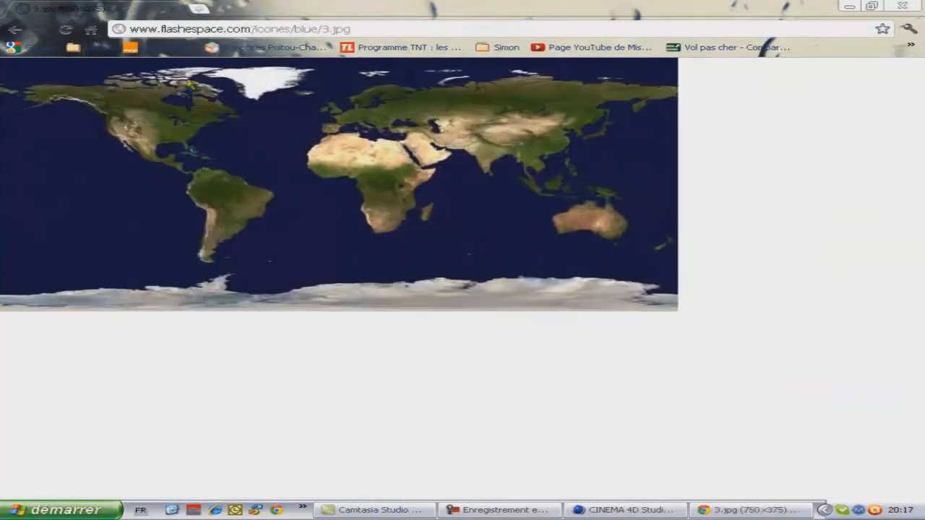
pyautogui.click(14, 30)
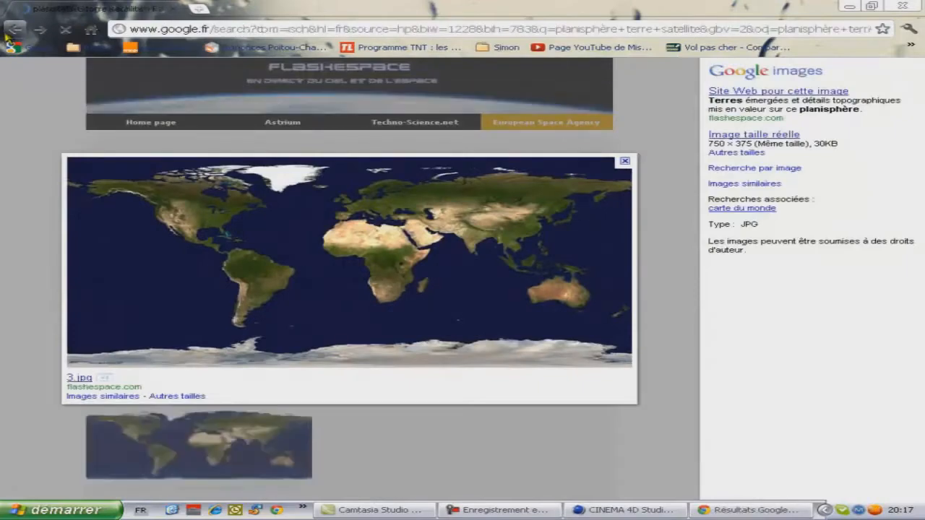
pyautogui.click(15, 30)
pyautogui.scroll(-3, 299, 244)
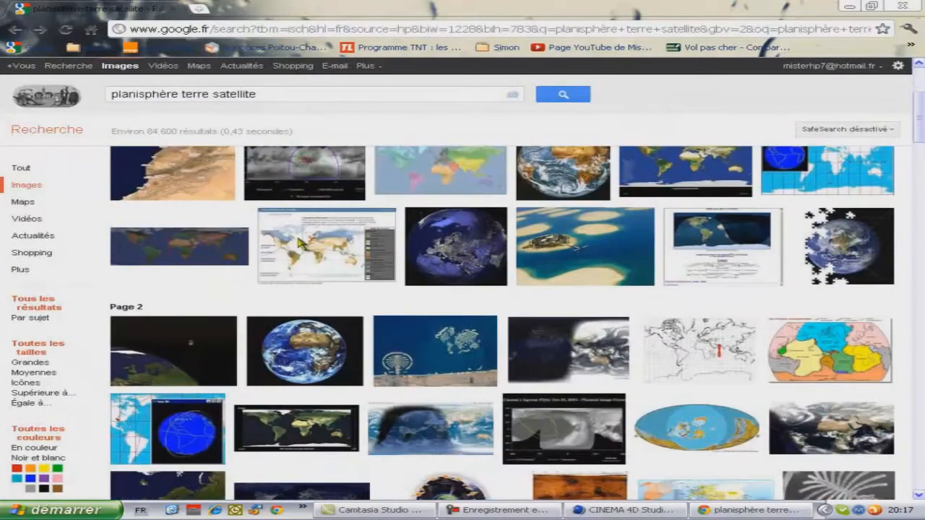
pyautogui.scroll(3, 300, 244)
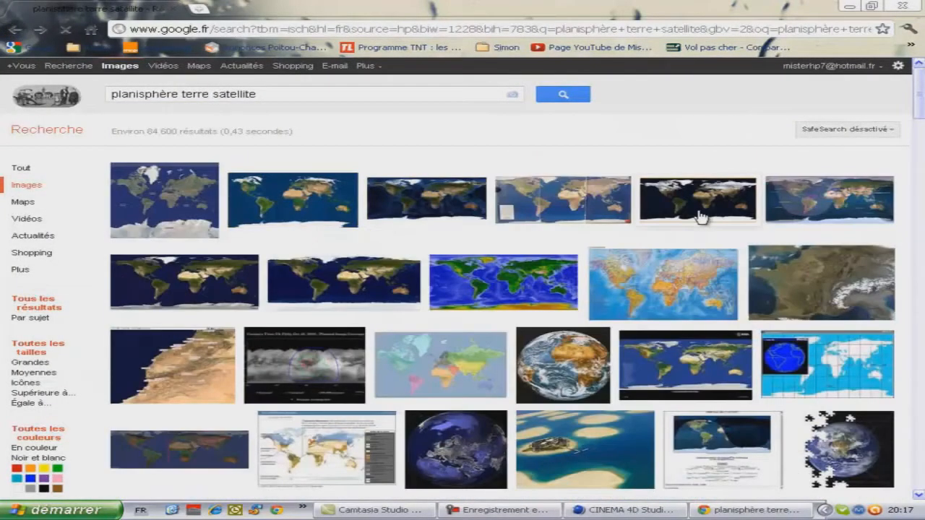
# Step: Open the dark satellite world map terre-janvier.jpg at full size and inspect its detail across several regions
pyautogui.click(701, 212)
pyautogui.click(761, 136)
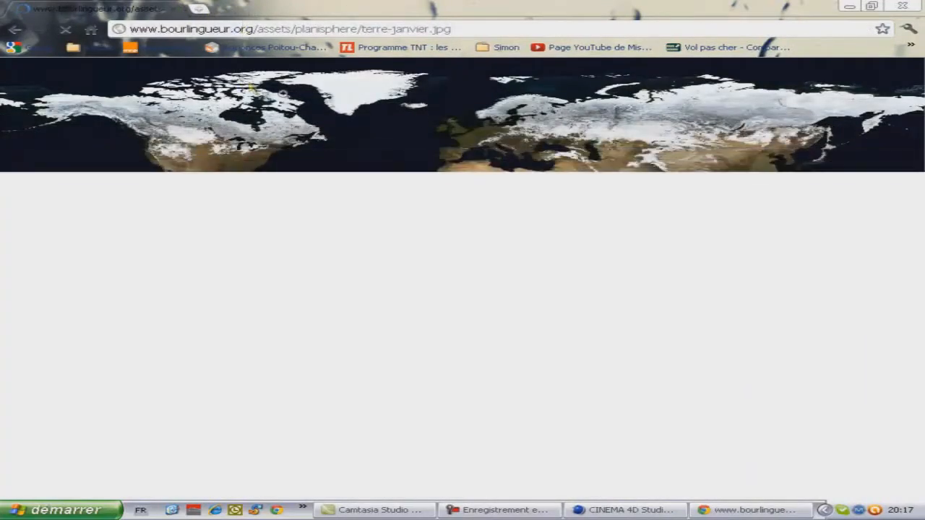
pyautogui.click(480, 133)
pyautogui.click(444, 179)
pyautogui.click(247, 201)
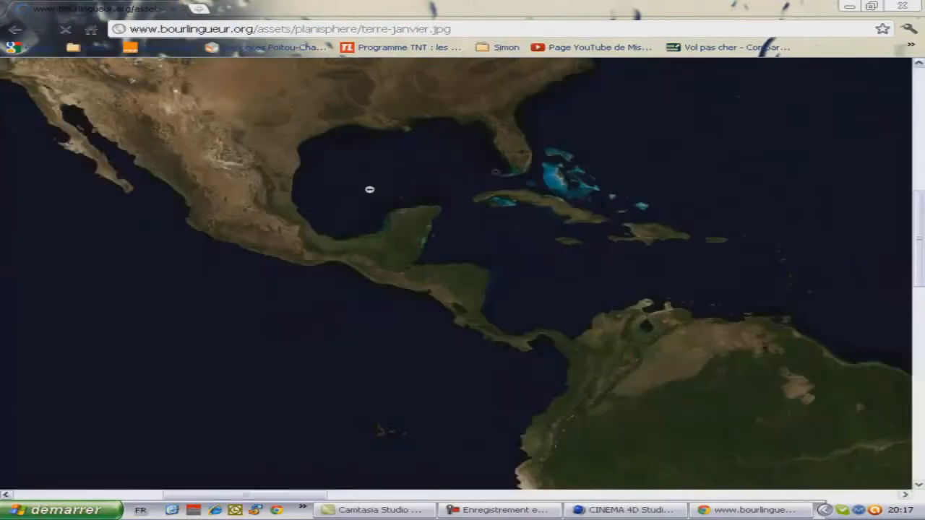
pyautogui.click(649, 179)
pyautogui.click(520, 140)
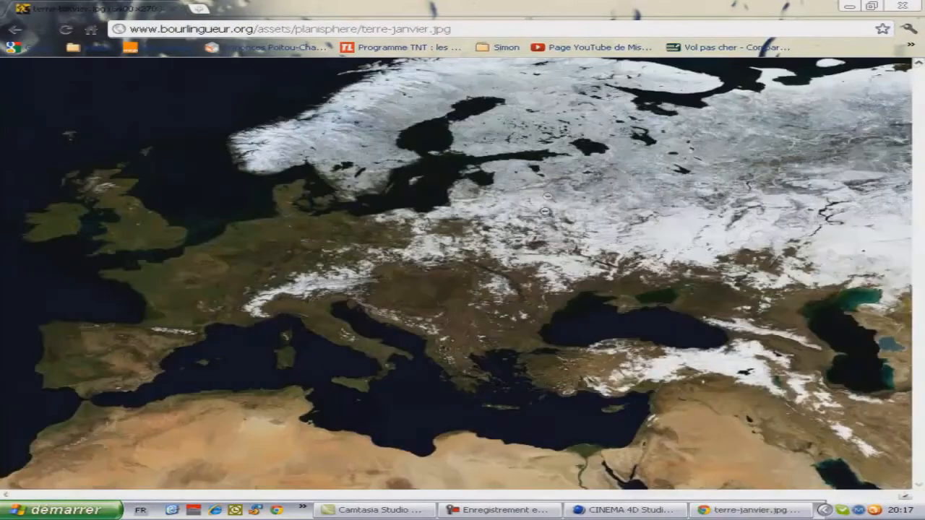
pyautogui.click(200, 282)
# Step: Save the terre-janvier.jpg world map to the computer and open it in the Windows image viewer
pyautogui.rightClick(295, 215)
pyautogui.click(333, 225)
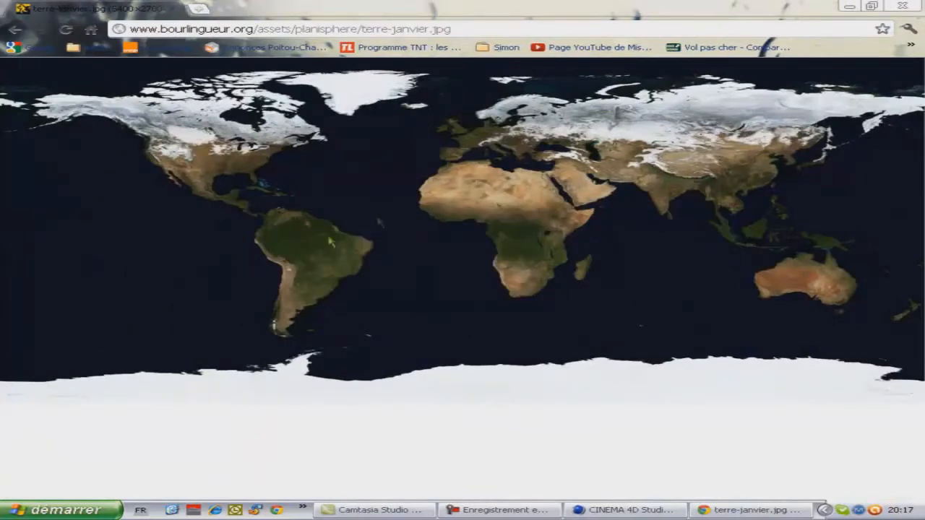
pyautogui.click(48, 105)
pyautogui.click(441, 231)
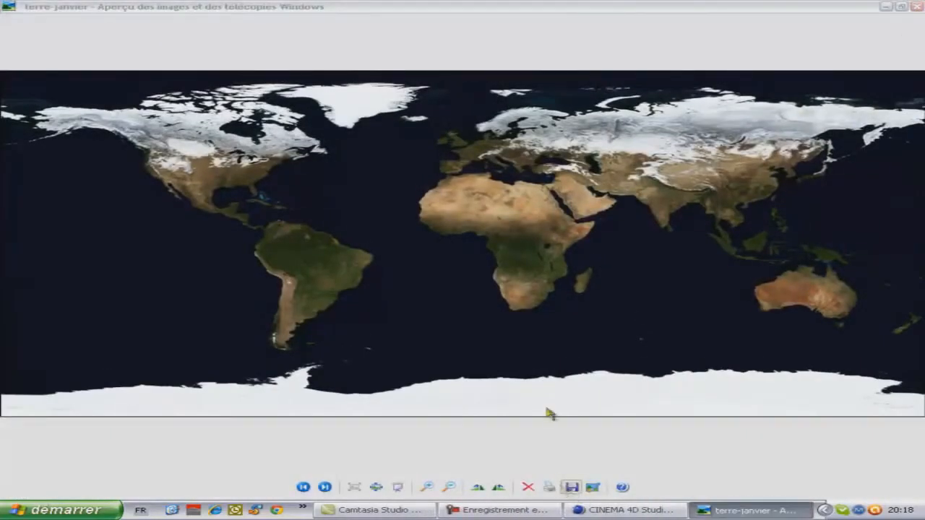
# Step: Save a copy of the terre-janvier image from the image viewer and switch back to the Cinema 4D sphere project
pyautogui.click(571, 488)
pyautogui.click(466, 240)
pyautogui.click(428, 288)
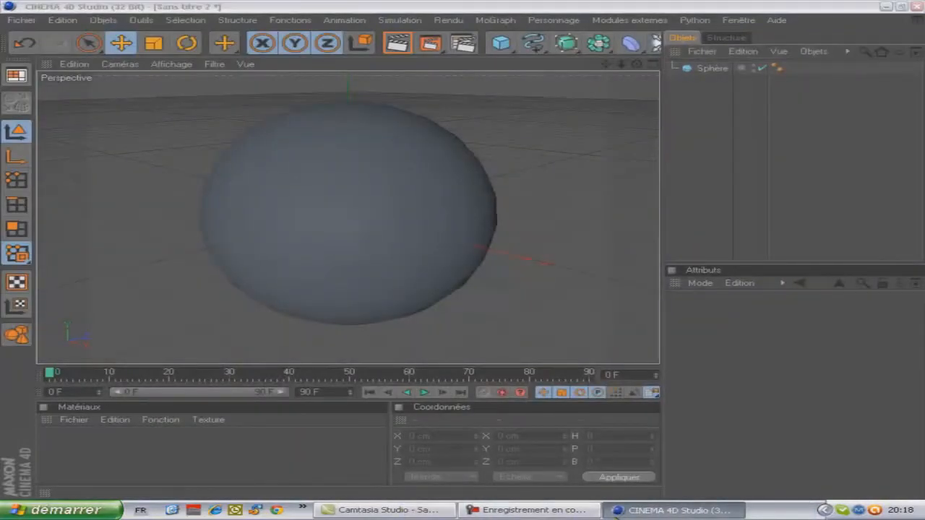
pyautogui.click(636, 510)
pyautogui.click(636, 511)
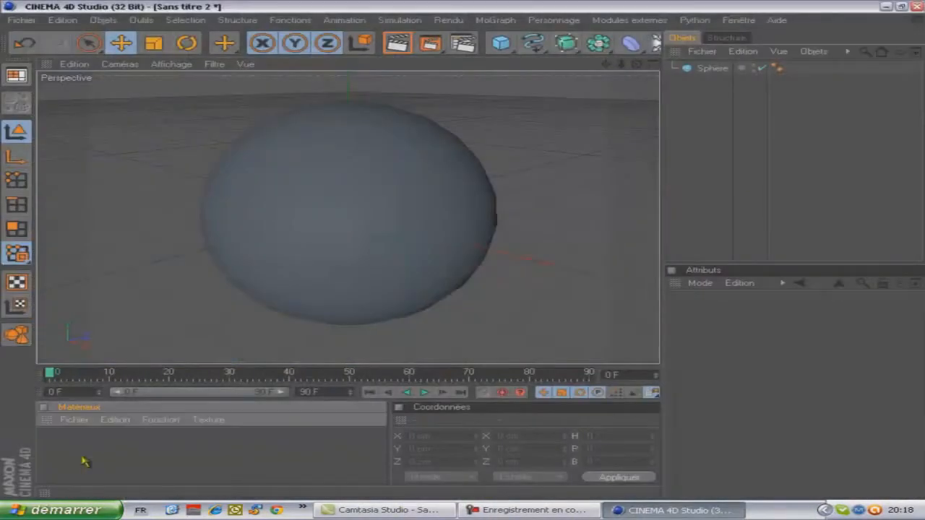
# Step: Create a new material and turn off its specularity channel
pyautogui.doubleClick(78, 452)
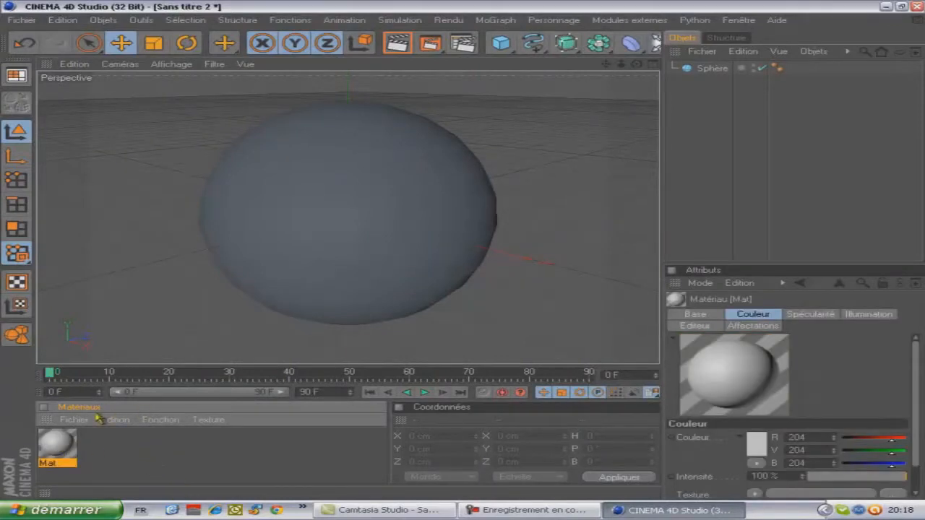
pyautogui.doubleClick(65, 439)
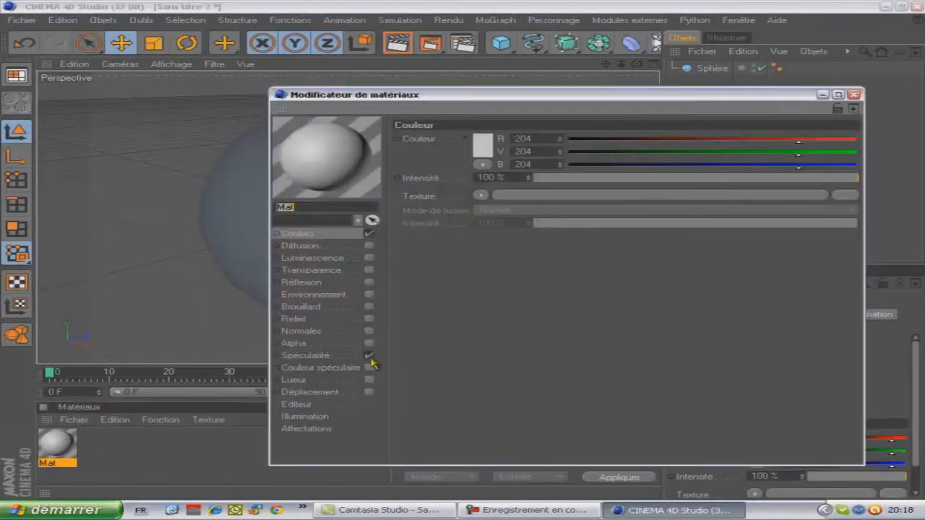
pyautogui.click(368, 355)
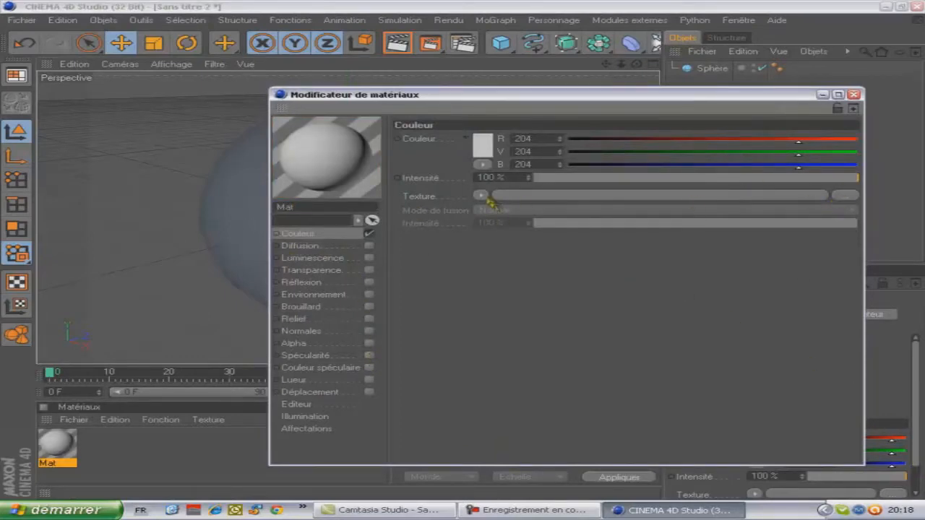
# Step: Load the terre-janvier image from the desktop as the material's color texture, copying it into the document folder
pyautogui.click(847, 196)
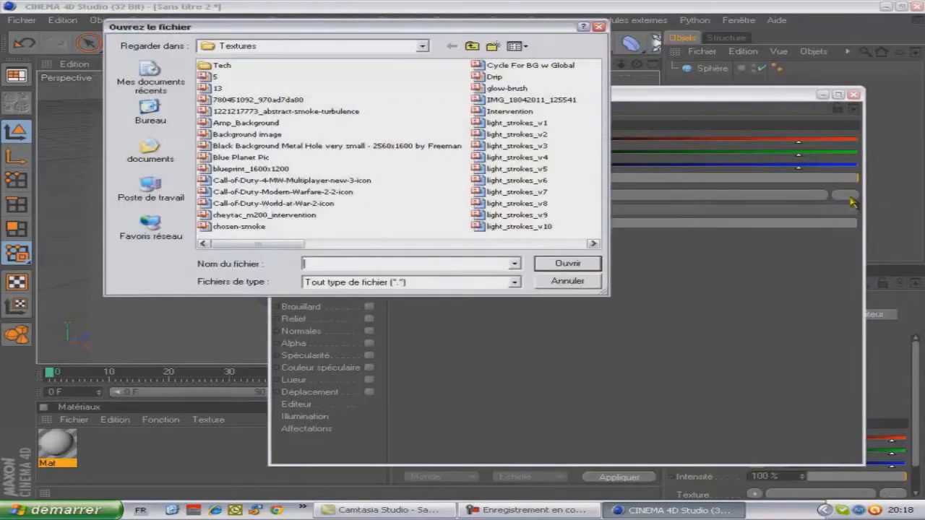
pyautogui.click(150, 113)
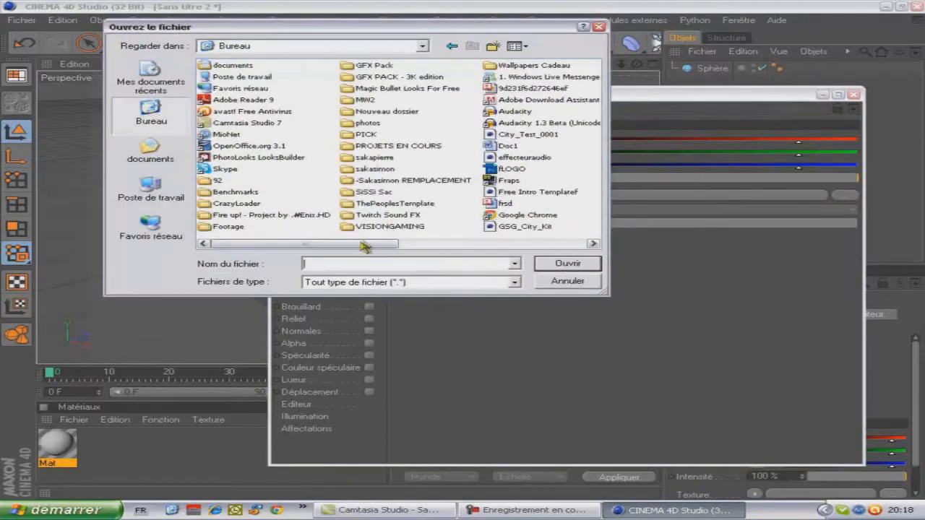
pyautogui.moveTo(379, 248); pyautogui.dragTo(527, 230)
pyautogui.click(380, 192)
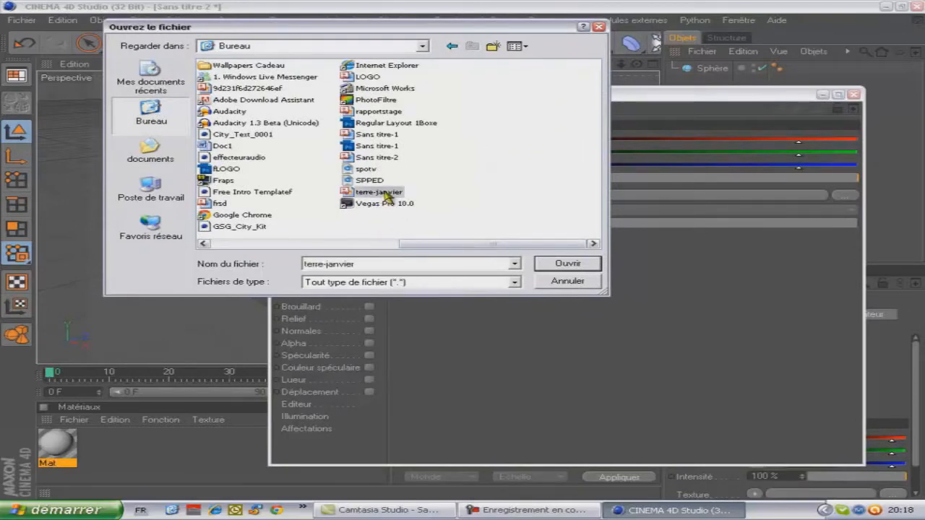
pyautogui.doubleClick(384, 193)
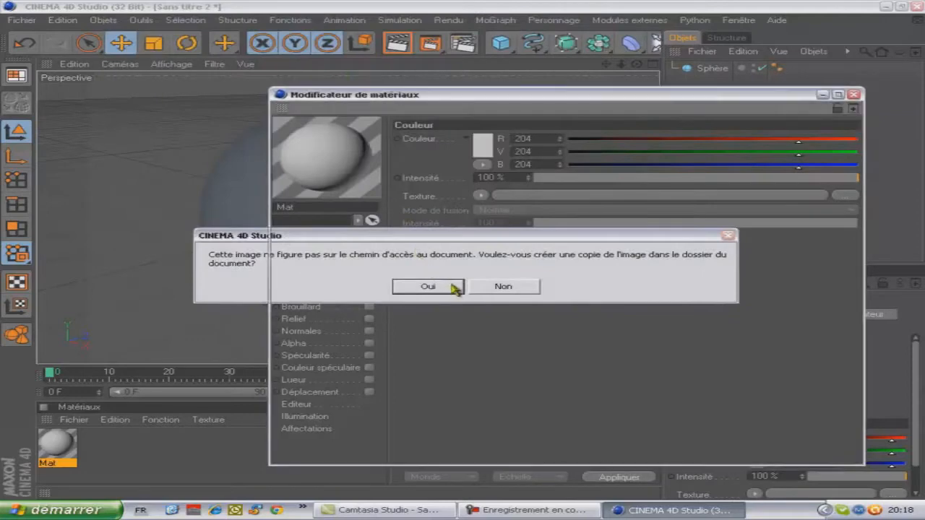
pyautogui.click(427, 286)
pyautogui.click(854, 94)
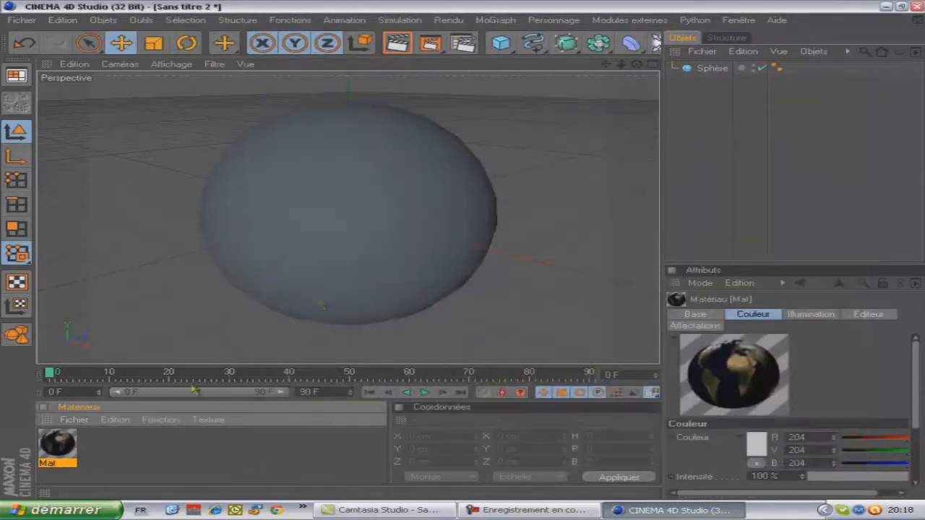
# Step: Apply the Earth map material to the sphere and render a preview of the perspective view
pyautogui.moveTo(62, 455); pyautogui.dragTo(362, 265)
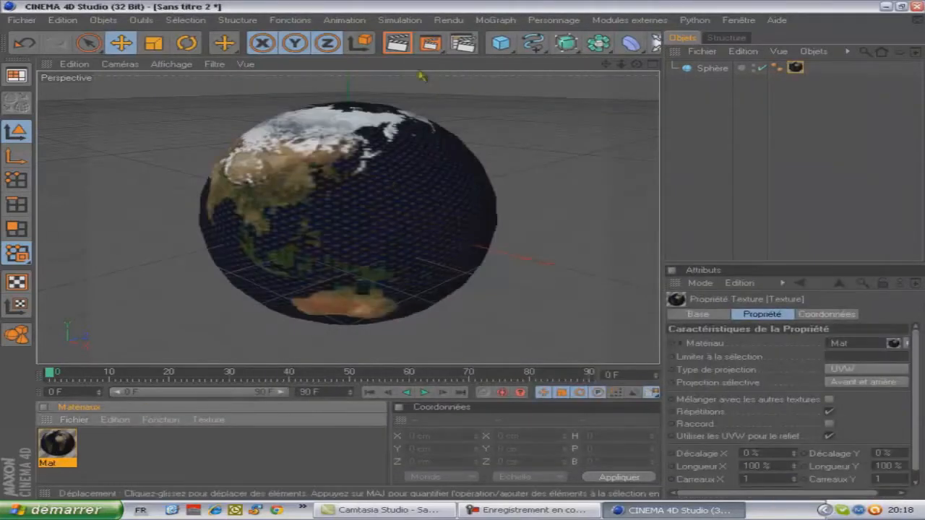
pyautogui.click(403, 47)
pyautogui.click(532, 116)
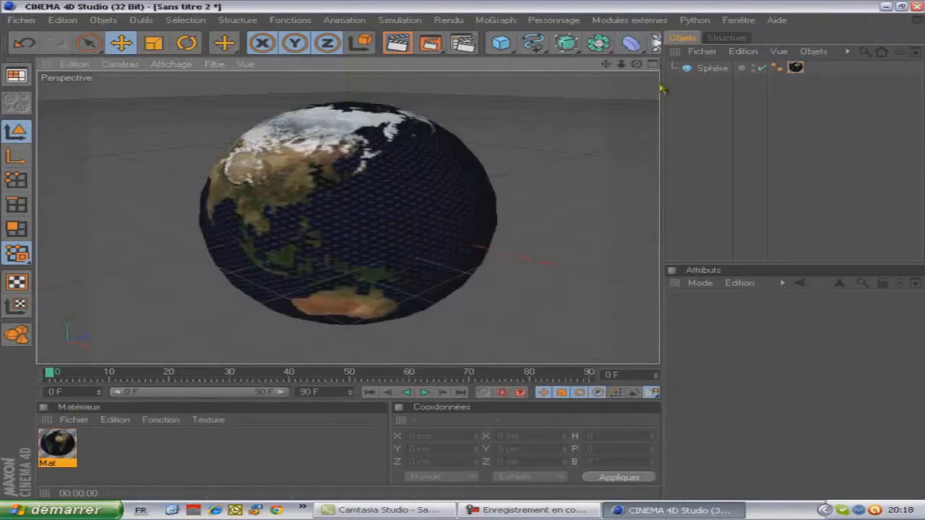
pyautogui.moveTo(460, 253)
pyautogui.mouseDown()
pyautogui.moveTo(442, 252)
pyautogui.moveTo(471, 254)
pyautogui.mouseUp()
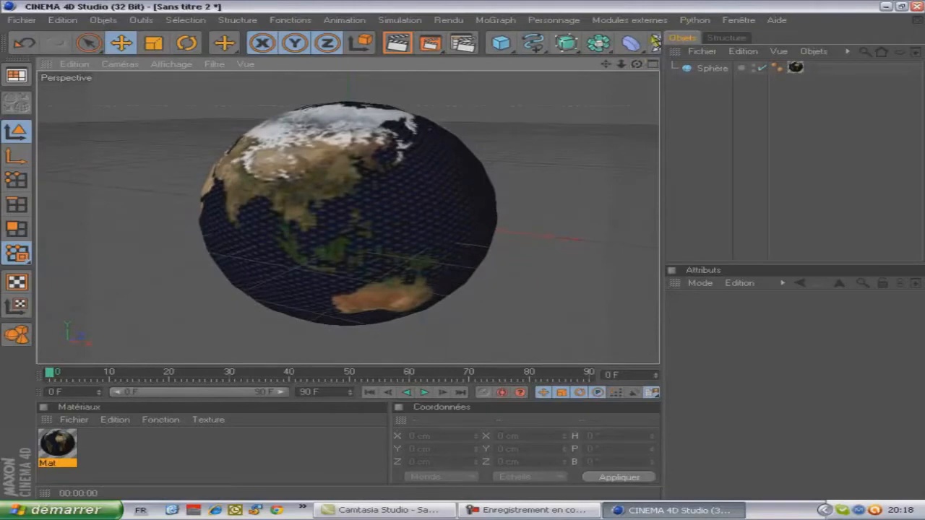
# Step: Open the render settings and enable multi-pass rendering
pyautogui.click(463, 45)
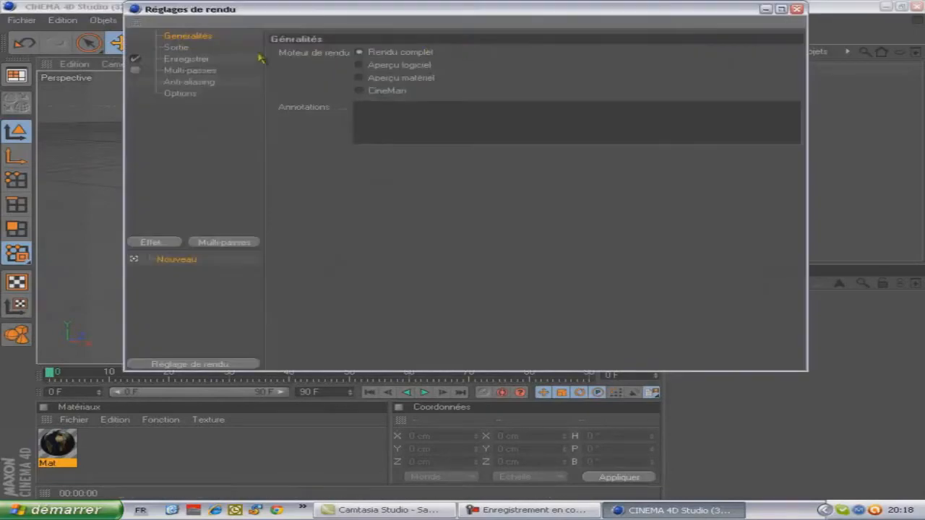
pyautogui.click(176, 48)
pyautogui.click(182, 59)
pyautogui.click(185, 70)
pyautogui.click(135, 70)
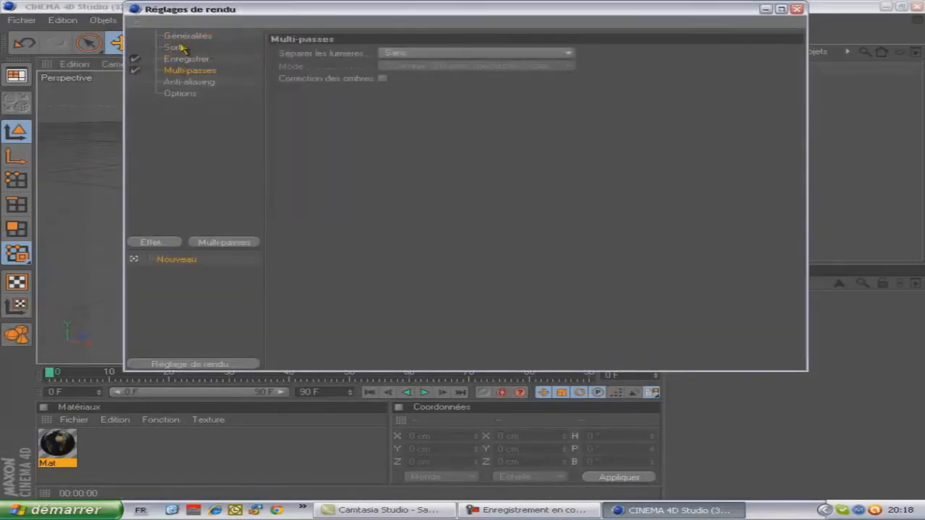
# Step: Check the Film/Video output presets and set the render output's frame range to all frames (Toutes les images)
pyautogui.click(185, 48)
pyautogui.click(289, 53)
pyautogui.moveTo(334, 94)
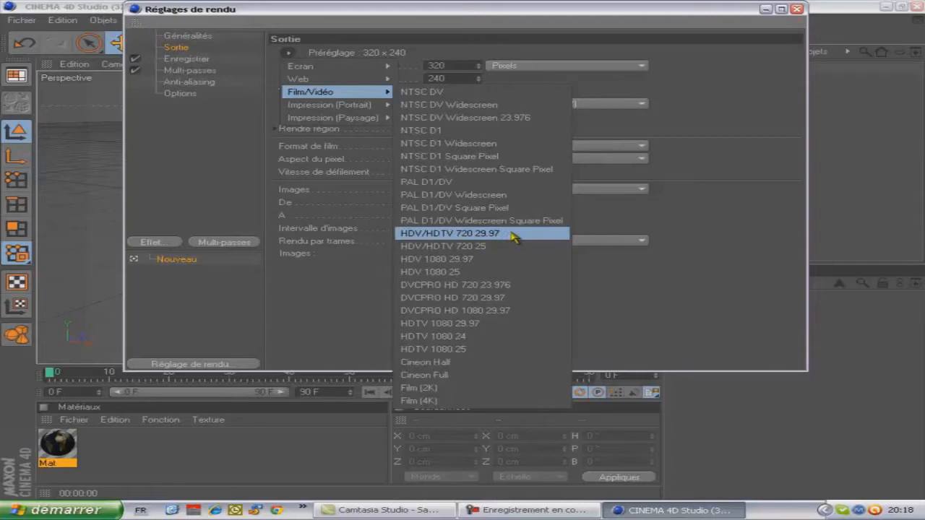
pyautogui.click(619, 228)
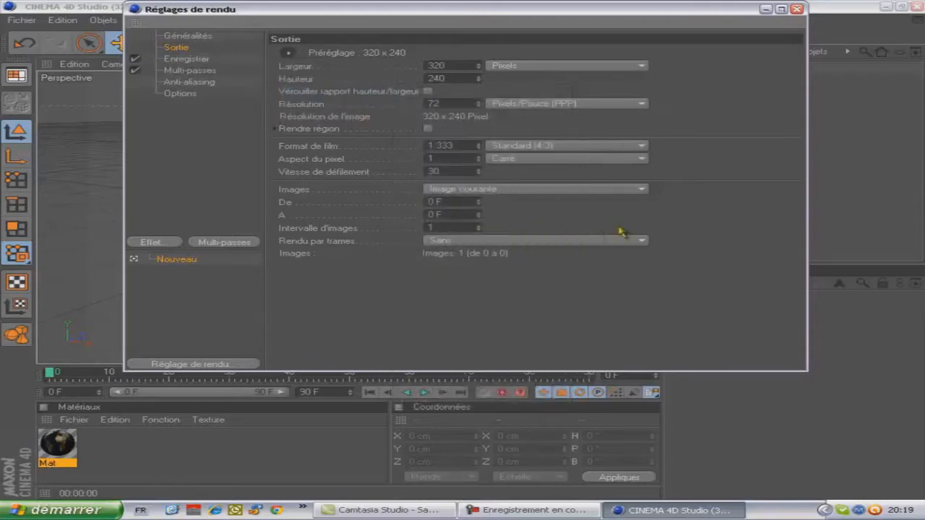
pyautogui.click(549, 188)
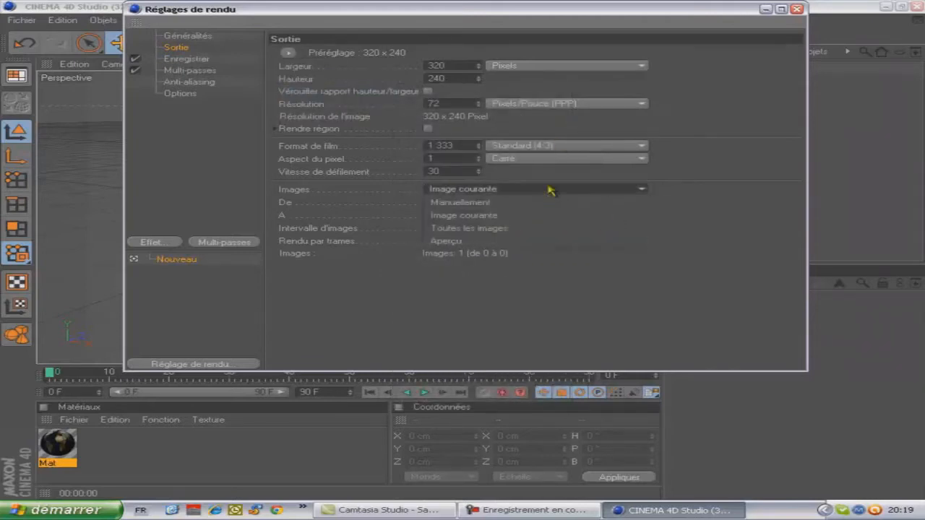
pyautogui.click(524, 229)
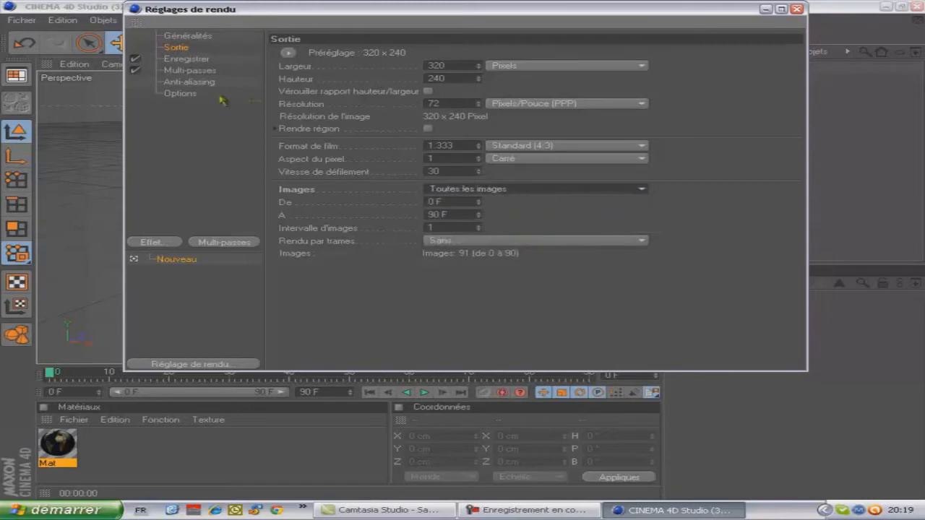
# Step: Set the render's save format to PNG with an alpha channel and turn off saving of the multi-pass image
pyautogui.click(189, 59)
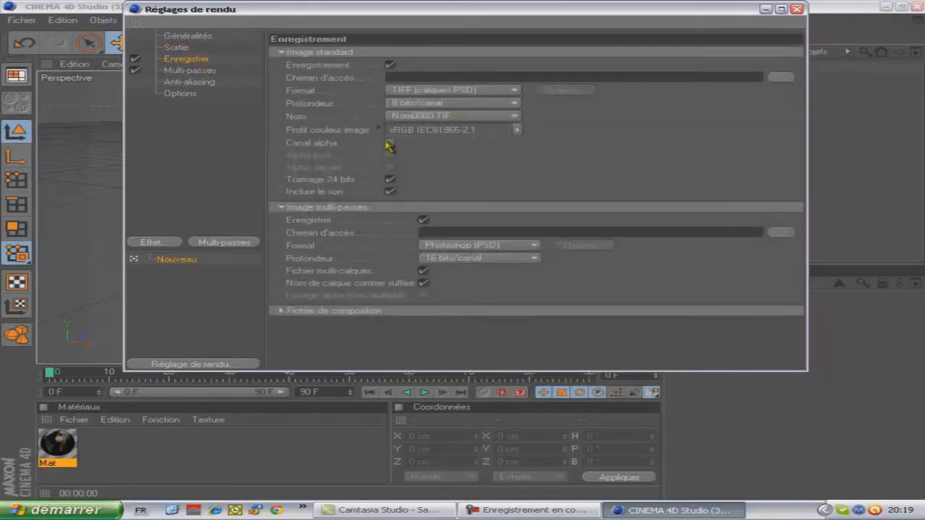
pyautogui.click(389, 145)
pyautogui.click(423, 220)
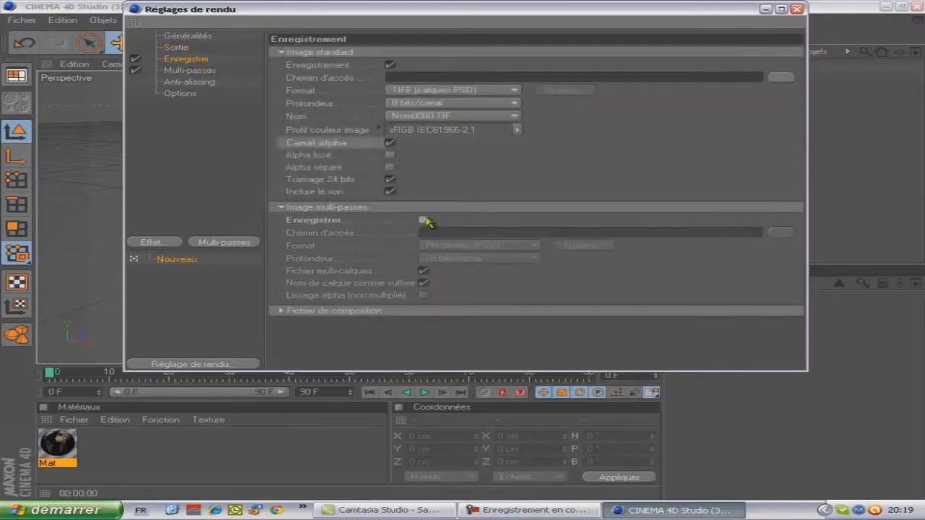
pyautogui.click(469, 92)
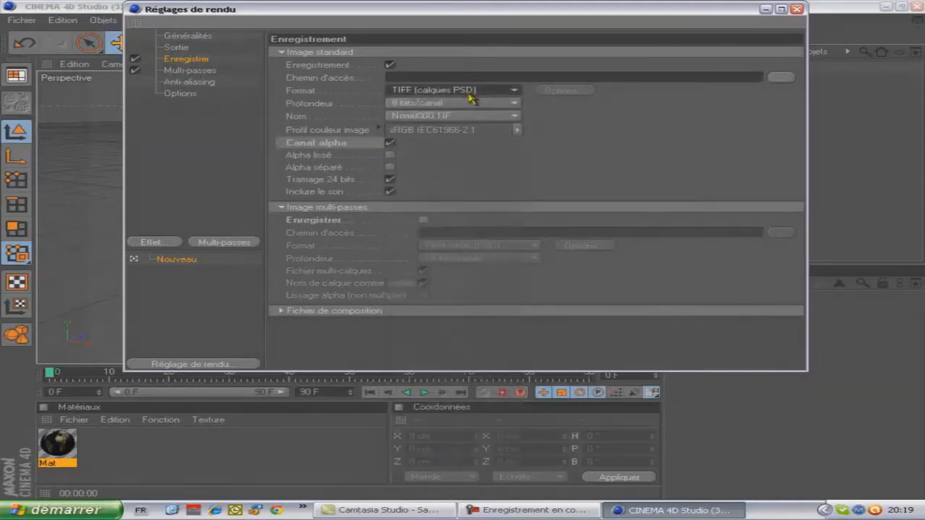
pyautogui.click(626, 175)
pyautogui.click(514, 90)
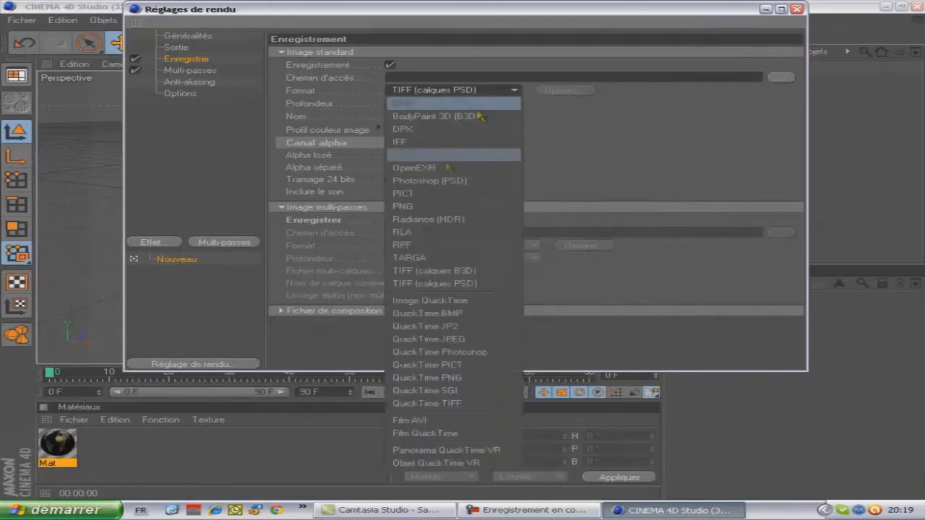
pyautogui.click(426, 208)
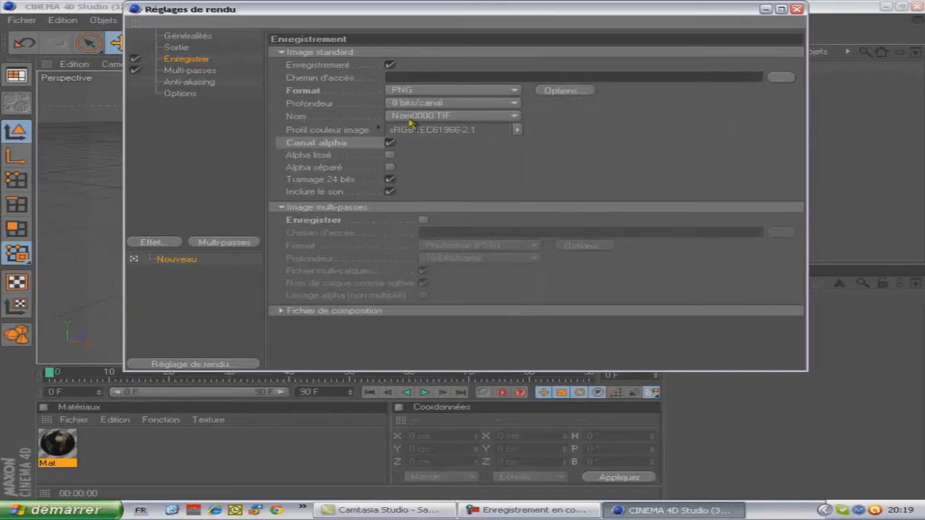
pyautogui.click(796, 9)
# Step: Create a folder named TERRE on the Windows desktop and return to Cinema 4D
pyautogui.click(654, 510)
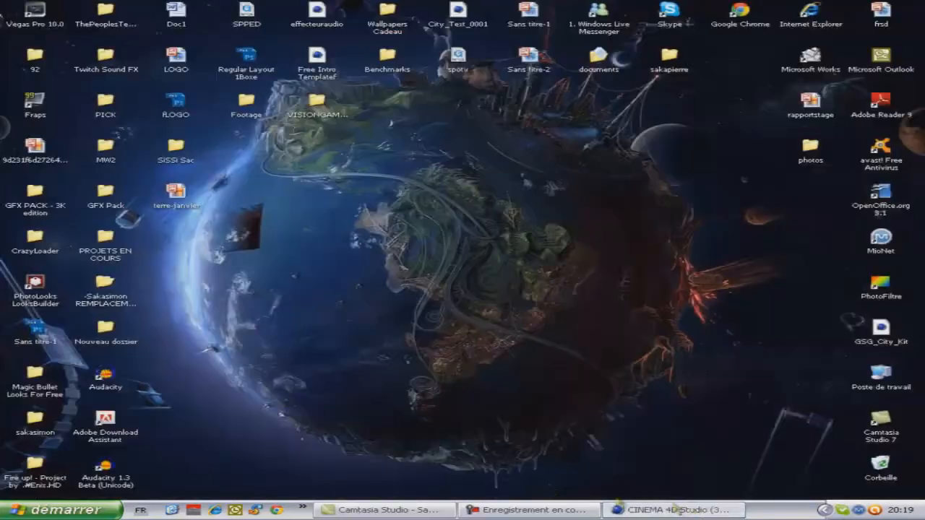
pyautogui.rightClick(375, 313)
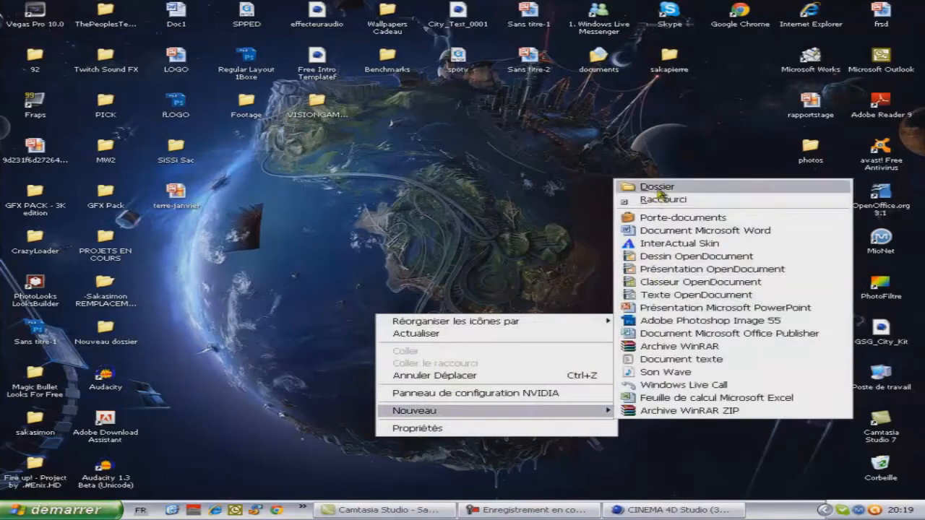
pyautogui.click(659, 190)
pyautogui.write('TERRE')
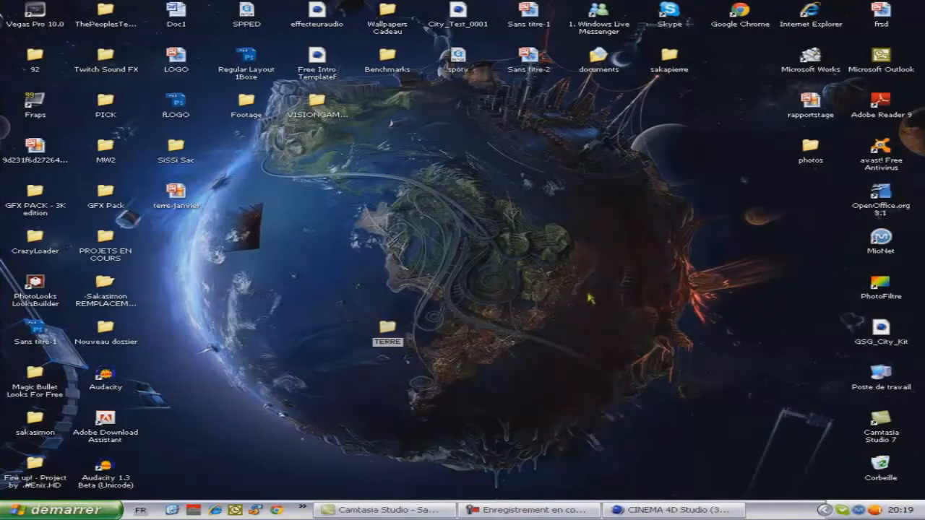
pyautogui.click(591, 297)
pyautogui.click(644, 510)
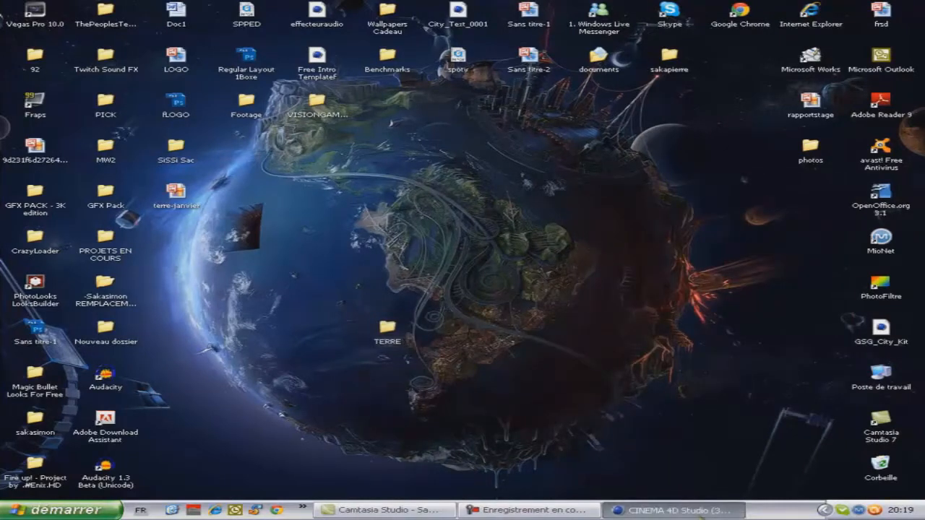
# Step: Set the render's save path to the desktop TERRE folder with the file name TUTO
pyautogui.click(477, 45)
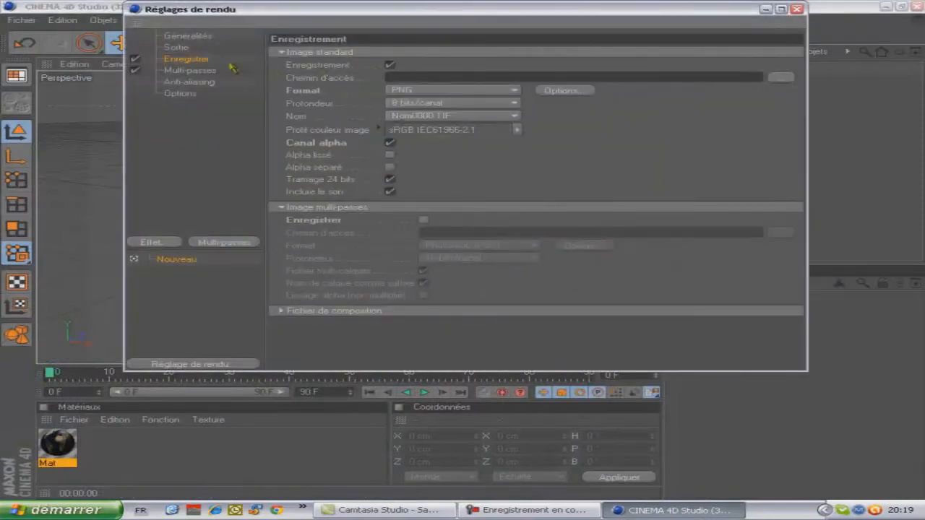
pyautogui.click(772, 77)
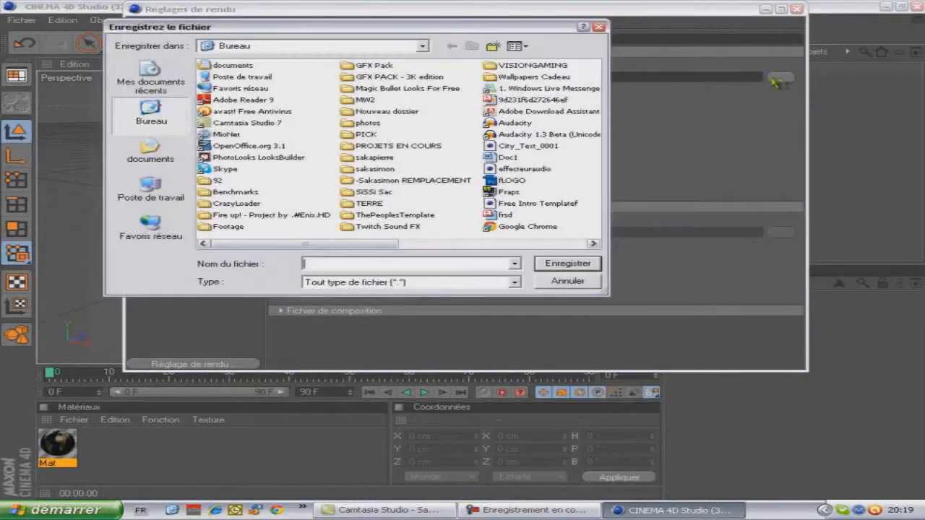
pyautogui.doubleClick(365, 205)
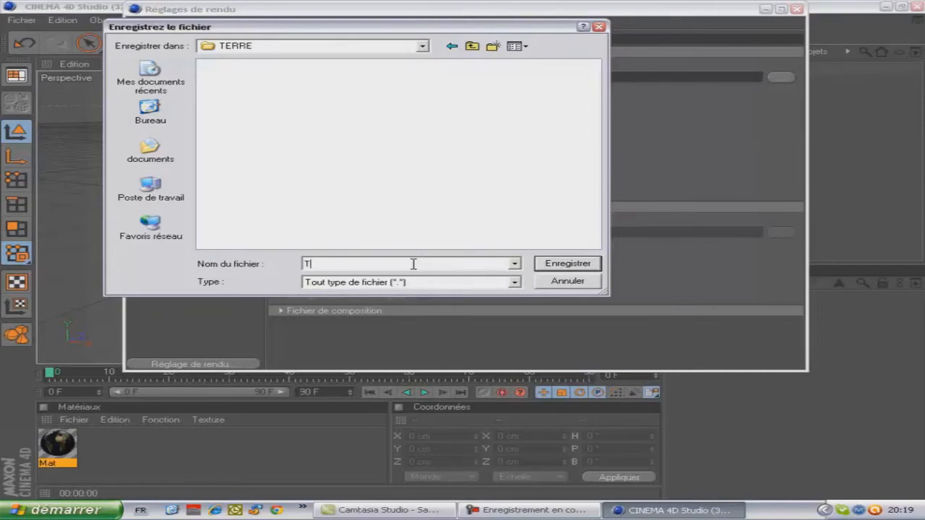
pyautogui.click(414, 264)
pyautogui.write('TUTO')
pyautogui.press('Return')
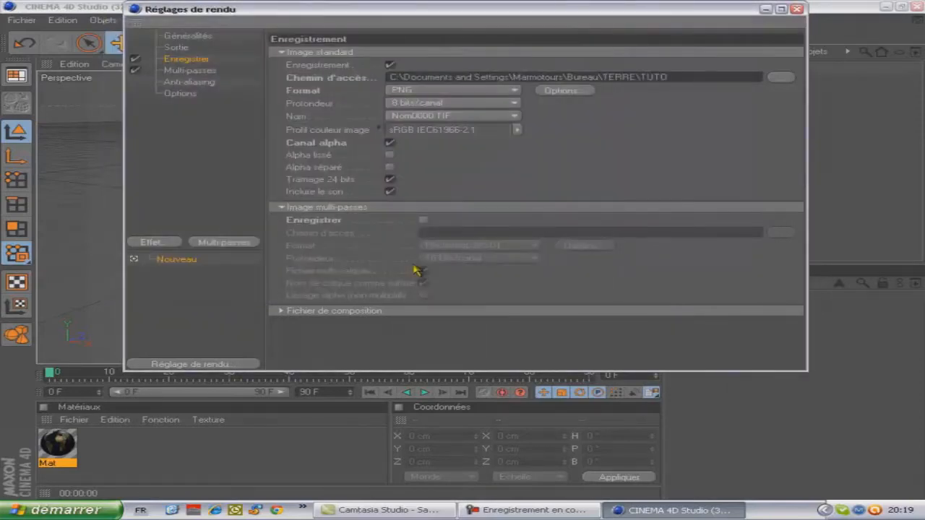
# Step: Set the render anti-aliasing to Best (Au mieux) with a minimum level of 2x2 and close the render settings
pyautogui.click(203, 84)
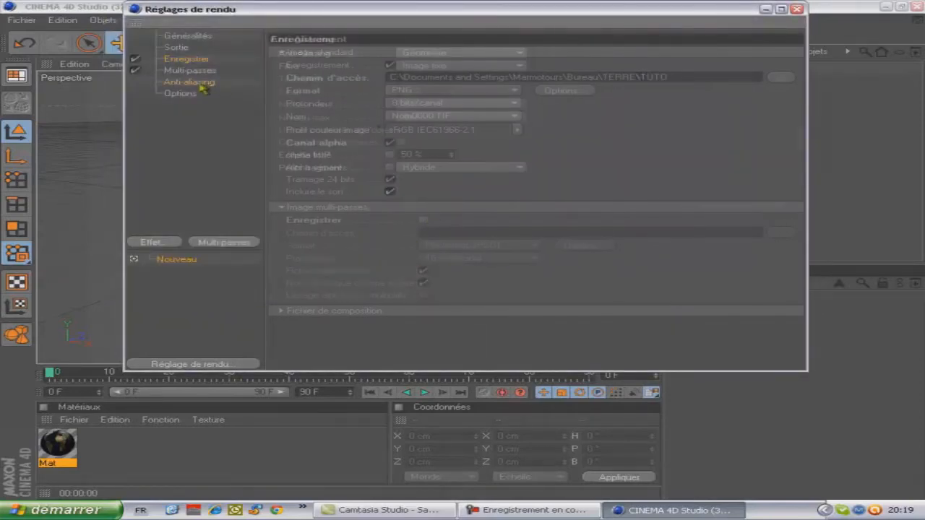
pyautogui.click(462, 52)
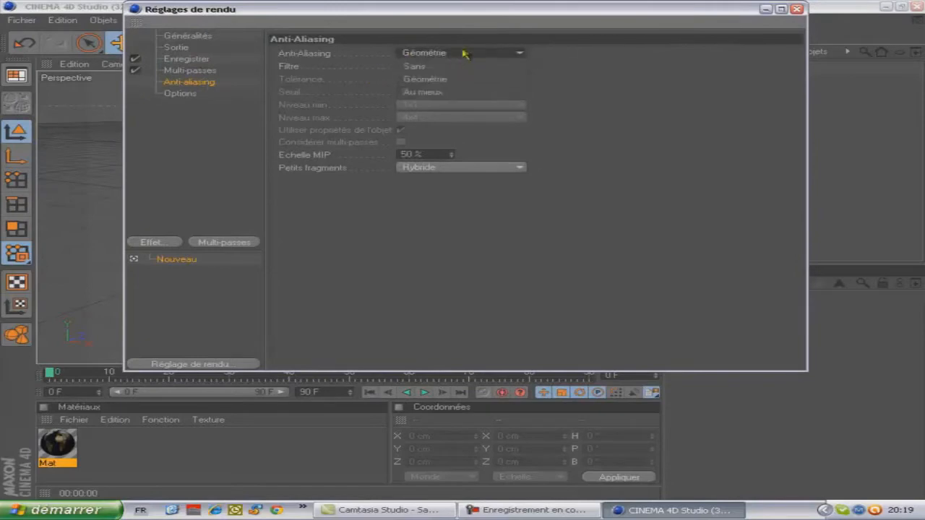
pyautogui.click(459, 93)
pyautogui.click(445, 107)
pyautogui.click(469, 130)
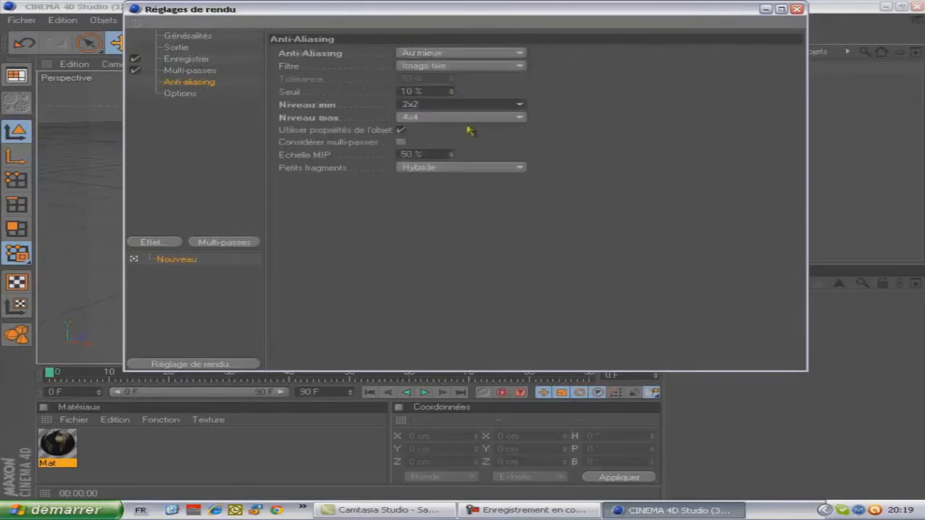
pyautogui.click(796, 10)
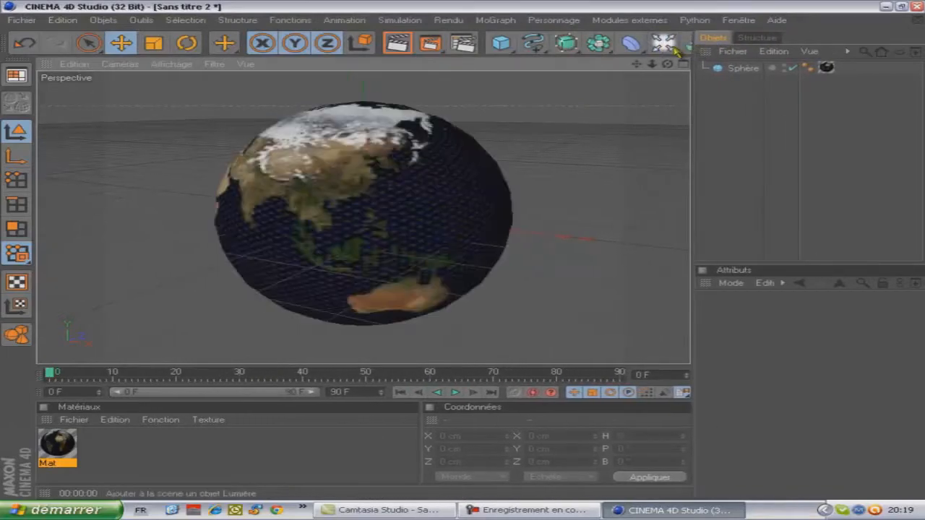
# Step: Add a camera to the scene from the current perspective view of the globe
pyautogui.click(668, 46)
pyautogui.click(466, 128)
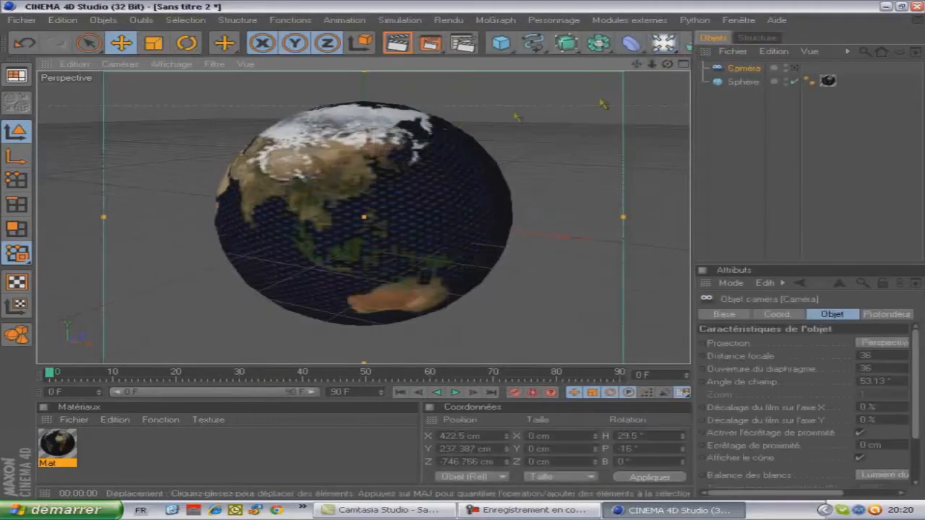
# Step: Set the render output to the HDV/HDTV 720 29.97 preset and close the render settings
pyautogui.click(430, 44)
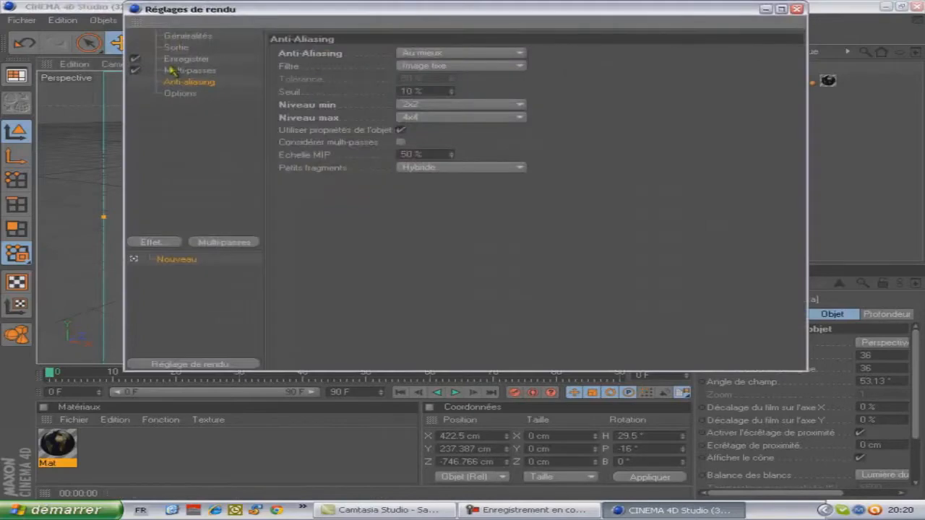
pyautogui.click(178, 48)
pyautogui.click(288, 52)
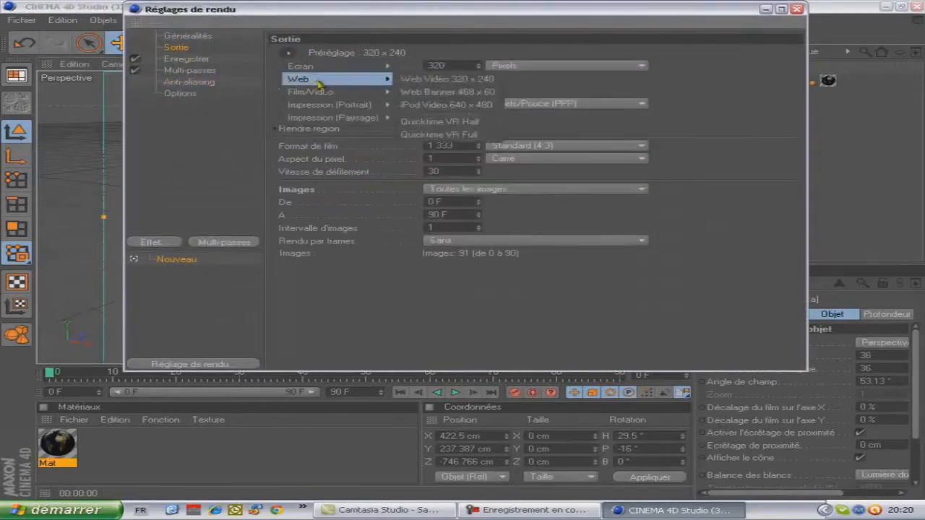
pyautogui.moveTo(318, 92)
pyautogui.click(518, 234)
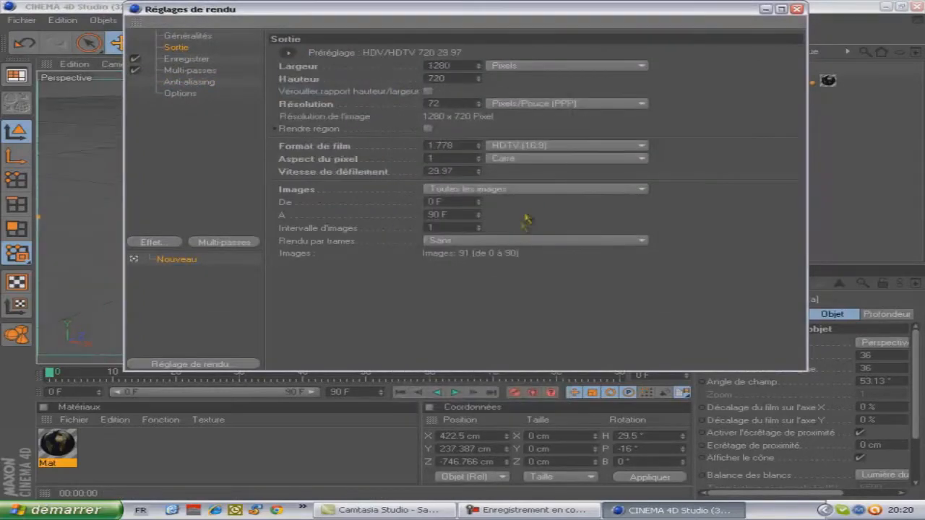
pyautogui.click(796, 8)
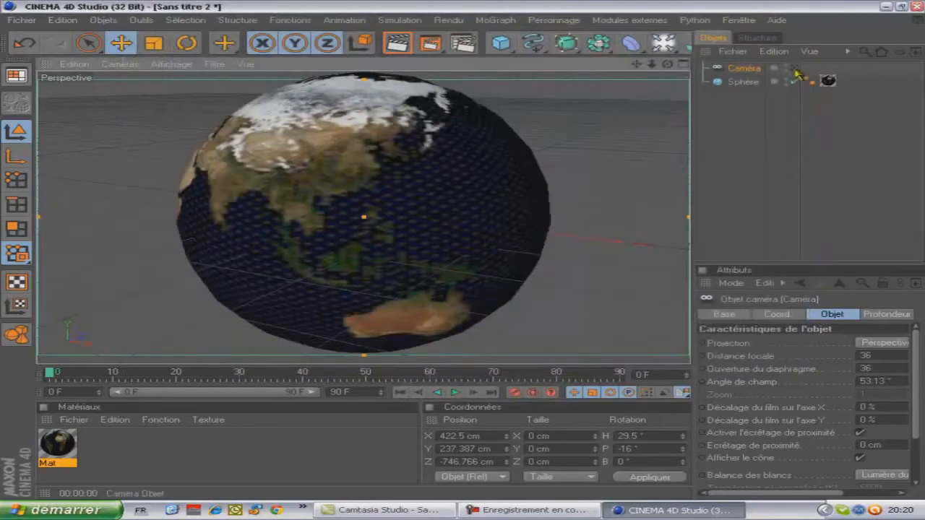
# Step: Look through the scene camera and turn on automatic keyframing at frame 0
pyautogui.click(795, 69)
pyautogui.click(795, 68)
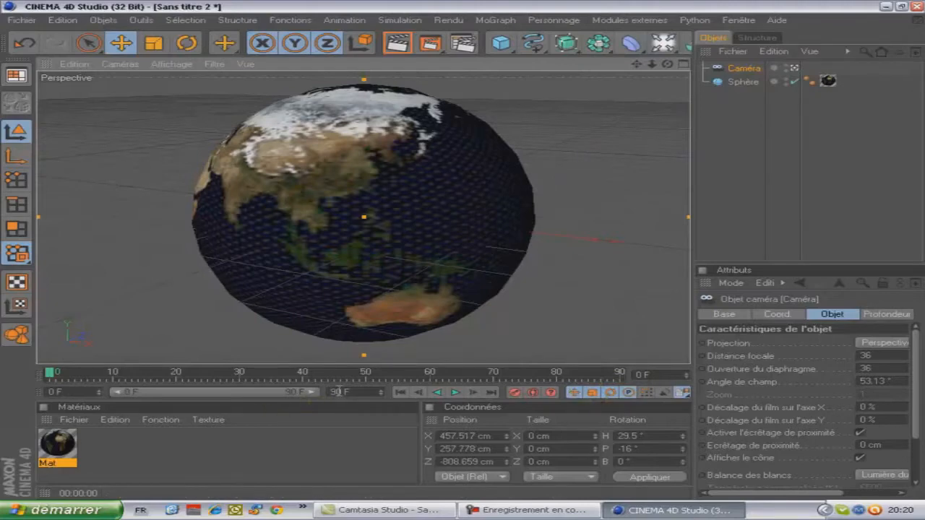
pyautogui.moveTo(338, 392); pyautogui.dragTo(273, 398)
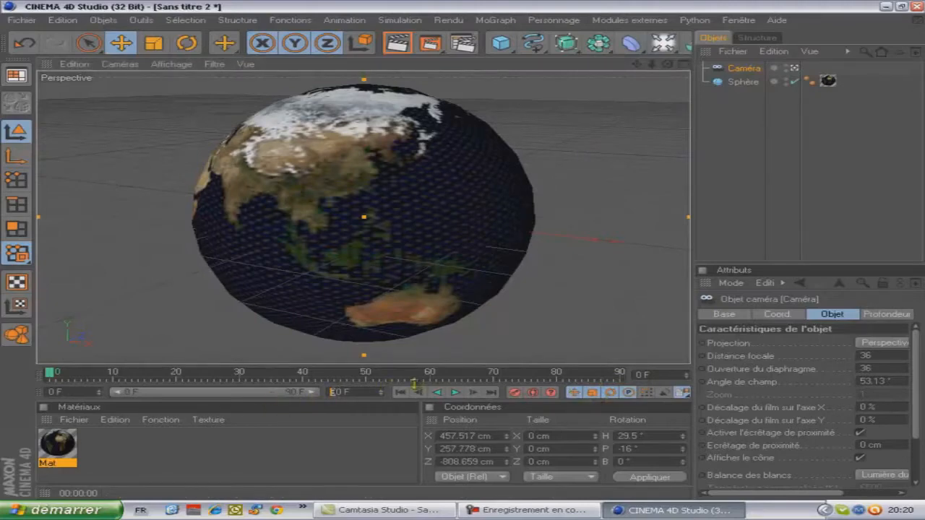
pyautogui.click(362, 410)
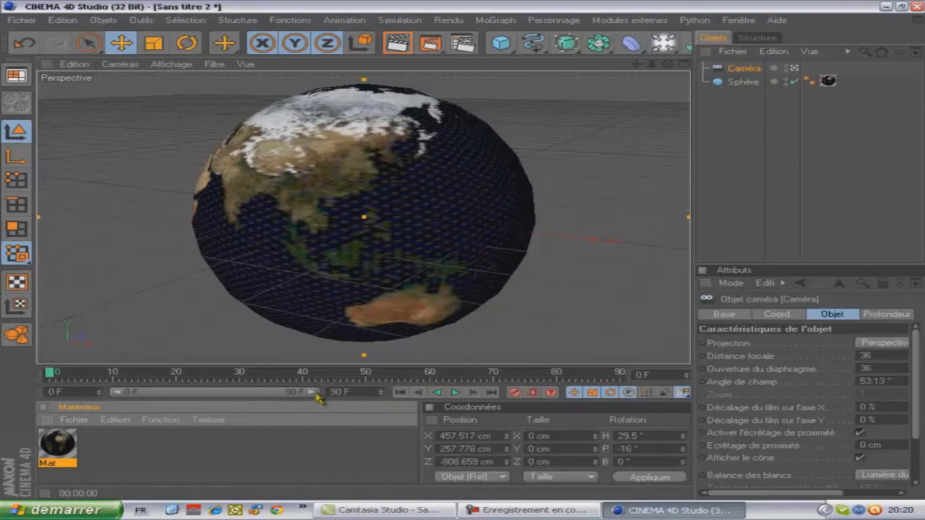
pyautogui.click(533, 392)
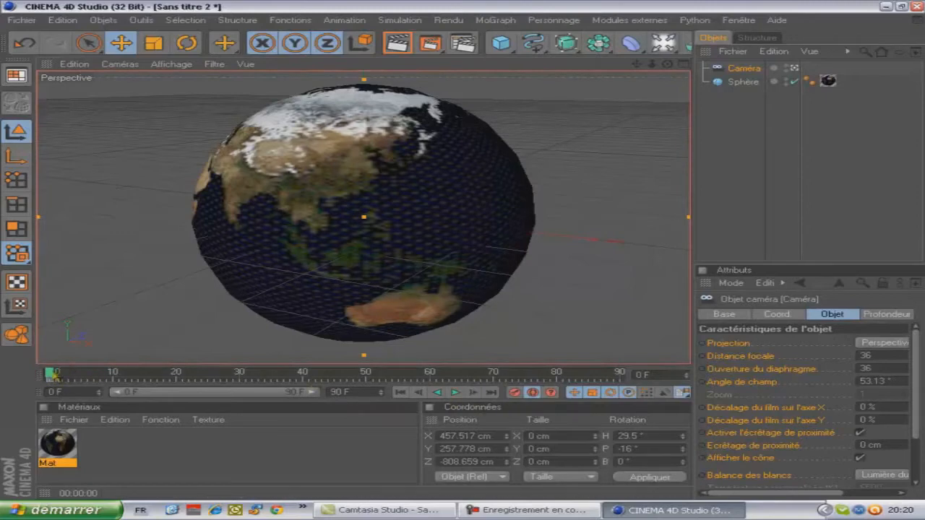
# Step: At frame 70, rotate the sphere to about H 86°, P 35°, B -3° so Africa and Europe face the camera
pyautogui.moveTo(478, 381); pyautogui.dragTo(493, 389)
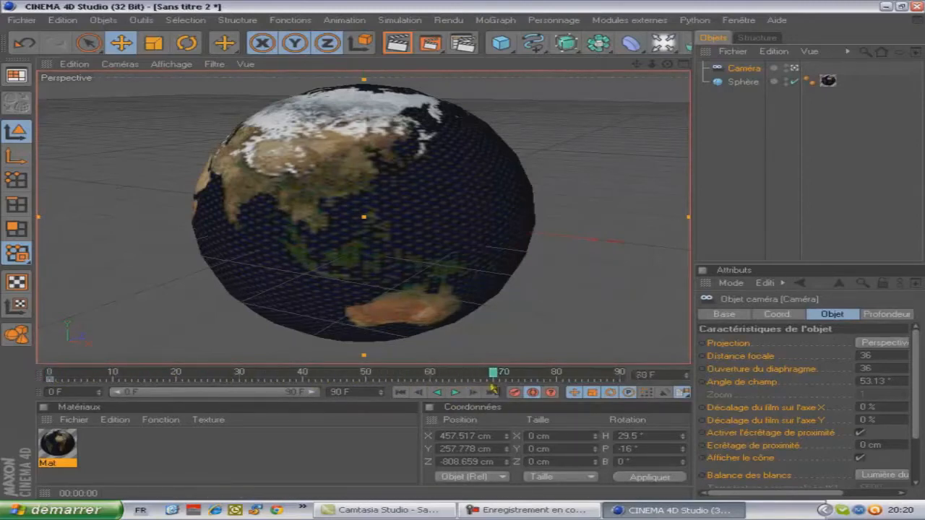
pyautogui.click(744, 81)
pyautogui.click(187, 42)
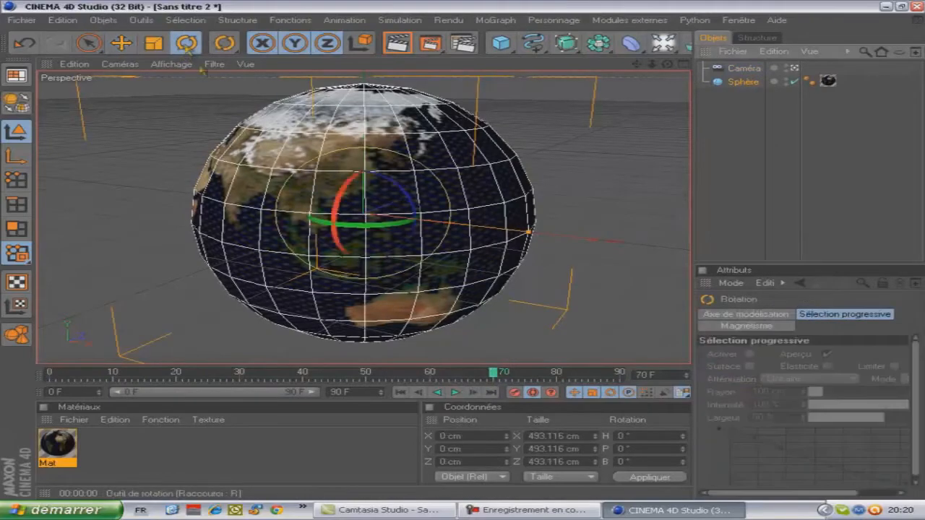
pyautogui.moveTo(270, 188); pyautogui.dragTo(425, 246)
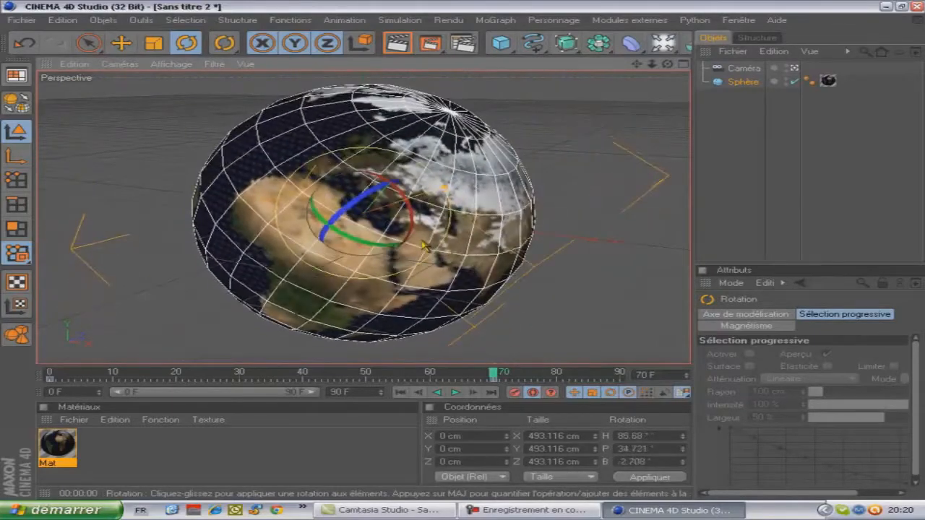
# Step: Render a test view, refine the sphere's rotation to about H 117°, P 8°, B -22°, and turn off automatic keyframing
pyautogui.click(398, 43)
pyautogui.click(349, 182)
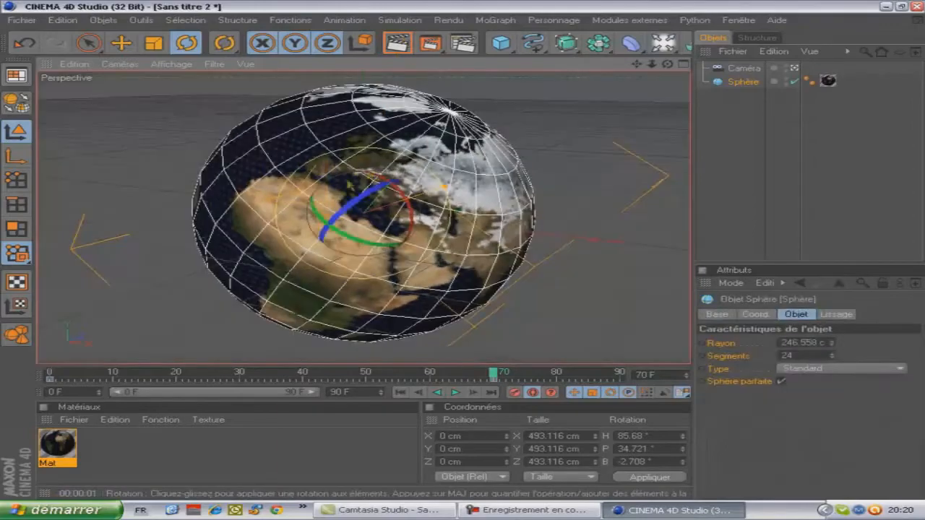
pyautogui.moveTo(342, 177); pyautogui.dragTo(380, 224)
pyautogui.moveTo(376, 186); pyautogui.dragTo(361, 203)
pyautogui.click(534, 394)
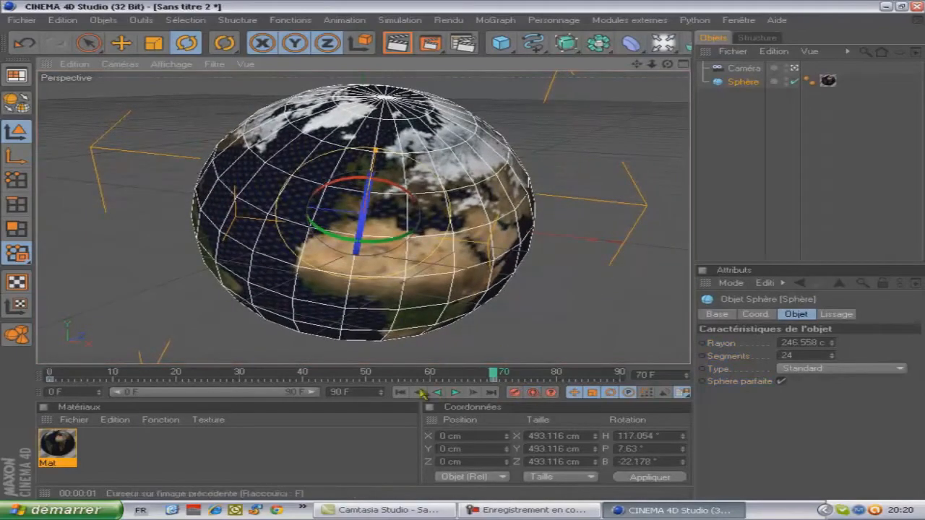
# Step: Play back the globe's rotation, return to frame 70 and turn automatic keyframing back on
pyautogui.click(454, 392)
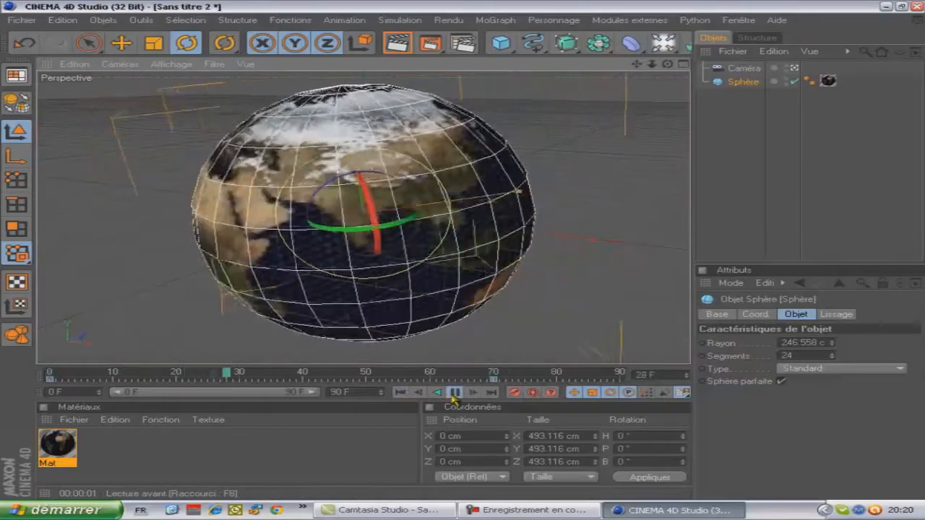
pyautogui.click(454, 392)
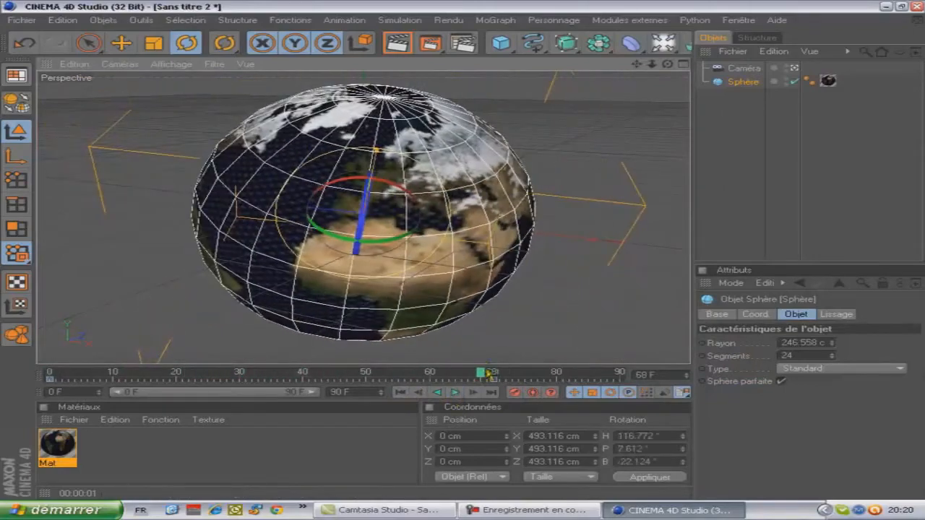
pyautogui.click(533, 392)
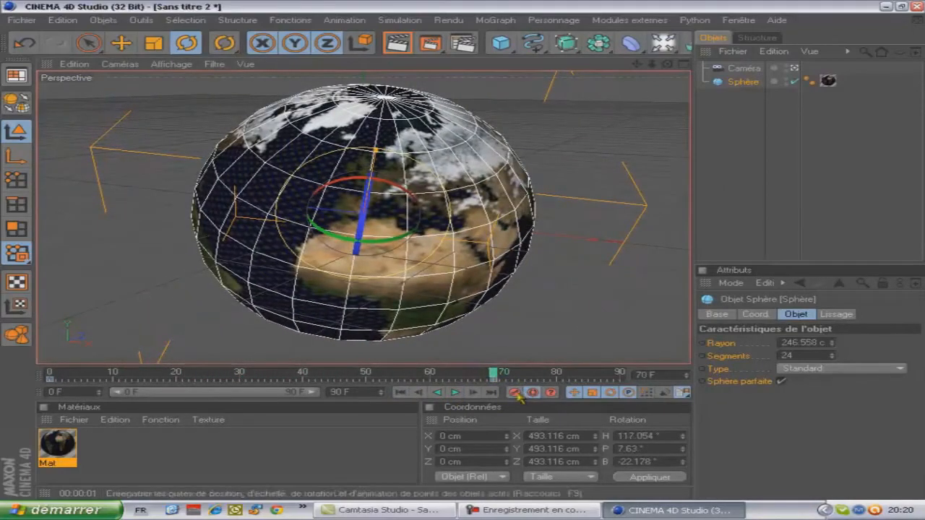
# Step: Go to frame 90, move the camera in close over western Europe, and render a test view
pyautogui.click(492, 392)
pyautogui.scroll(8, 423, 182)
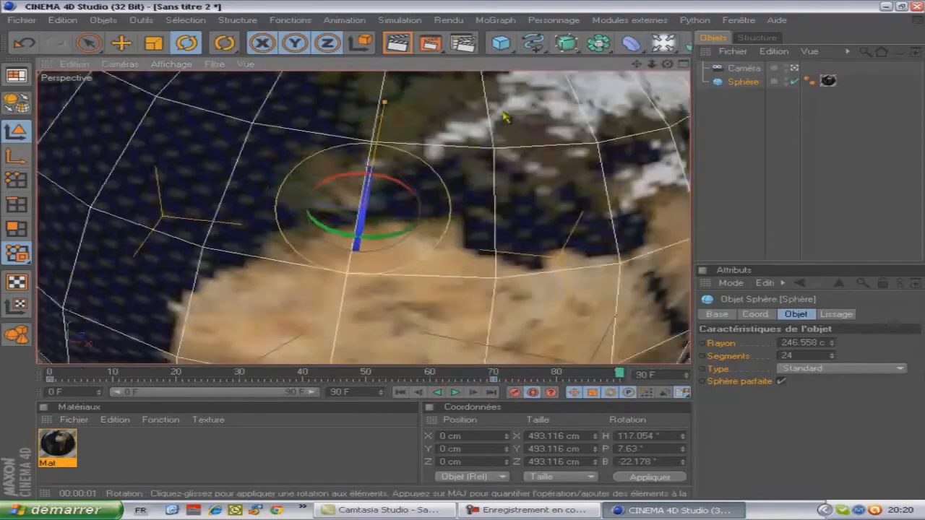
pyautogui.scroll(-3, 467, 256)
pyautogui.scroll(5, 469, 253)
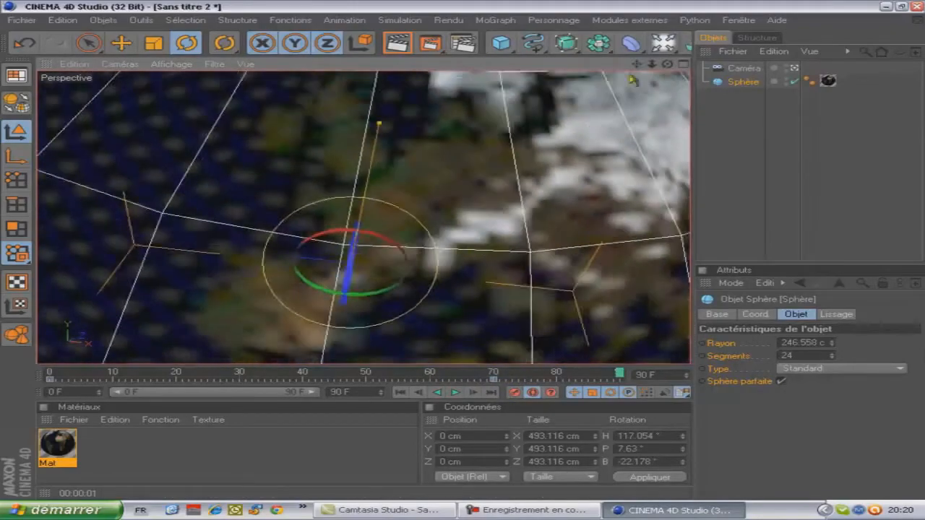
pyautogui.click(397, 43)
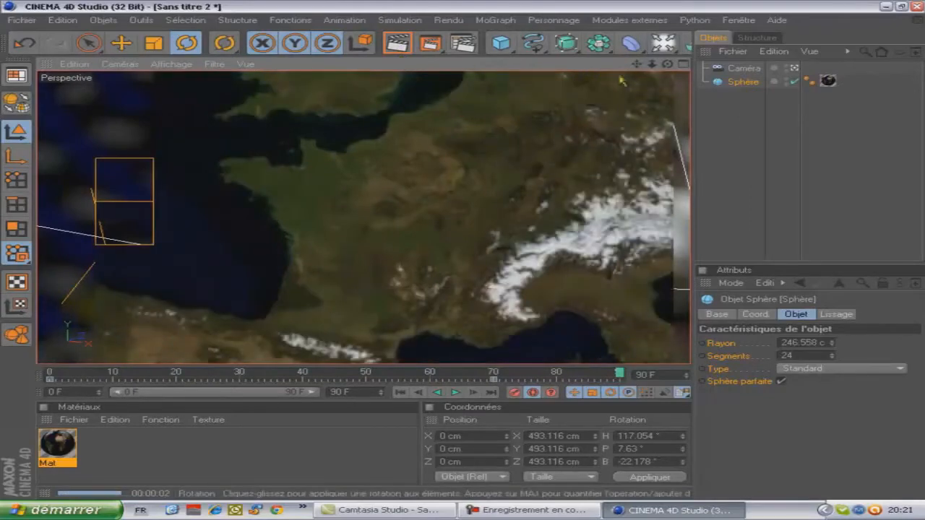
# Step: Fine-tune the camera's framing over France at frame 90, checking it with test renders of the view
pyautogui.moveTo(636, 65); pyautogui.dragTo(457, 246)
pyautogui.scroll(1, 549, 124)
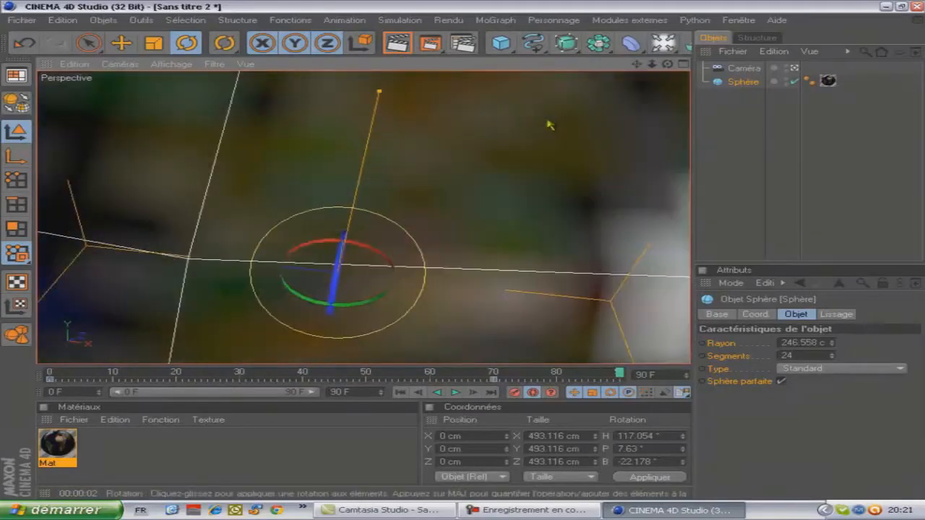
pyautogui.click(392, 45)
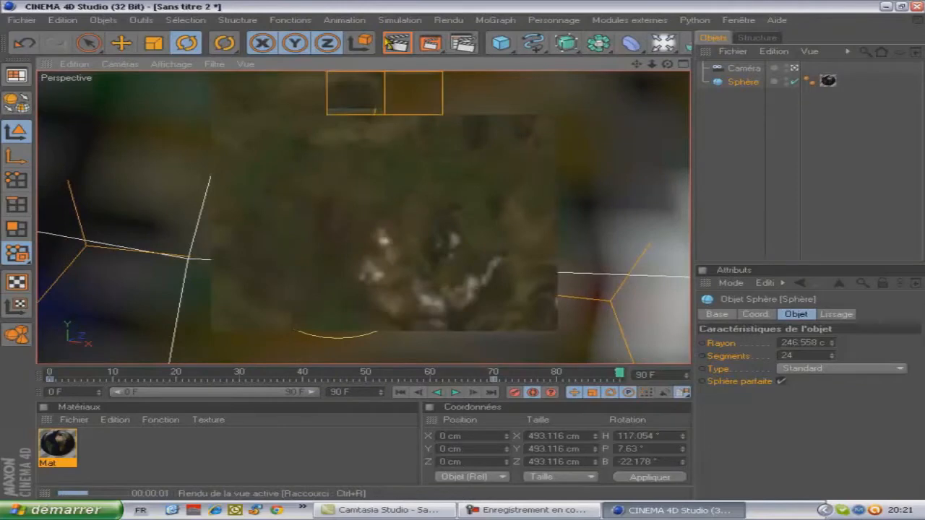
pyautogui.scroll(-1, 490, 142)
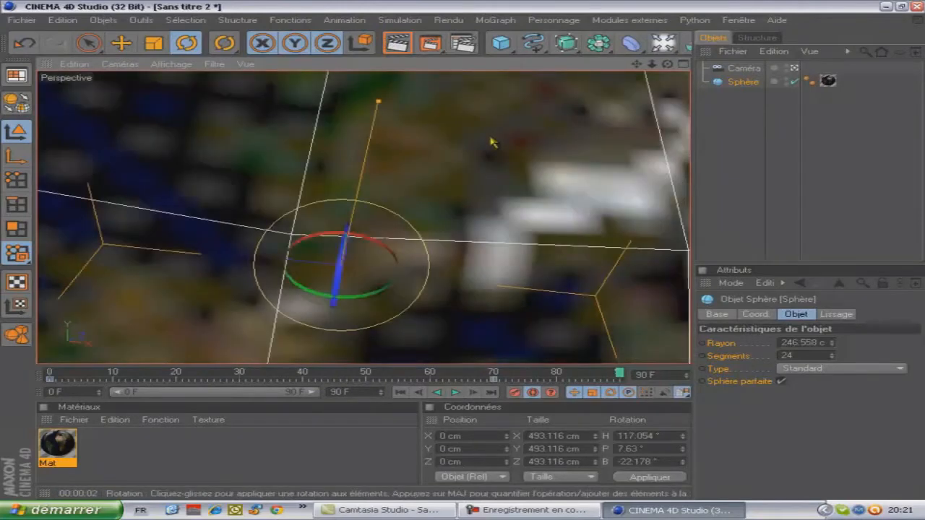
pyautogui.click(396, 44)
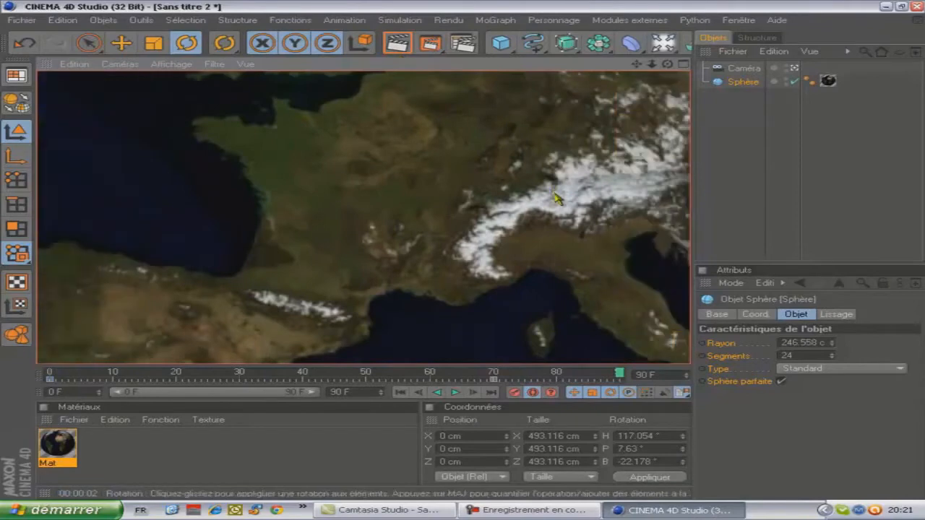
# Step: Record a keyframe for the camera's close-up at frame 90, turn off automatic keyframing, and play back the animation
pyautogui.click(768, 243)
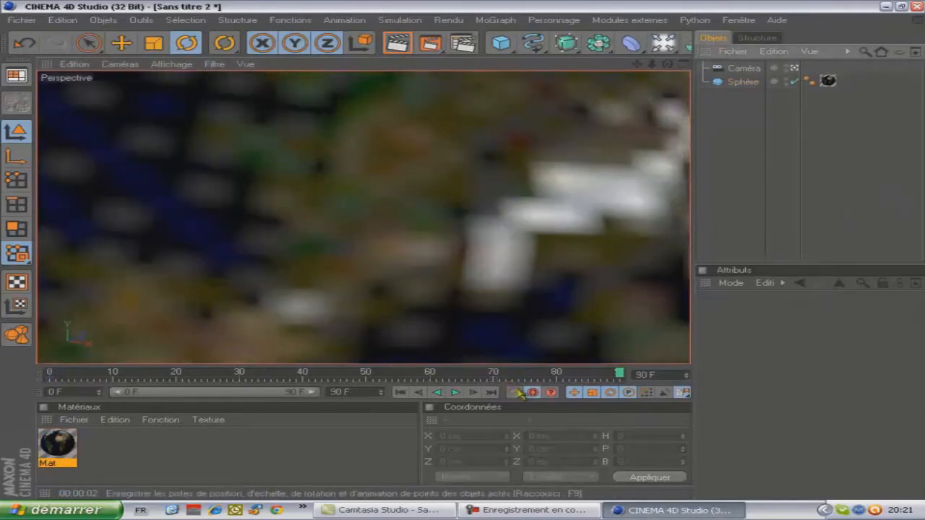
pyautogui.click(743, 68)
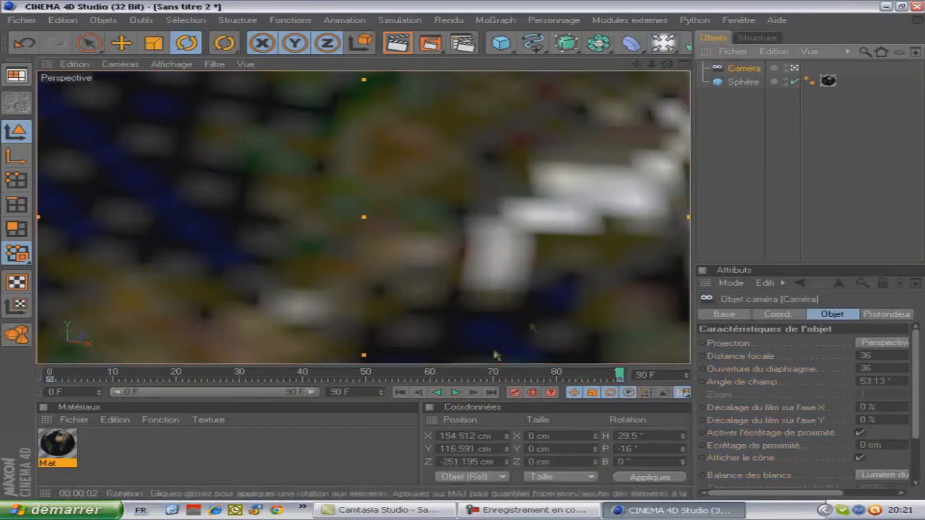
pyautogui.click(454, 392)
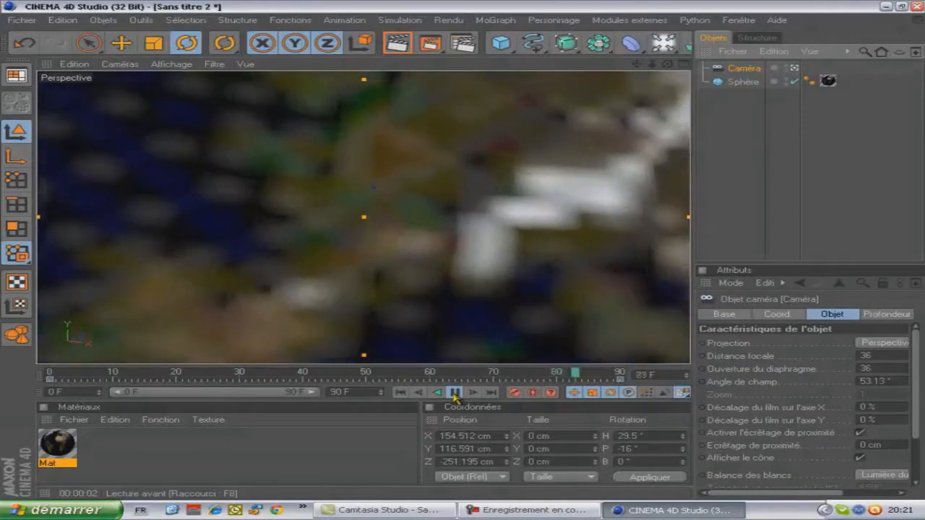
pyautogui.click(453, 394)
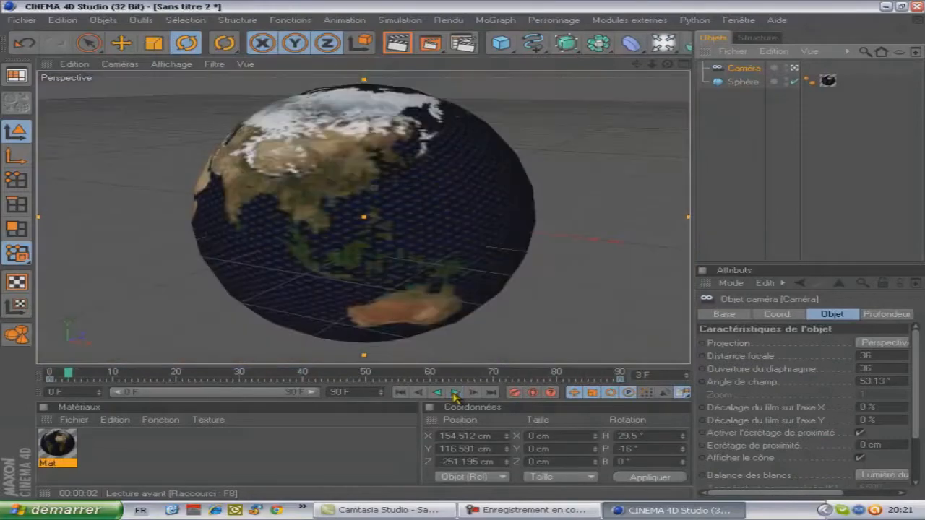
# Step: Render the full animation to the Visualiseur and maximize its window
pyautogui.click(430, 46)
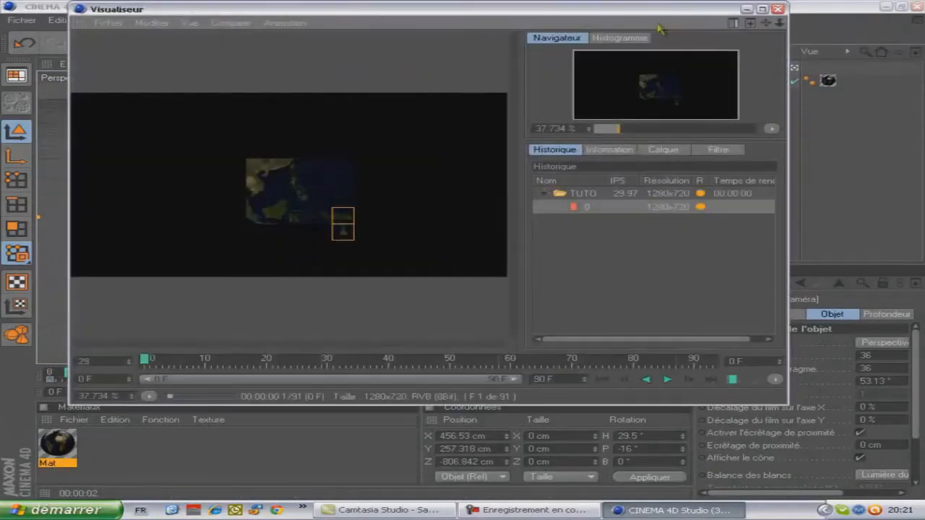
pyautogui.click(762, 9)
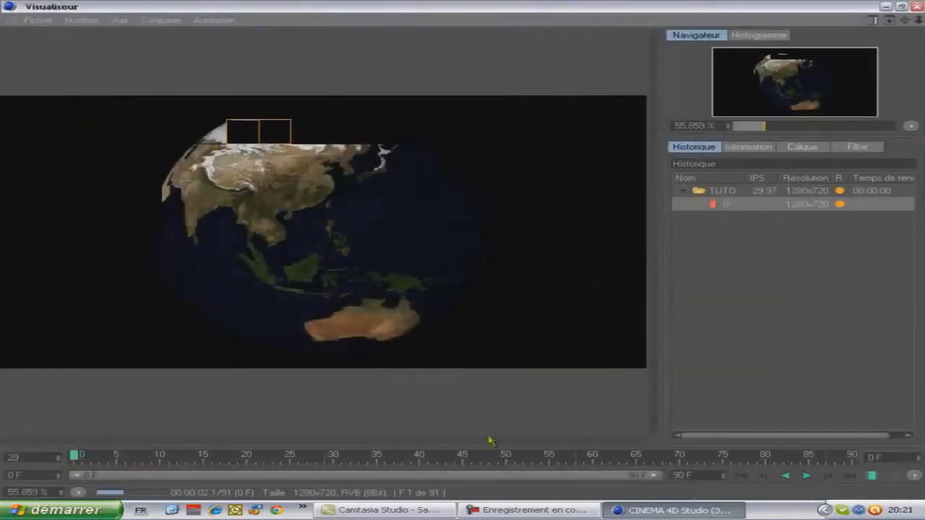
pyautogui.click(437, 516)
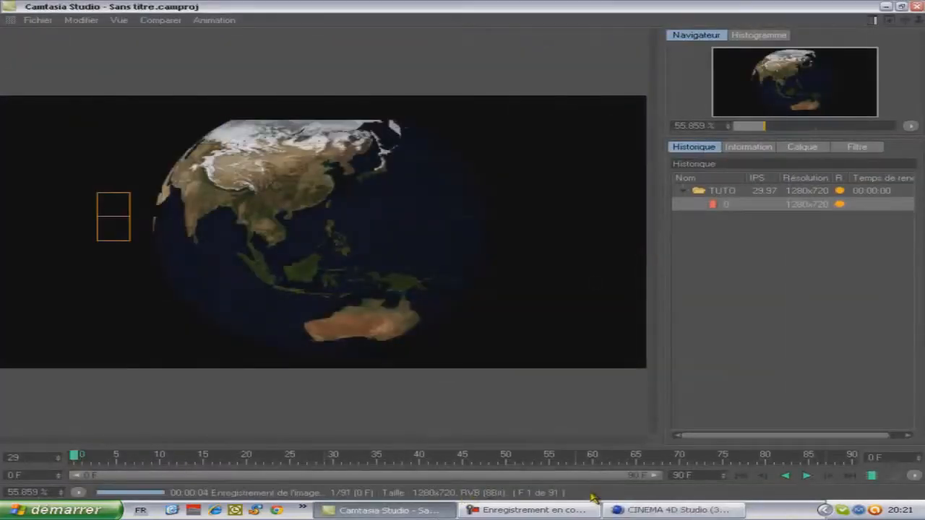
pyautogui.click(615, 509)
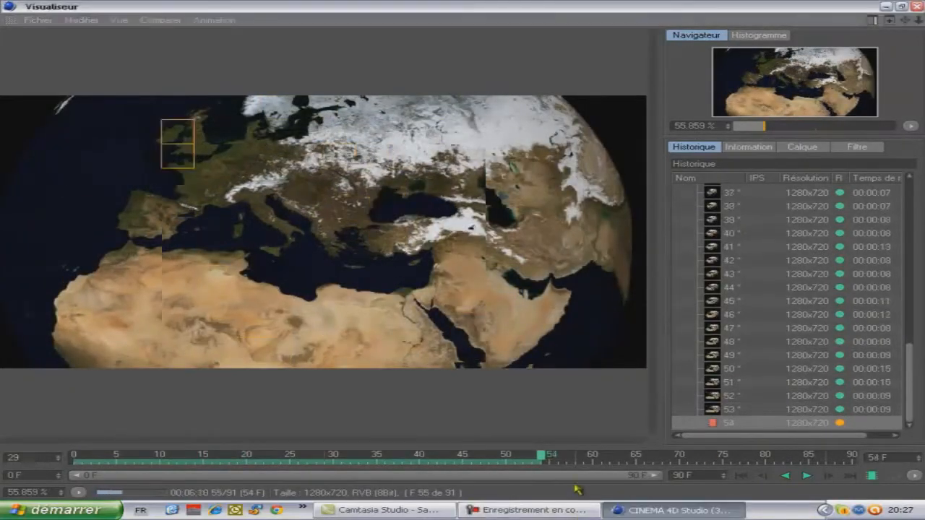
pyautogui.hotkey('alt', 'Tab')
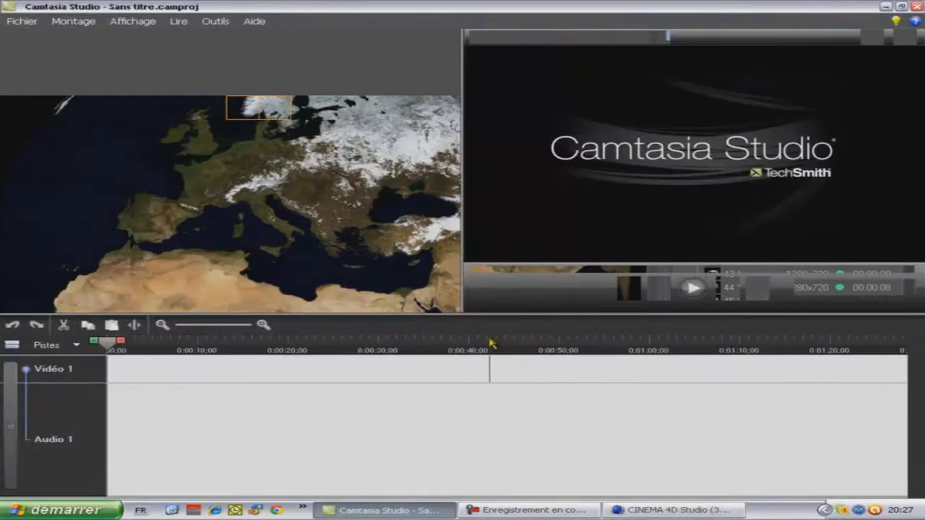
pyautogui.click(901, 7)
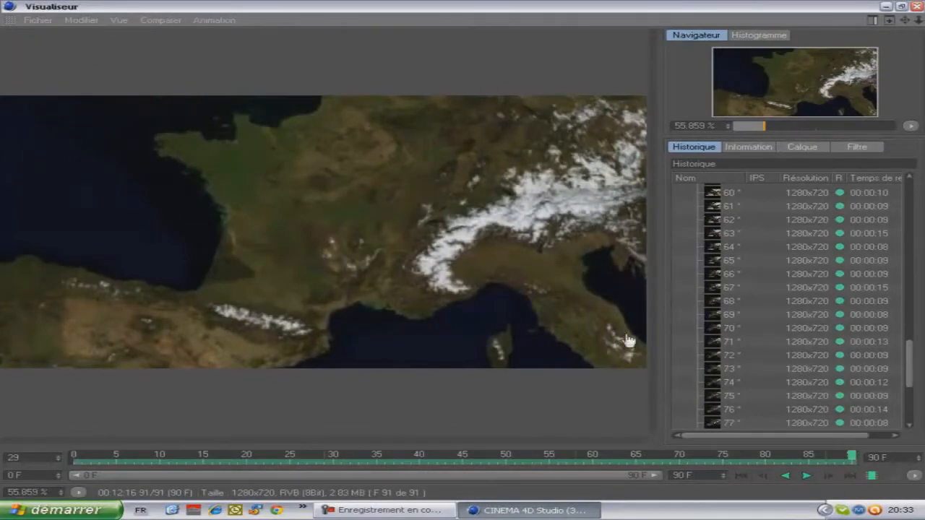
# Step: Review the rendered frames in the history list, scrub through the sequence, and close the Visualiseur
pyautogui.scroll(20, 867, 340)
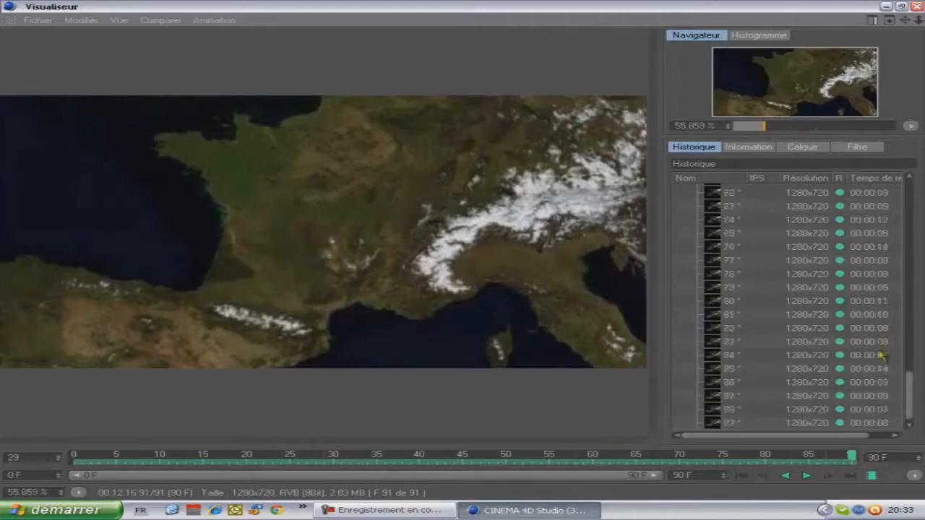
pyautogui.moveTo(861, 456)
pyautogui.mouseDown()
pyautogui.moveTo(134, 457)
pyautogui.moveTo(852, 456)
pyautogui.mouseUp()
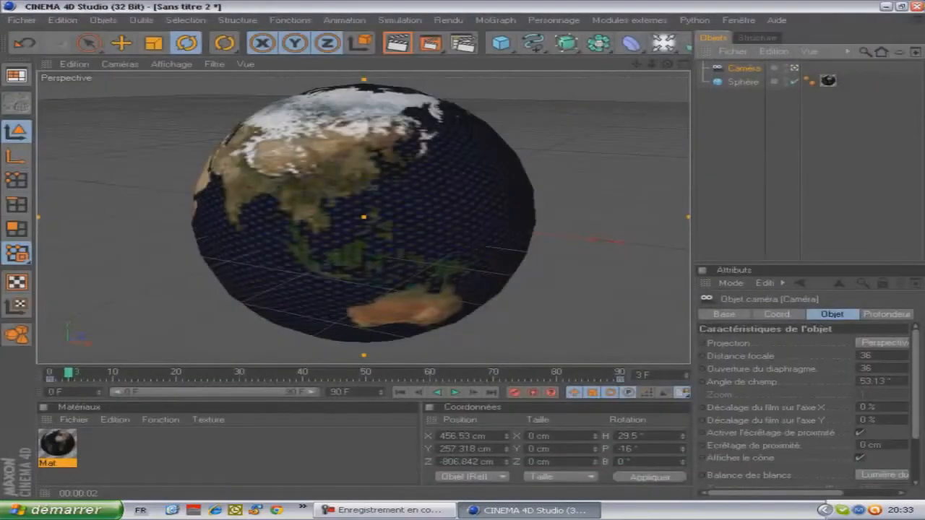
# Step: Close Cinema 4D and look through the rendered PNG frames in the TERRE folder on the desktop
pyautogui.hotkey('alt', 'F4')
pyautogui.click(468, 289)
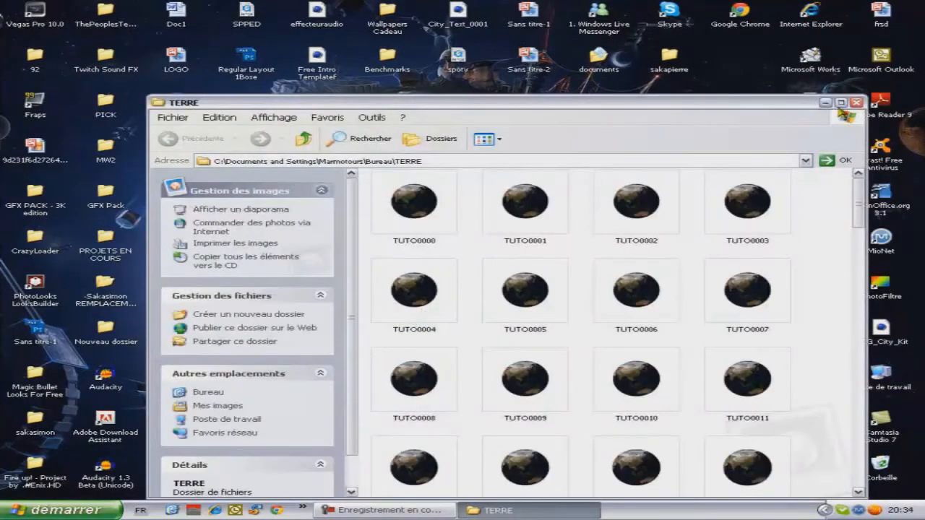
pyautogui.click(841, 101)
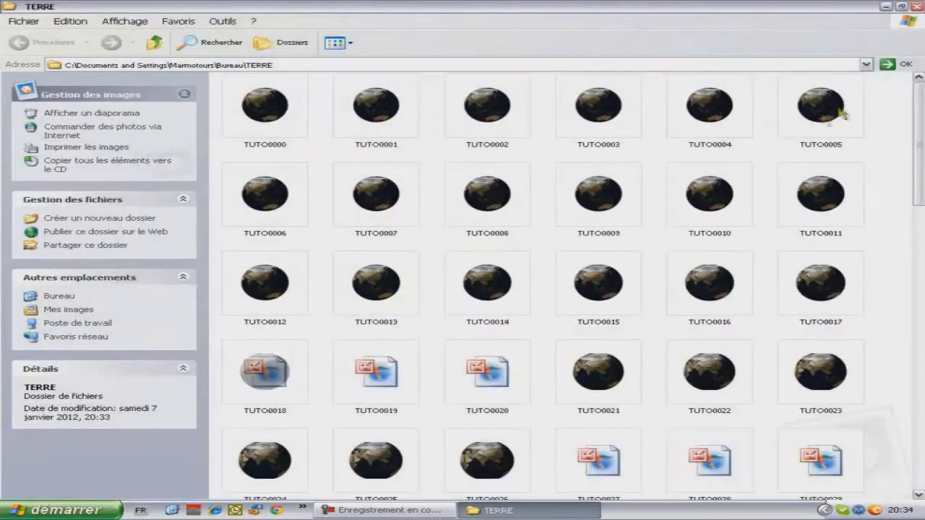
pyautogui.click(611, 174)
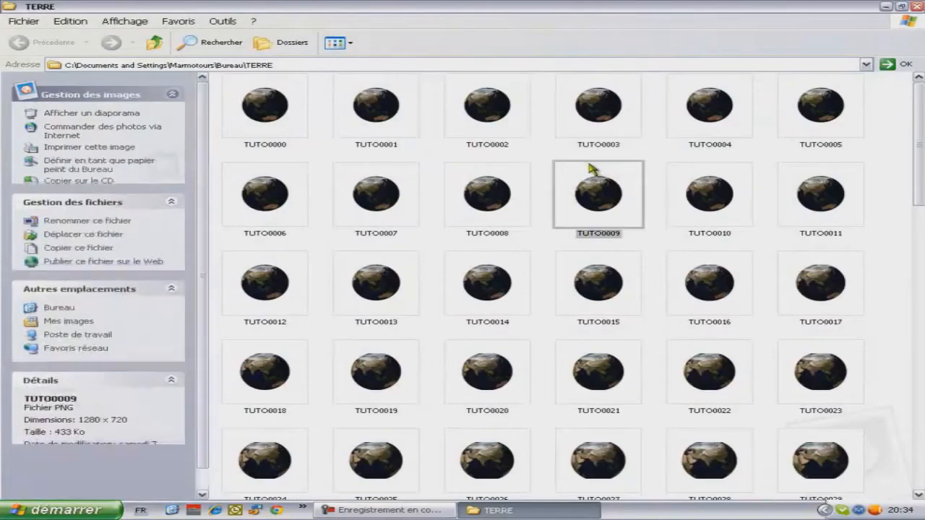
pyautogui.click(547, 254)
pyautogui.scroll(-10, 550, 266)
pyautogui.scroll(8, 551, 266)
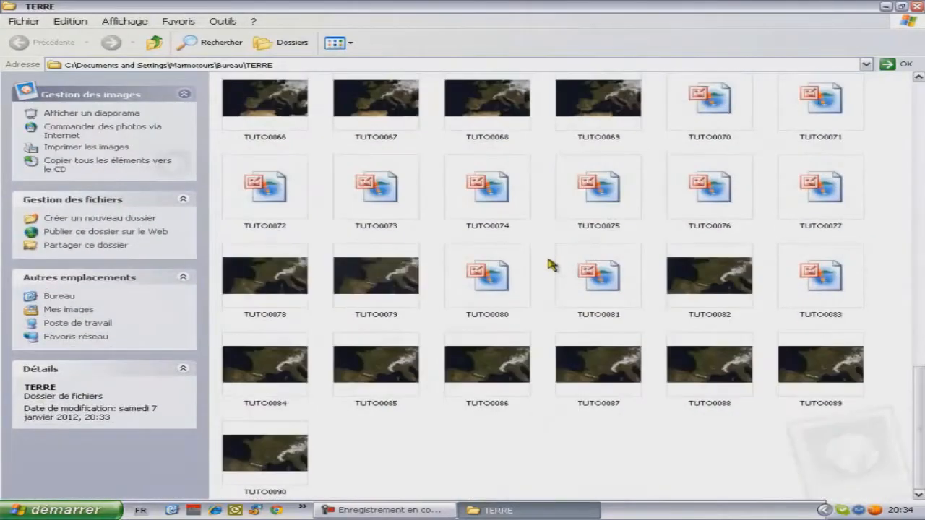
pyautogui.click(917, 7)
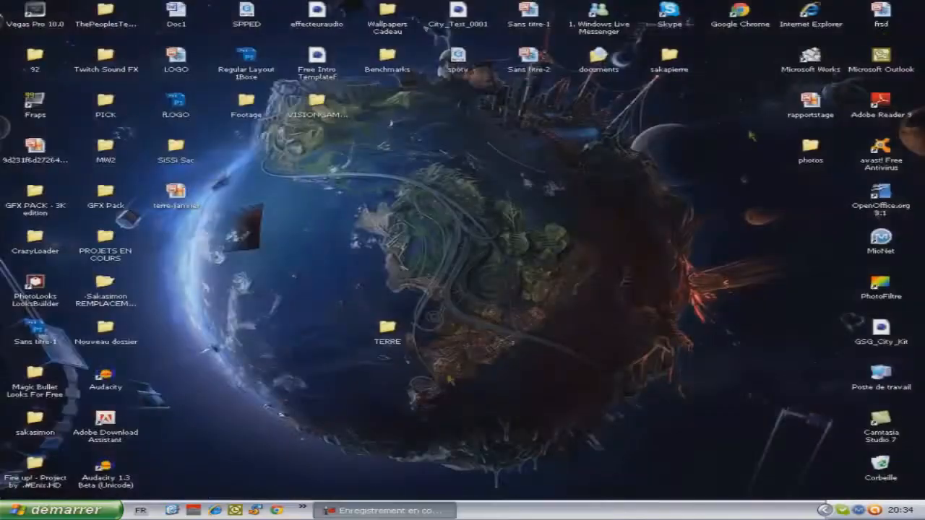
# Step: Launch Adobe After Effects CS4 and dismiss its welcome screen
pyautogui.click(308, 509)
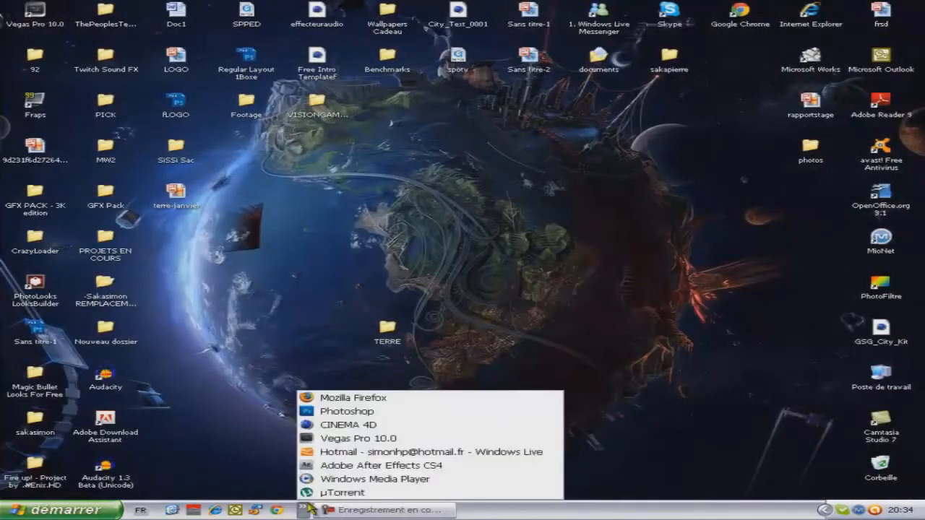
pyautogui.click(326, 471)
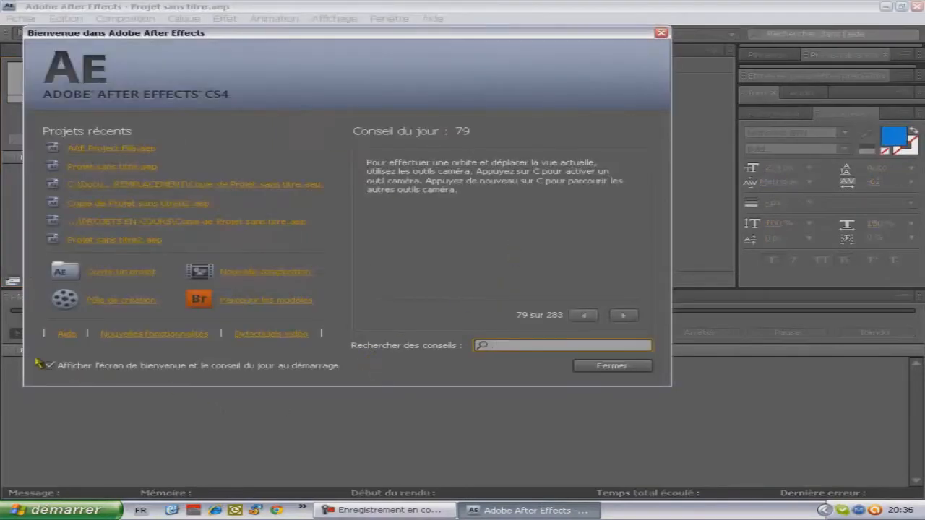
pyautogui.click(620, 368)
pyautogui.click(125, 20)
pyautogui.click(228, 6)
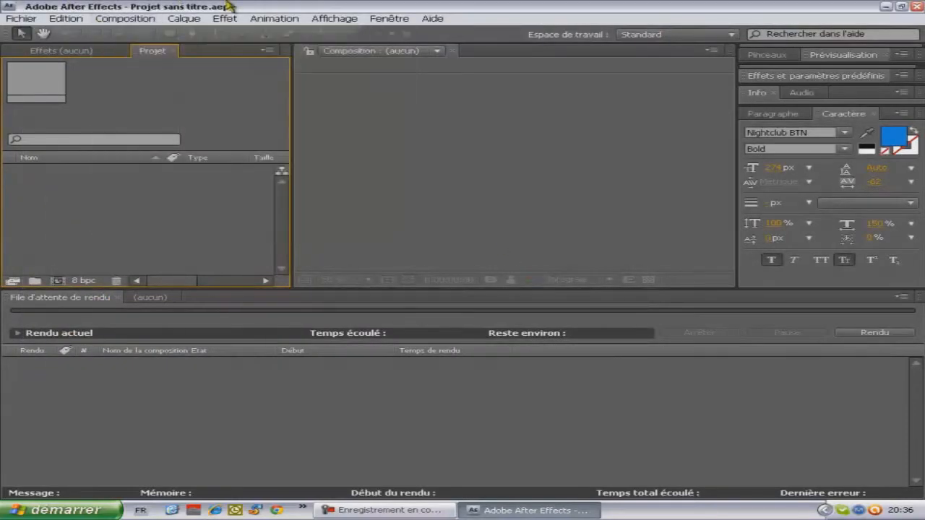
# Step: Create a 1280 x 720 composition at 29.97 frames per second with a duration of 0:00:20:18
pyautogui.click(124, 18)
pyautogui.click(120, 34)
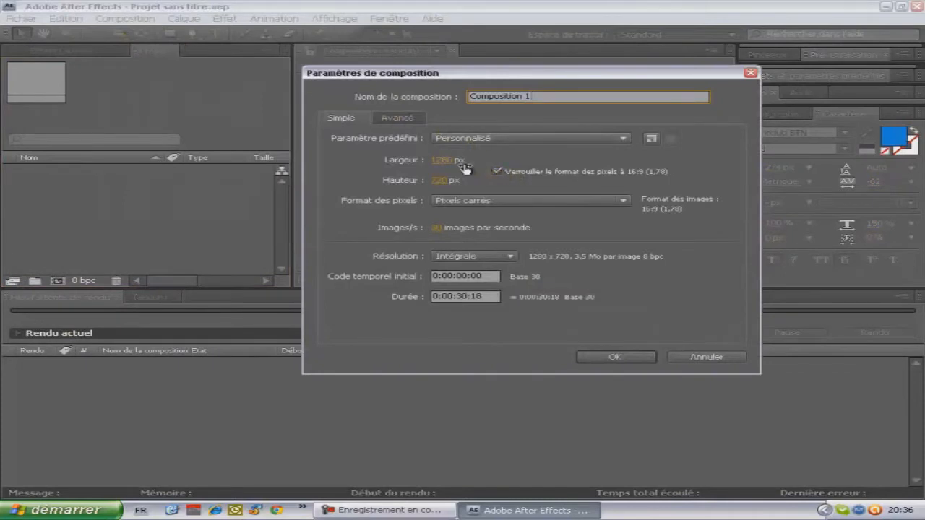
pyautogui.click(438, 230)
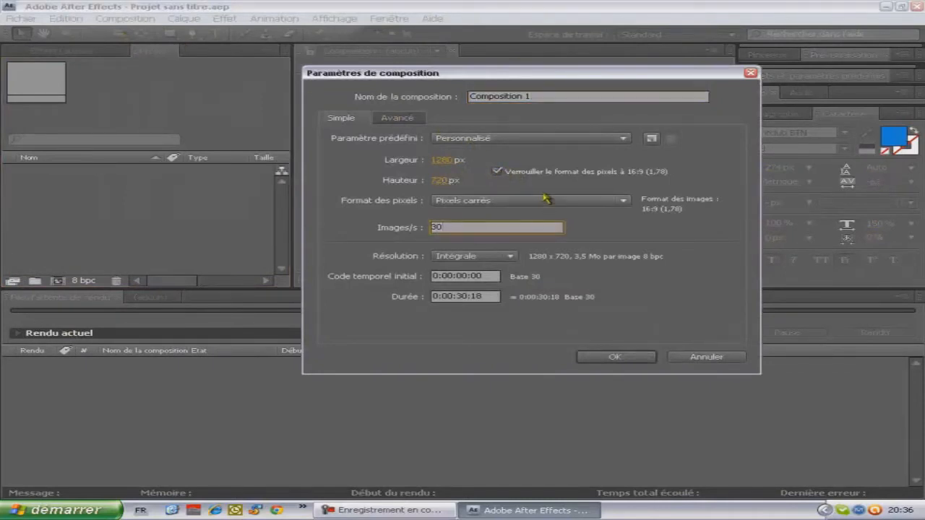
pyautogui.write('29.97')
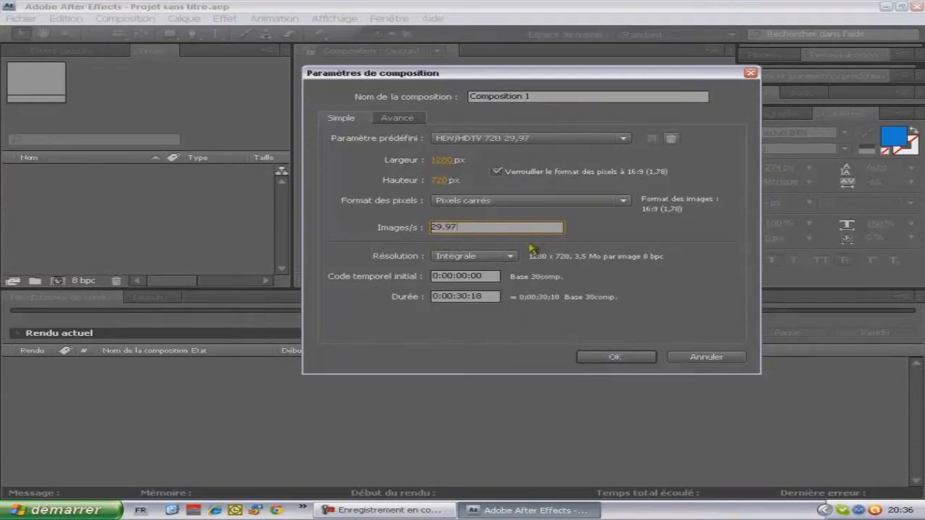
pyautogui.click(486, 295)
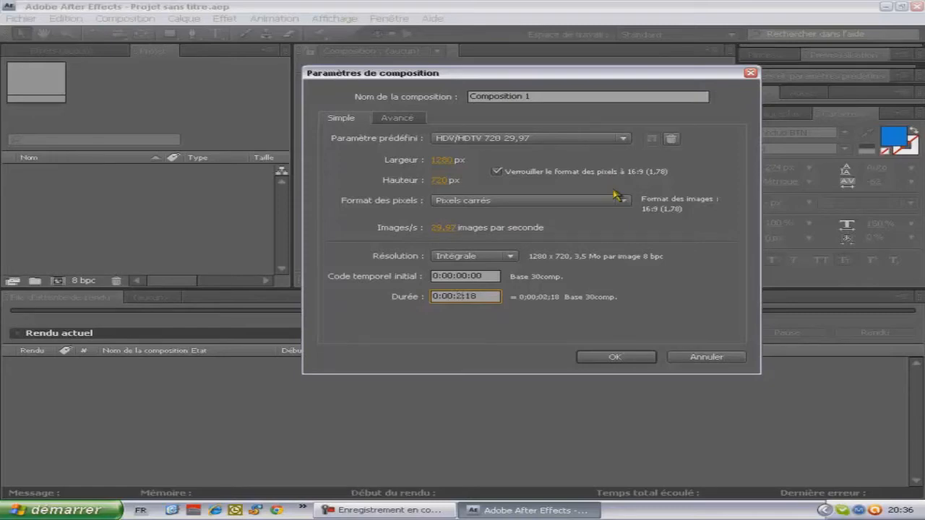
pyautogui.click(629, 357)
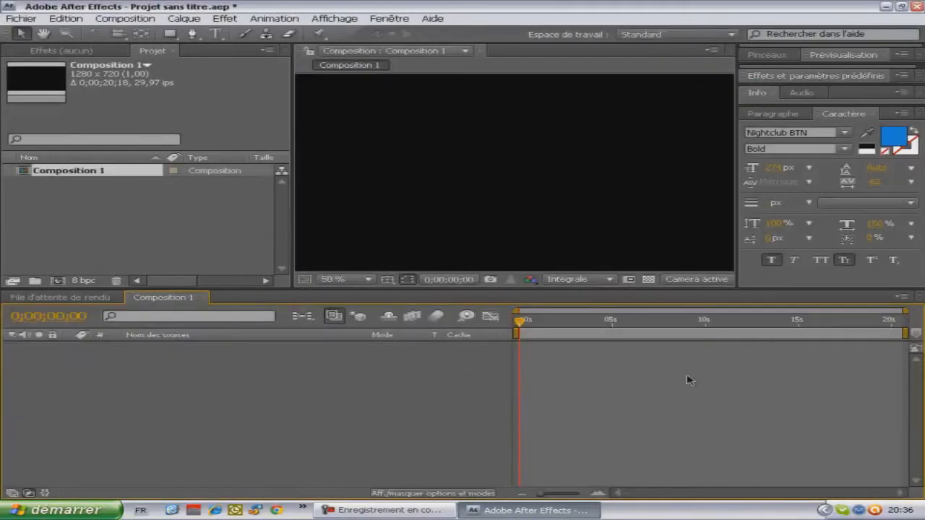
# Step: Import the TERRE folder from the desktop as a PNG sequence and add it to Composition 1 as a layer
pyautogui.click(219, 207)
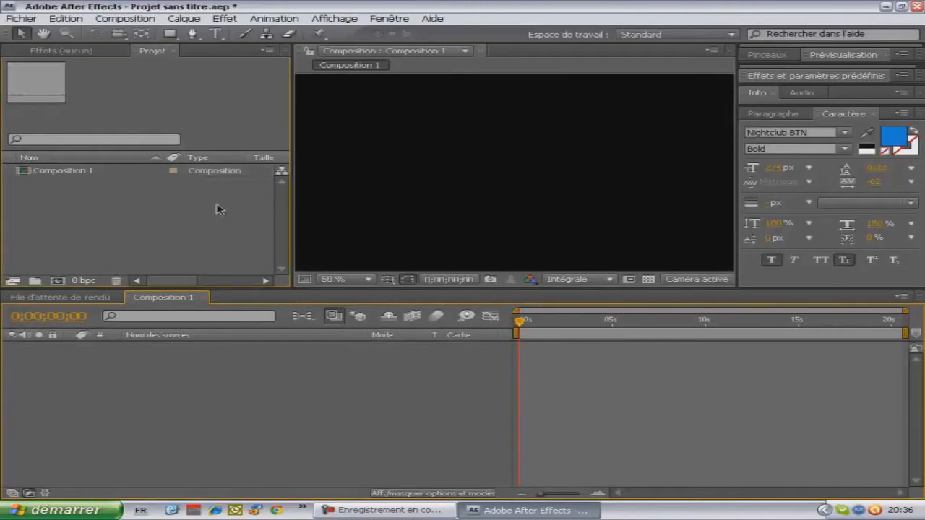
pyautogui.press('super+d')
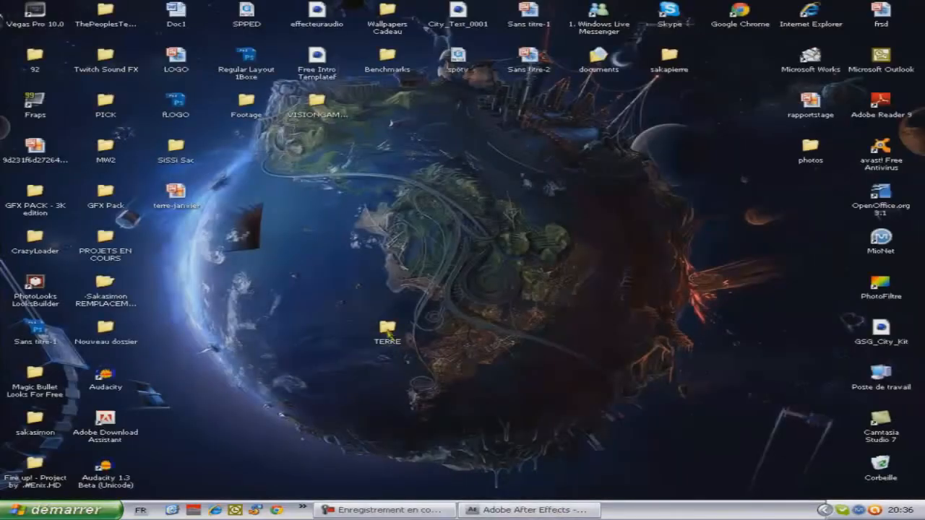
pyautogui.moveTo(396, 343); pyautogui.dragTo(396, 298)
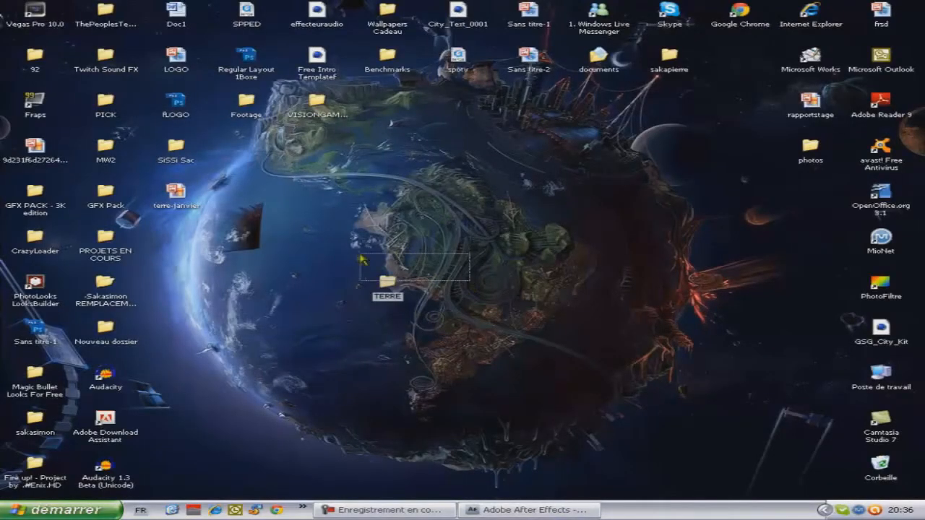
pyautogui.moveTo(328, 251); pyautogui.dragTo(336, 289)
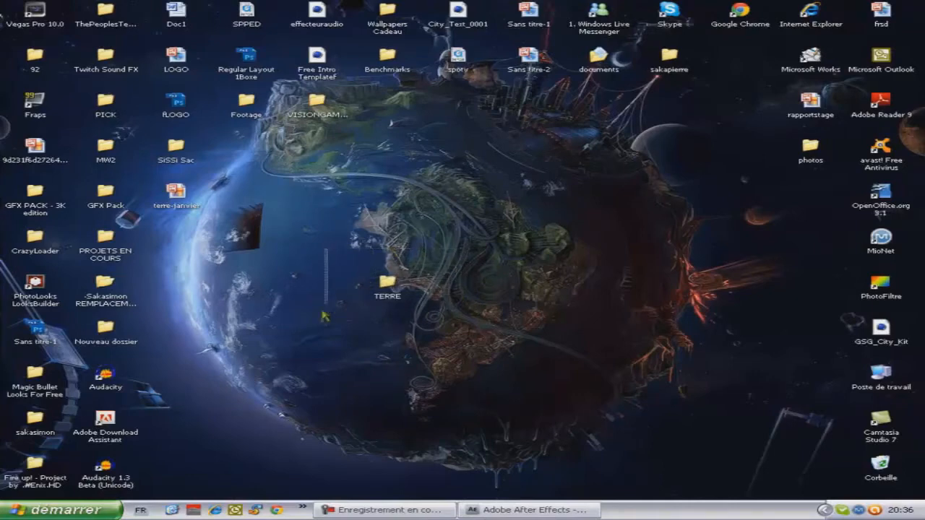
pyautogui.moveTo(325, 329); pyautogui.dragTo(367, 331)
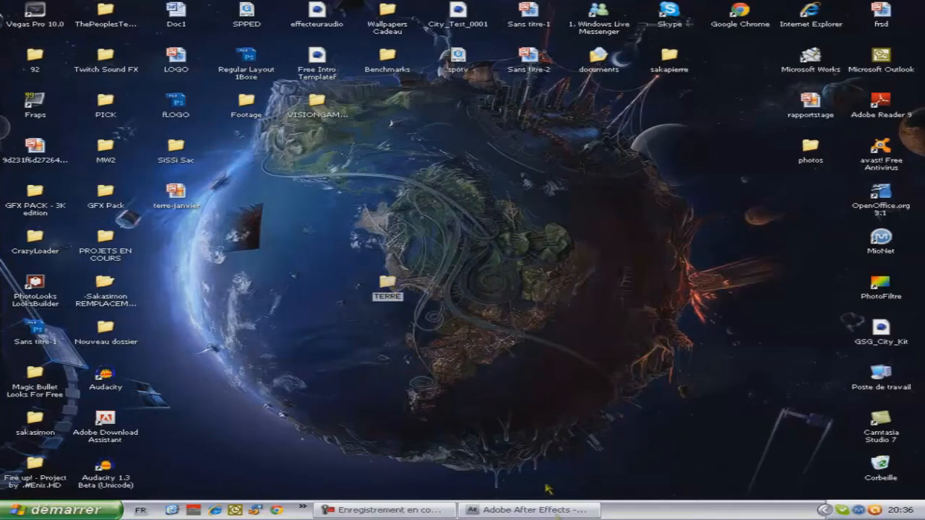
pyautogui.click(530, 506)
pyautogui.moveTo(530, 506); pyautogui.dragTo(83, 192)
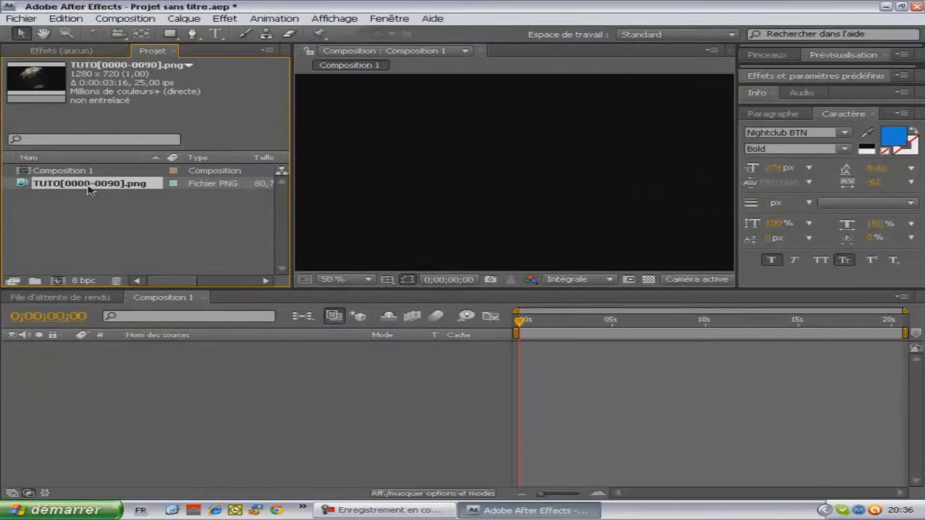
pyautogui.moveTo(76, 185); pyautogui.dragTo(140, 361)
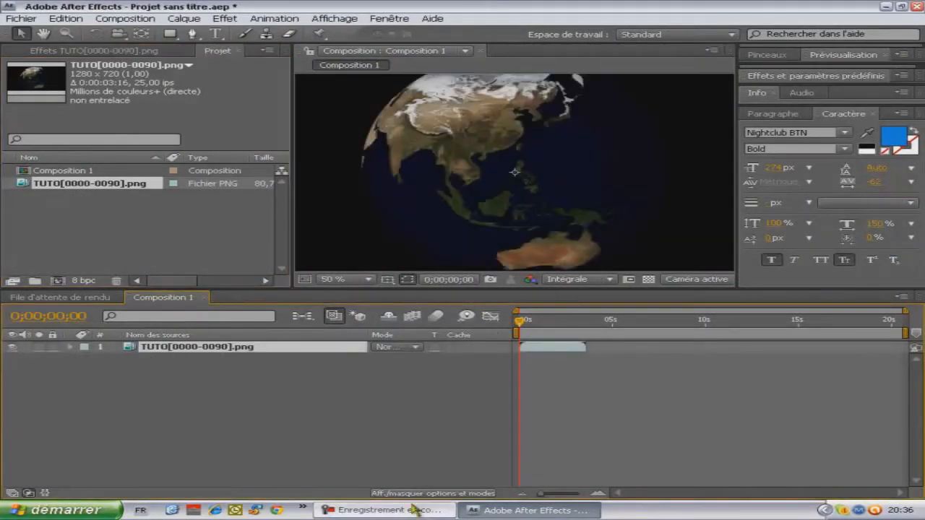
# Step: Enable time remapping on the TUTO[0000-0090].png layer and extend its end to about 10 seconds
pyautogui.moveTo(521, 322); pyautogui.dragTo(589, 325)
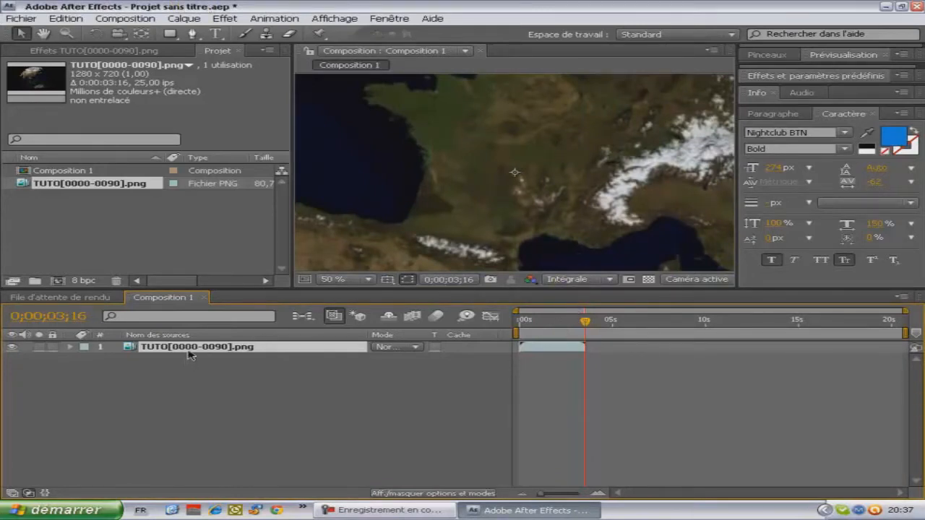
pyautogui.click(183, 18)
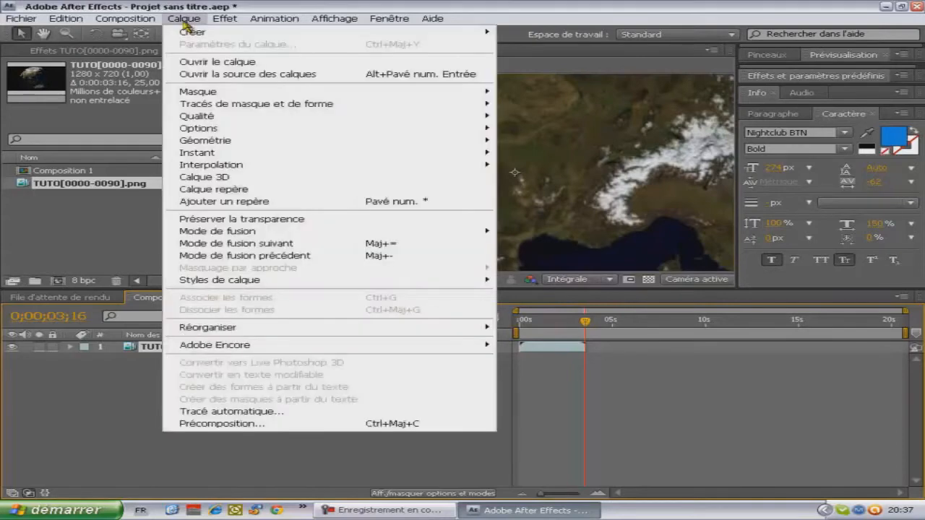
pyautogui.moveTo(315, 154)
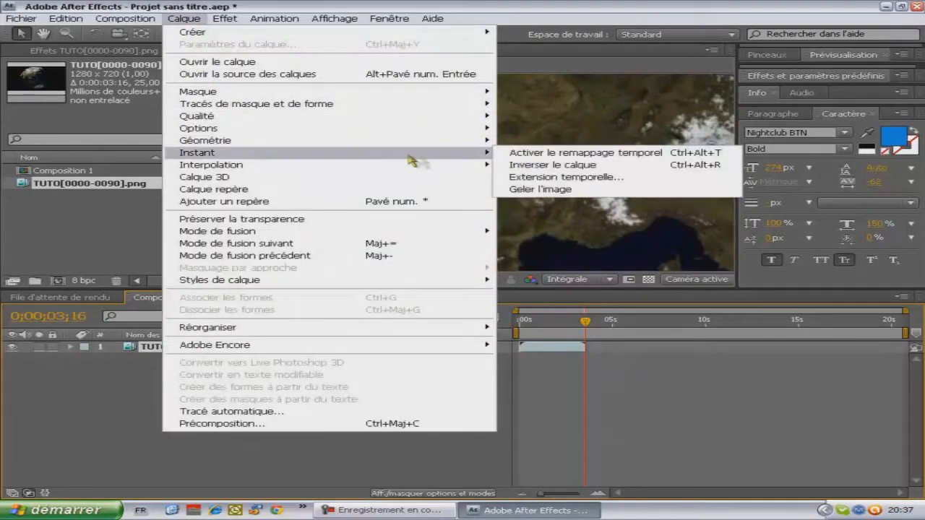
pyautogui.click(582, 154)
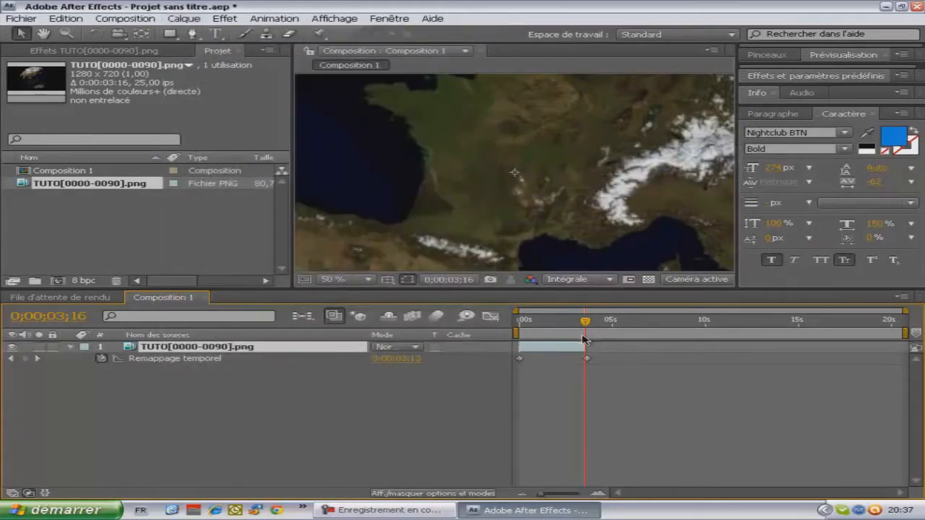
pyautogui.moveTo(584, 345); pyautogui.dragTo(712, 347)
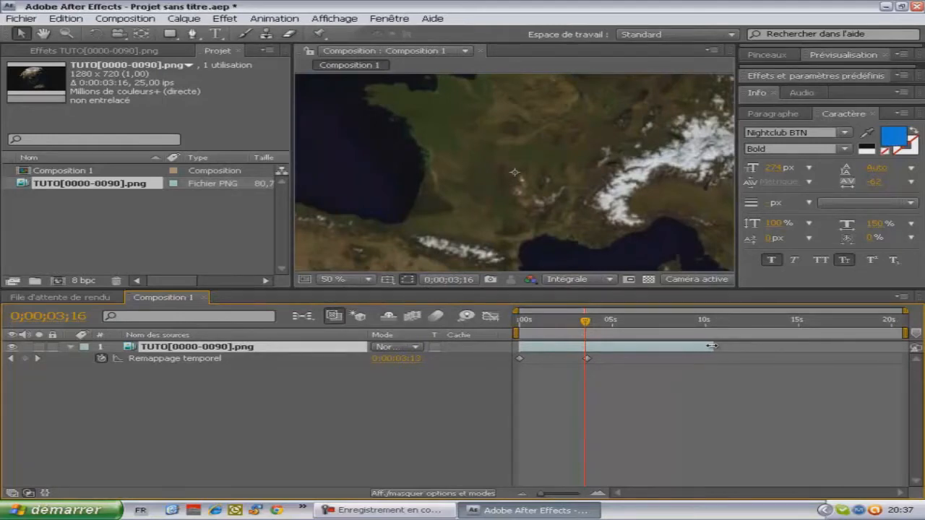
# Step: Move the last time-remap keyframe to the layer's end at about 10 seconds and scrub through the slowed animation
pyautogui.click(593, 359)
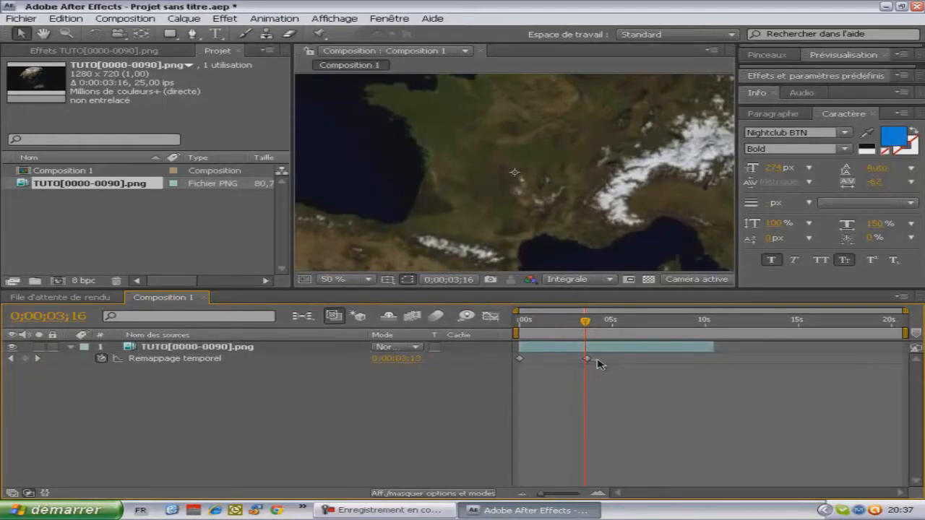
pyautogui.click(586, 360)
pyautogui.moveTo(587, 359); pyautogui.dragTo(712, 361)
pyautogui.moveTo(586, 320); pyautogui.dragTo(634, 324)
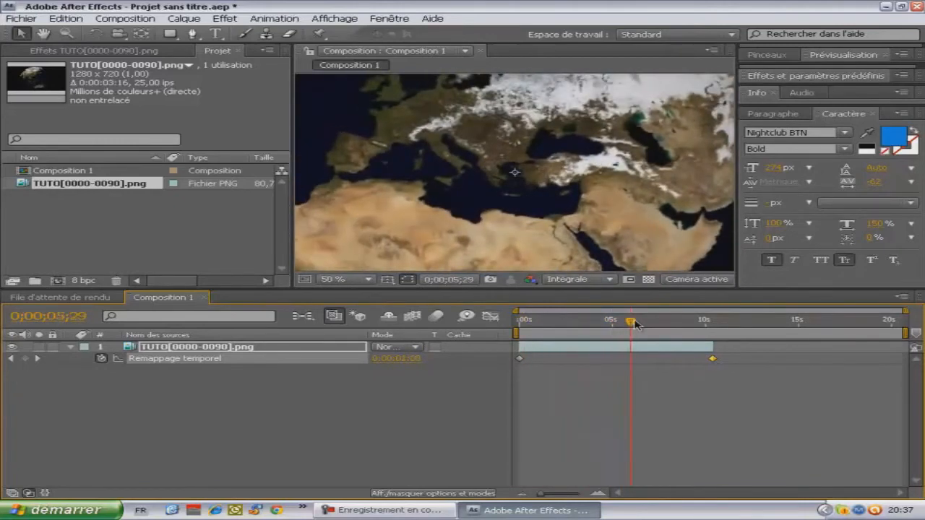
pyautogui.click(843, 511)
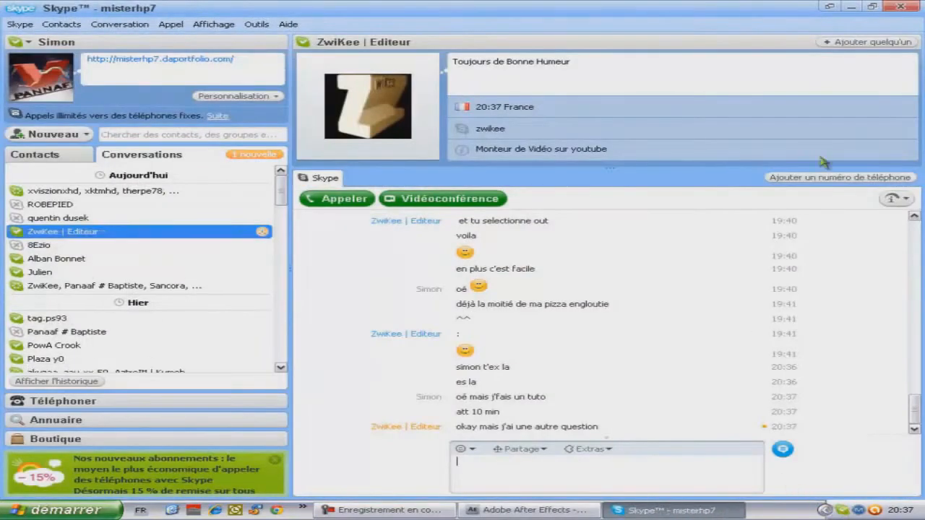
pyautogui.click(900, 7)
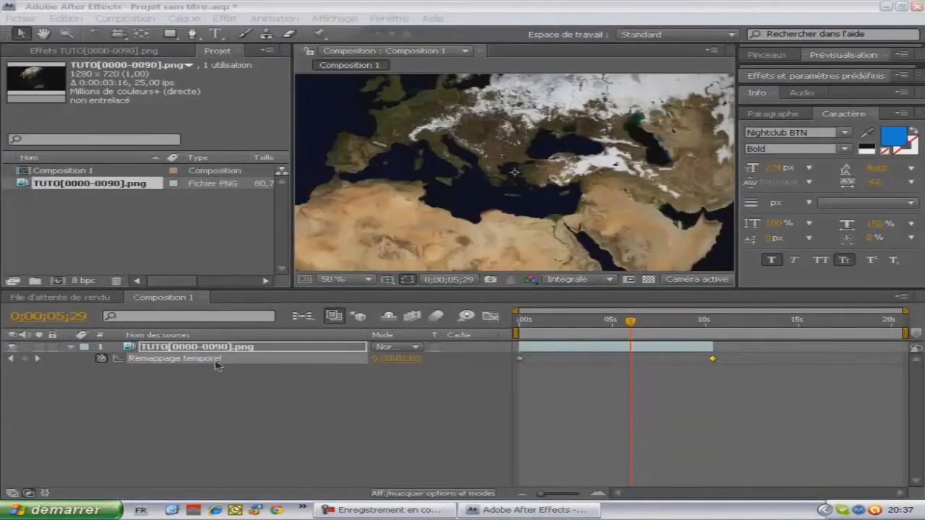
# Step: Collapse the sequence layer's properties and move the current time to 0;00;02;26
pyautogui.click(72, 348)
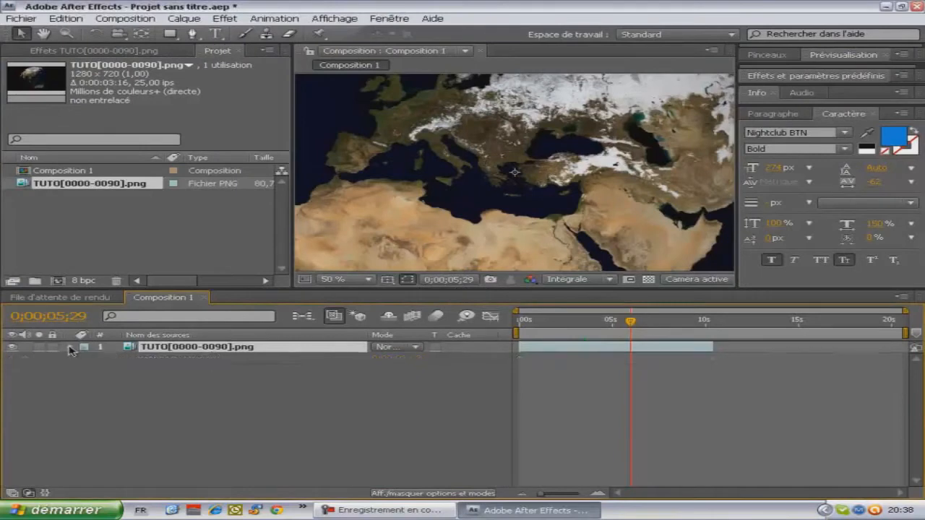
pyautogui.moveTo(571, 323); pyautogui.dragTo(584, 339)
pyautogui.click(590, 359)
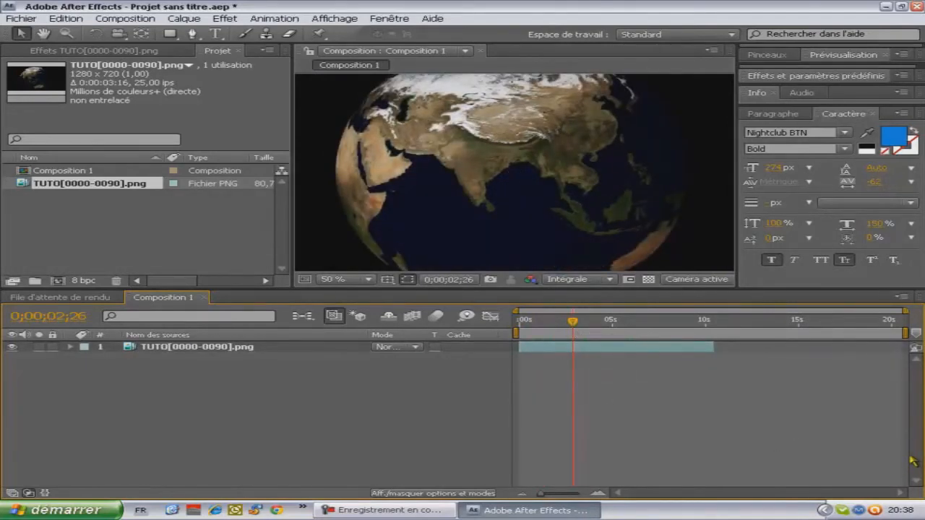
pyautogui.moveTo(740, 344); pyautogui.dragTo(665, 393)
pyautogui.moveTo(687, 388); pyautogui.dragTo(580, 349)
pyautogui.click(732, 163)
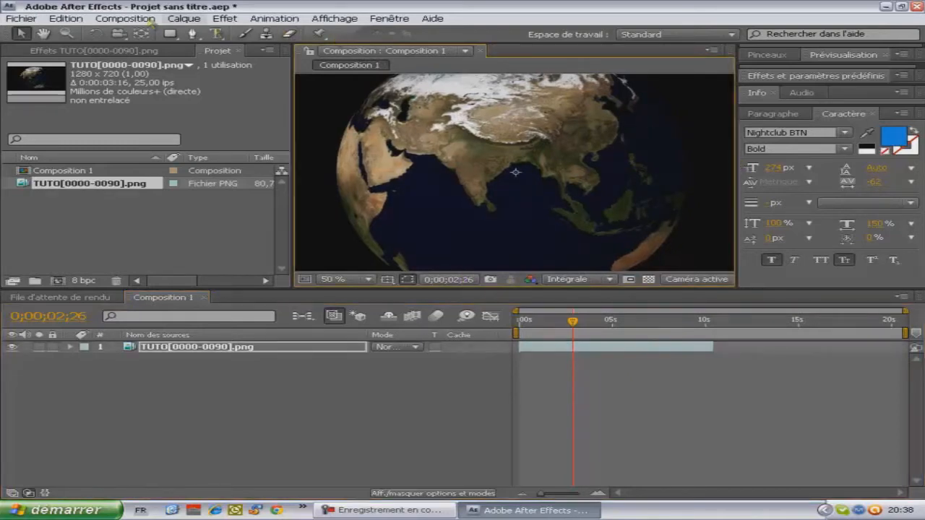
pyautogui.click(65, 19)
pyautogui.click(73, 33)
pyautogui.click(694, 405)
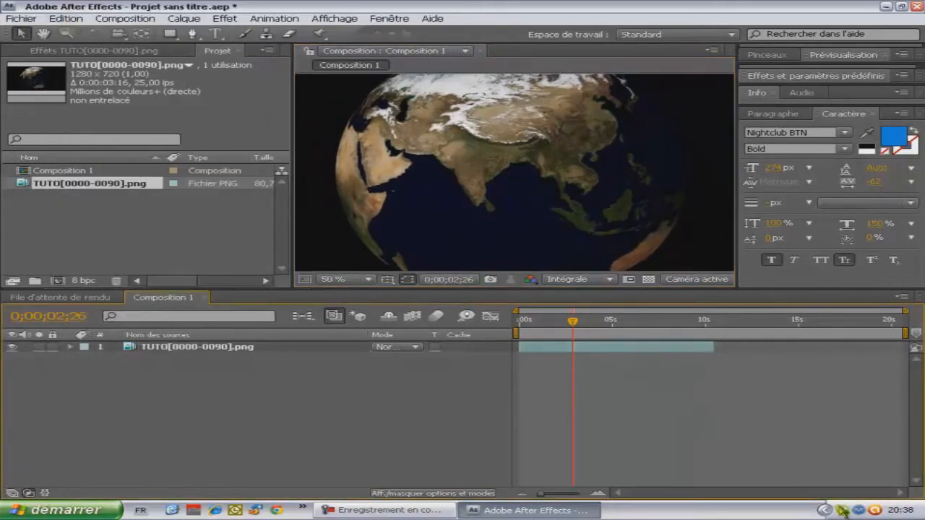
pyautogui.click(410, 513)
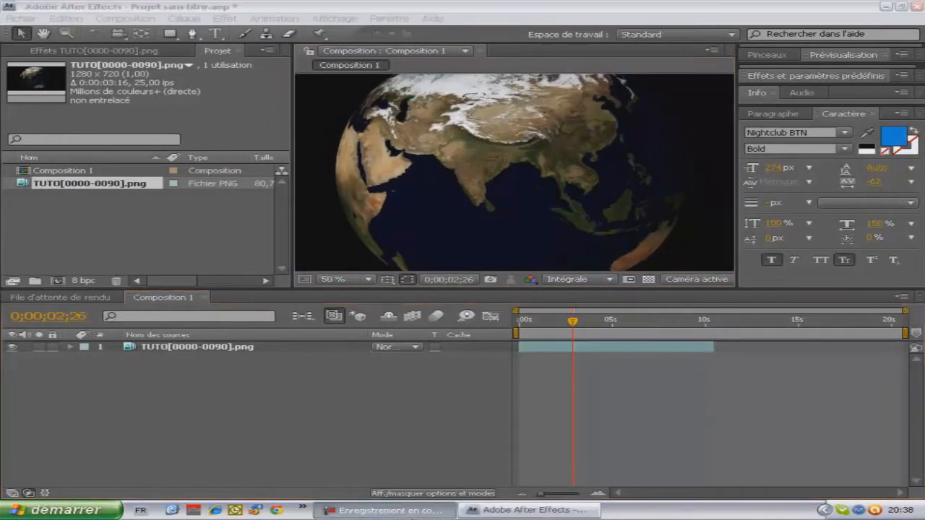
pyautogui.click(411, 513)
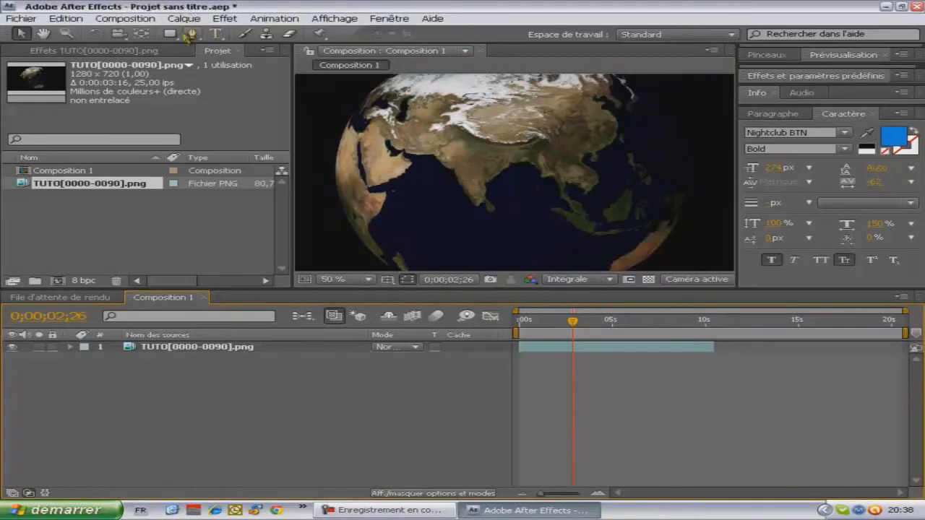
# Step: Create a black 1280 × 720 px solid, place it beneath the TUTO[0000-0090].png layer and move the current time to 0;00;01;12
pyautogui.click(225, 346)
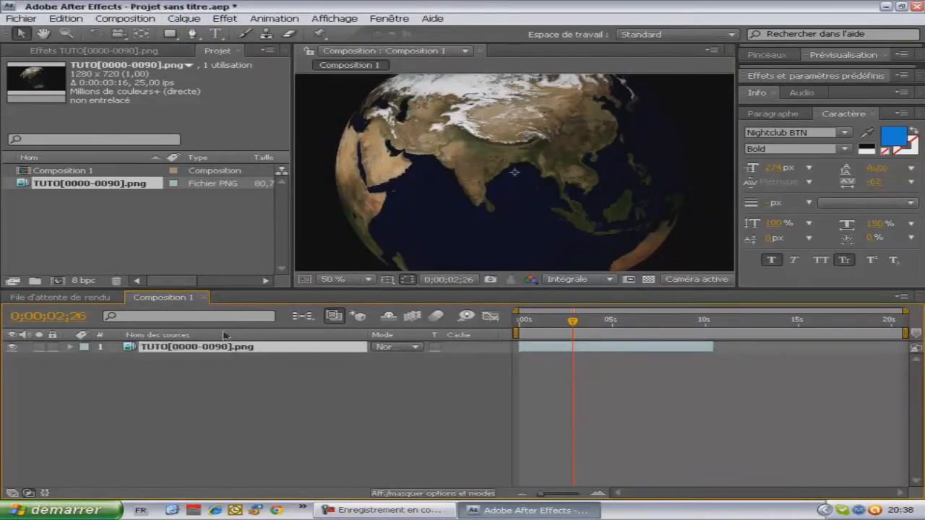
pyautogui.click(198, 20)
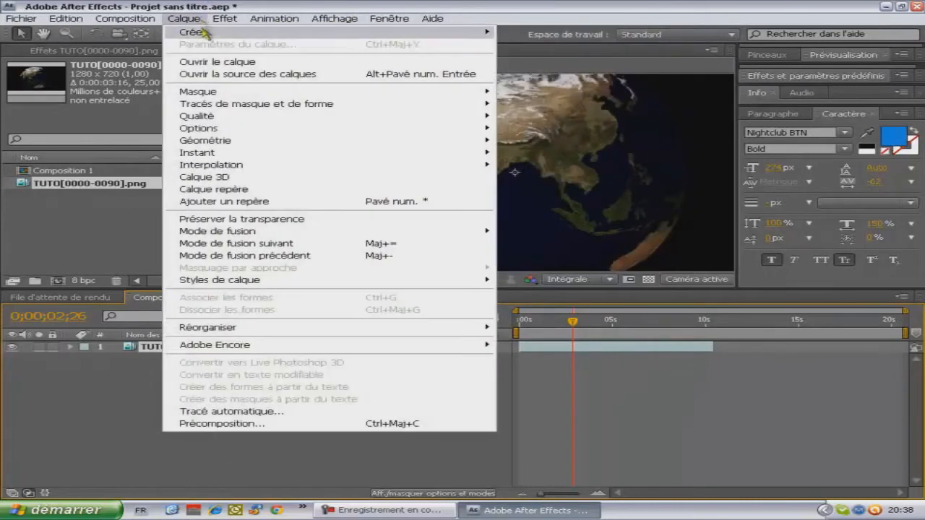
pyautogui.moveTo(246, 32)
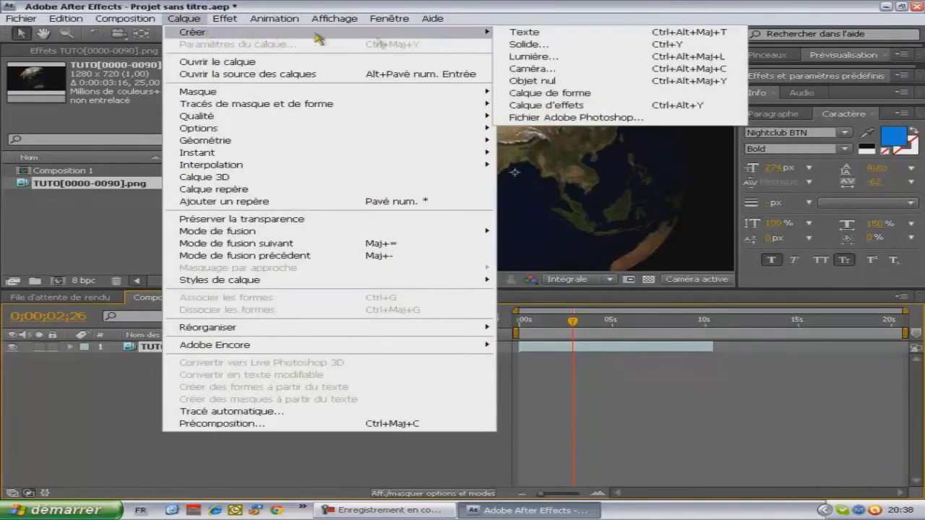
pyautogui.click(544, 47)
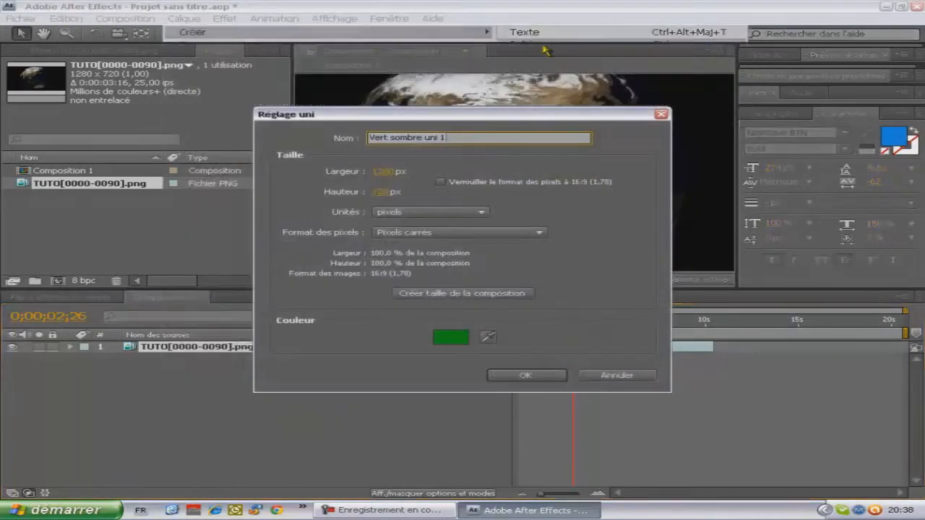
pyautogui.click(451, 336)
pyautogui.moveTo(438, 334); pyautogui.dragTo(228, 442)
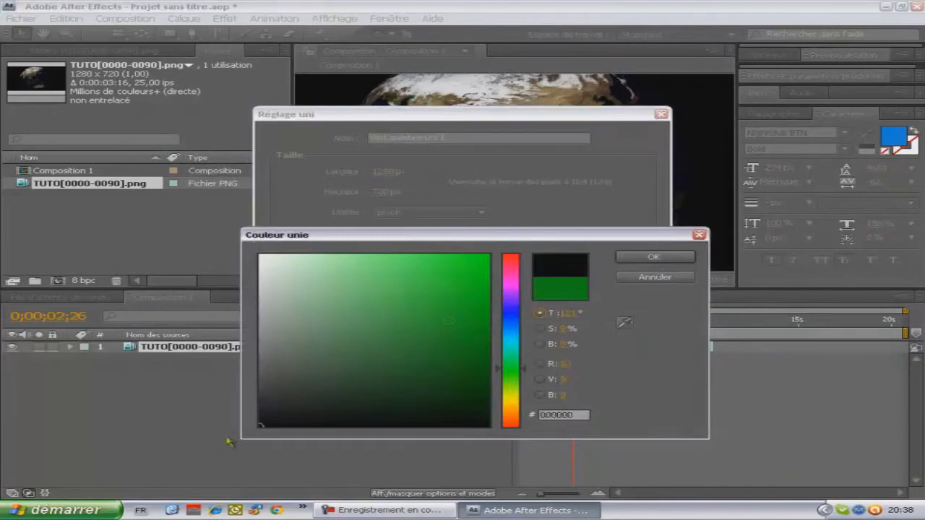
pyautogui.click(690, 257)
pyautogui.click(516, 373)
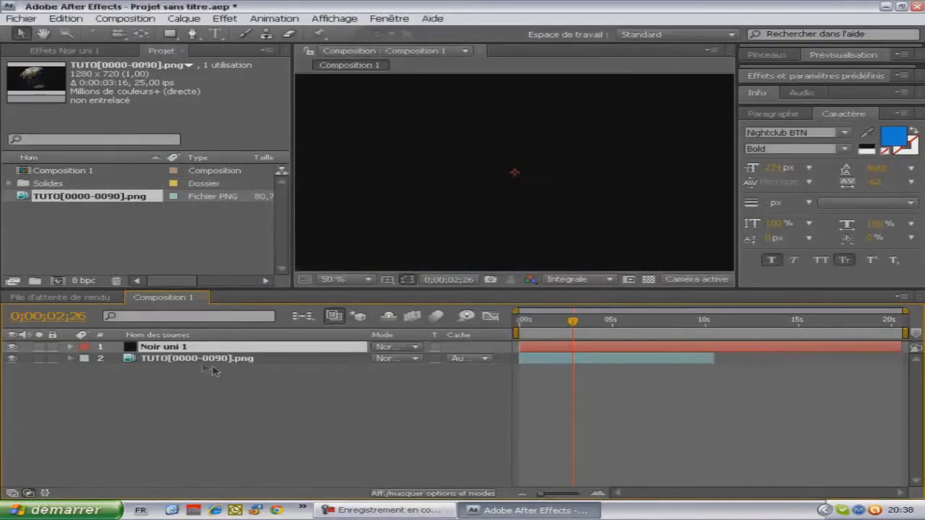
pyautogui.moveTo(202, 360); pyautogui.dragTo(201, 364)
pyautogui.click(547, 314)
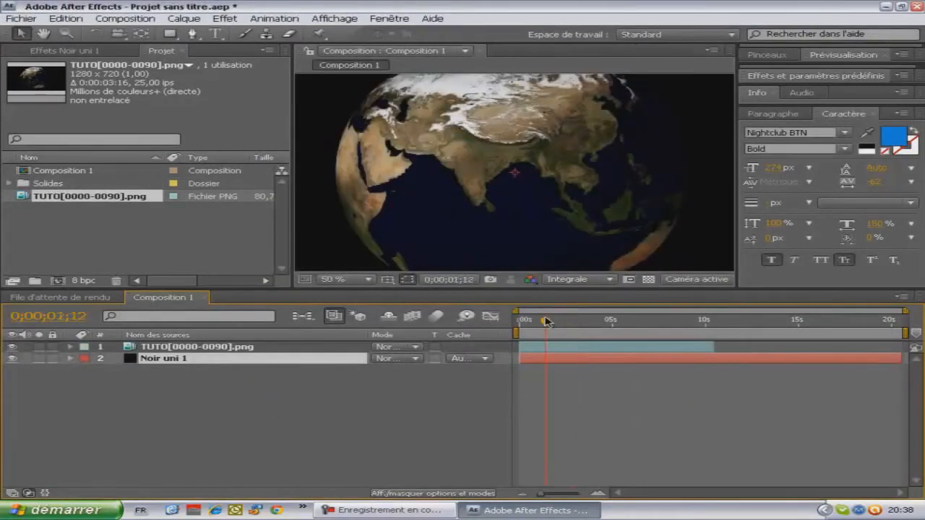
# Step: Create an adjustment layer (Calque d'effets) above the TUTO[0000-0090].png layer
pyautogui.click(211, 348)
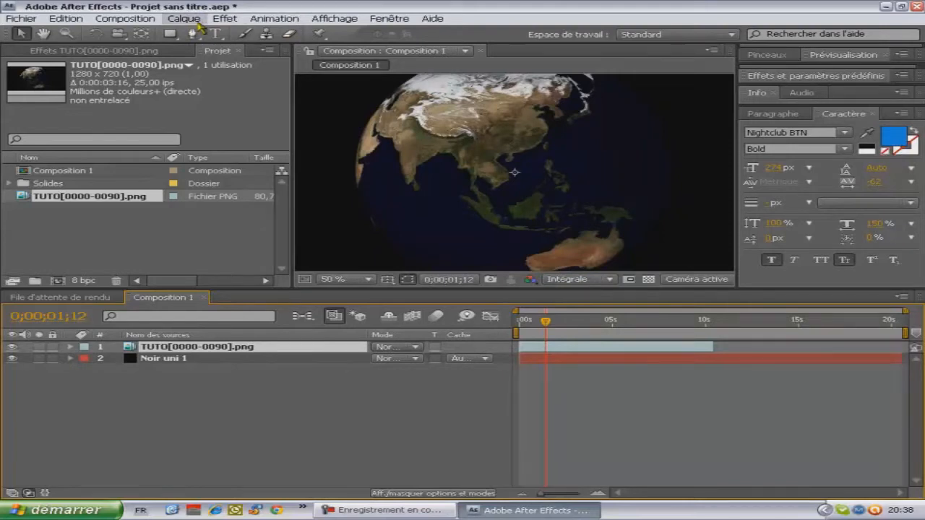
pyautogui.click(197, 23)
pyautogui.click(197, 24)
pyautogui.click(185, 18)
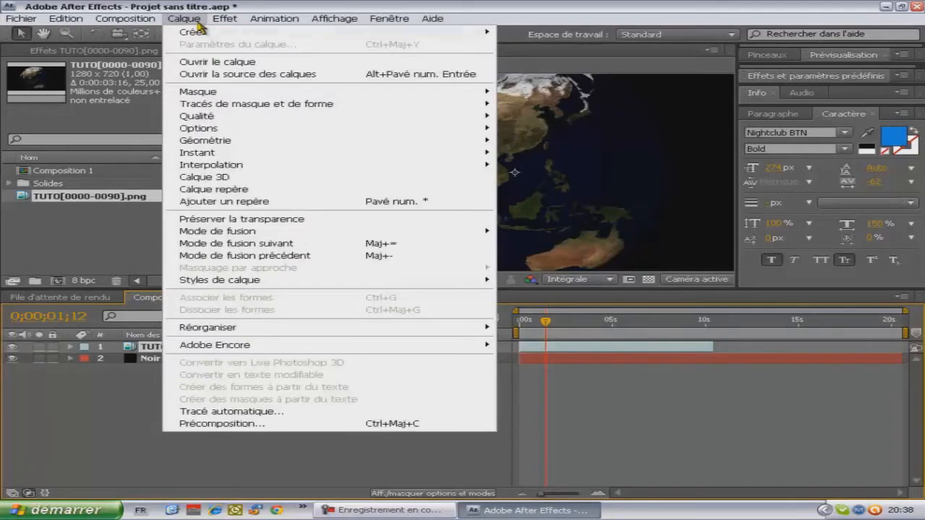
pyautogui.moveTo(202, 32)
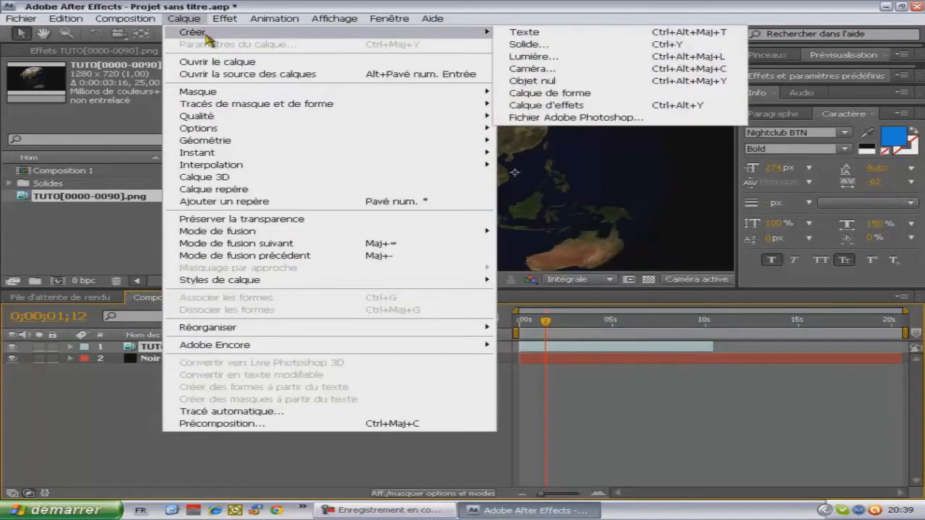
pyautogui.click(564, 107)
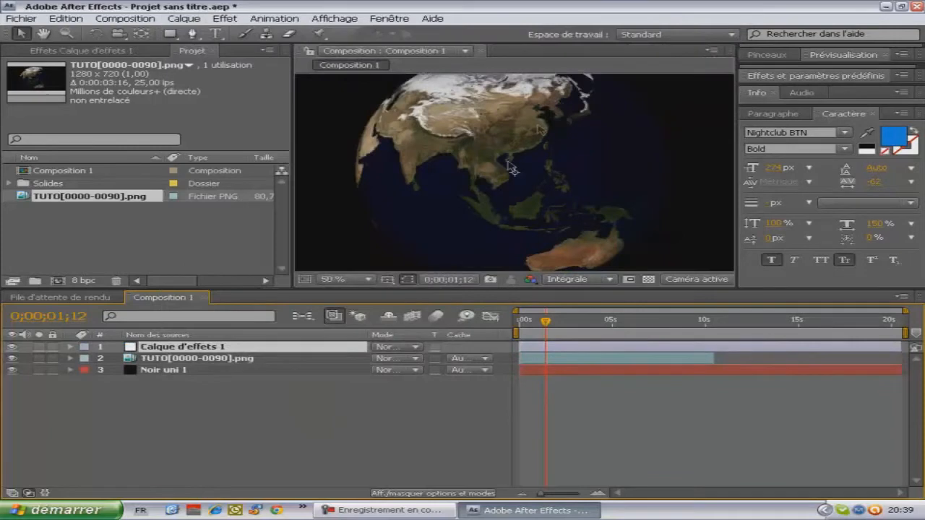
pyautogui.click(225, 19)
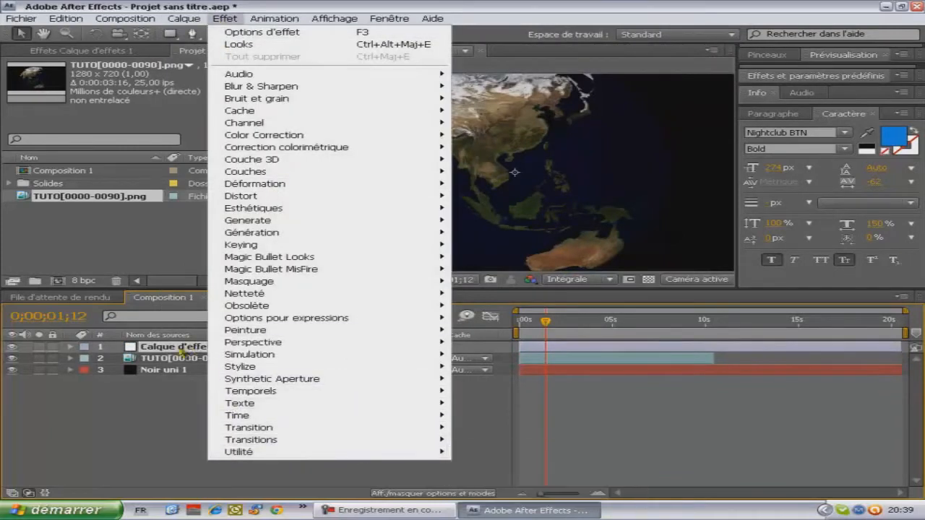
pyautogui.moveTo(336, 442)
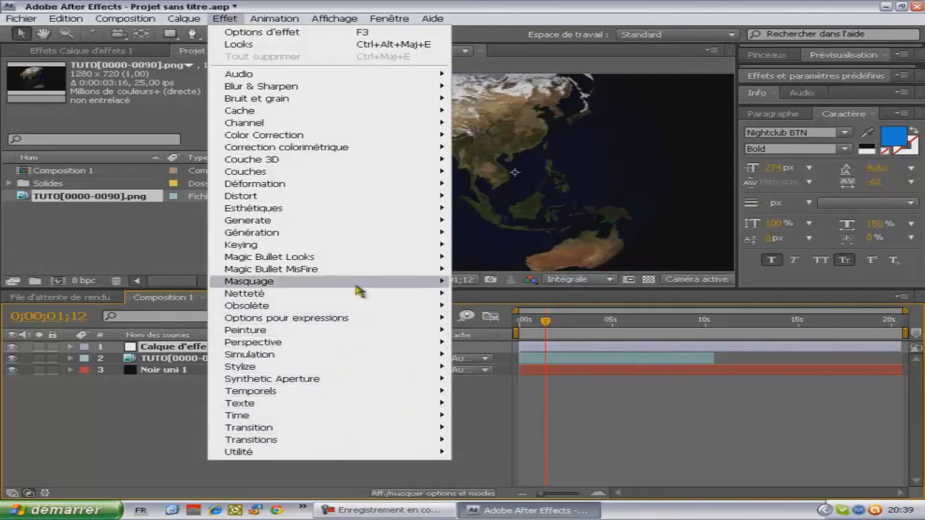
pyautogui.click(434, 509)
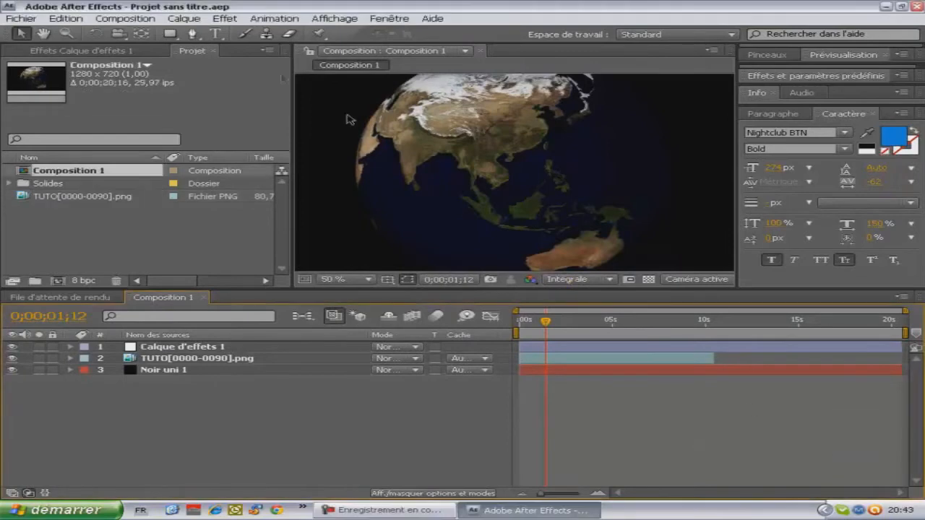
# Step: Apply the Video Copilot Twitch effect to the Calque d'effets 1 adjustment layer
pyautogui.click(160, 349)
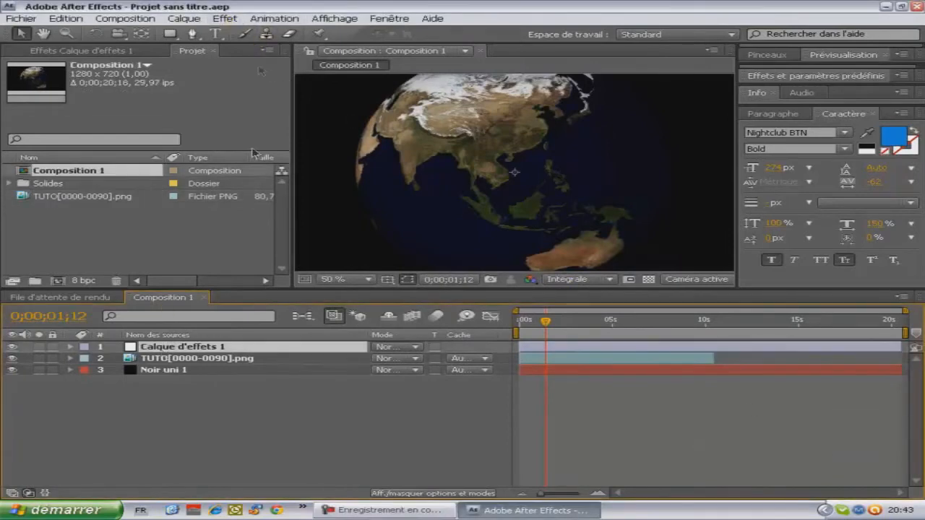
pyautogui.click(224, 18)
pyautogui.moveTo(290, 467)
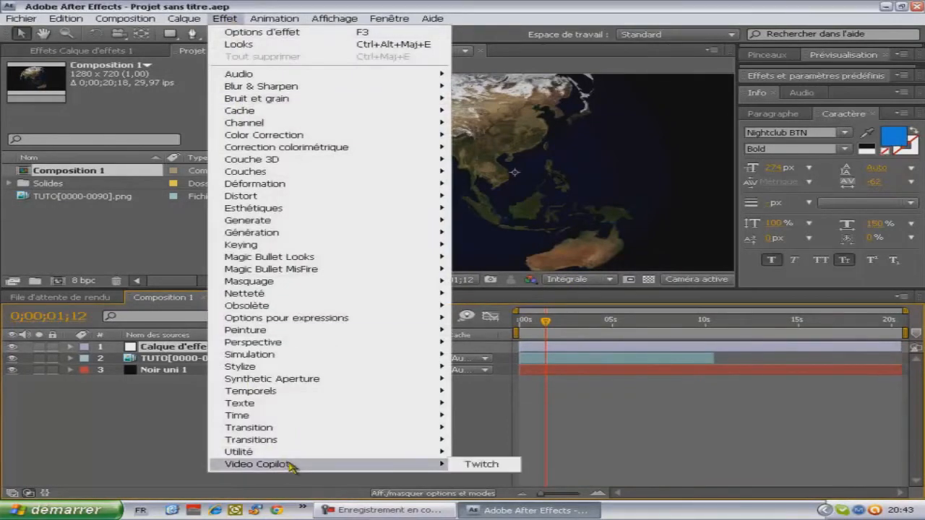
pyautogui.click(478, 464)
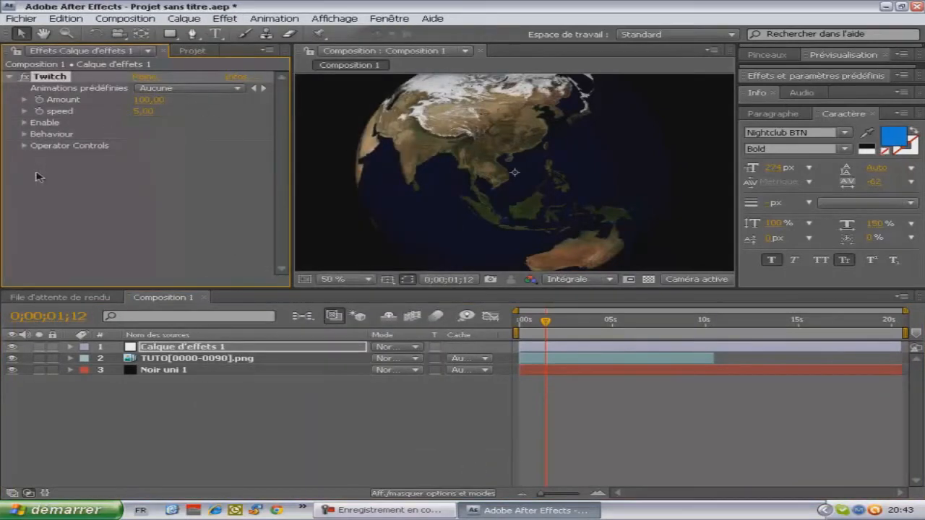
# Step: Enable Twitch's Blur, Color, Light, Scale, Slide and Time operators and check the effect on the Earth
pyautogui.click(25, 123)
pyautogui.click(24, 123)
pyautogui.click(25, 123)
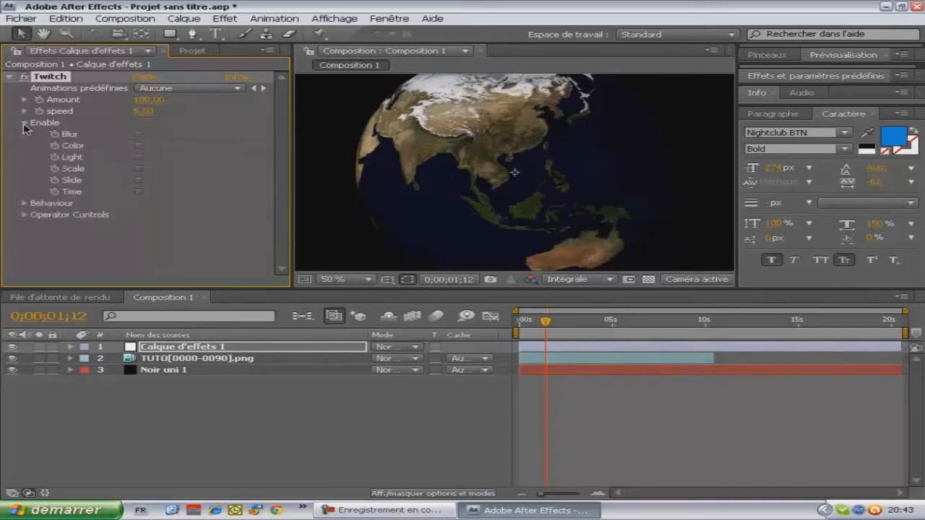
pyautogui.click(139, 156)
pyautogui.click(139, 146)
pyautogui.click(139, 168)
pyautogui.scroll(-1, 440, 175)
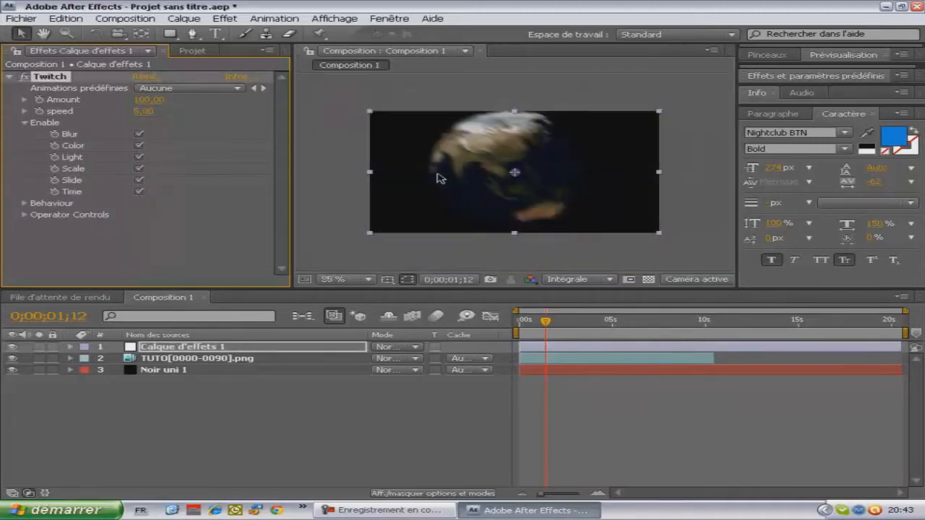
pyautogui.scroll(1, 699, 85)
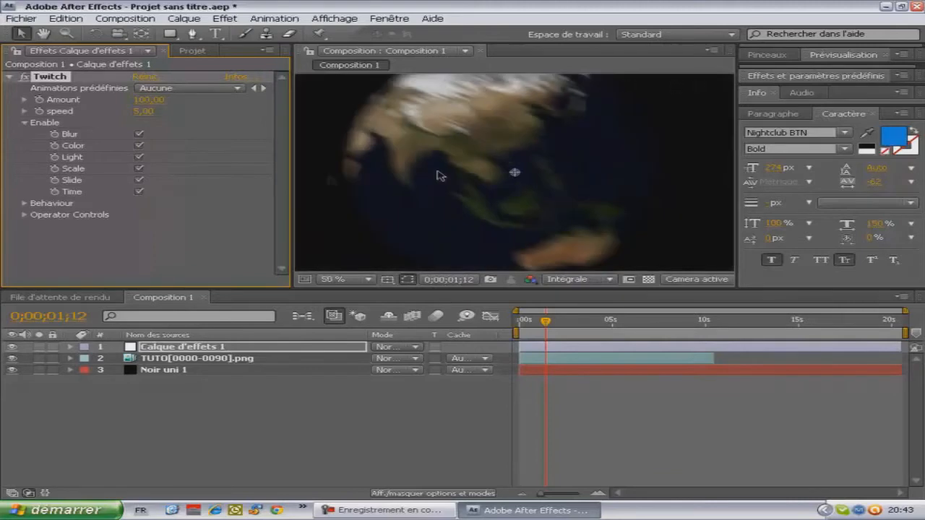
# Step: Set the RGB split of Twitch's Slide operator to 31 and collapse the effect's operator controls
pyautogui.click(26, 123)
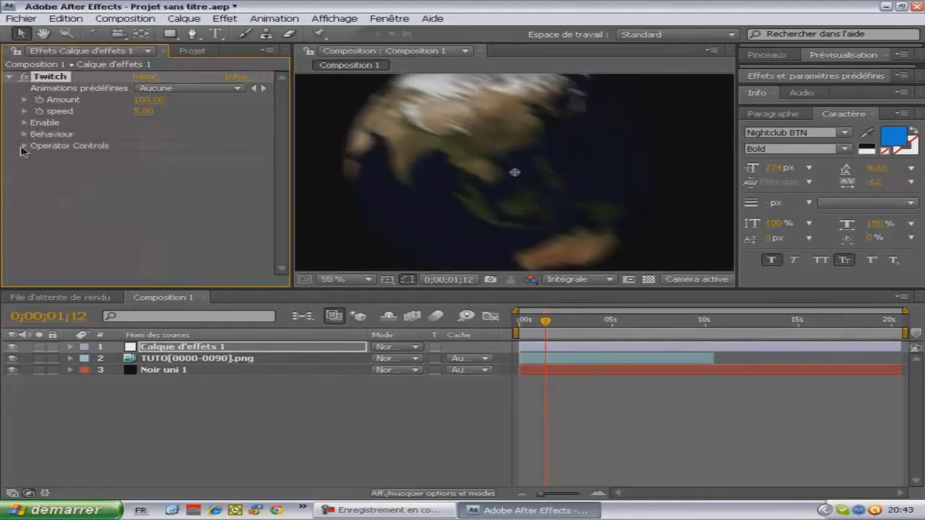
pyautogui.click(24, 147)
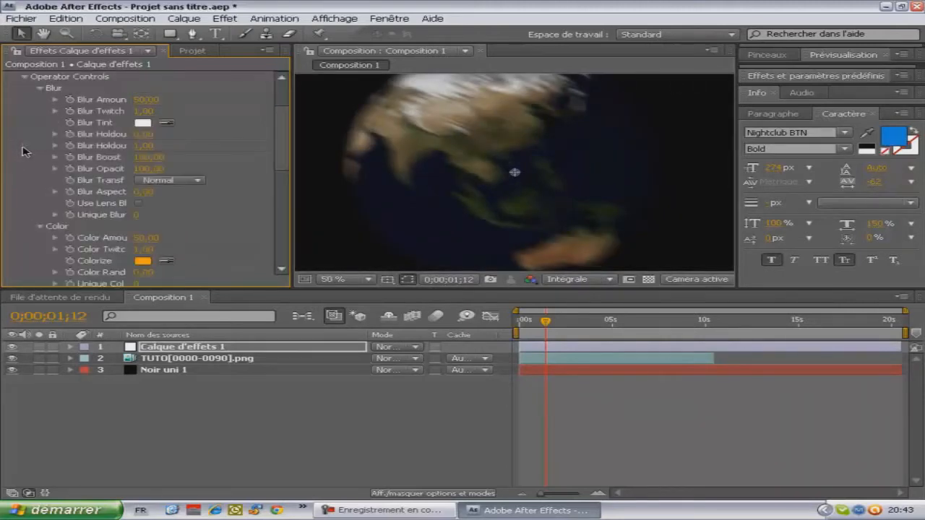
pyautogui.scroll(-10, 50, 161)
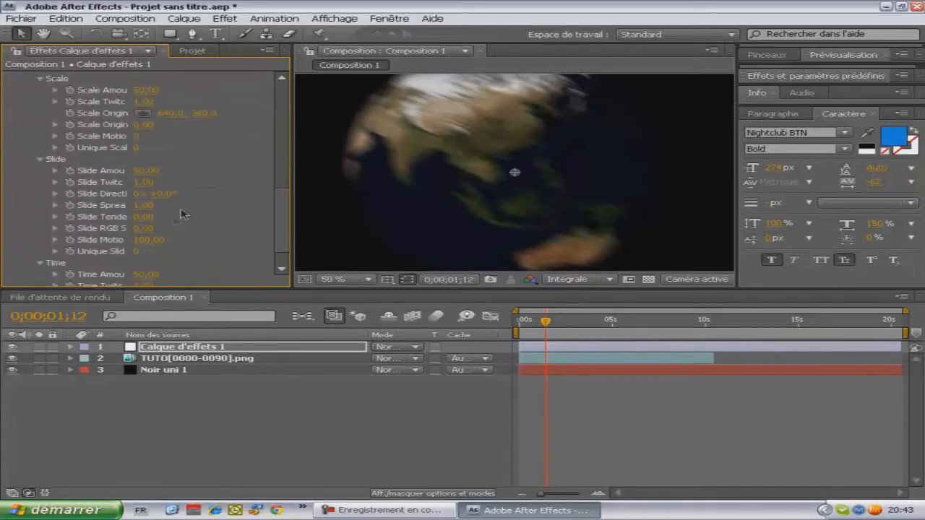
pyautogui.click(147, 241)
pyautogui.scroll(-3, 188, 237)
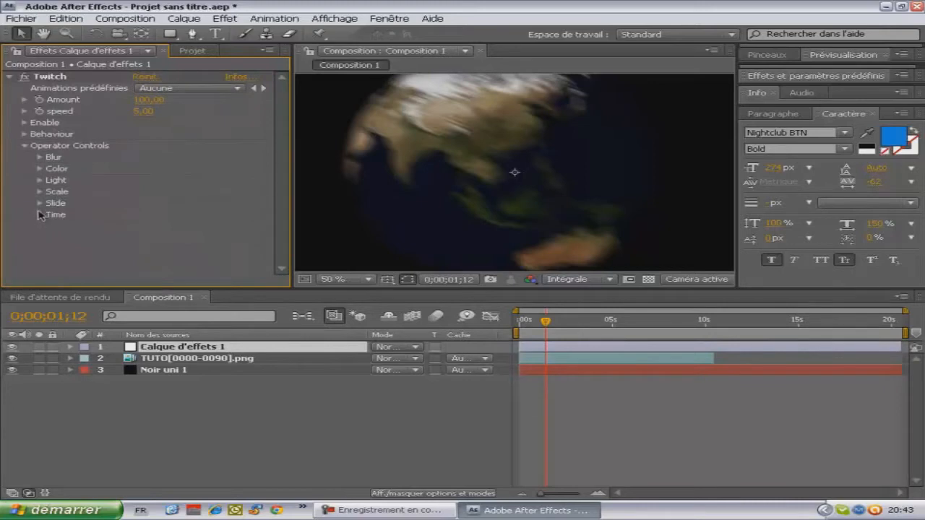
pyautogui.click(40, 203)
pyautogui.scroll(-1, 70, 217)
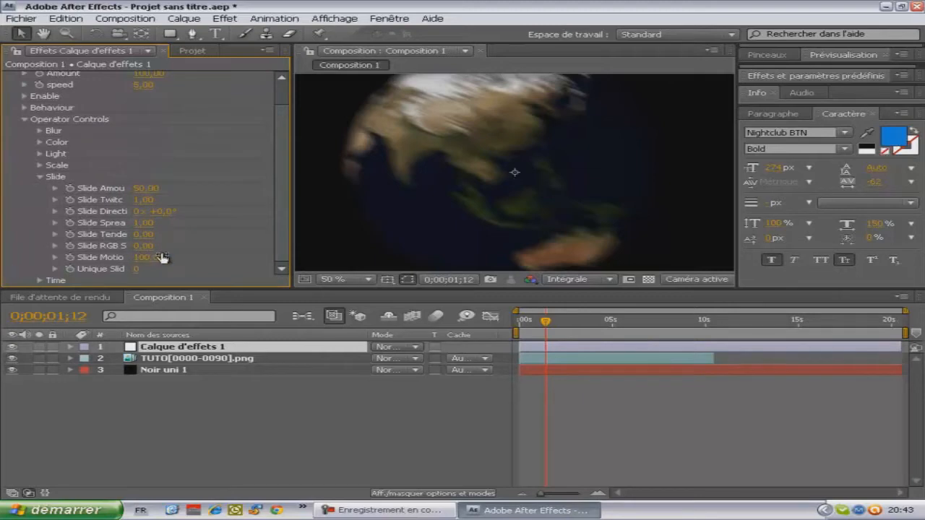
pyautogui.moveTo(142, 250); pyautogui.dragTo(161, 247)
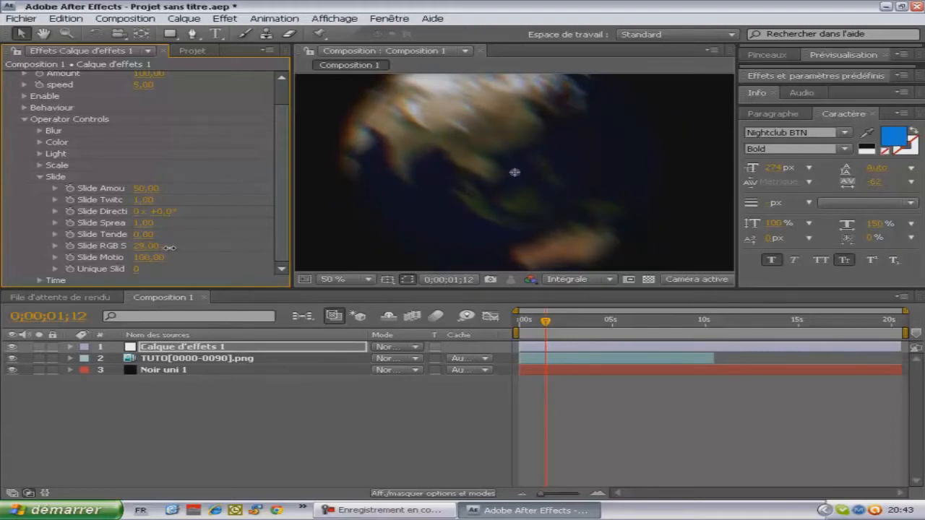
pyautogui.moveTo(168, 248); pyautogui.dragTo(213, 275)
pyautogui.scroll(2, 166, 146)
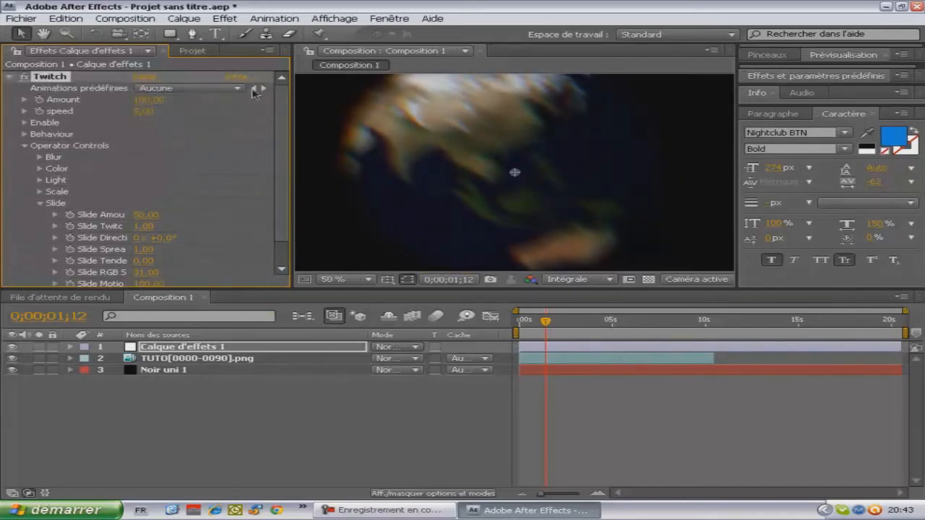
pyautogui.click(25, 100)
pyautogui.click(25, 100)
pyautogui.click(24, 146)
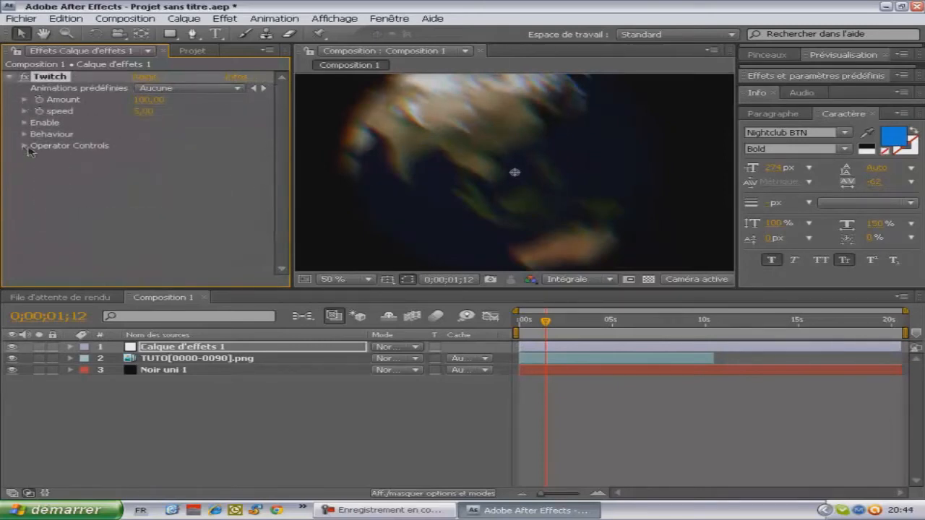
# Step: Move the current time to 0;00;01;11 and extend the TUTO[0000-0090].png layer's end to about 13 seconds
pyautogui.click(656, 406)
pyautogui.moveTo(548, 322); pyautogui.dragTo(545, 322)
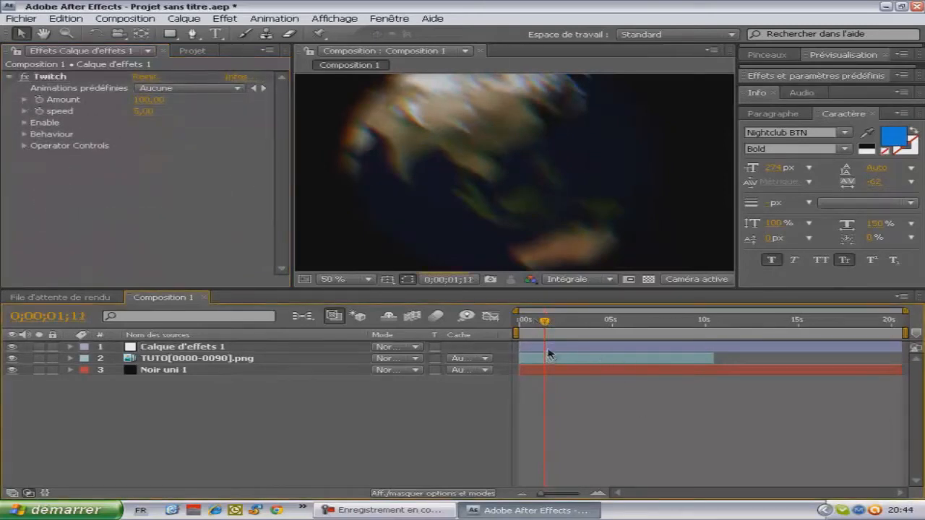
pyautogui.click(503, 348)
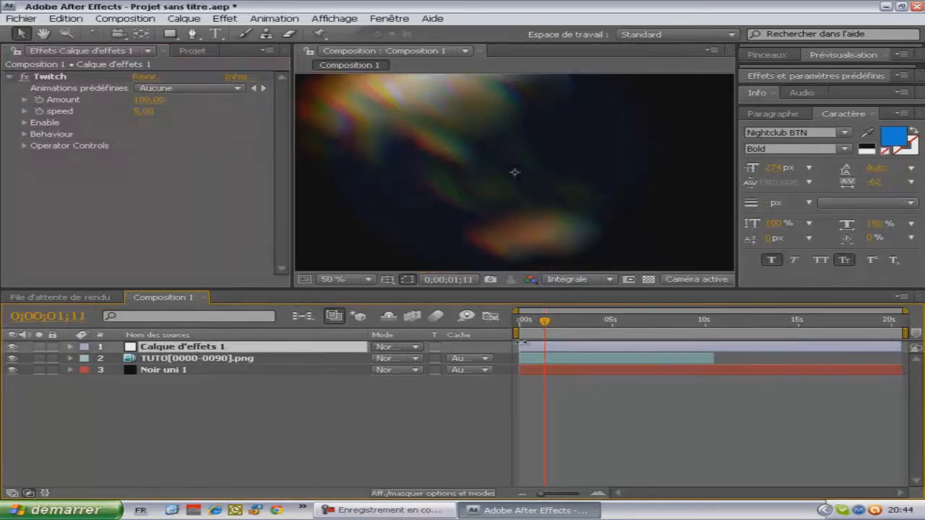
pyautogui.moveTo(712, 358); pyautogui.dragTo(760, 359)
# Step: Trim the Calque d'effets 1 adjustment layer to start at 0;00;01;06 and end at 0;00;06;11
pyautogui.click(783, 348)
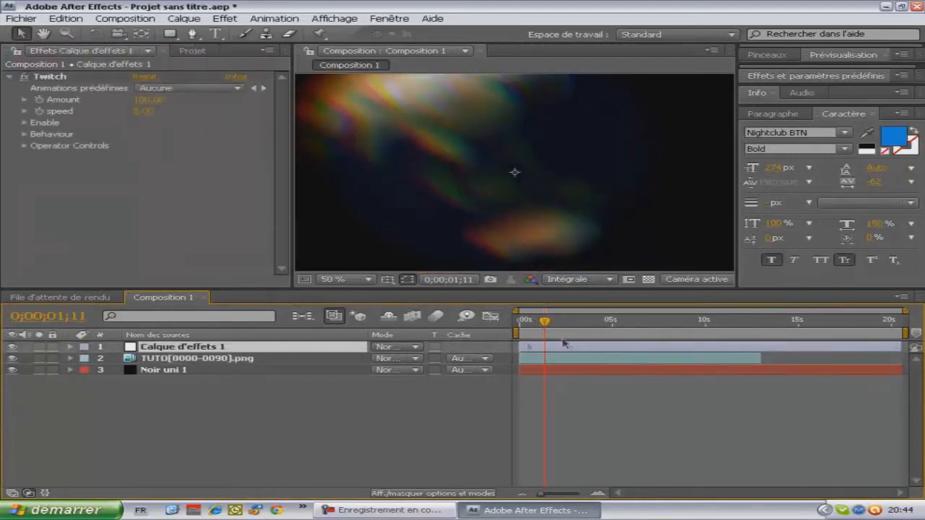
pyautogui.moveTo(521, 344); pyautogui.dragTo(544, 345)
pyautogui.doubleClick(903, 348)
pyautogui.moveTo(903, 348); pyautogui.dragTo(637, 347)
# Step: Scrub the current time to 0;00;03;02 and select the TUTO[0000-0090].png layer
pyautogui.click(196, 358)
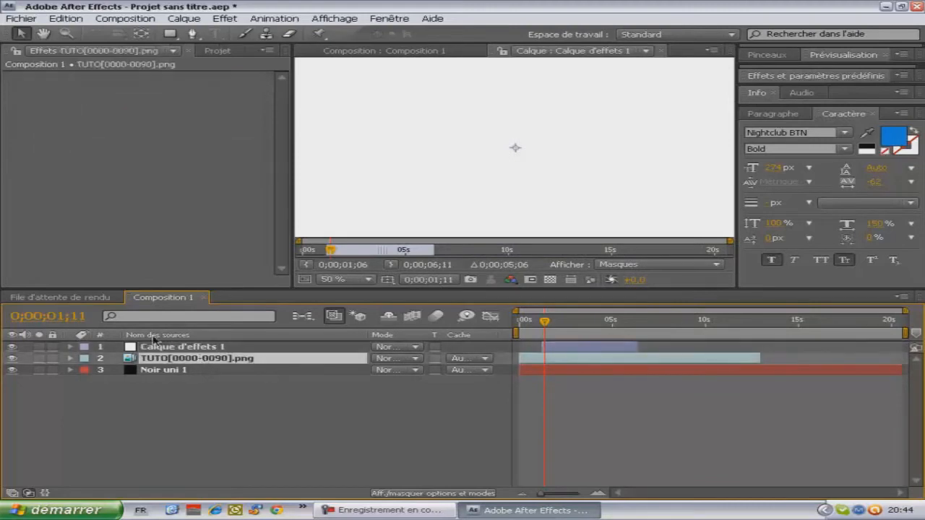
pyautogui.click(155, 347)
pyautogui.click(354, 401)
pyautogui.click(565, 349)
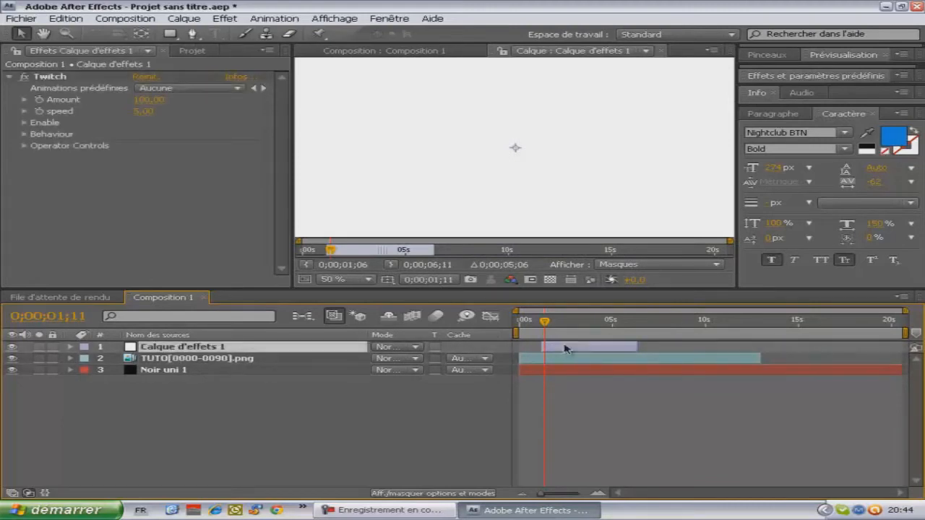
pyautogui.click(549, 380)
pyautogui.moveTo(334, 251); pyautogui.dragTo(739, 288)
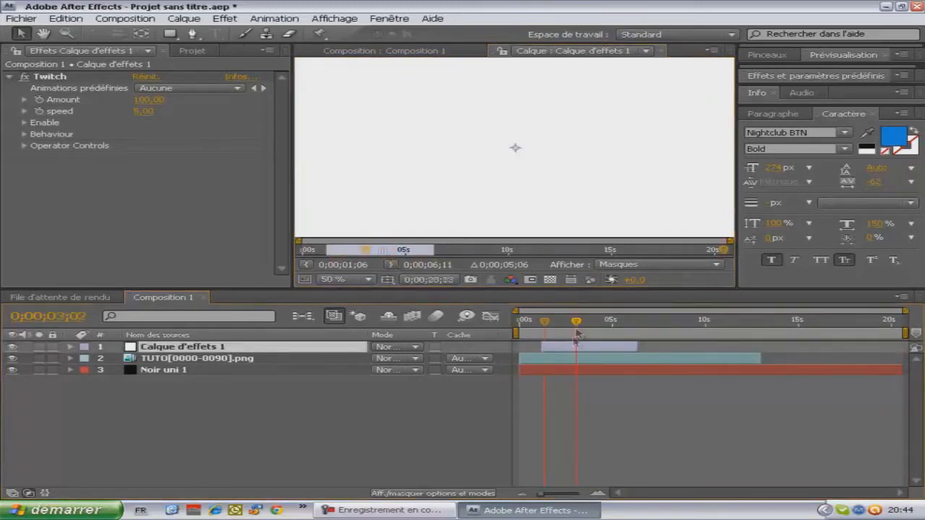
pyautogui.click(576, 324)
pyautogui.click(149, 360)
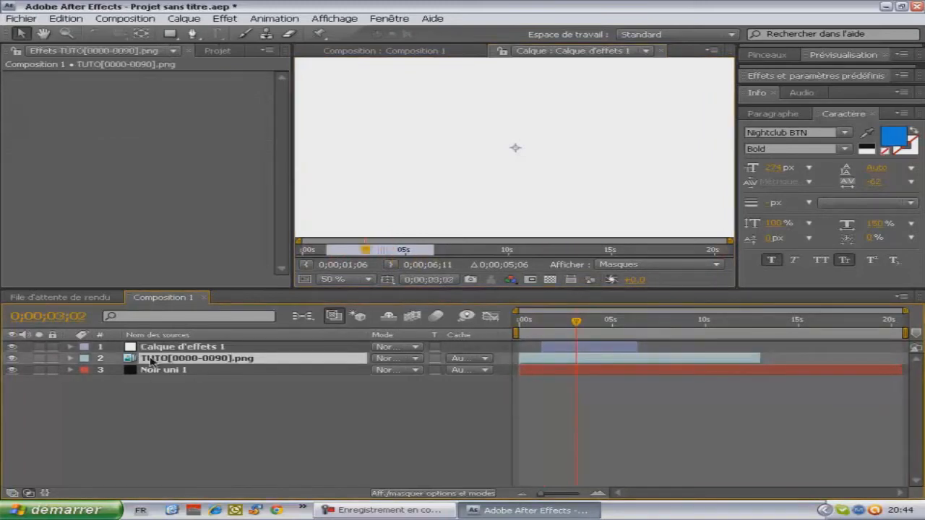
# Step: Show Composition 1 in the viewer and move the current time to 0;00;03;19
pyautogui.click(212, 371)
pyautogui.click(233, 347)
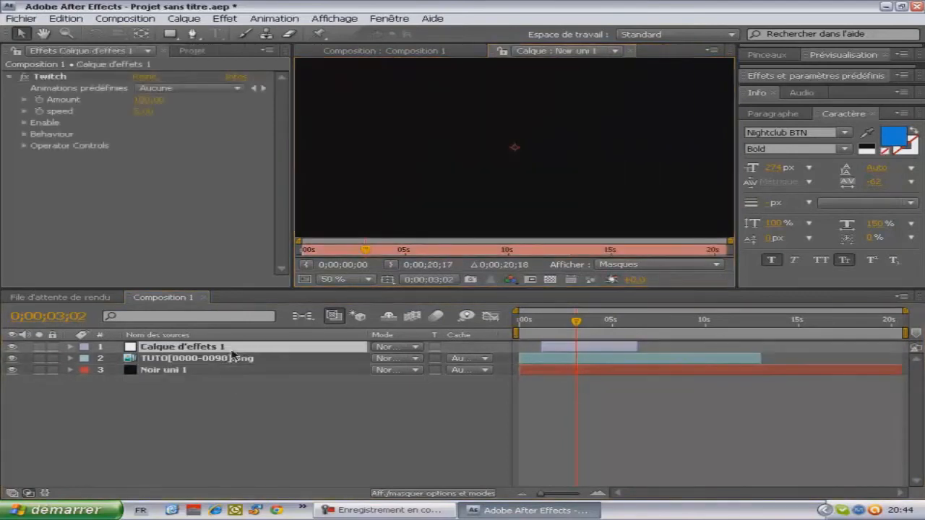
pyautogui.click(226, 360)
pyautogui.moveTo(576, 326)
pyautogui.mouseDown()
pyautogui.moveTo(549, 329)
pyautogui.moveTo(584, 331)
pyautogui.mouseUp()
pyautogui.click(417, 53)
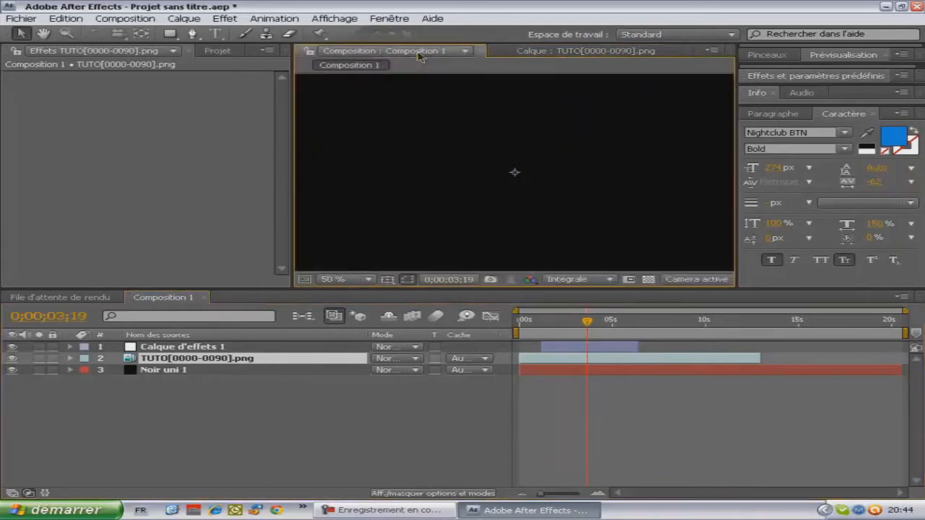
# Step: Trim the Calque d'effets 1 adjustment layer to run from about 4.5 to 6 seconds
pyautogui.moveTo(557, 322); pyautogui.dragTo(628, 348)
pyautogui.click(605, 322)
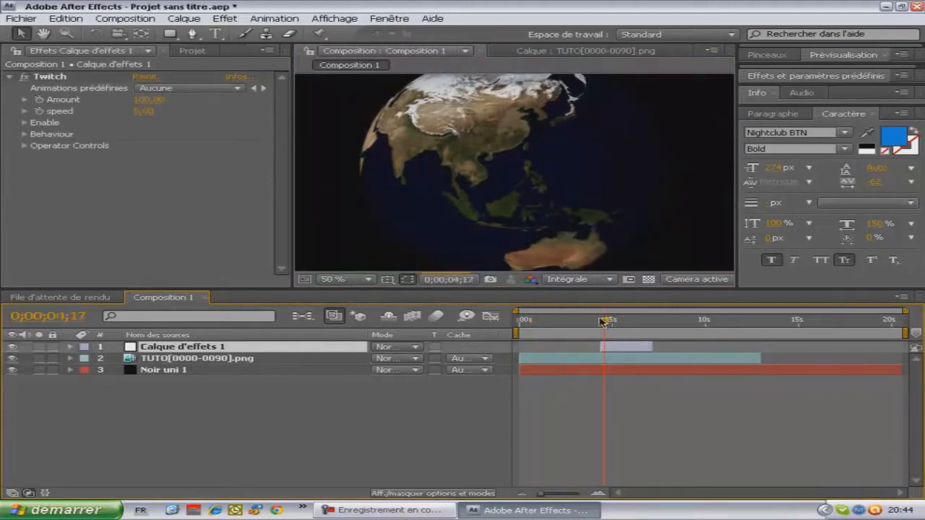
pyautogui.moveTo(602, 322); pyautogui.dragTo(628, 348)
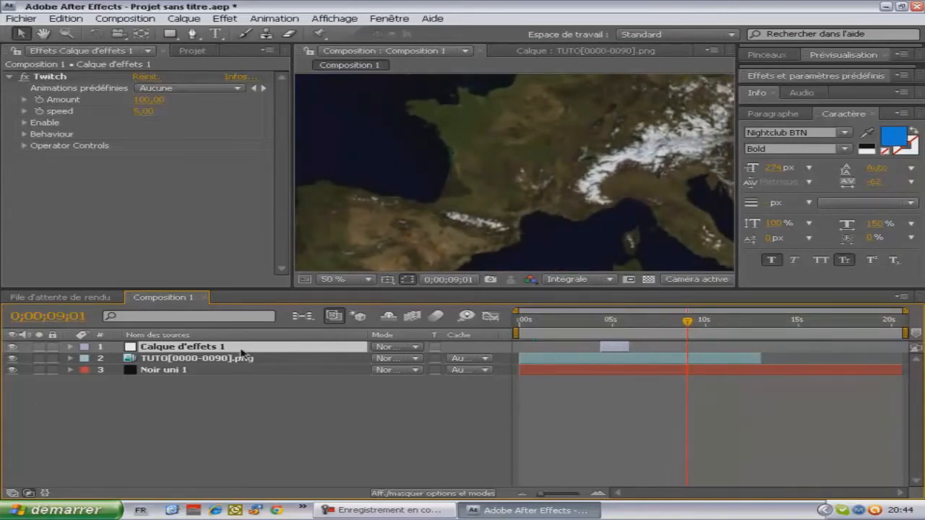
# Step: Duplicate Calque d'effets 1, place a shortened copy at about 8.5 to 9.5 seconds and shift the original to start at about 3.5 seconds
pyautogui.hotkey('ctrl', 'd')
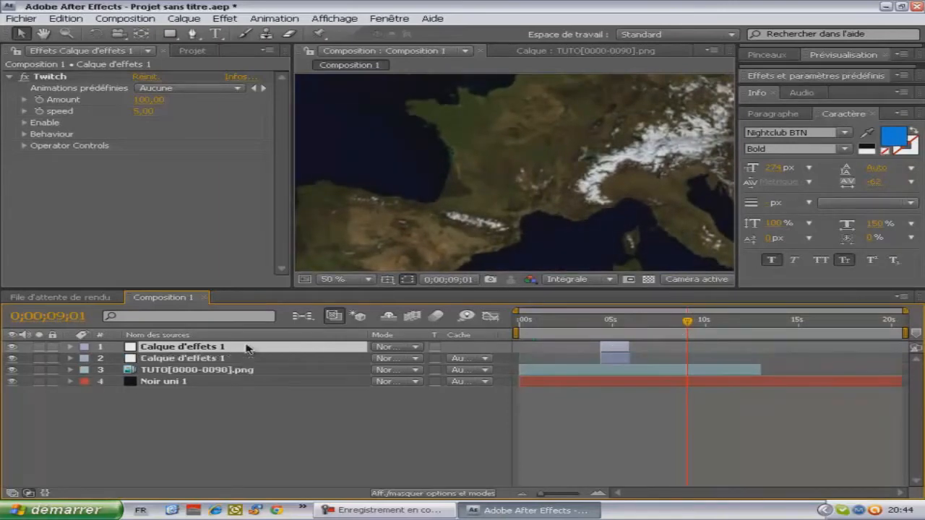
pyautogui.moveTo(620, 348); pyautogui.dragTo(681, 349)
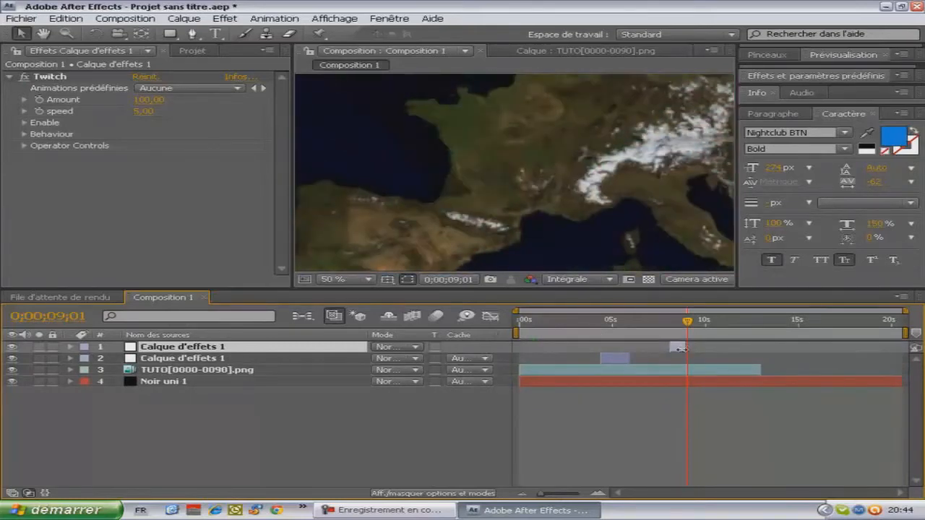
pyautogui.moveTo(689, 323); pyautogui.dragTo(558, 328)
pyautogui.moveTo(607, 358); pyautogui.dragTo(587, 362)
pyautogui.moveTo(563, 322); pyautogui.dragTo(687, 314)
# Step: Return the current time to 0;00;00;00 and save the project
pyautogui.press('Home')
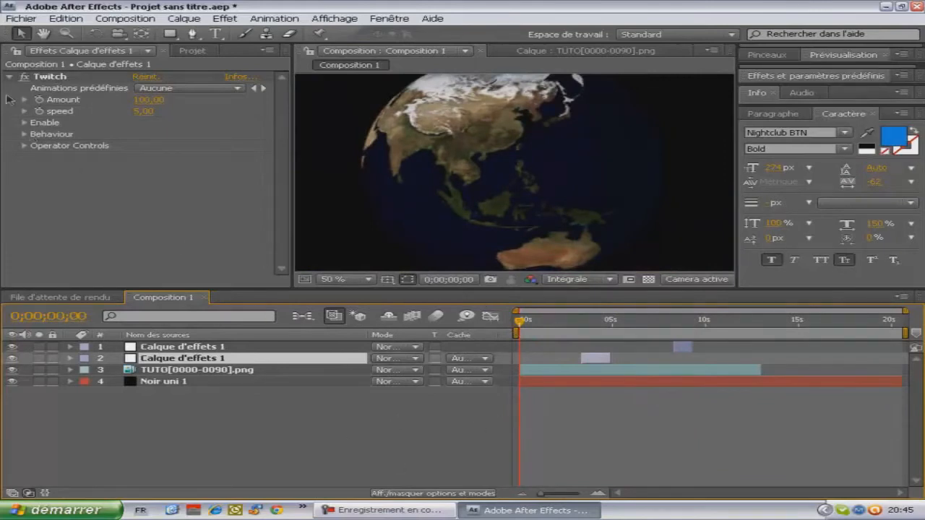
pyautogui.click(20, 18)
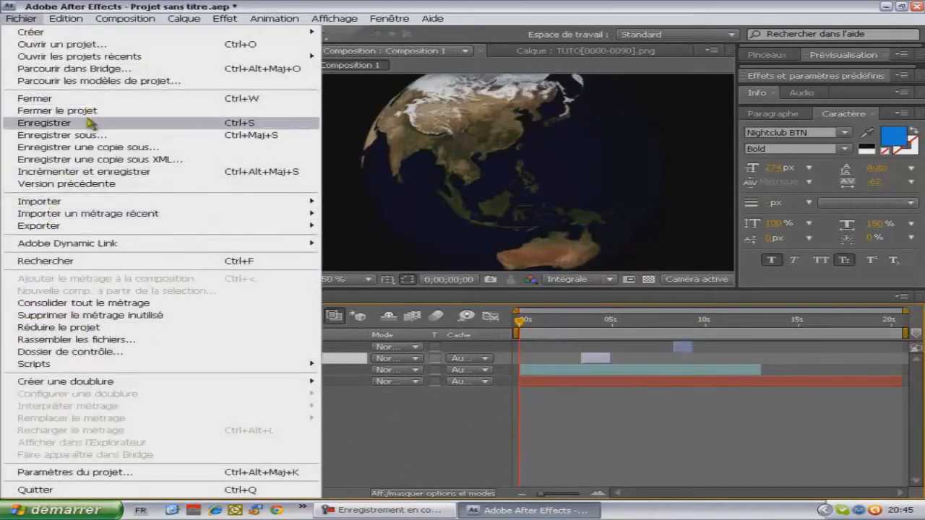
pyautogui.click(90, 123)
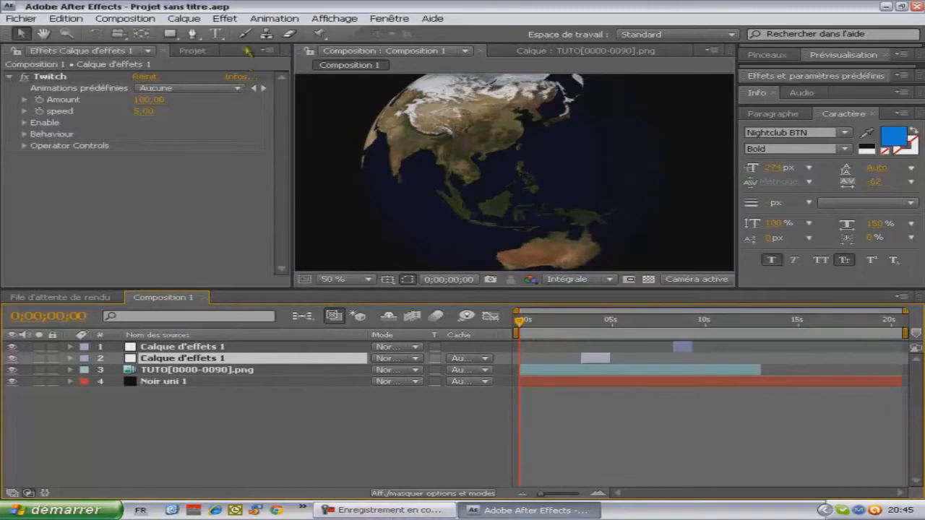
# Step: Create a second adjustment layer at the top of Composition 1's layer stack
pyautogui.click(185, 372)
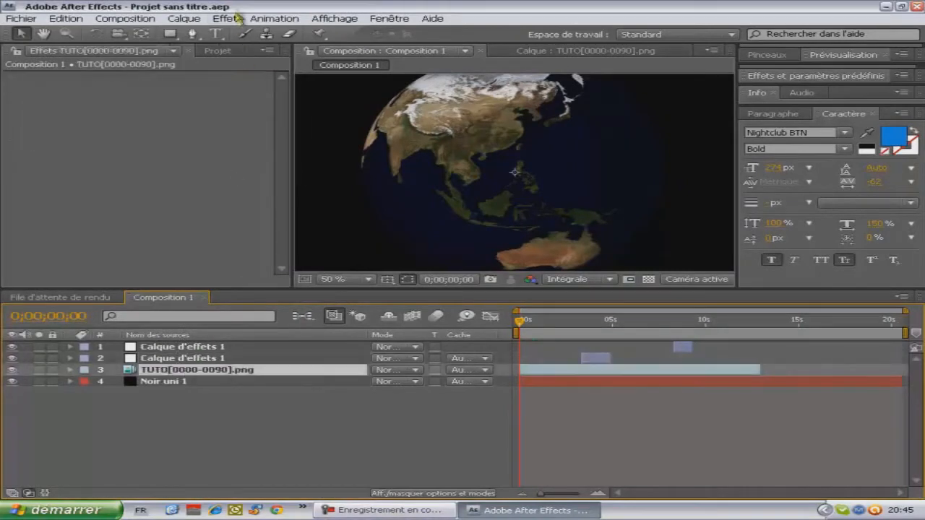
pyautogui.click(184, 18)
pyautogui.moveTo(340, 36)
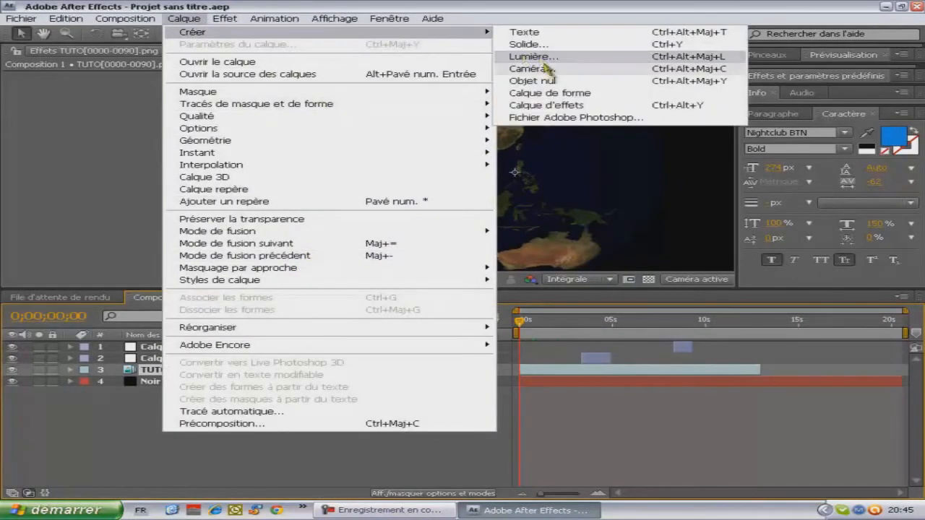
pyautogui.click(578, 135)
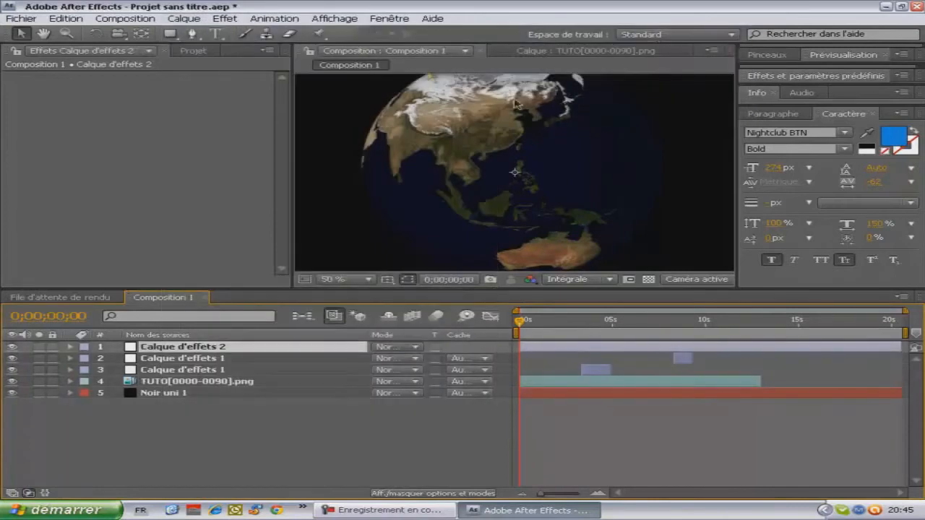
# Step: Apply Video Copilot's Optical Flares effect to Calque d'effets 2 and set its render mode to Over Original
pyautogui.click(219, 20)
pyautogui.click(217, 22)
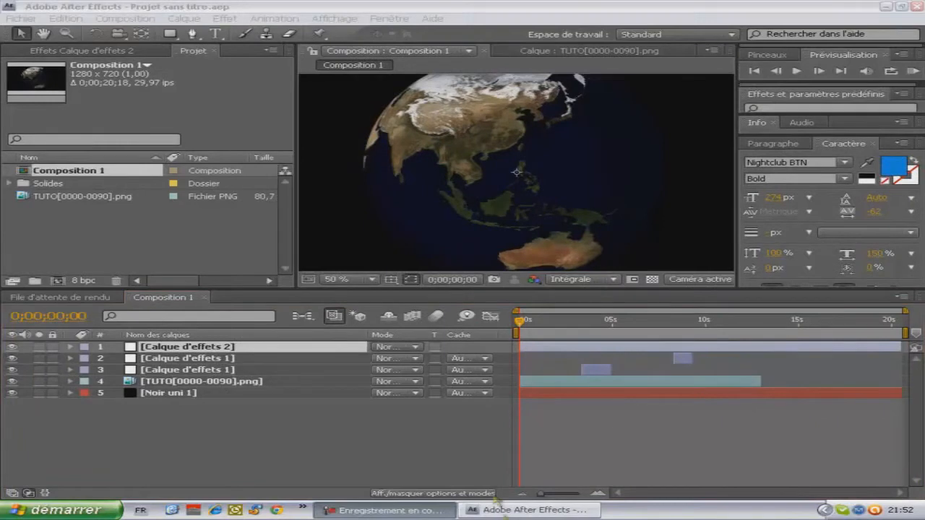
pyautogui.click(225, 18)
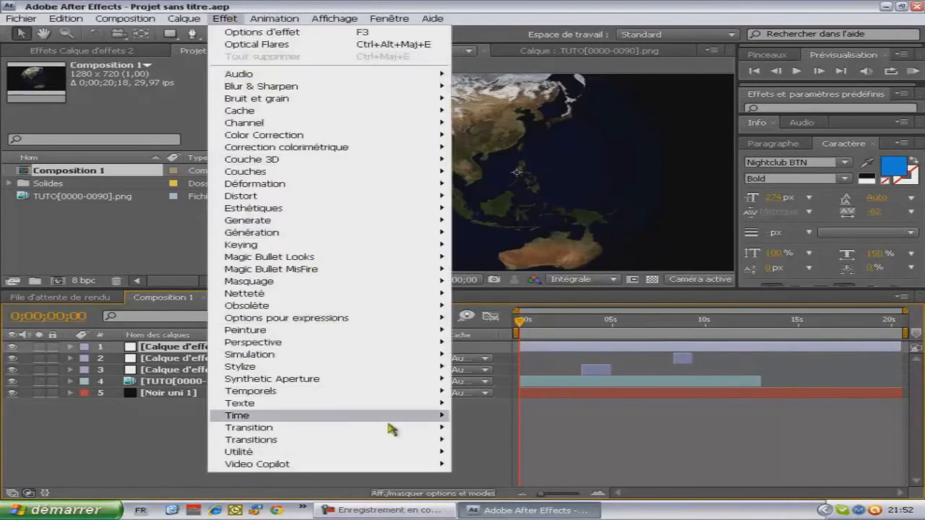
pyautogui.moveTo(377, 464)
pyautogui.click(481, 465)
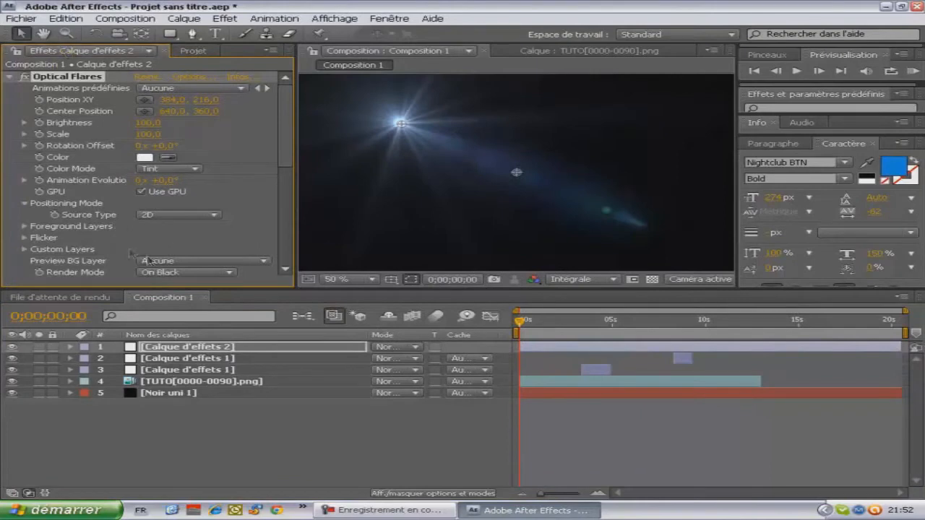
pyautogui.click(181, 274)
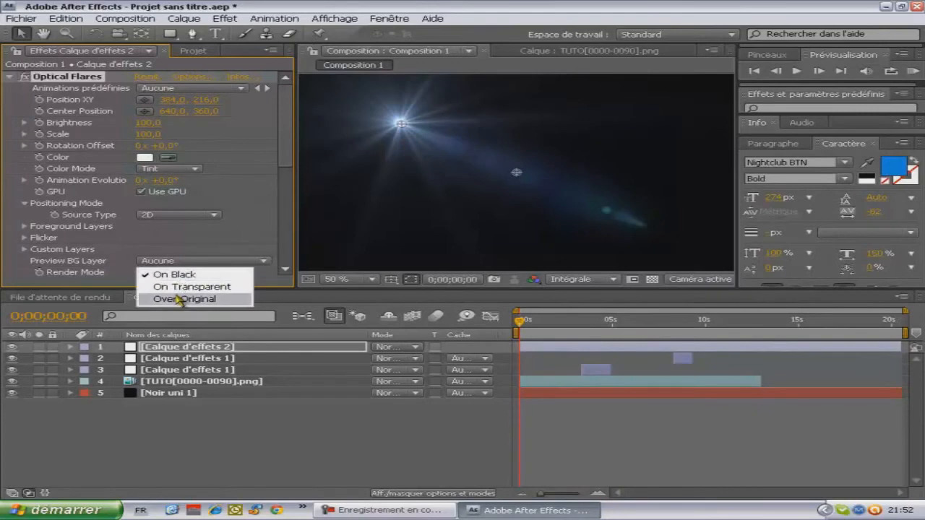
pyautogui.click(182, 300)
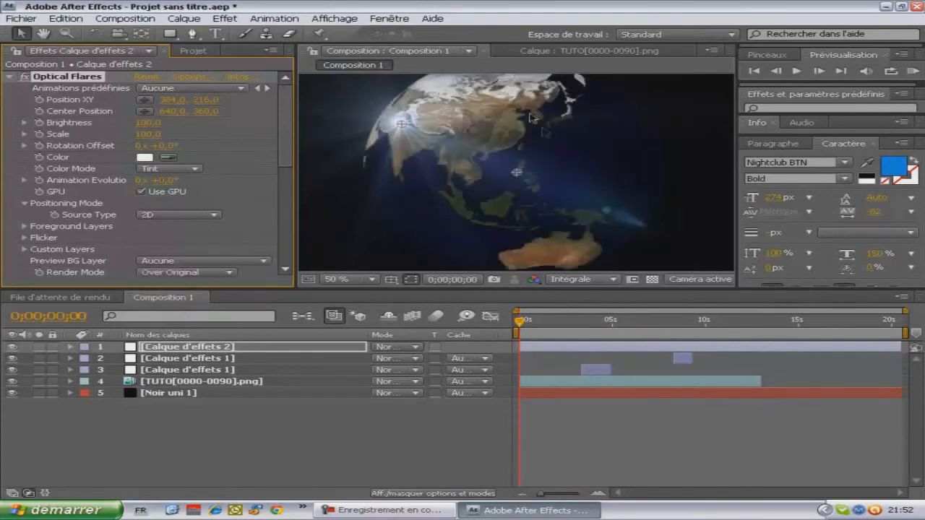
# Step: Open the Optical Flares options and load the Dirty Anamorphic preset from the Motion Graphics presets
pyautogui.click(193, 78)
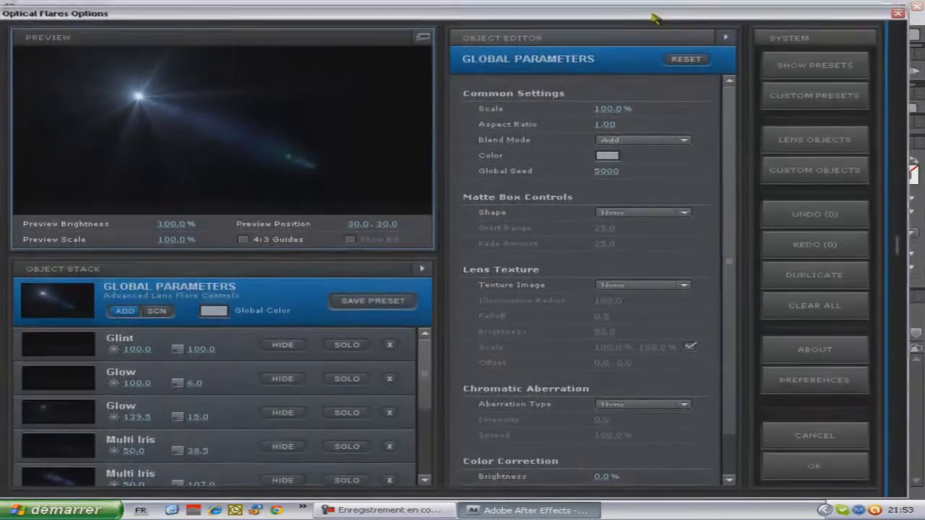
pyautogui.moveTo(657, 25); pyautogui.dragTo(681, 34)
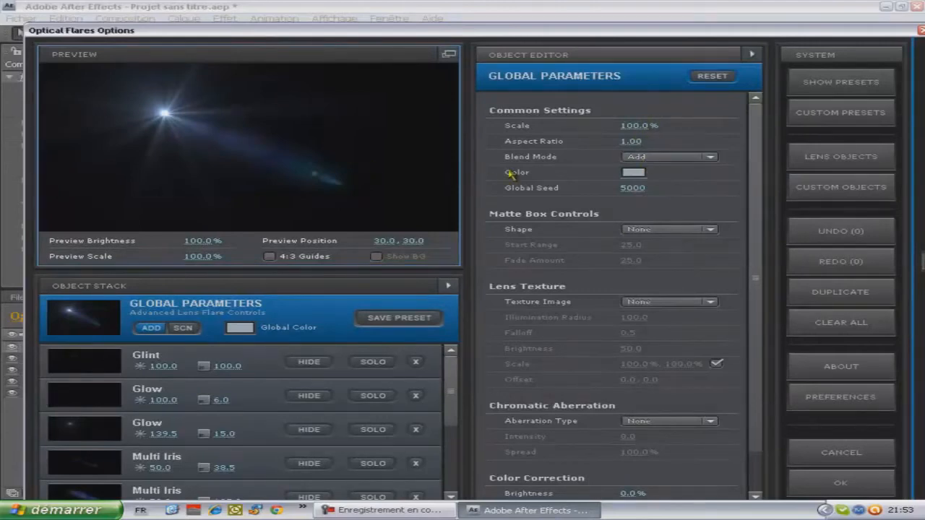
pyautogui.click(840, 157)
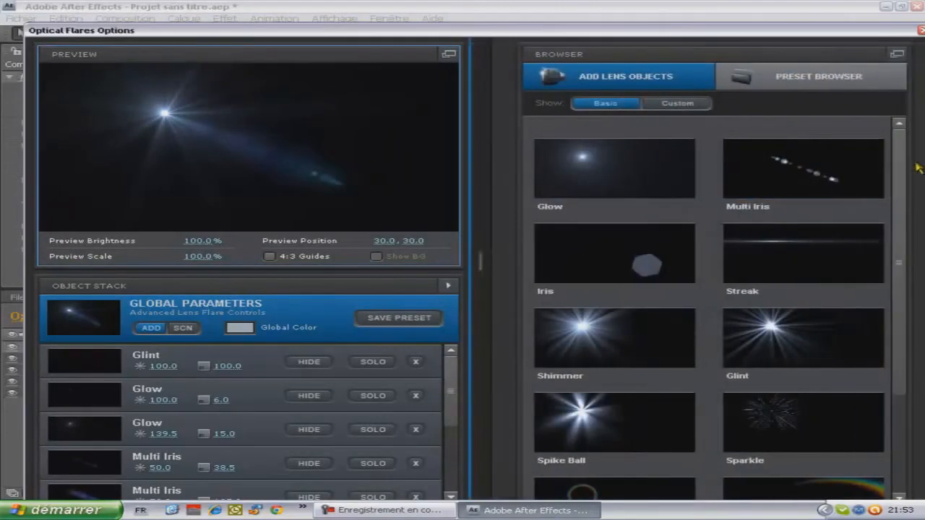
pyautogui.click(831, 88)
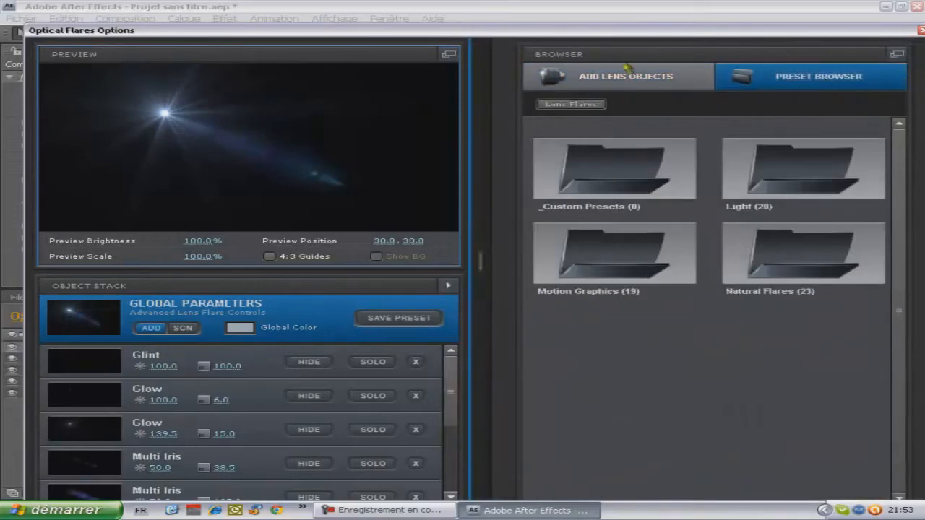
pyautogui.click(587, 85)
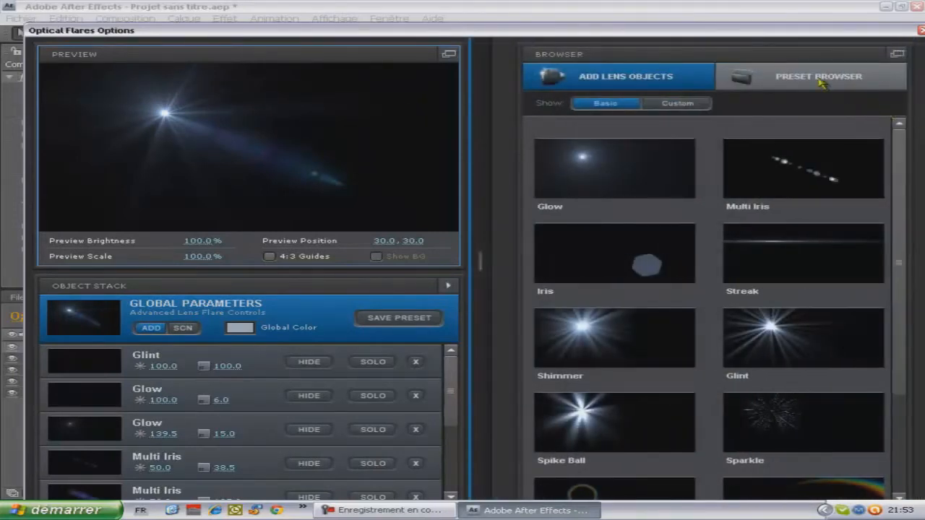
pyautogui.click(821, 83)
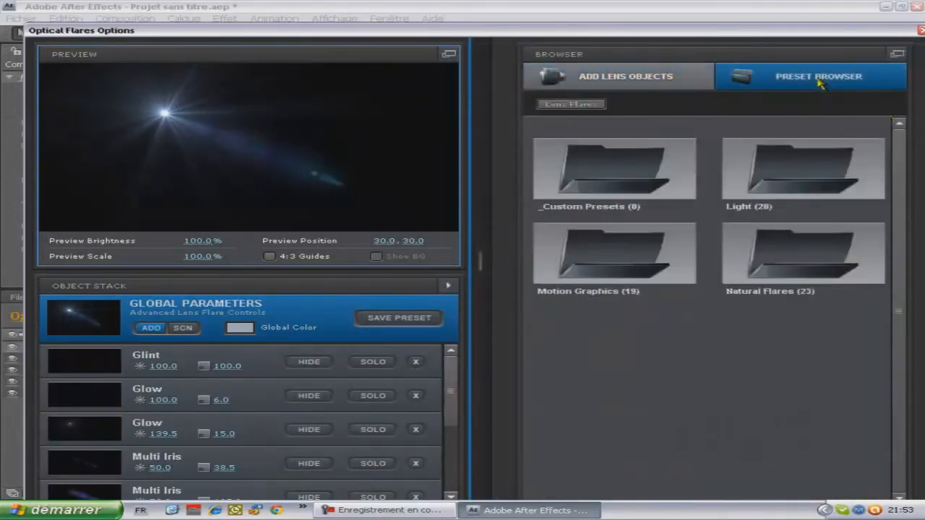
pyautogui.click(631, 263)
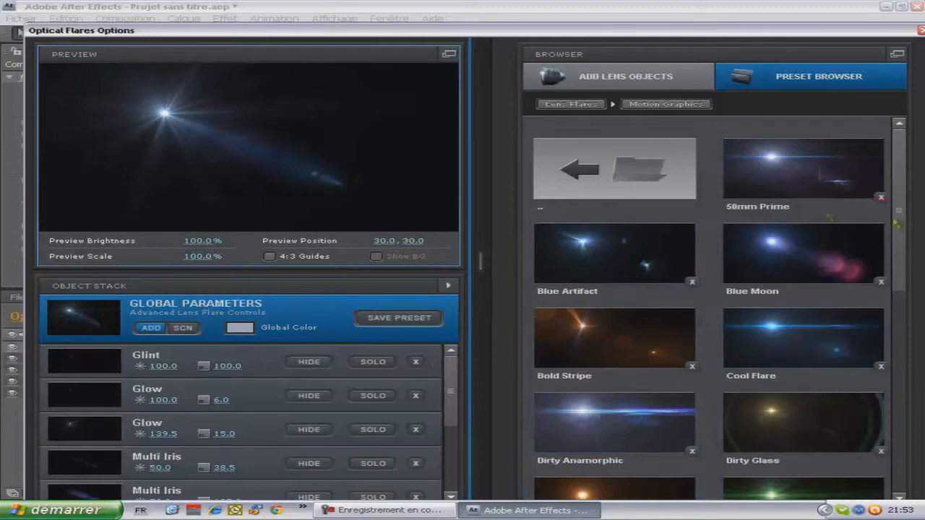
pyautogui.click(586, 445)
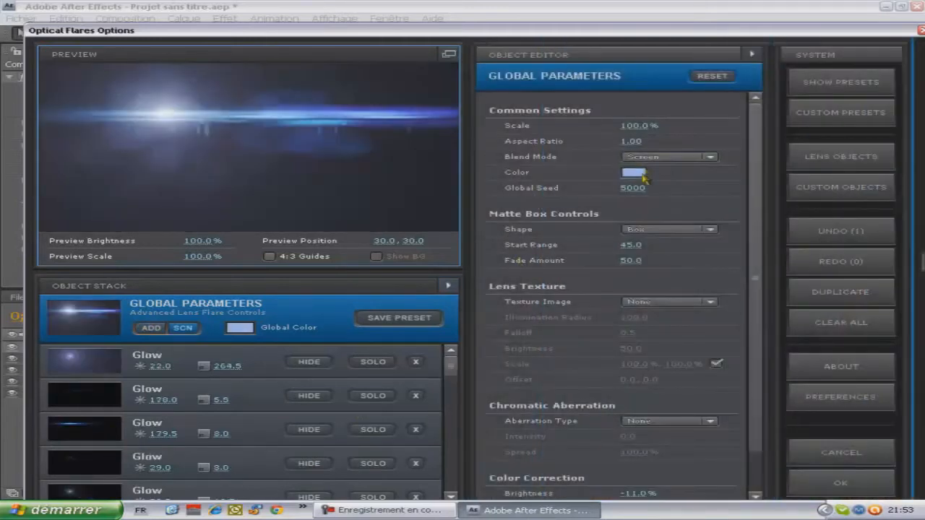
# Step: Change the flare's global color to a more saturated blue and set its global scale to 112.5%
pyautogui.click(644, 172)
pyautogui.click(598, 102)
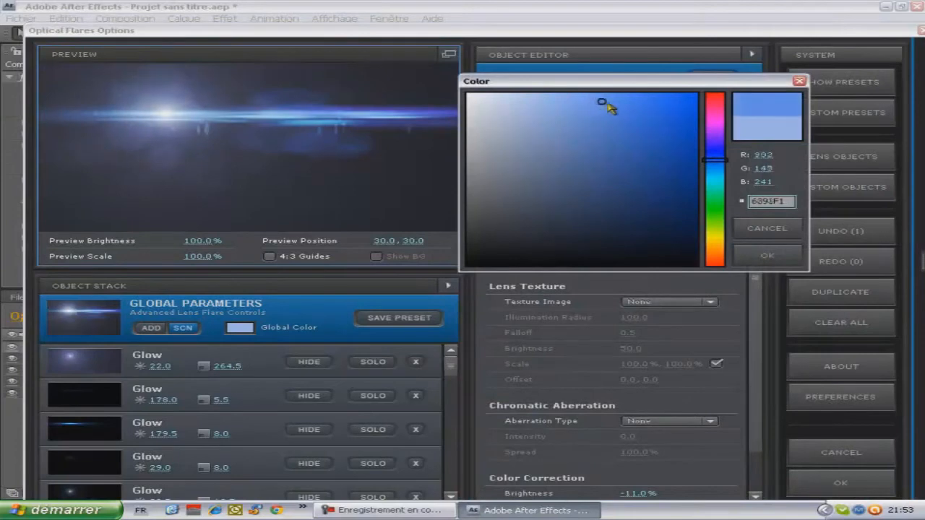
pyautogui.click(768, 255)
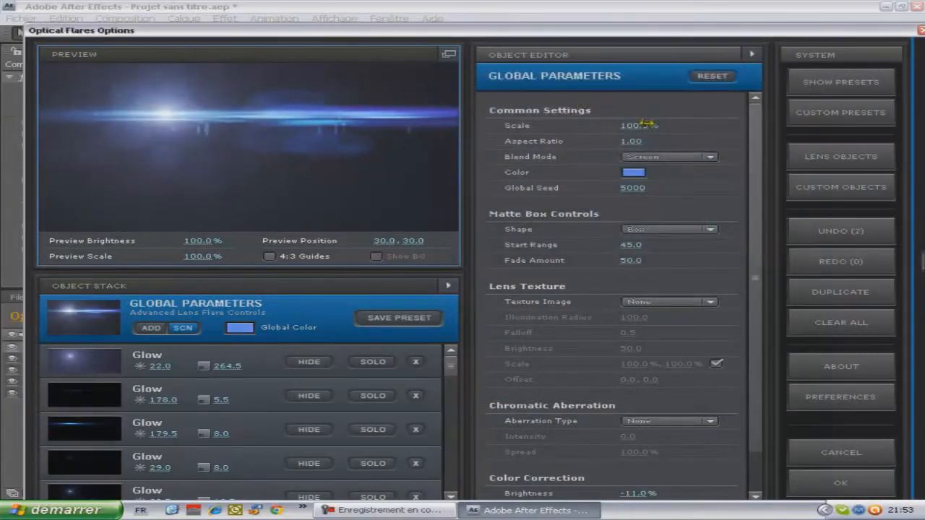
pyautogui.moveTo(646, 126); pyautogui.dragTo(692, 130)
pyautogui.moveTo(631, 141)
pyautogui.mouseDown()
pyautogui.moveTo(642, 142)
pyautogui.moveTo(626, 125)
pyautogui.mouseUp()
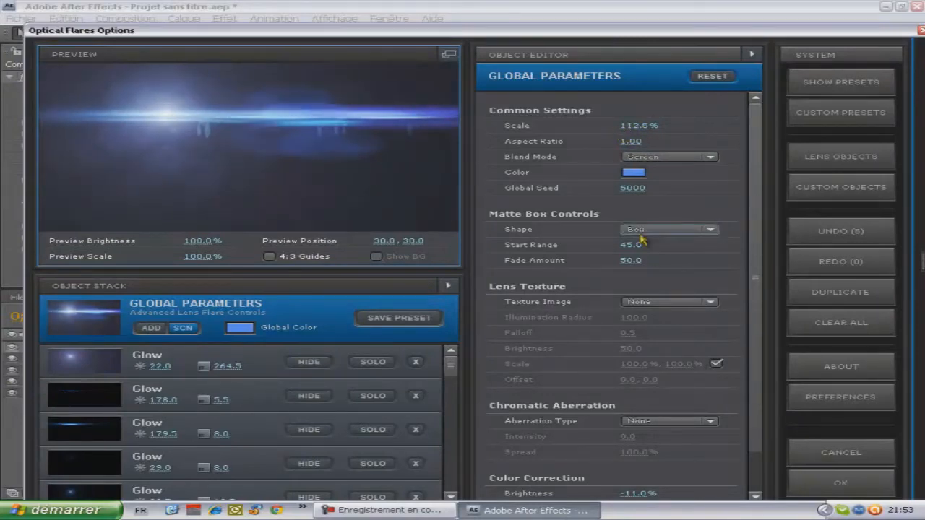
# Step: Set the flare's lens texture image to Messy and accept the flare options
pyautogui.click(670, 303)
pyautogui.click(670, 303)
pyautogui.click(670, 304)
pyautogui.click(659, 162)
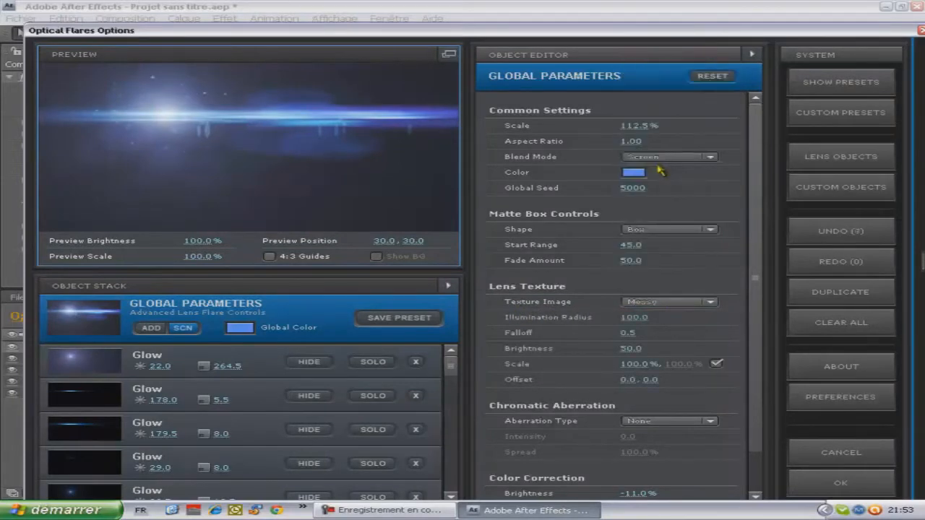
pyautogui.click(817, 480)
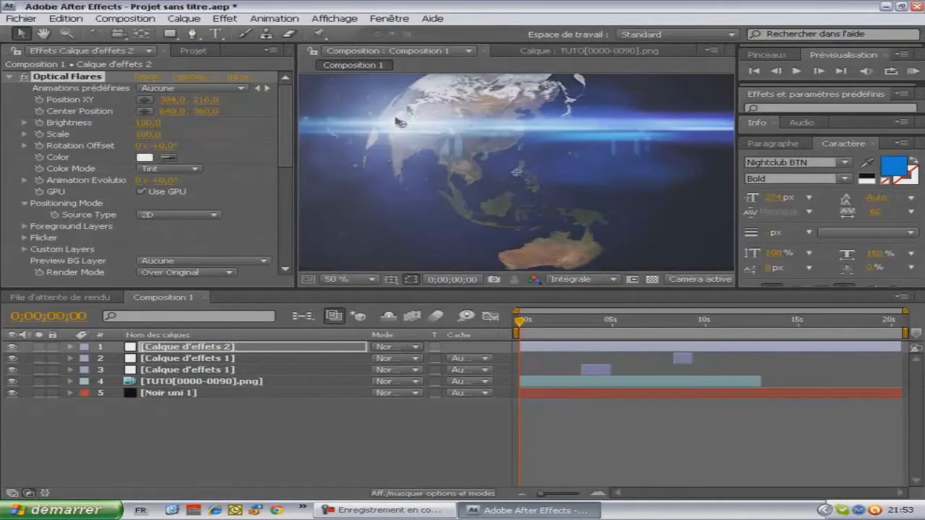
# Step: Move the flare's source to the composition's lower-left corner at about 28, 696 and its center to about 924, 508
pyautogui.press(',')
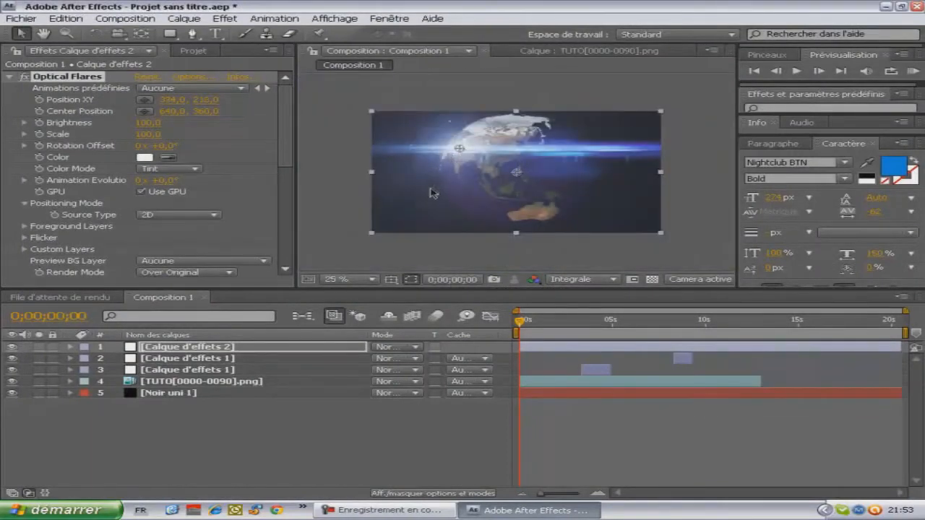
pyautogui.moveTo(460, 148); pyautogui.dragTo(381, 233)
pyautogui.moveTo(564, 172); pyautogui.dragTo(582, 200)
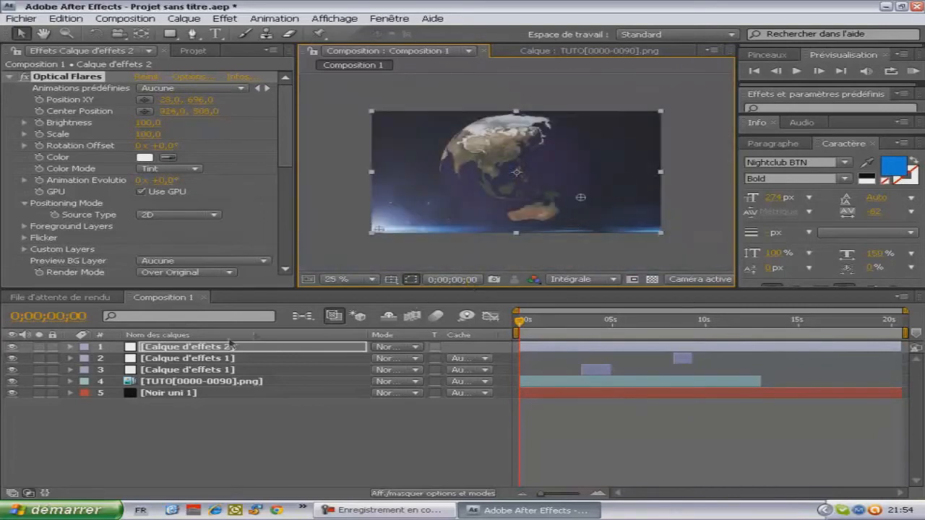
pyautogui.click(224, 347)
pyautogui.press('.')
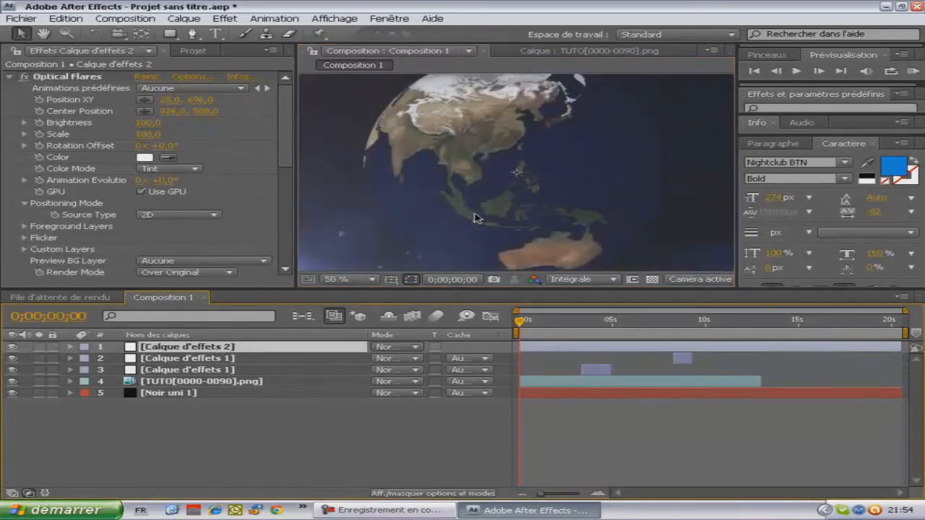
pyautogui.press(',')
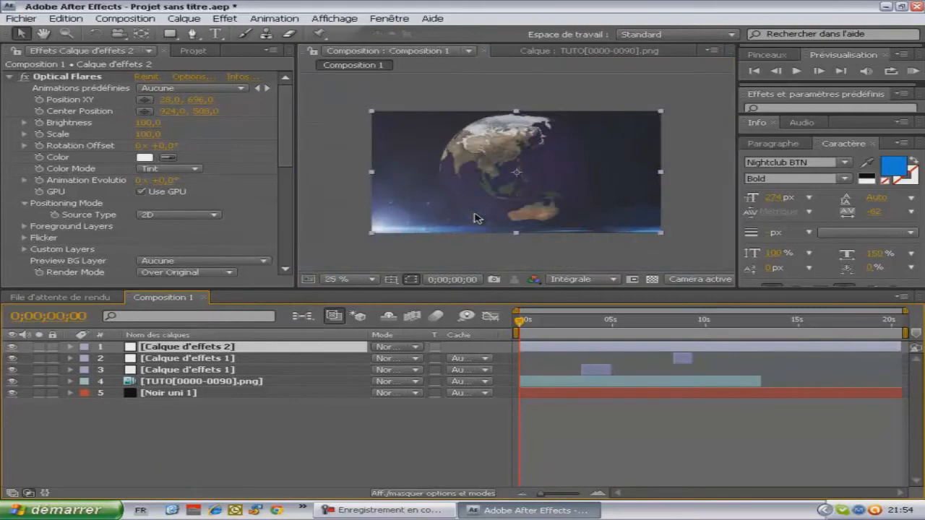
# Step: Create a new adjustment layer and place it between the TUTO[0000-0090].png sequence and the Noir uni 1 solid
pyautogui.click(217, 383)
pyautogui.click(204, 394)
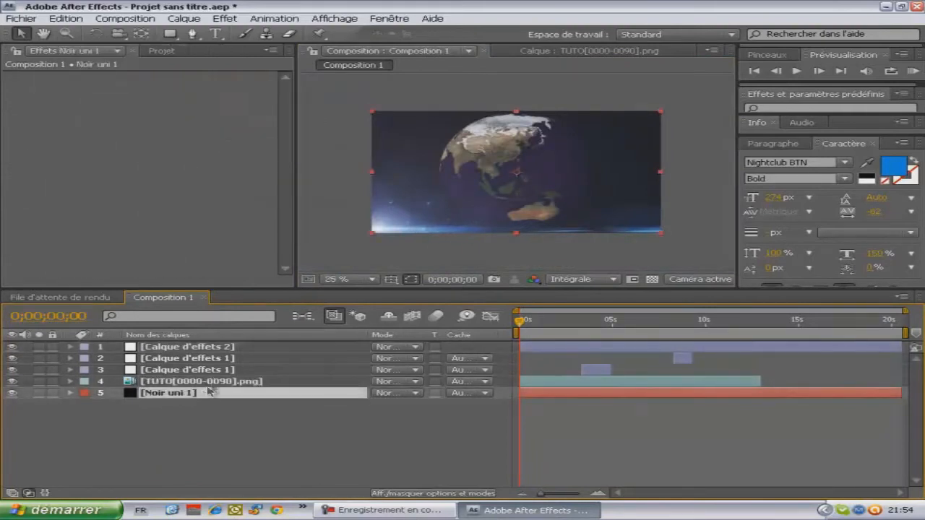
pyautogui.click(184, 18)
pyautogui.moveTo(217, 32)
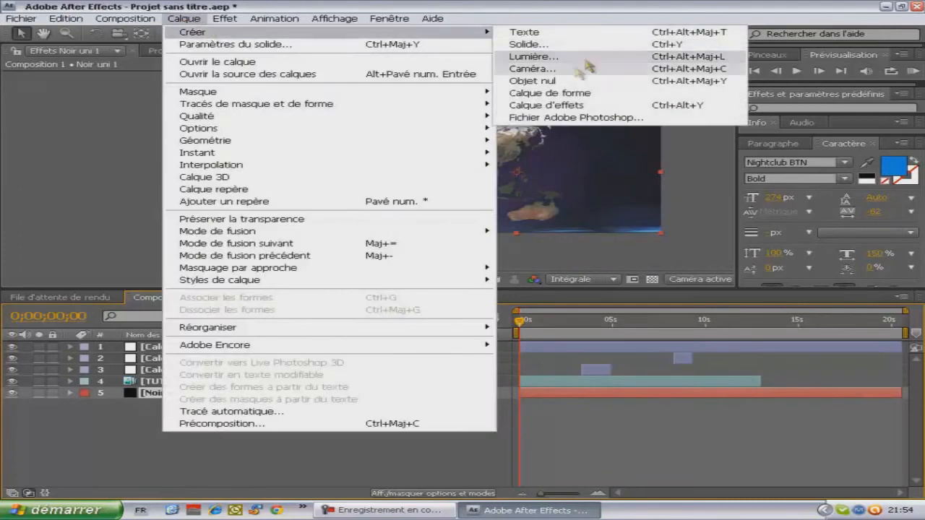
pyautogui.click(560, 105)
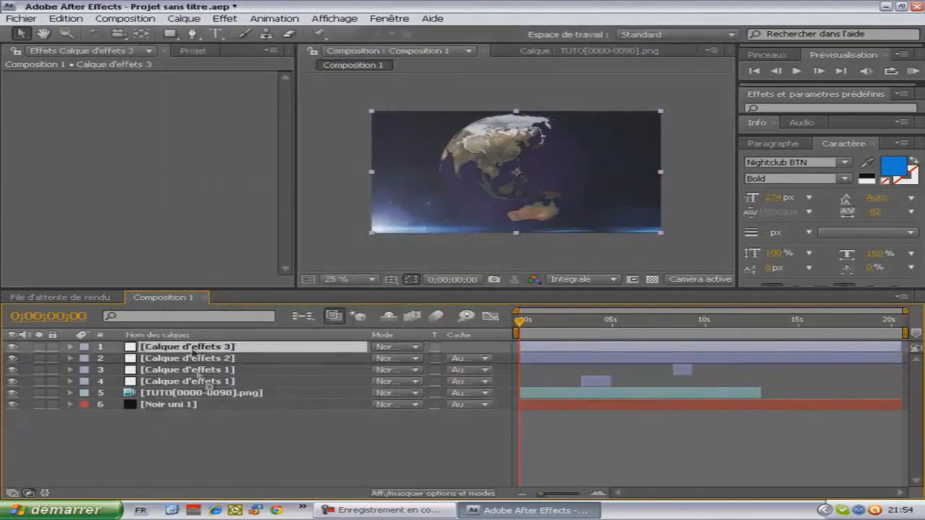
pyautogui.moveTo(222, 406); pyautogui.dragTo(222, 403)
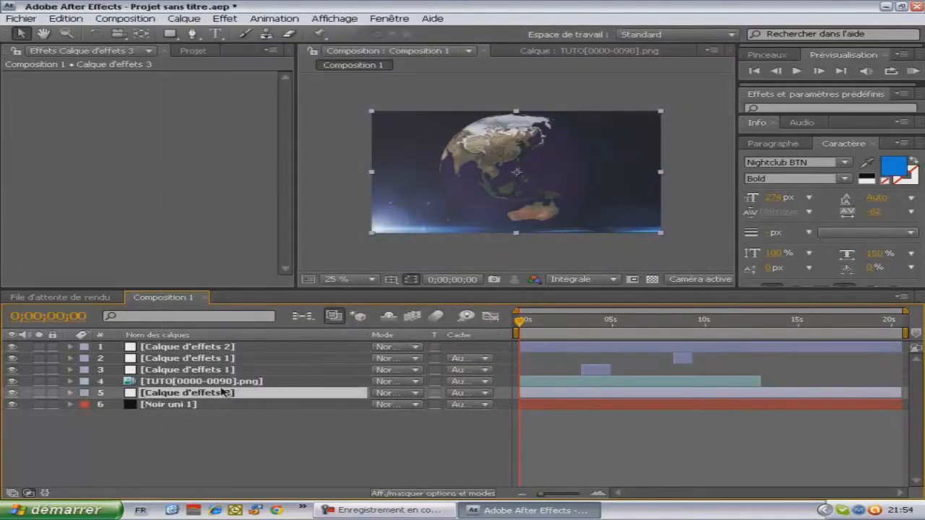
# Step: Apply the Video Copilot Optical Flares effect to the adjustment layer below the TUTO[0000-0090].png sequence
pyautogui.click(200, 384)
pyautogui.click(183, 394)
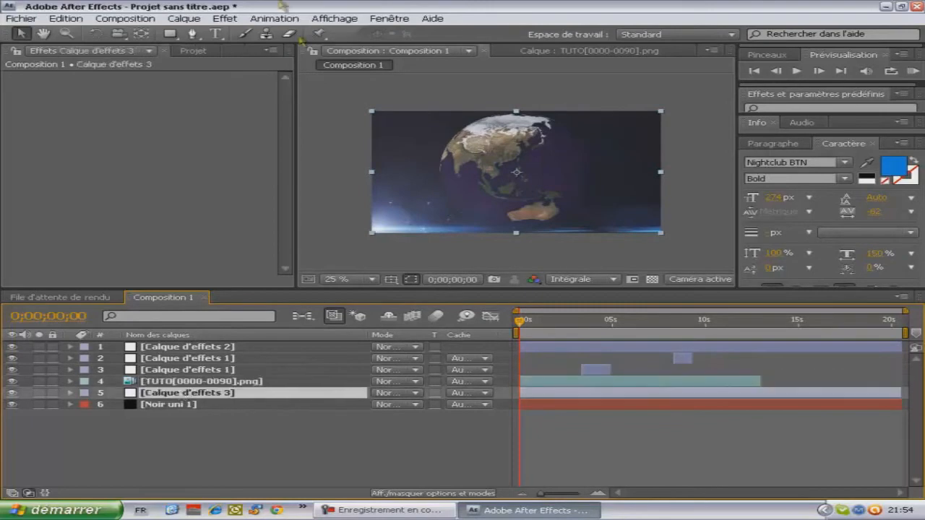
pyautogui.click(224, 18)
pyautogui.moveTo(300, 469)
pyautogui.click(470, 463)
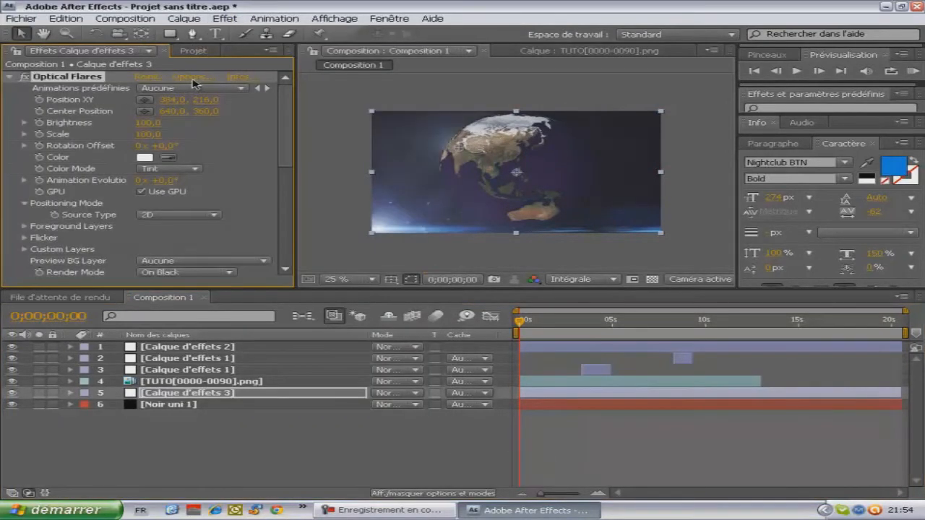
# Step: Load a blue horizontal-streak flare from the Motion Graphics presets in the Optical Flares options
pyautogui.click(191, 78)
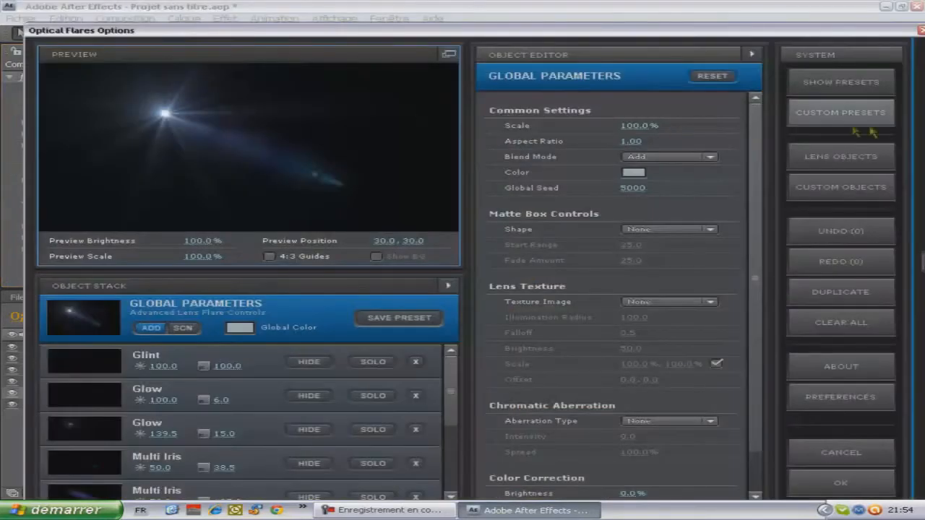
pyautogui.click(837, 108)
pyautogui.click(816, 75)
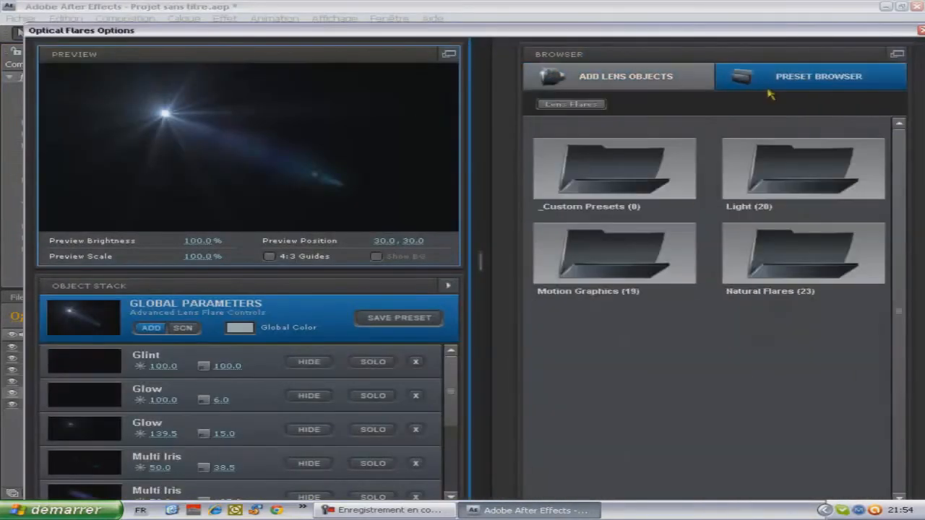
pyautogui.click(631, 284)
pyautogui.click(776, 334)
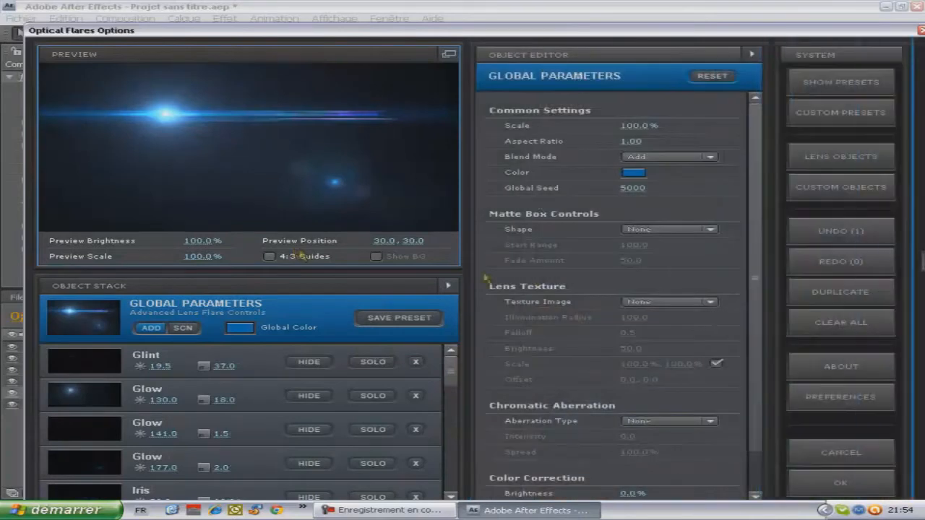
# Step: Give the flare a Messy lens texture (illumination radius 243, falloff 0, brightness 89, scale 106.5%), global scale 47.5% and aspect ratio 1.55, then accept
pyautogui.click(672, 304)
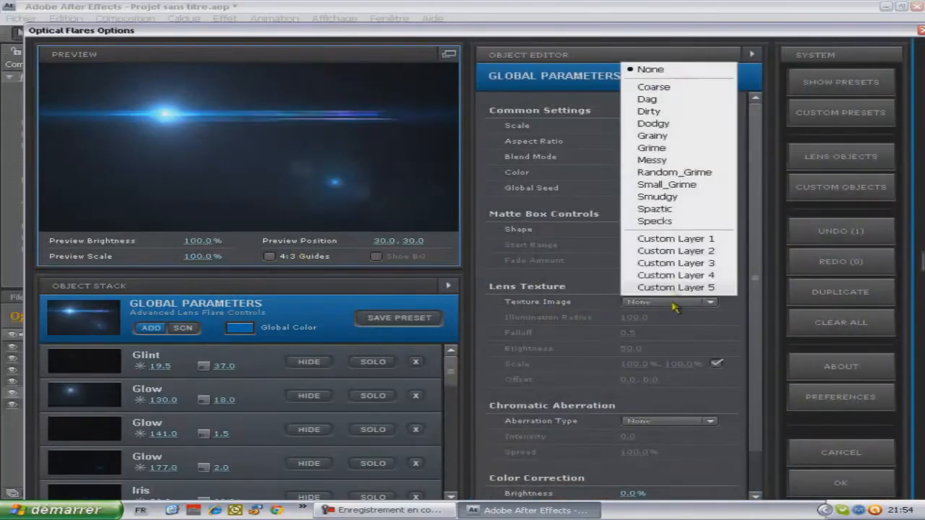
pyautogui.click(655, 160)
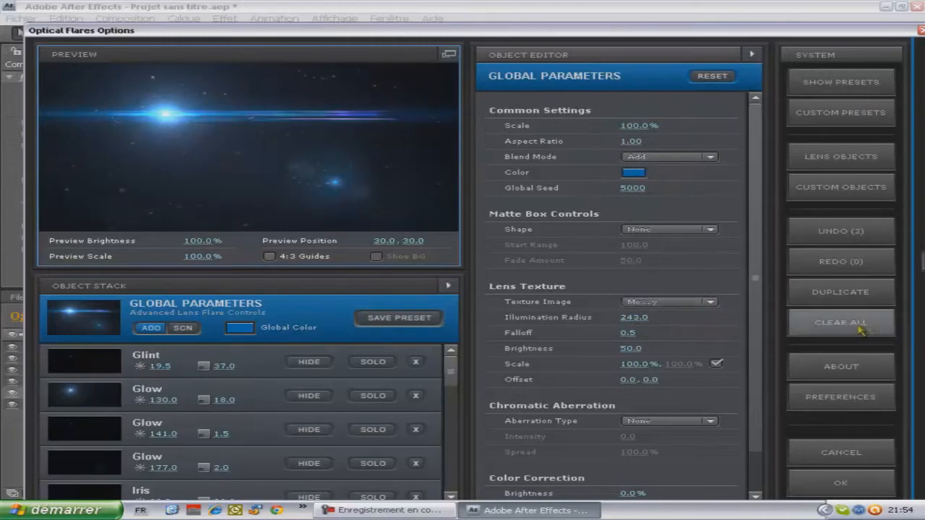
pyautogui.moveTo(626, 334); pyautogui.dragTo(639, 334)
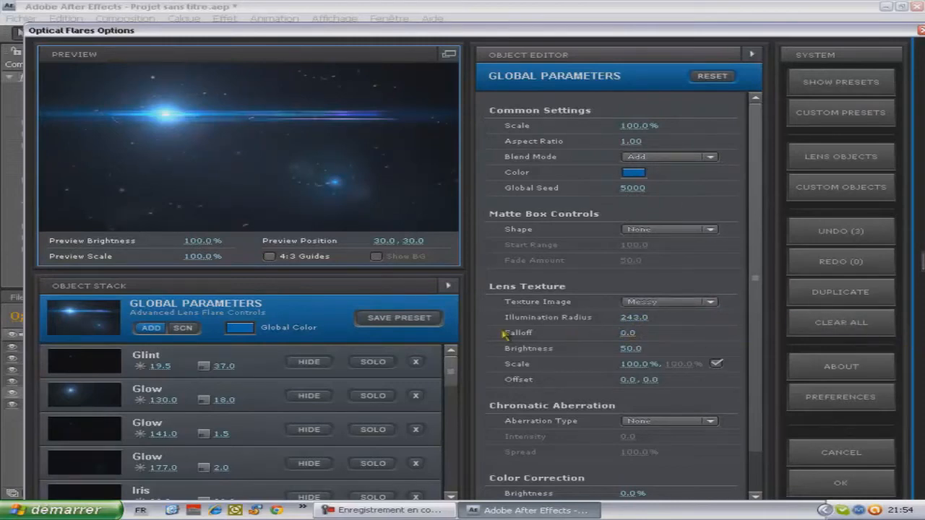
pyautogui.moveTo(627, 349); pyautogui.dragTo(652, 366)
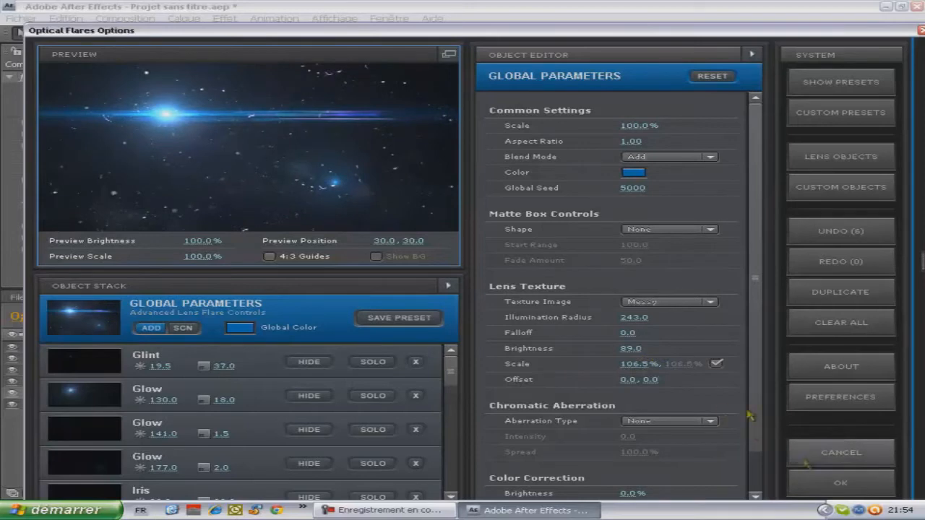
pyautogui.moveTo(650, 127); pyautogui.dragTo(578, 149)
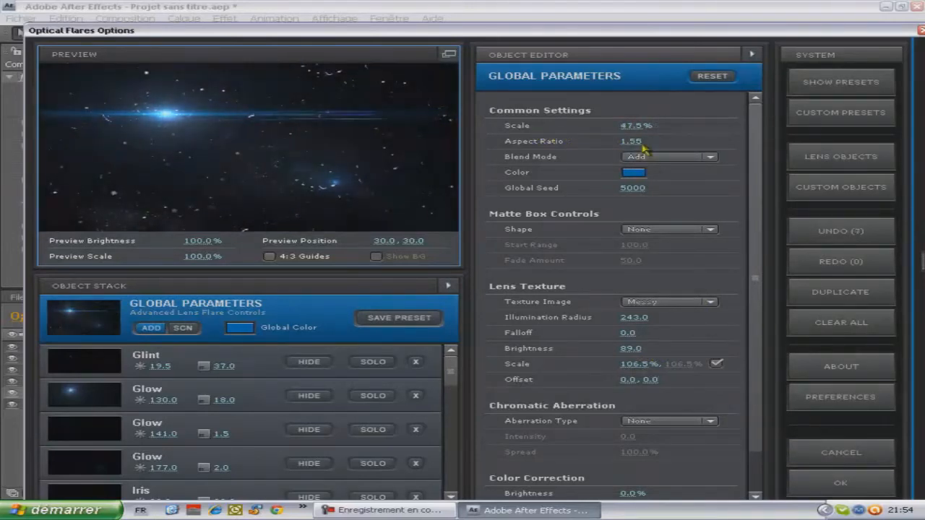
pyautogui.click(838, 481)
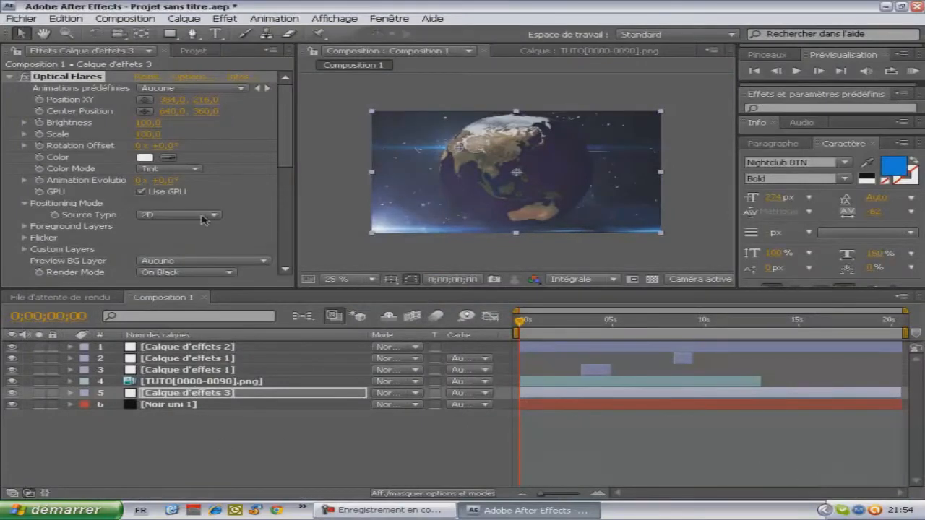
# Step: Reopen the flare options, reduce the lens texture's illumination radius, readjust its falloff, brightness and scale, and accept the changes
pyautogui.click(195, 77)
pyautogui.moveTo(647, 329); pyautogui.dragTo(361, 339)
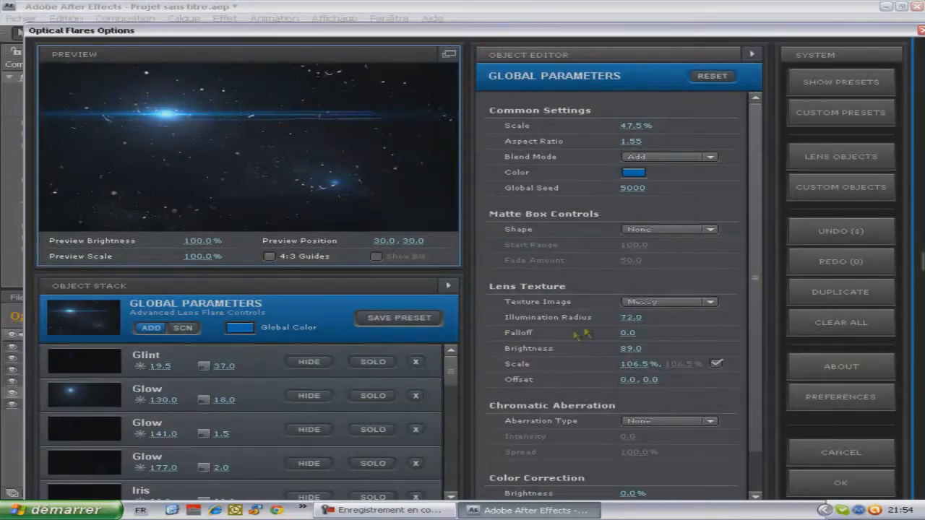
pyautogui.moveTo(627, 331)
pyautogui.mouseDown()
pyautogui.moveTo(665, 339)
pyautogui.moveTo(629, 332)
pyautogui.mouseUp()
pyautogui.moveTo(649, 351); pyautogui.dragTo(743, 355)
pyautogui.moveTo(661, 366)
pyautogui.mouseDown()
pyautogui.moveTo(651, 367)
pyautogui.moveTo(671, 365)
pyautogui.mouseUp()
pyautogui.click(840, 483)
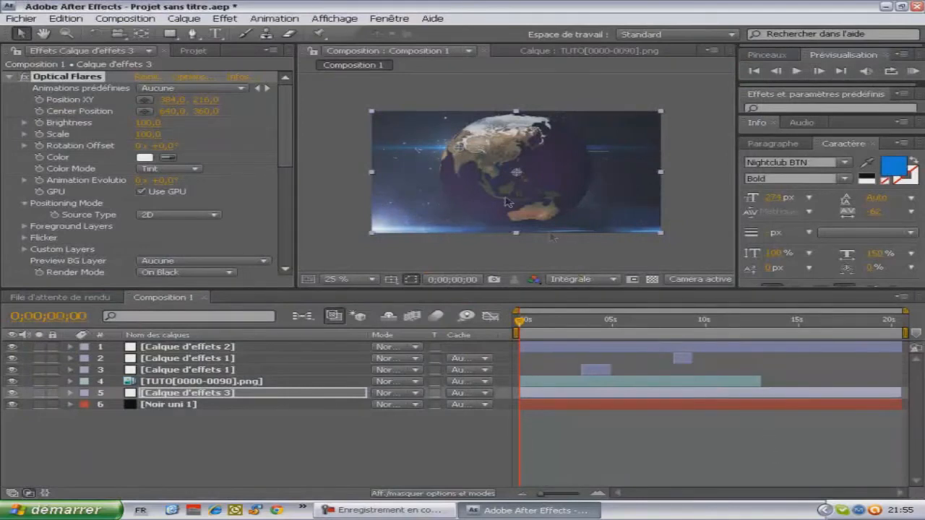
# Step: Move the second flare's source outside the frame, just above its upper-left corner, at about 68, -68
pyautogui.moveTo(484, 161); pyautogui.dragTo(318, 135)
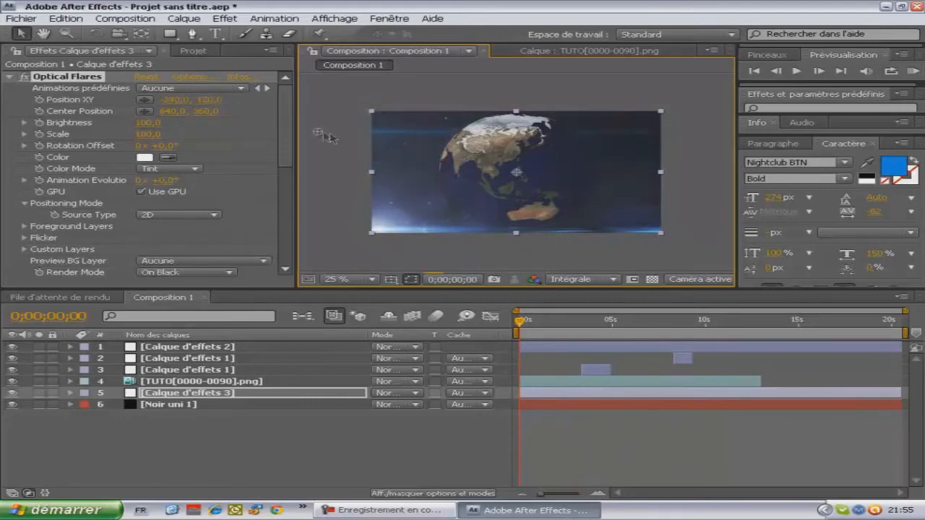
pyautogui.click(13, 394)
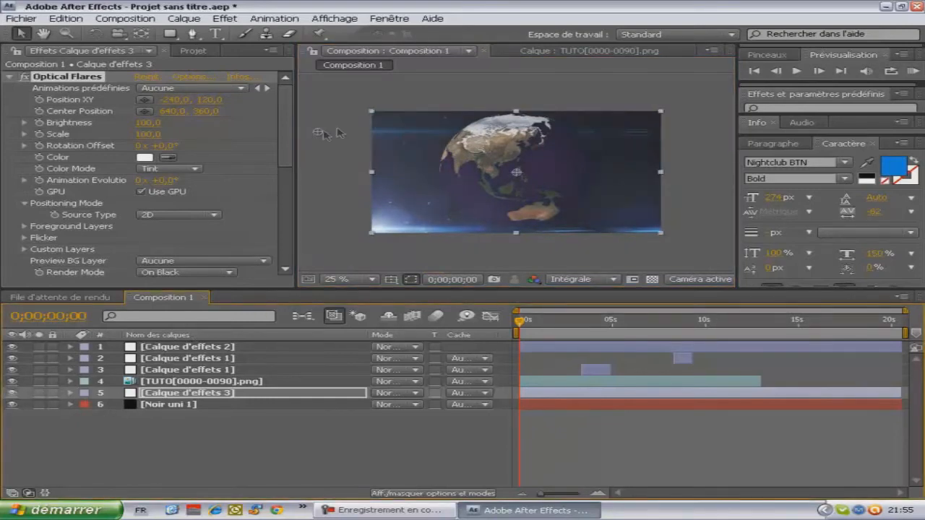
pyautogui.moveTo(364, 110); pyautogui.dragTo(385, 99)
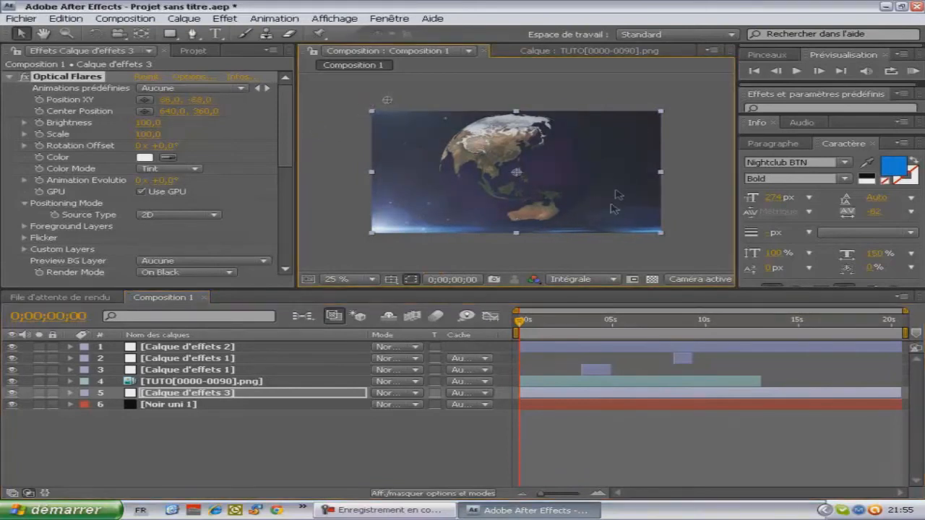
pyautogui.press('.')
# Step: Create another adjustment layer at the top of the layer stack
pyautogui.click(181, 382)
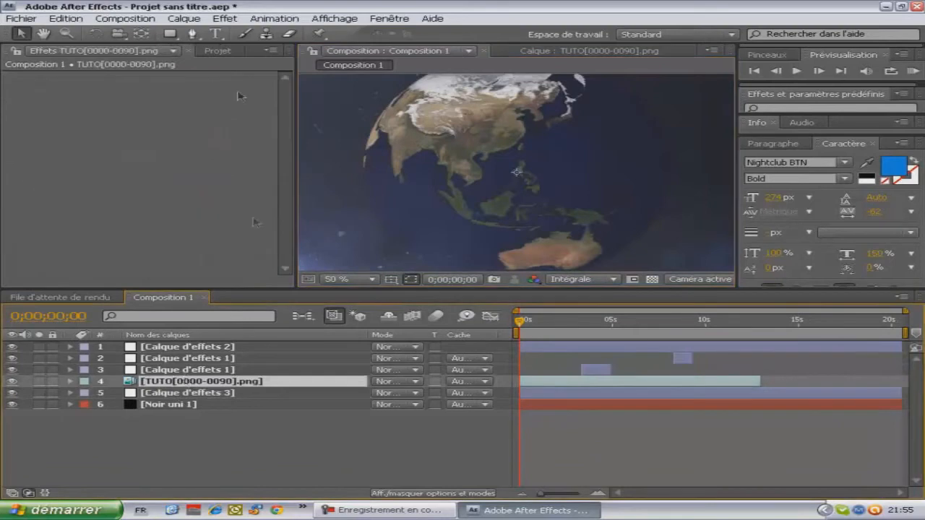
pyautogui.click(184, 18)
pyautogui.moveTo(235, 35)
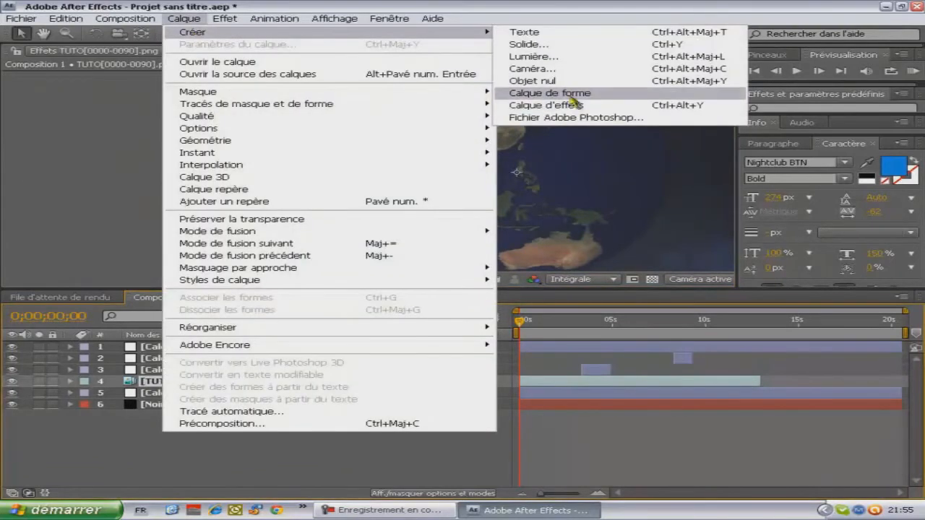
pyautogui.click(545, 104)
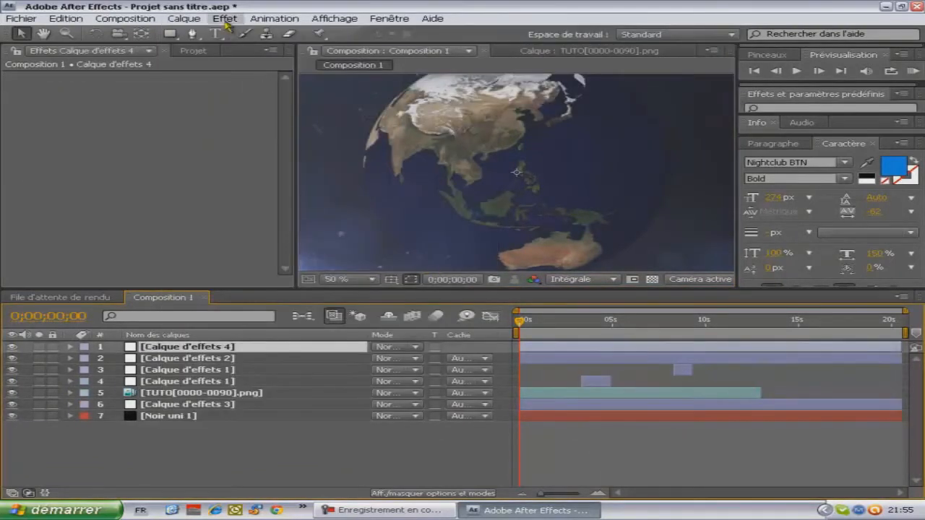
# Step: Try to apply the Magic Bullet Looks effect to the new adjustment layer at the top of the stack
pyautogui.click(225, 19)
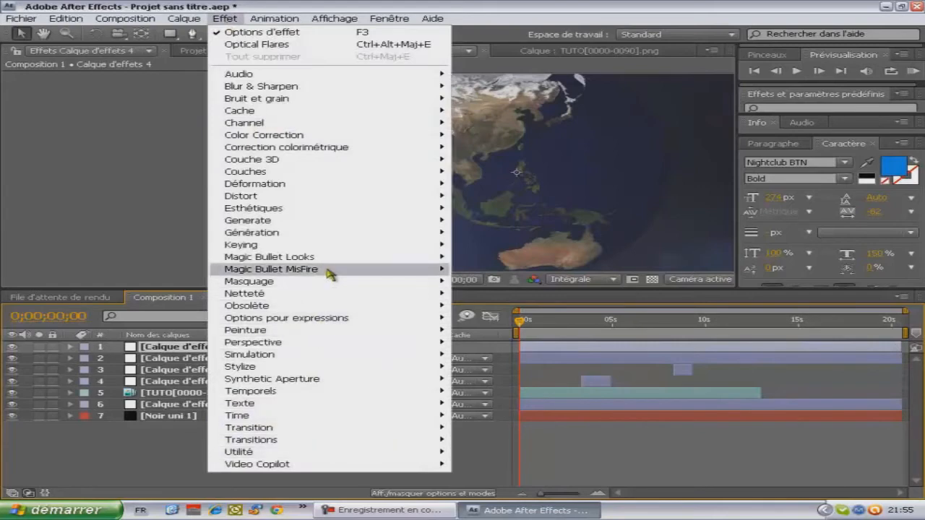
pyautogui.moveTo(334, 259)
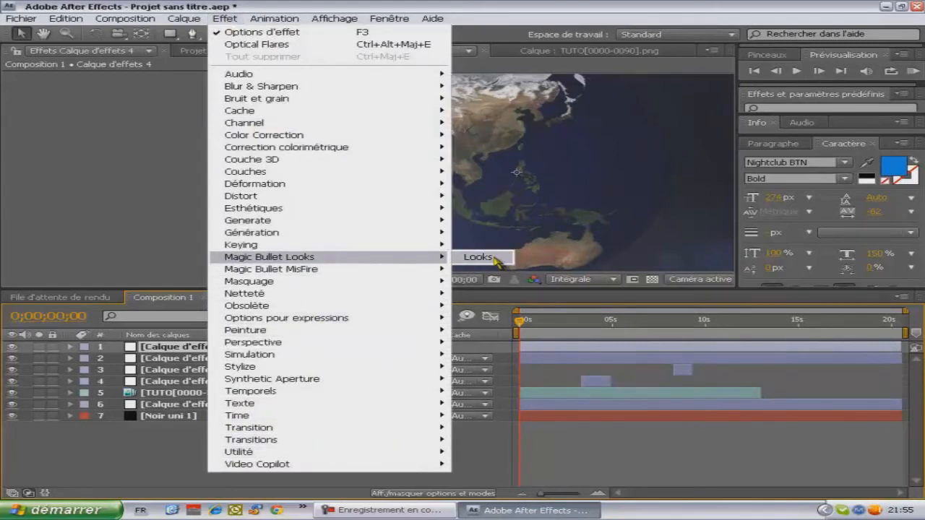
pyautogui.click(478, 257)
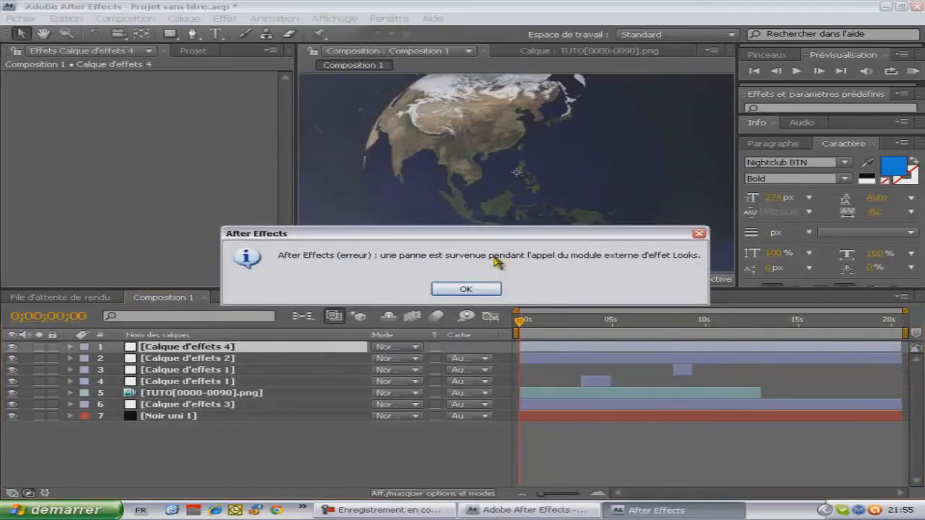
# Step: Dismiss the error messages and save a copy of the project on the desktop as Copie de Projet sans titre
pyautogui.click(467, 289)
pyautogui.click(466, 299)
pyautogui.click(466, 291)
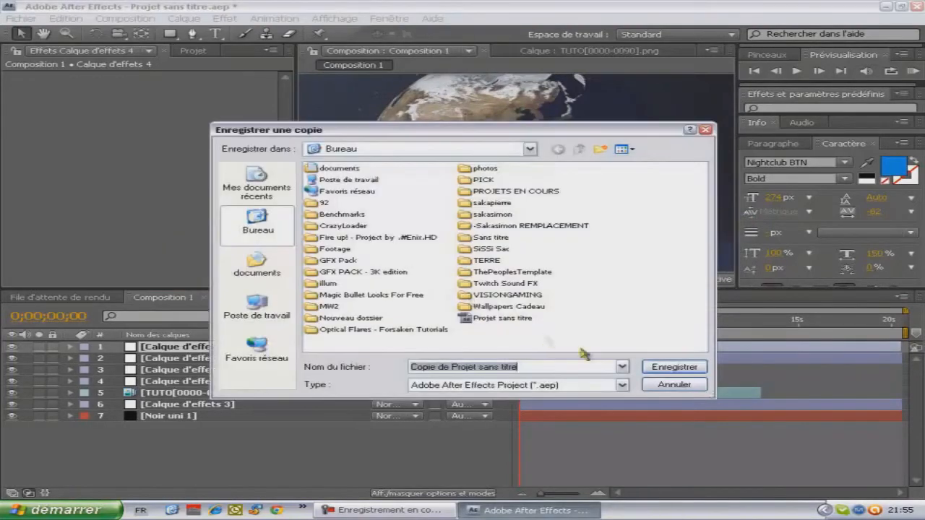
pyautogui.click(675, 370)
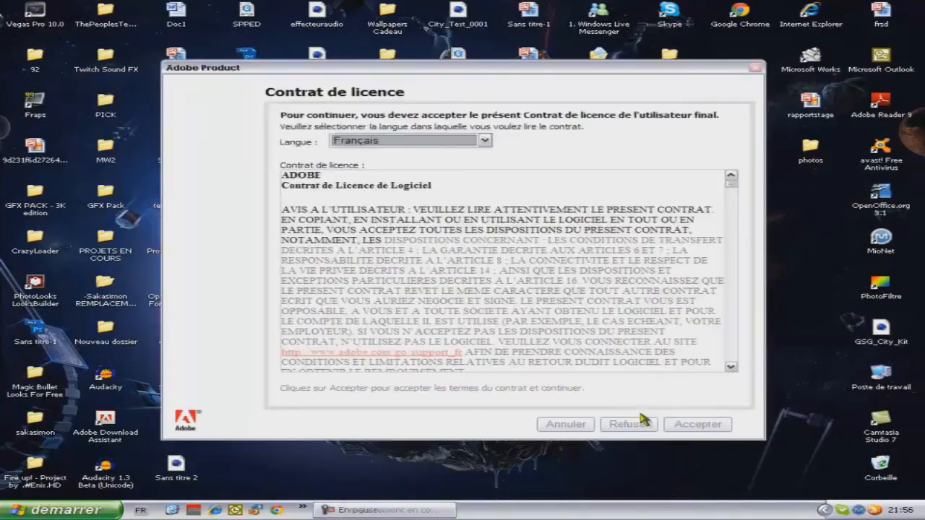
# Step: Accept the licence agreement, reopen Projet sans titre in After Effects and select its top adjustment layer
pyautogui.click(698, 425)
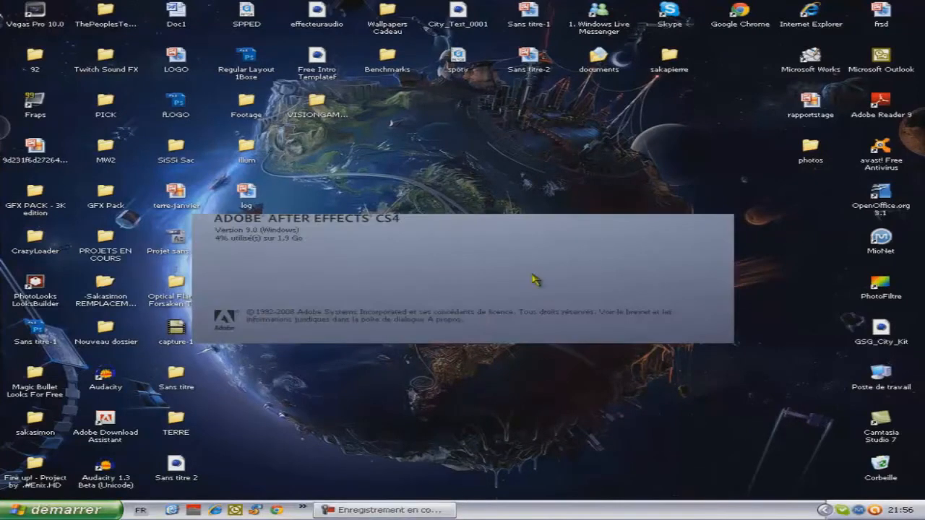
pyautogui.moveTo(771, 360); pyautogui.dragTo(669, 381)
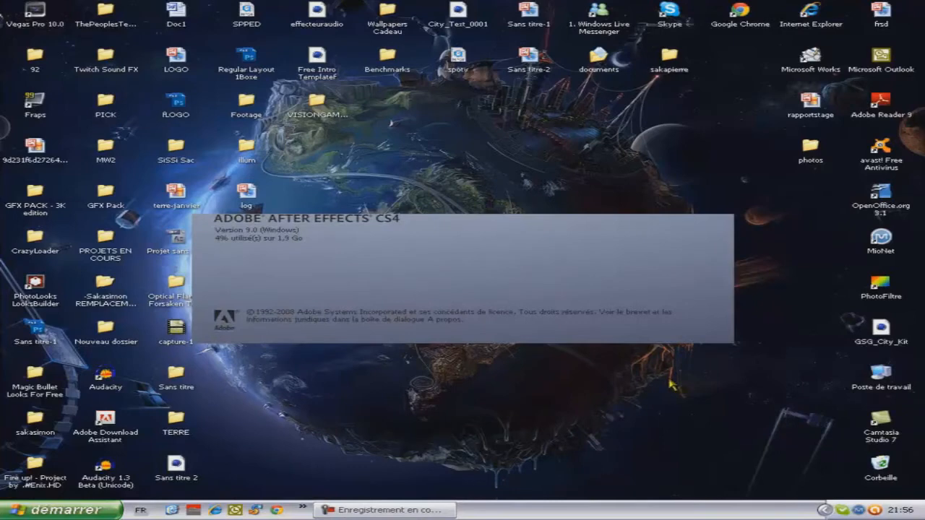
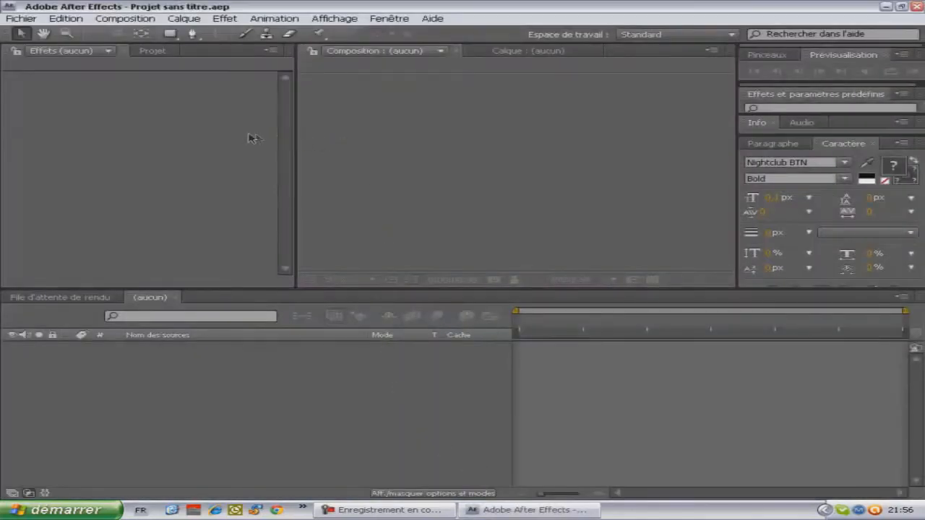
pyautogui.click(189, 155)
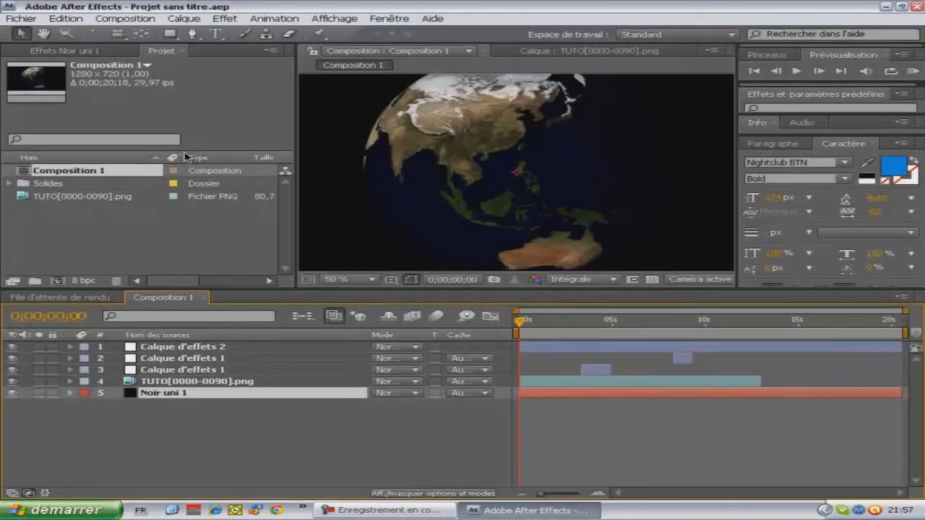
pyautogui.click(184, 347)
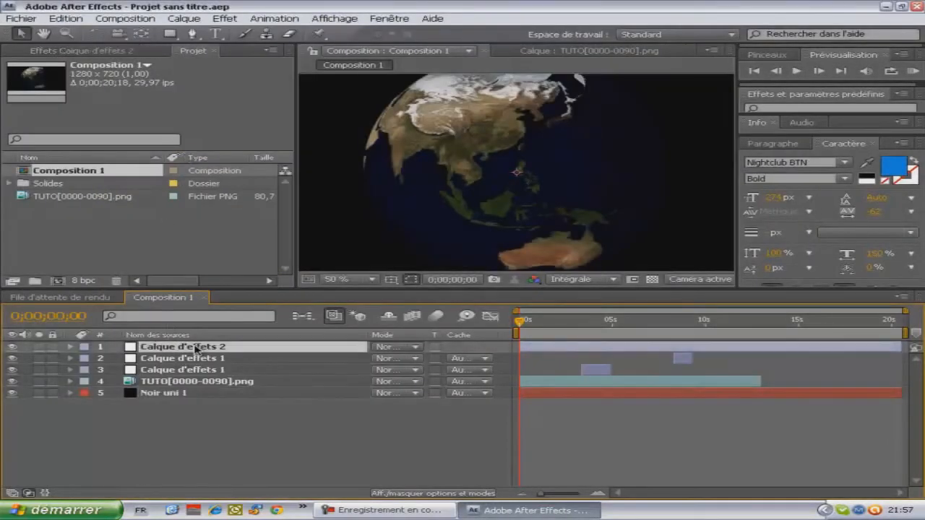
# Step: Open the saved project Copie de Projet sans titre from the desktop
pyautogui.click(528, 510)
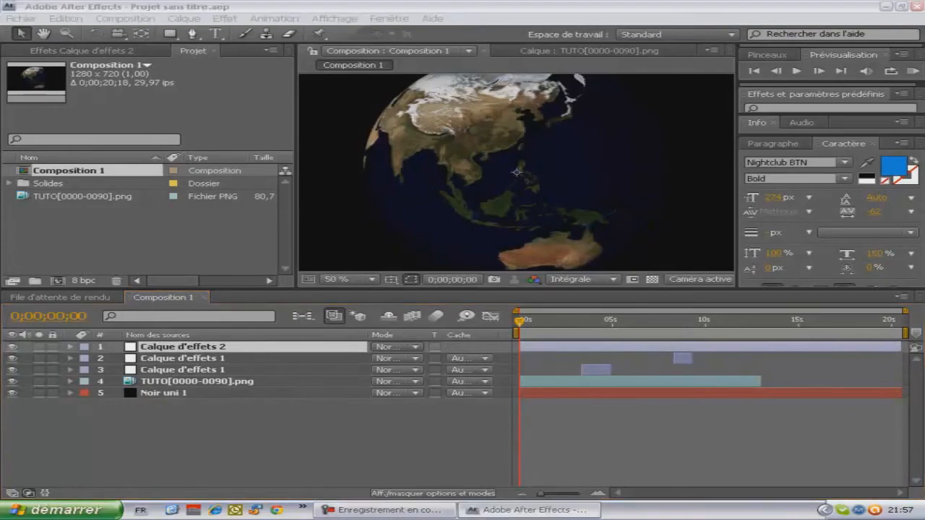
pyautogui.click(249, 246)
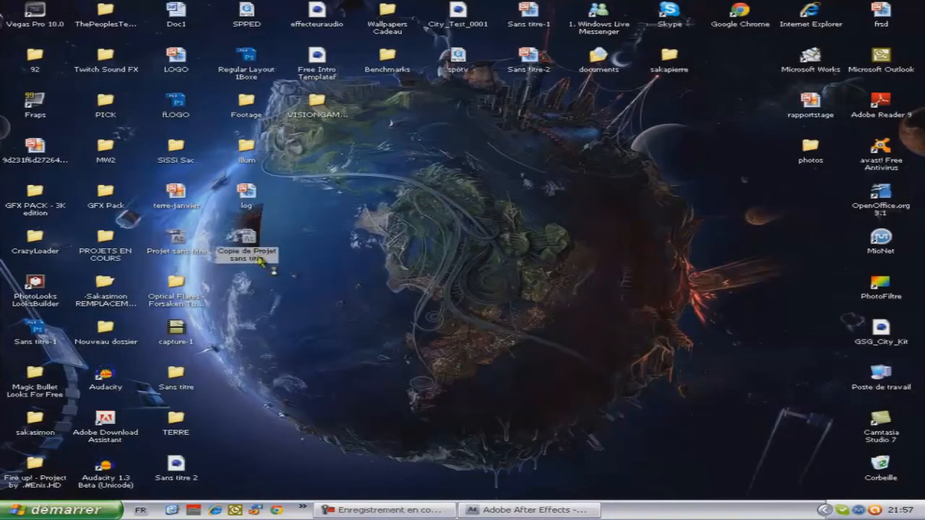
pyautogui.click(527, 510)
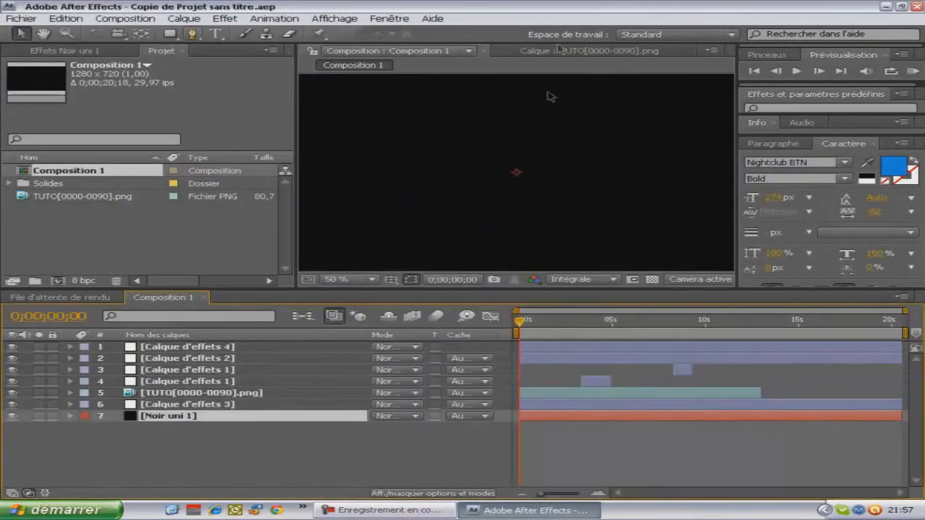
# Step: Apply the Magic Bullet Looks effect to the top adjustment layer and open its look in LooksBuilder
pyautogui.click(179, 350)
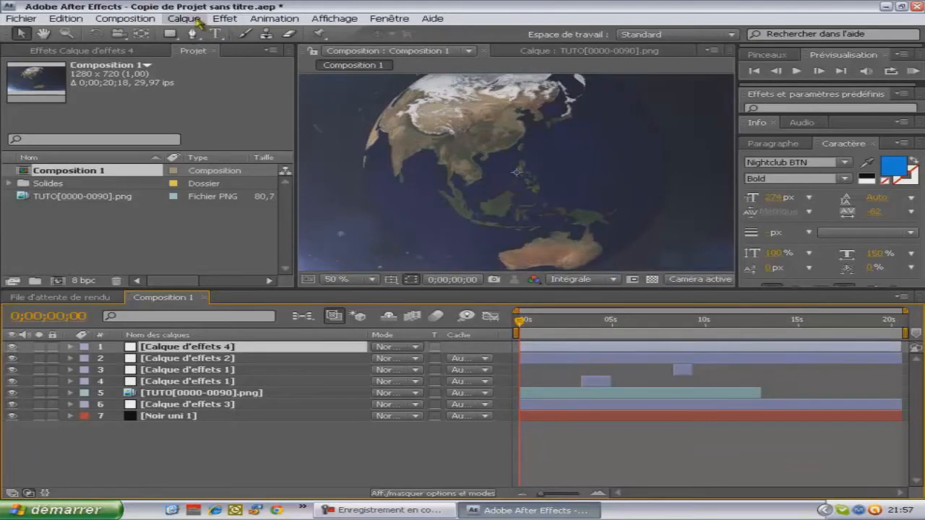
pyautogui.click(224, 18)
pyautogui.moveTo(422, 260)
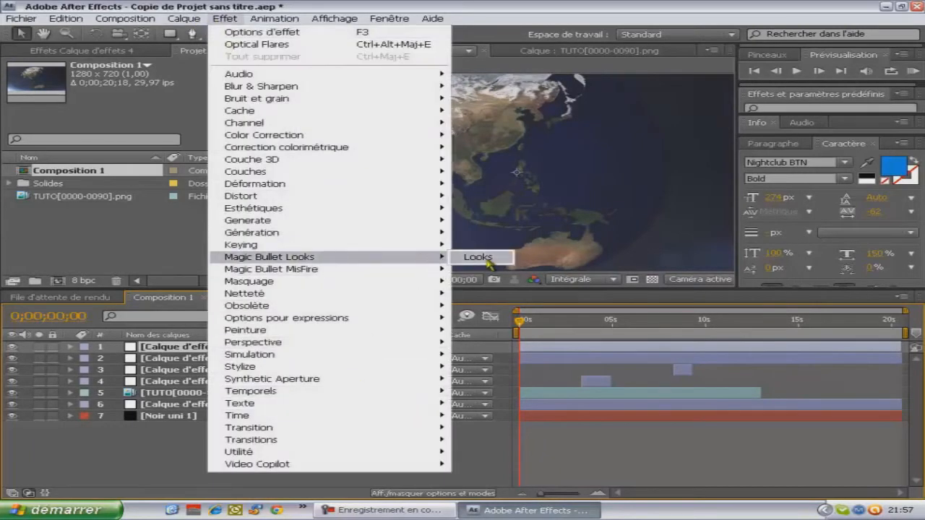
pyautogui.click(521, 258)
pyautogui.click(77, 124)
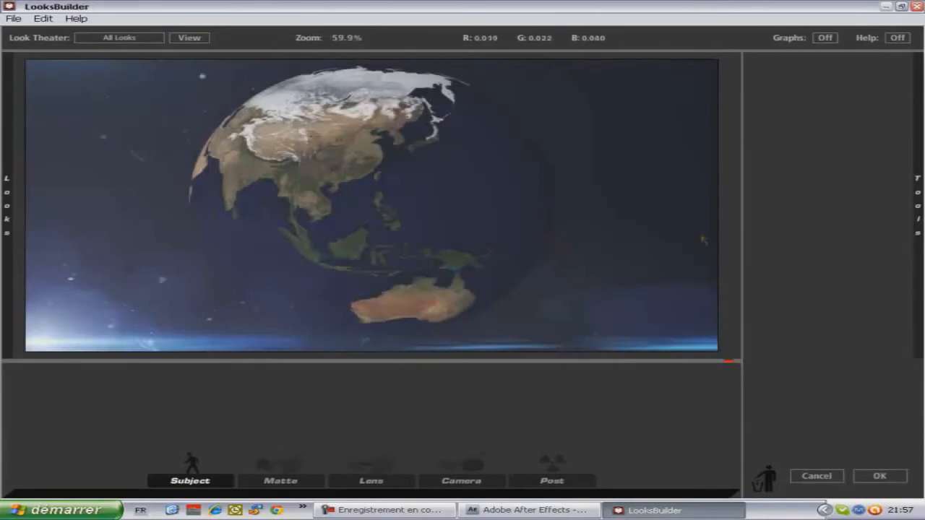
# Step: Add a Chromatic Aberration tool to the Subject stage and set its Red/Cyan value to +1.720
pyautogui.moveTo(915, 144)
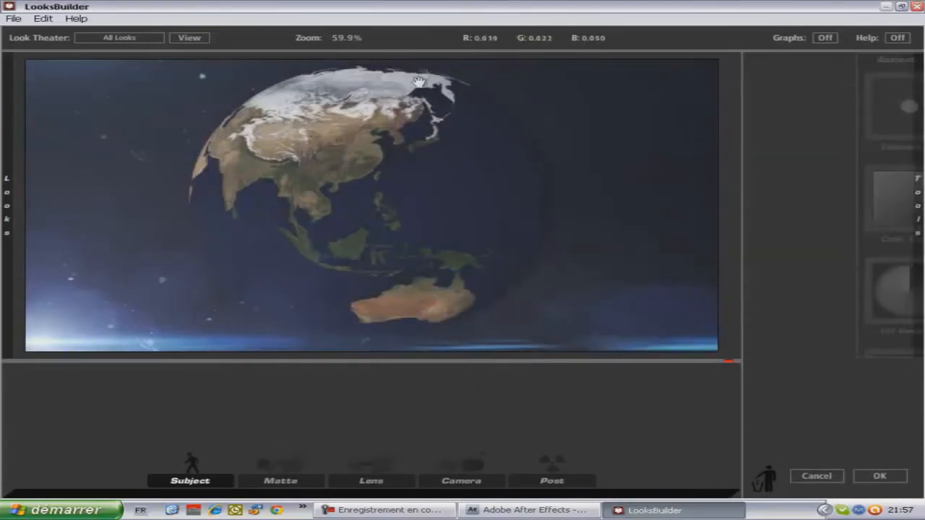
pyautogui.moveTo(918, 165)
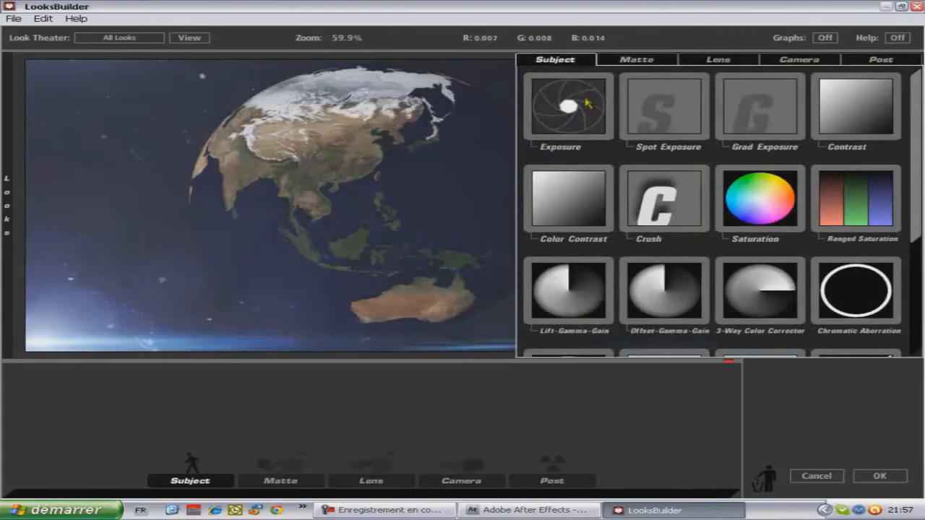
pyautogui.doubleClick(853, 298)
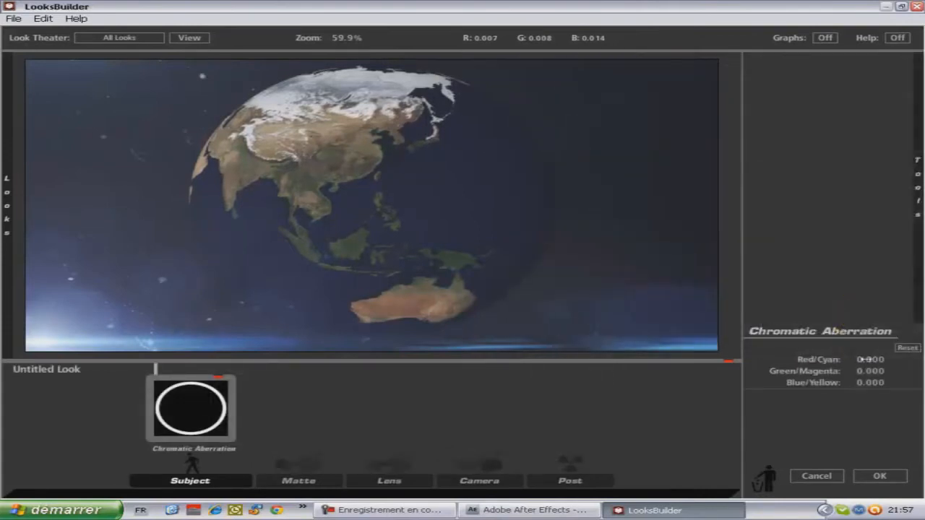
pyautogui.moveTo(864, 359); pyautogui.dragTo(3, 361)
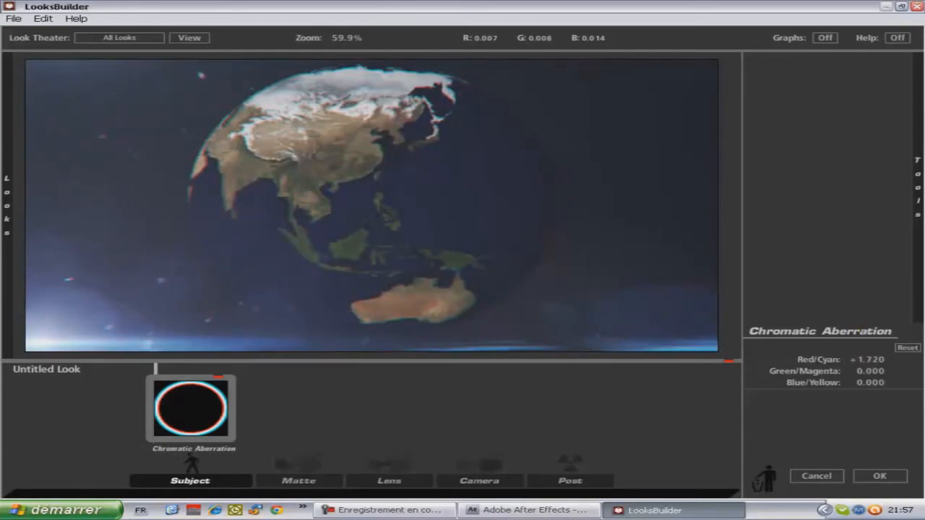
# Step: Add a Contrast tool to the Subject stage with contrast +0.180, pivot 0.170 and exposure compensation +0.20
pyautogui.moveTo(917, 188)
pyautogui.click(860, 126)
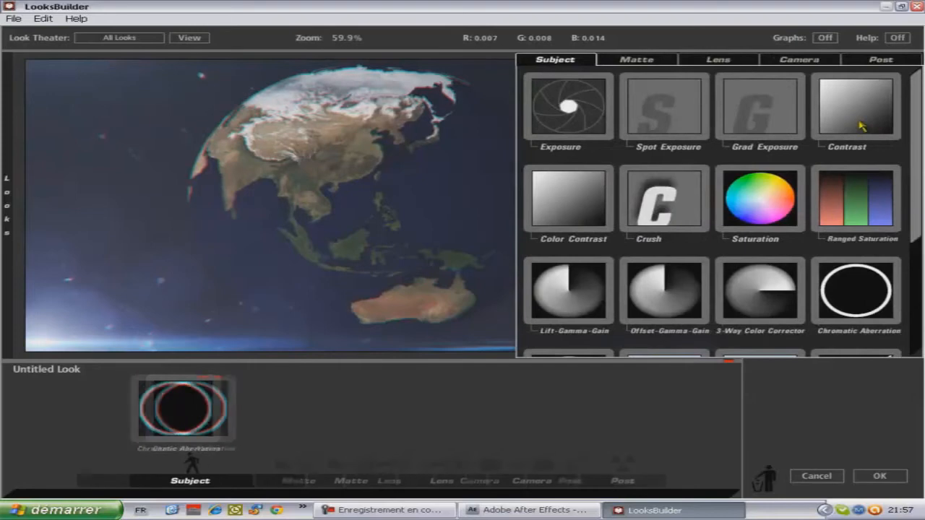
pyautogui.moveTo(890, 359); pyautogui.dragTo(888, 381)
# Step: Add an Exposure tool to the Subject stage and set its stops to +0.10
pyautogui.moveTo(916, 188)
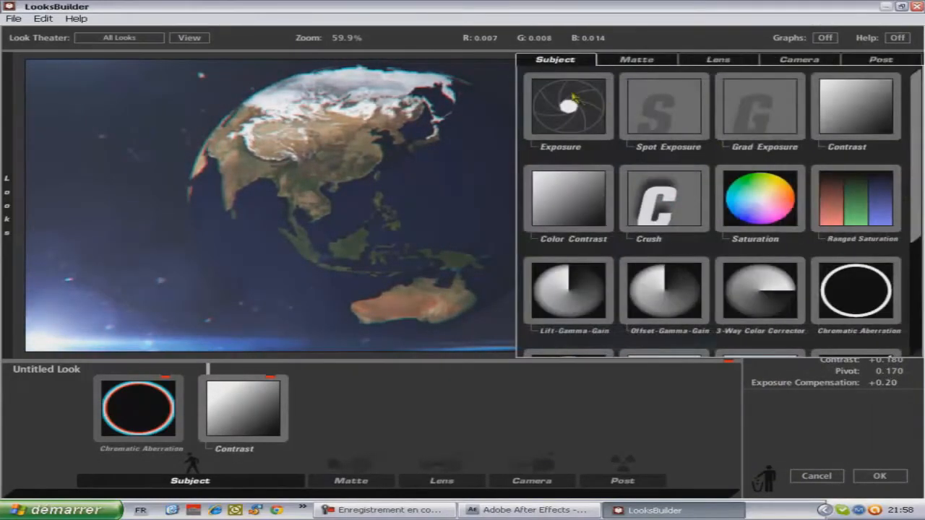
pyautogui.doubleClick(578, 101)
pyautogui.moveTo(861, 359); pyautogui.dragTo(862, 359)
# Step: Add a Diffusion tool to the Matte stage, set its grade to about 5.13 and strengthen its glow
pyautogui.moveTo(917, 168)
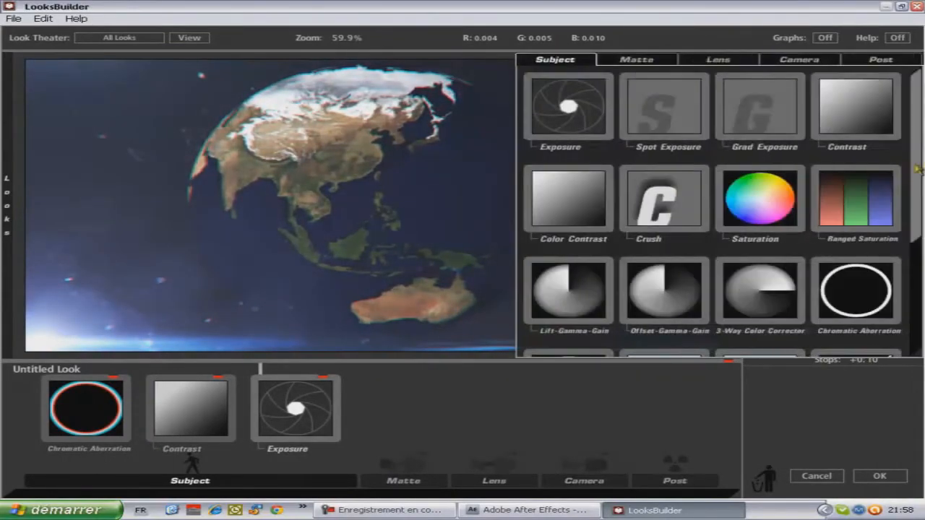
pyautogui.scroll(-4, 737, 248)
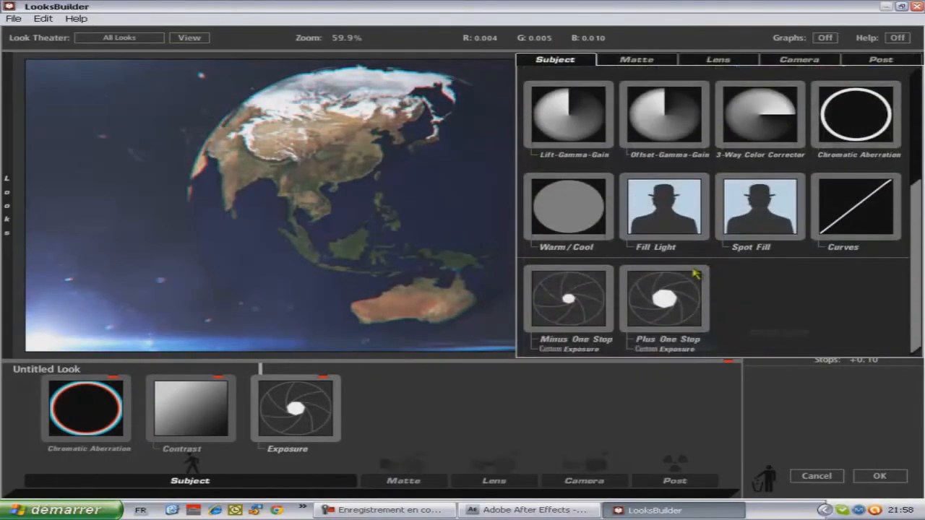
pyautogui.click(640, 61)
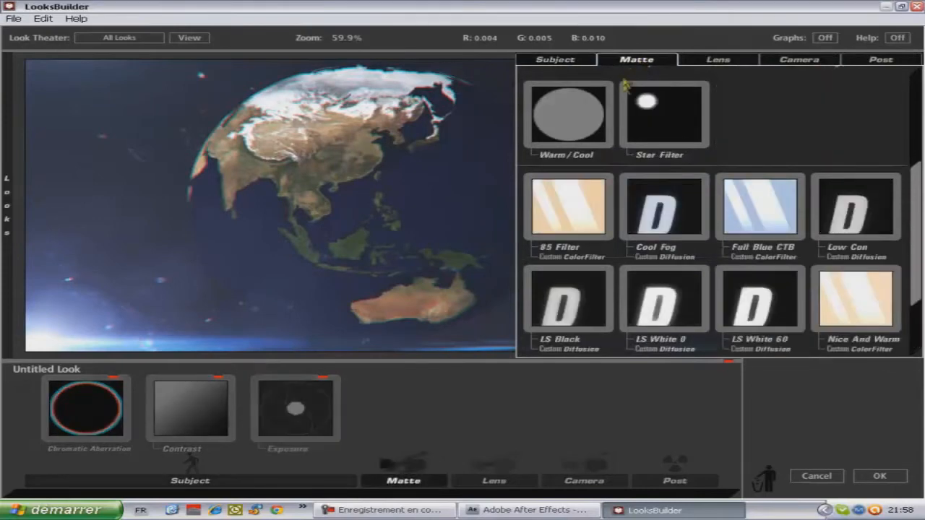
pyautogui.scroll(-1, 756, 258)
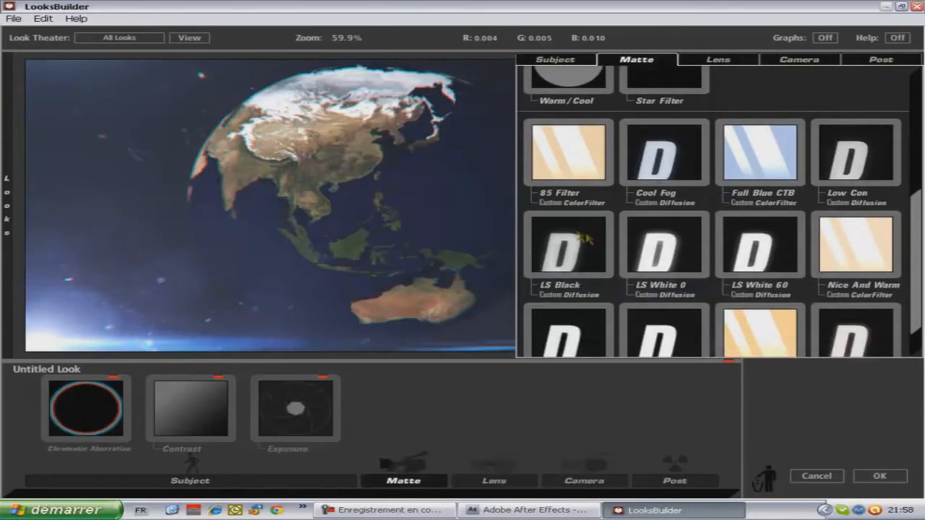
pyautogui.scroll(-1, 713, 270)
pyautogui.scroll(5, 714, 270)
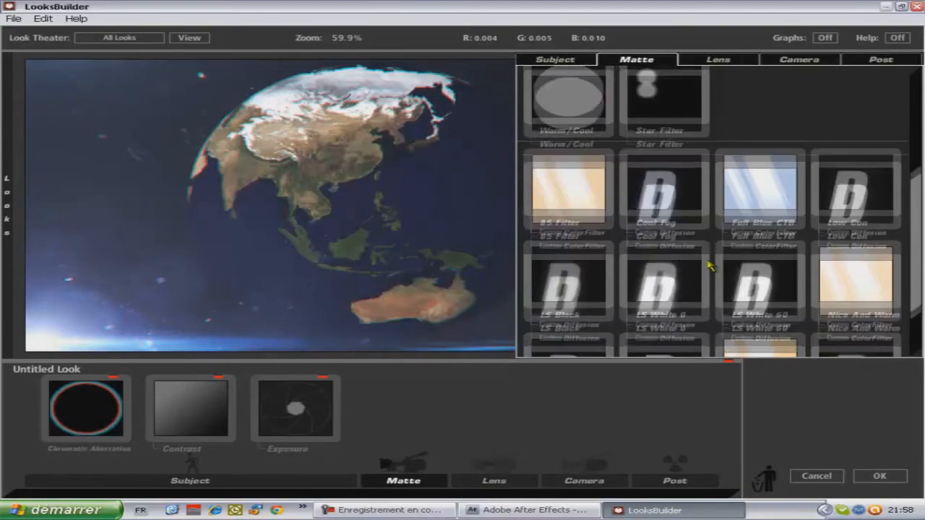
pyautogui.scroll(1, 710, 267)
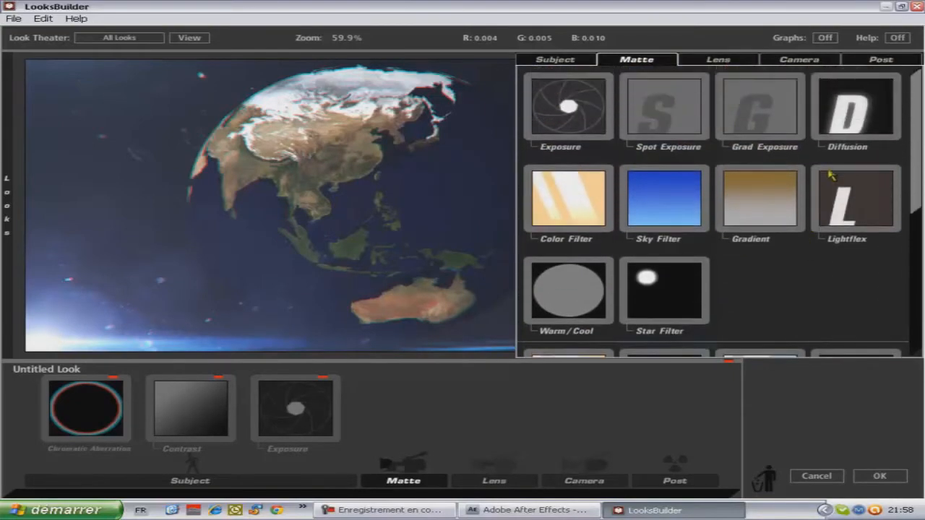
pyautogui.doubleClick(839, 128)
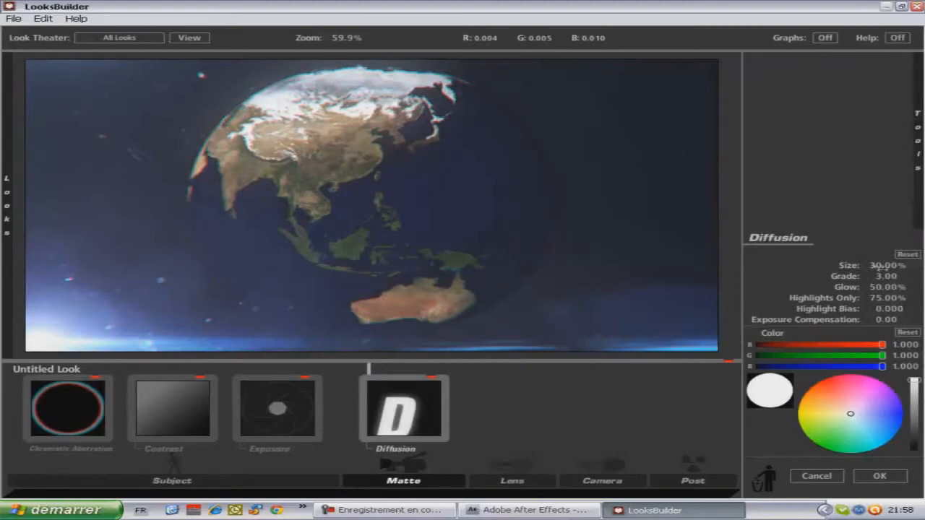
pyautogui.moveTo(887, 276); pyautogui.dragTo(922, 276)
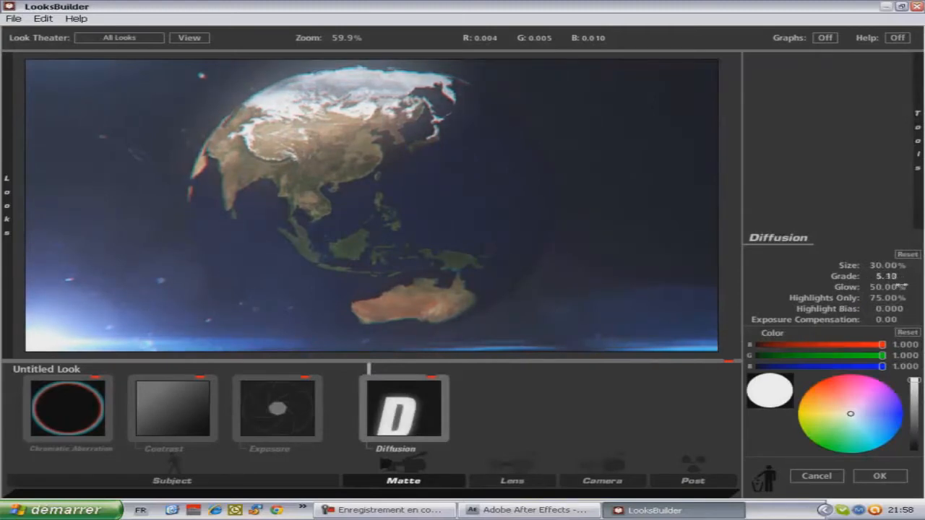
pyautogui.moveTo(891, 288); pyautogui.dragTo(909, 308)
# Step: Try an orange Color Filter after the Diffusion in the Matte stage and replace it with the Full Blue CTB filter
pyautogui.moveTo(923, 155)
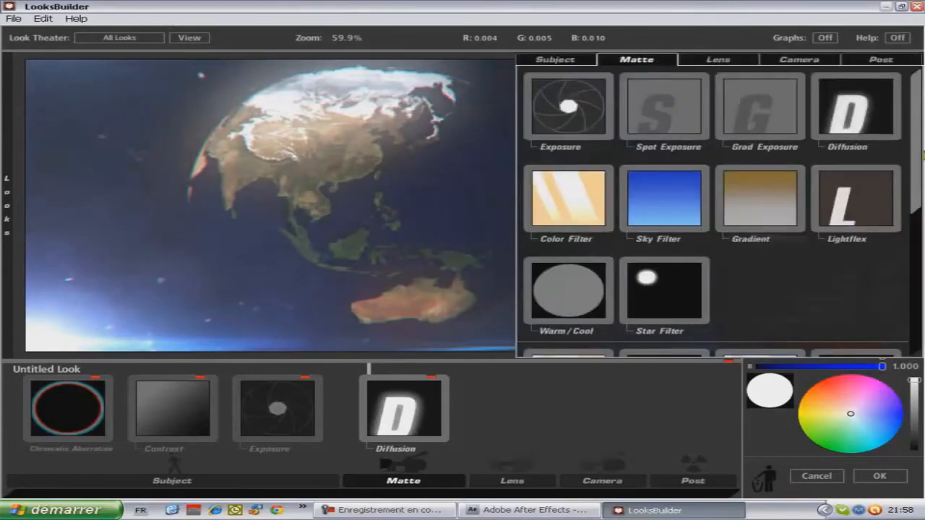
pyautogui.doubleClick(554, 196)
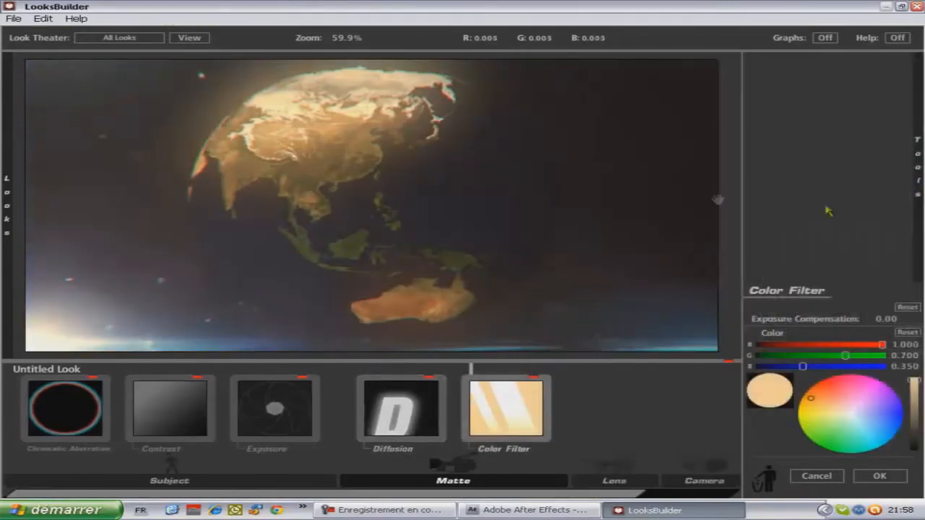
pyautogui.scroll(-3, 788, 217)
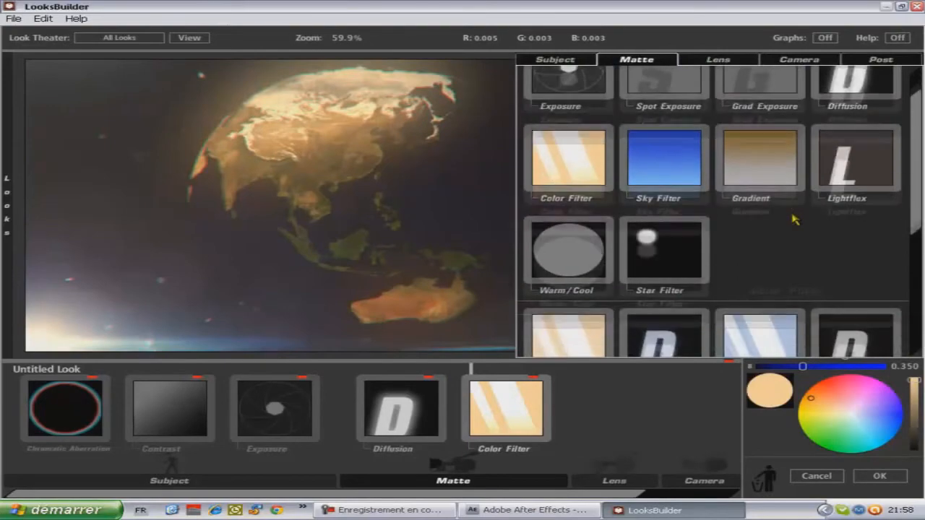
pyautogui.doubleClick(752, 273)
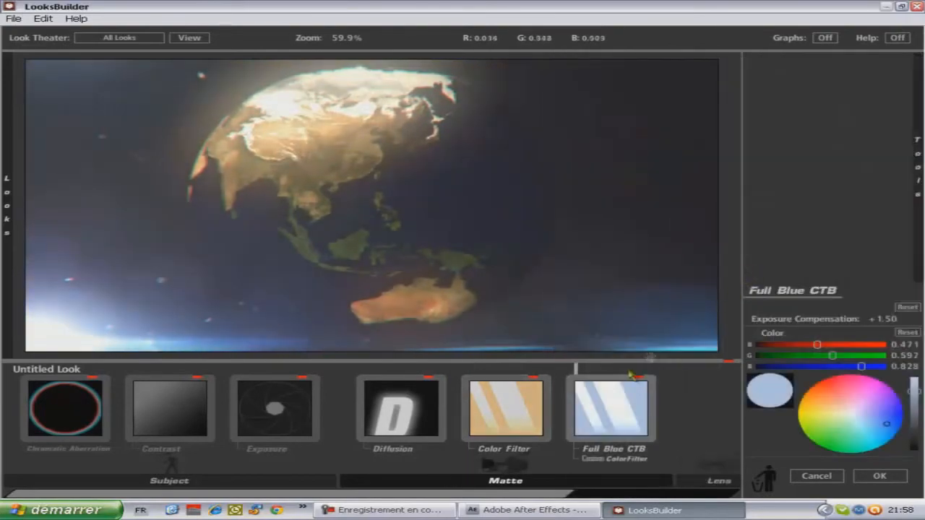
pyautogui.click(524, 421)
pyautogui.press('Delete')
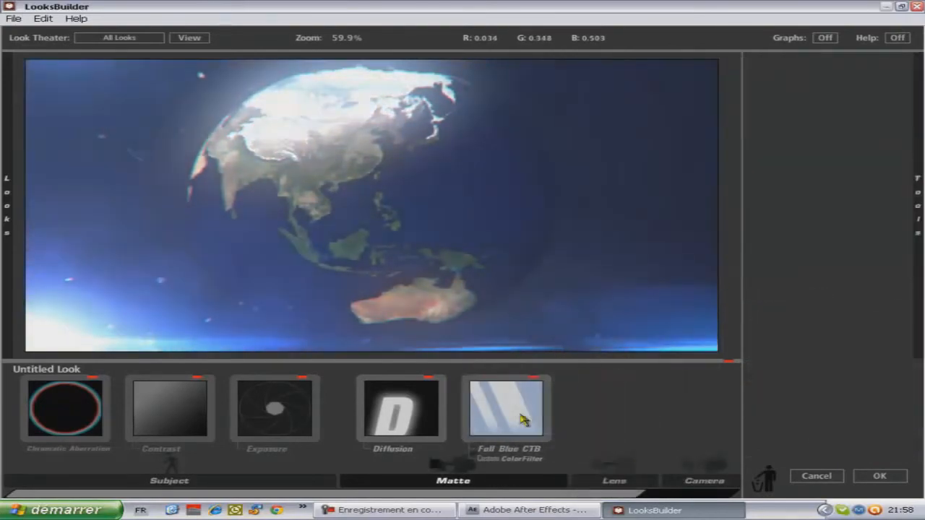
# Step: Replace the Full Blue CTB filter after the Diffusion with a Nice And Warm filter followed by a Full Blue CTB filter
pyautogui.click(477, 426)
pyautogui.press('Delete')
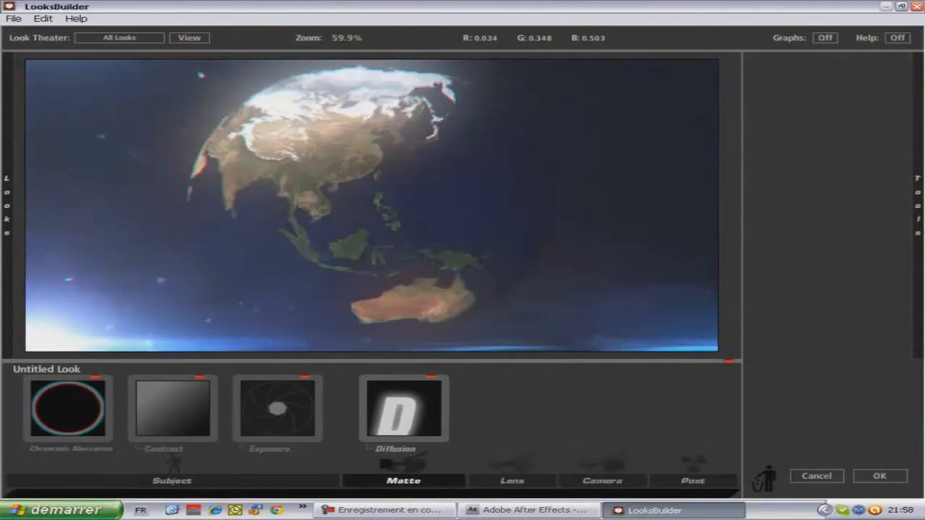
pyautogui.moveTo(915, 199)
pyautogui.scroll(2, 659, 163)
pyautogui.scroll(-4, 612, 154)
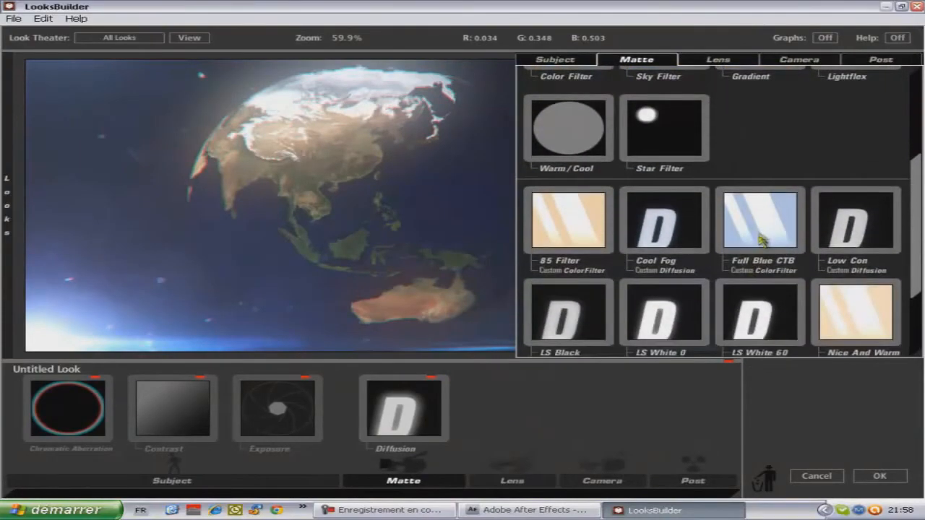
pyautogui.scroll(-3, 762, 241)
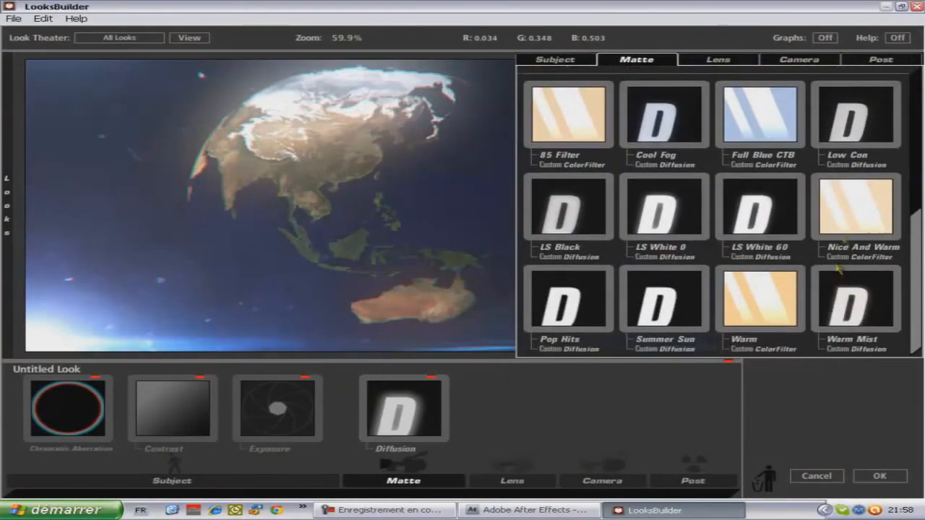
pyautogui.click(847, 216)
pyautogui.click(744, 138)
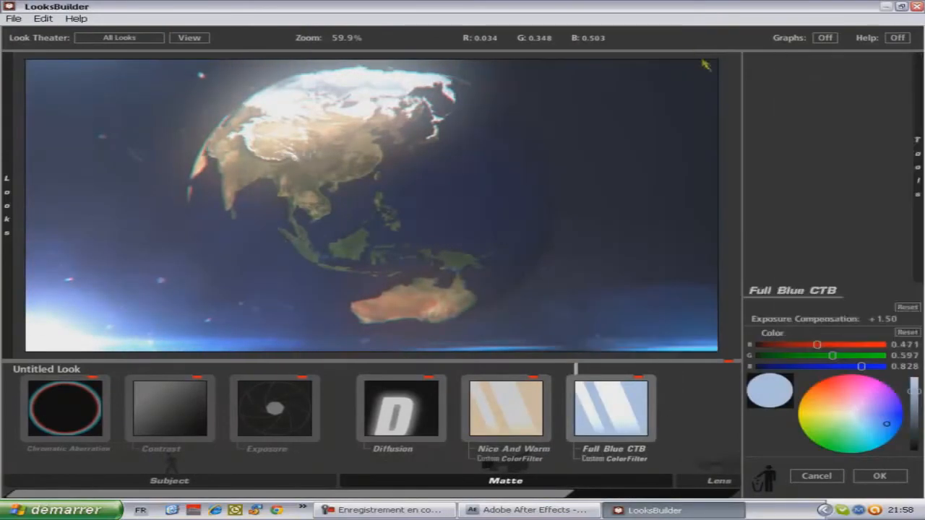
# Step: Add an Edge Softness tool to the Lens stage and widen its sharp central area so the blur is limited to the frame's corners
pyautogui.click(718, 61)
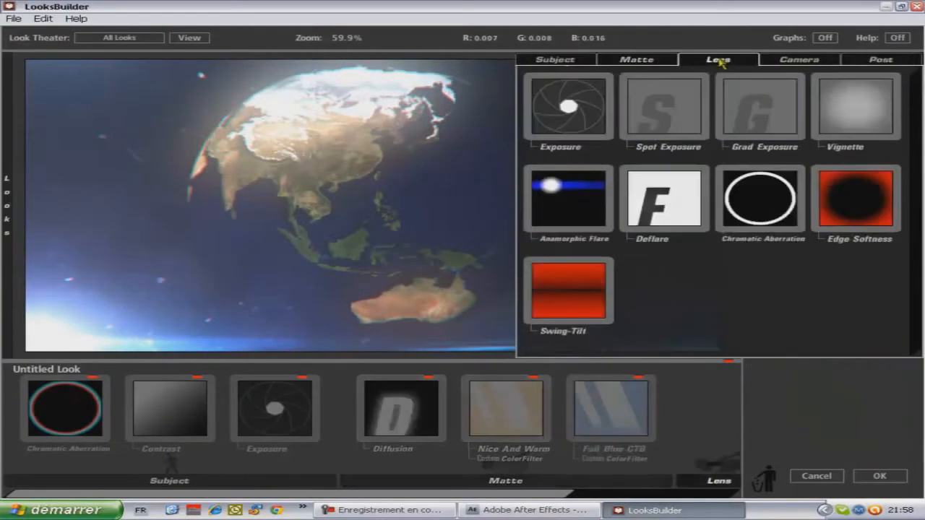
pyautogui.click(855, 209)
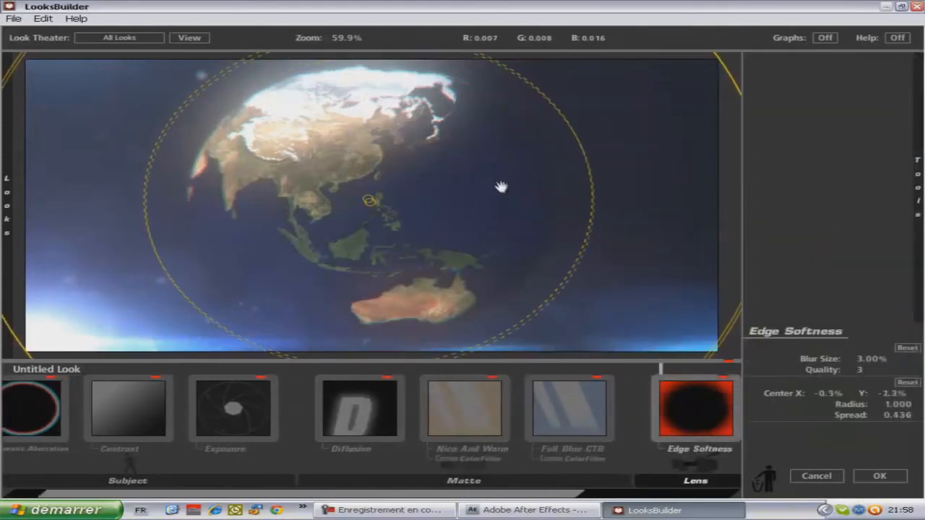
pyautogui.moveTo(580, 223); pyautogui.dragTo(632, 229)
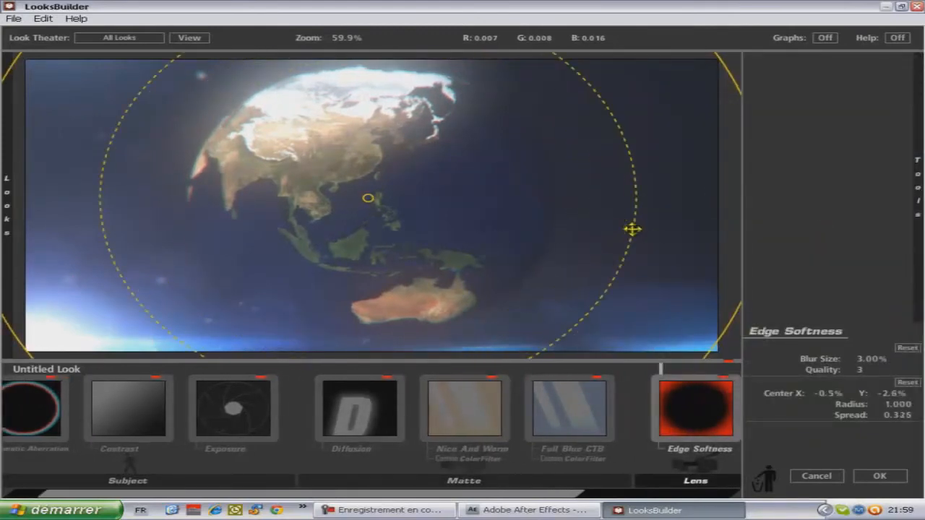
pyautogui.click(635, 451)
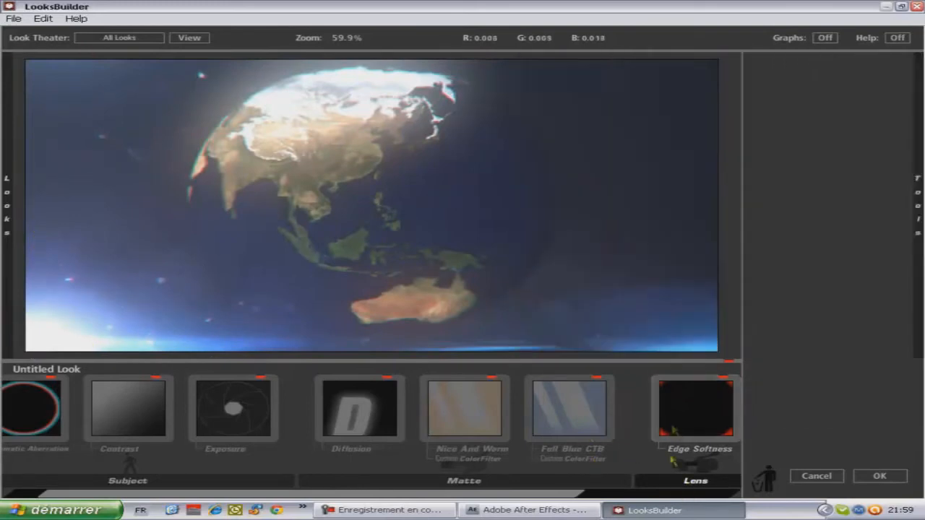
# Step: Add a Vignette to the Lens stage and shape its inner ring around the globe
pyautogui.moveTo(916, 209)
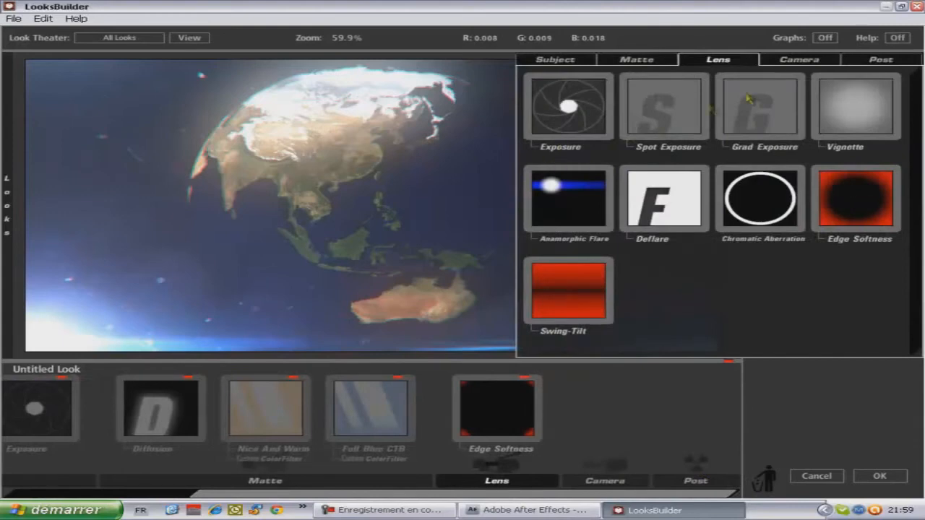
pyautogui.click(892, 121)
pyautogui.moveTo(382, 205); pyautogui.dragTo(537, 219)
# Step: Add a Neg Bleach Bypass to the Camera stage with silver retention 0.0% and exposure compensation -0.80
pyautogui.moveTo(917, 210)
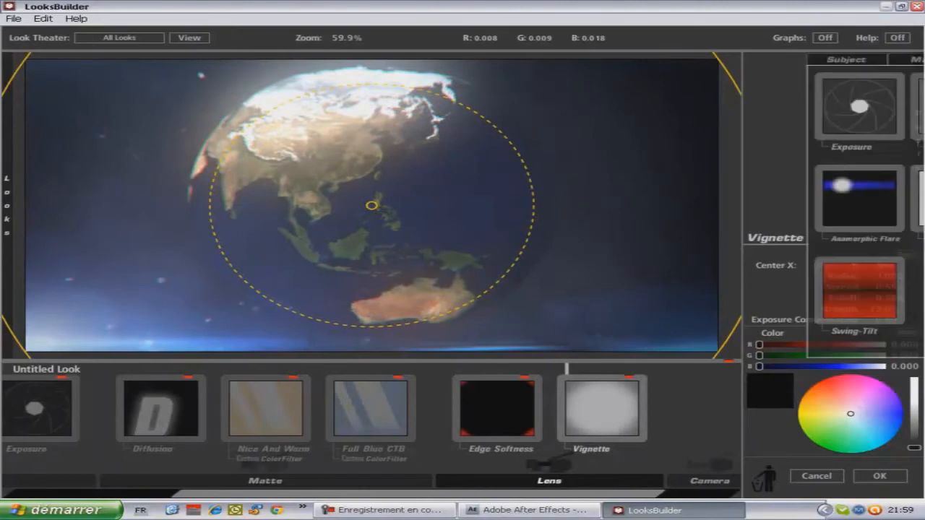
pyautogui.click(778, 59)
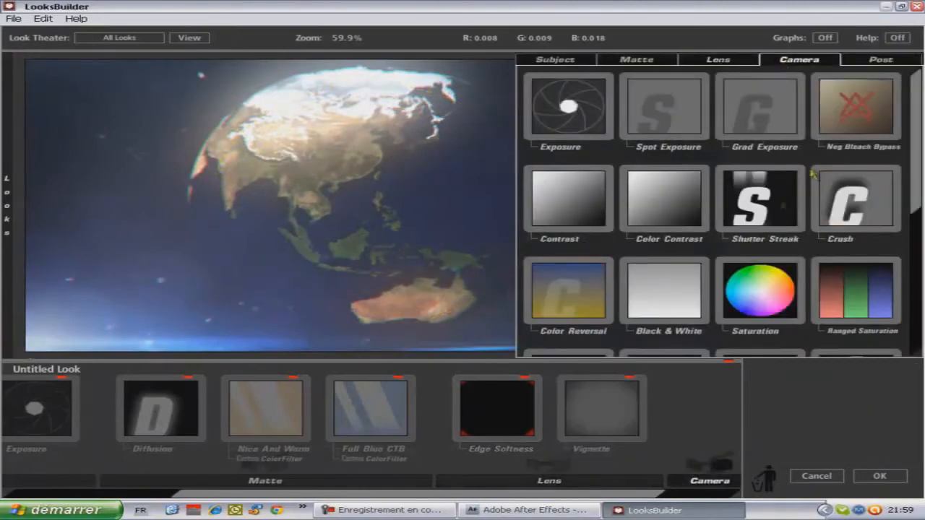
pyautogui.click(841, 127)
pyautogui.moveTo(876, 358); pyautogui.dragTo(896, 369)
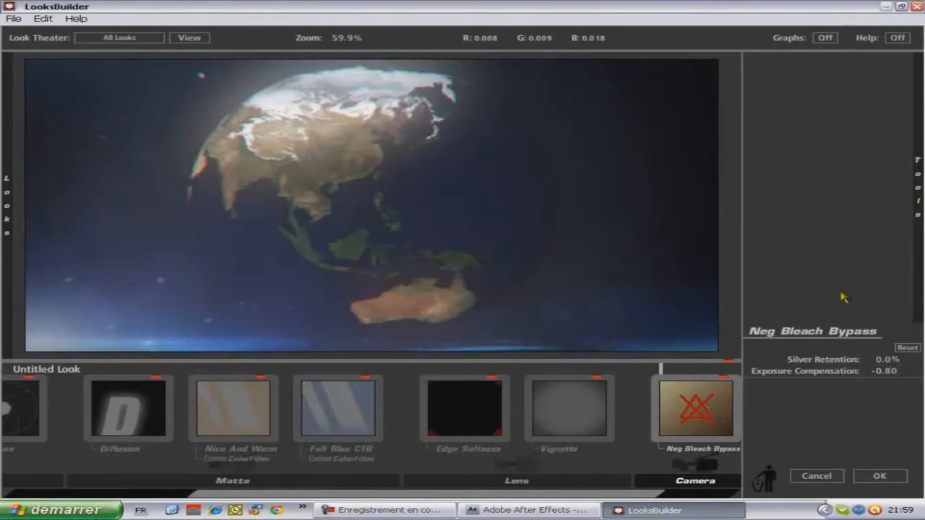
pyautogui.press('Delete')
pyautogui.click(43, 18)
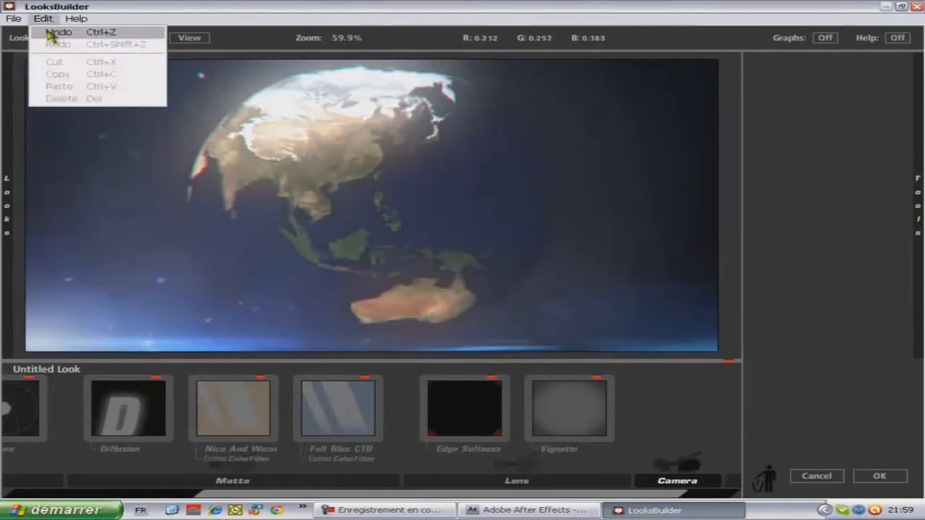
pyautogui.click(49, 32)
pyautogui.moveTo(918, 206)
pyautogui.scroll(-1, 798, 233)
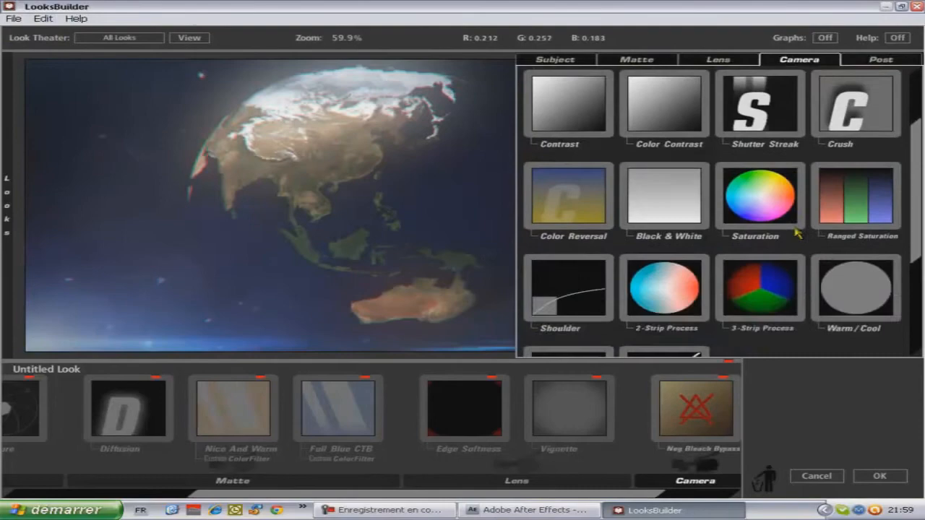
pyautogui.scroll(-1, 798, 232)
pyautogui.doubleClick(762, 153)
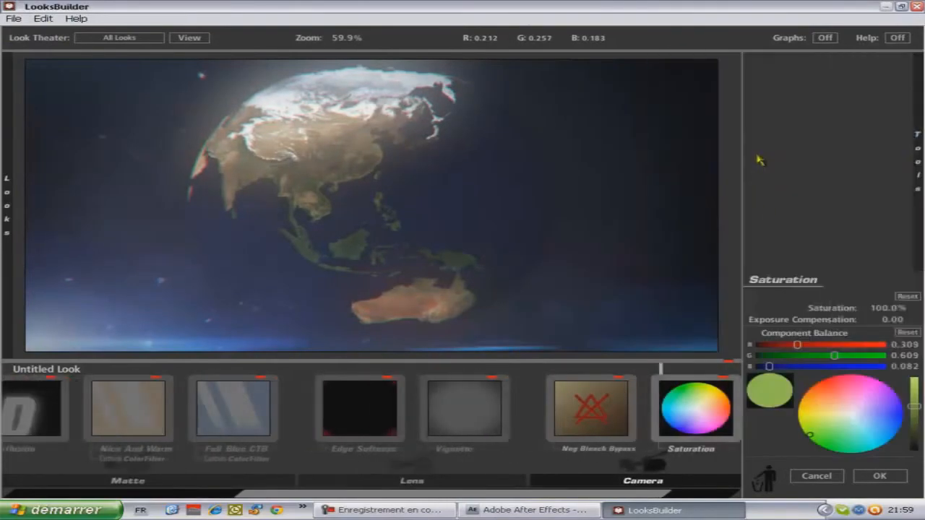
pyautogui.click(45, 18)
pyautogui.click(49, 32)
# Step: Add a Crush tool to the Post stage with gamma 3.82 and exposure compensation +1.10, and apply the finished look
pyautogui.moveTo(917, 137)
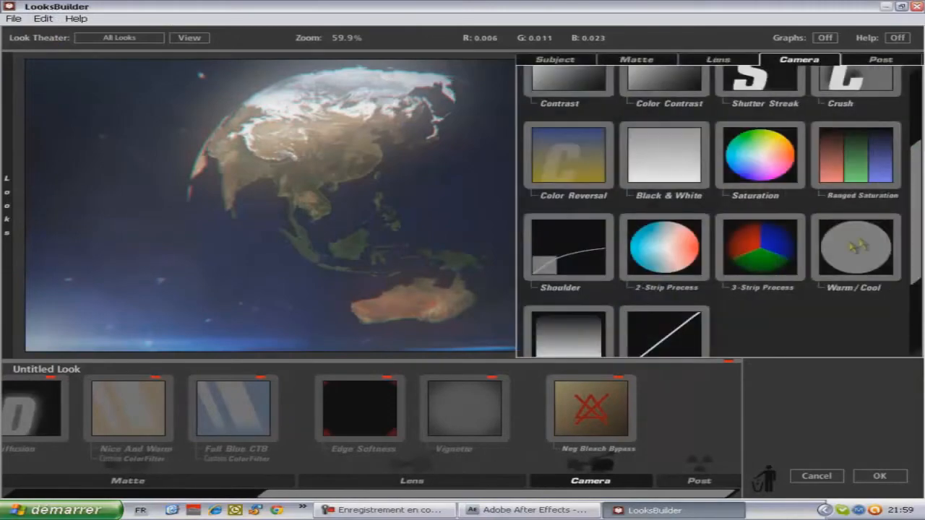
pyautogui.click(880, 59)
pyautogui.scroll(3, 740, 203)
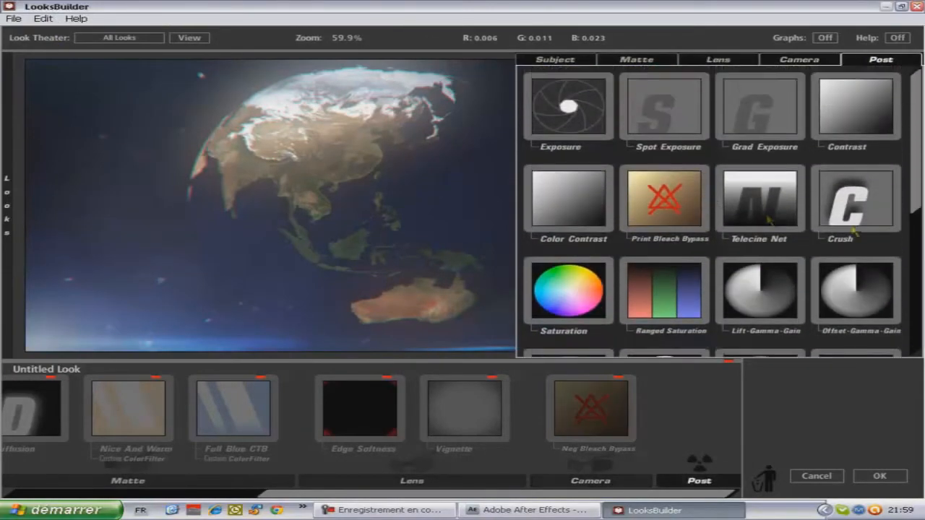
pyautogui.click(844, 199)
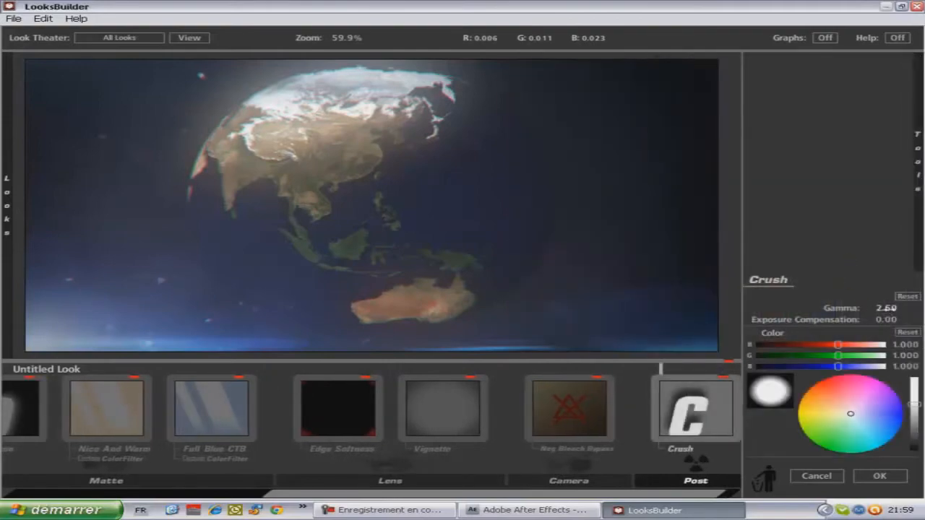
pyautogui.moveTo(882, 319)
pyautogui.mouseDown()
pyautogui.moveTo(918, 314)
pyautogui.moveTo(881, 317)
pyautogui.mouseUp()
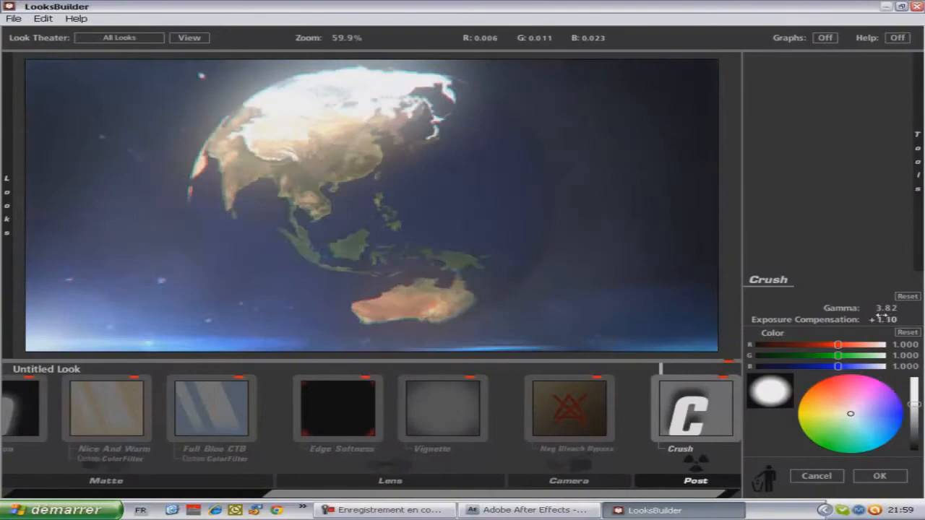
pyautogui.click(880, 476)
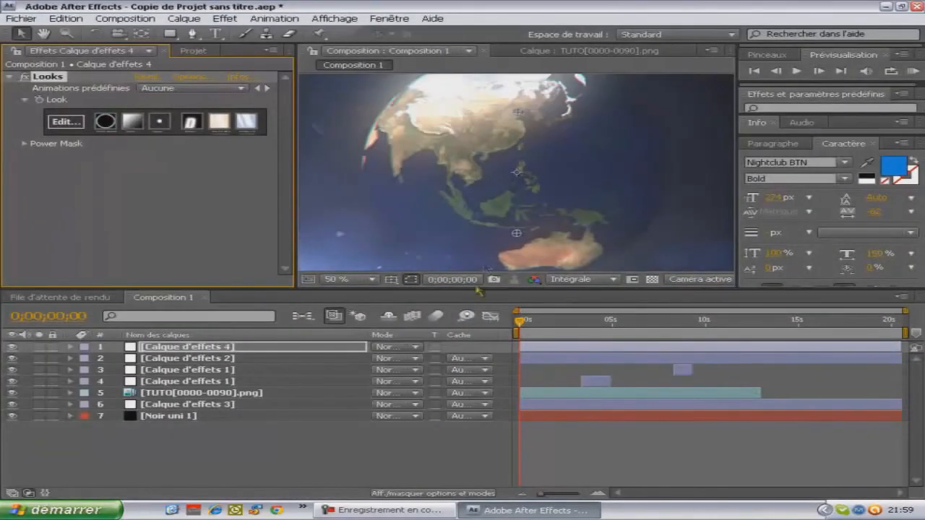
# Step: Review the graded composition at several points in time and inspect the effects on the individual adjustment layers
pyautogui.scroll(-1, 496, 145)
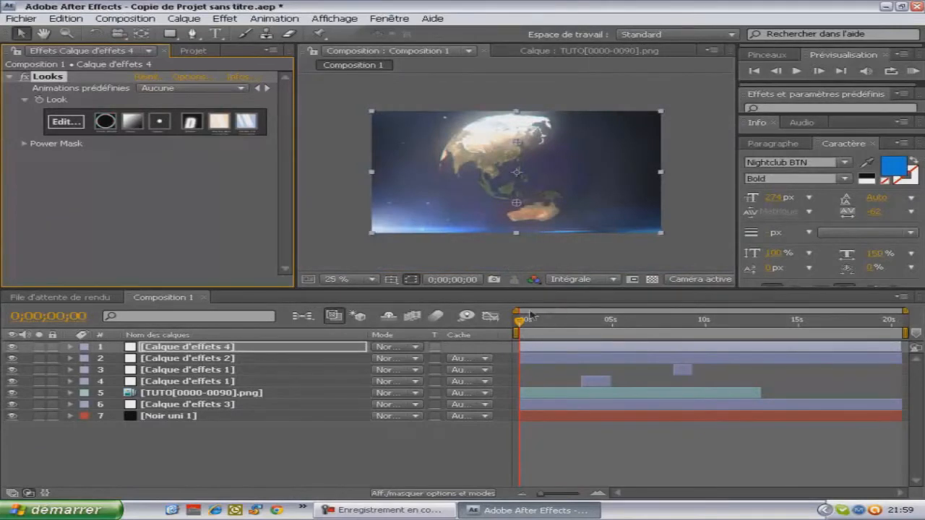
pyautogui.moveTo(519, 325); pyautogui.dragTo(477, 320)
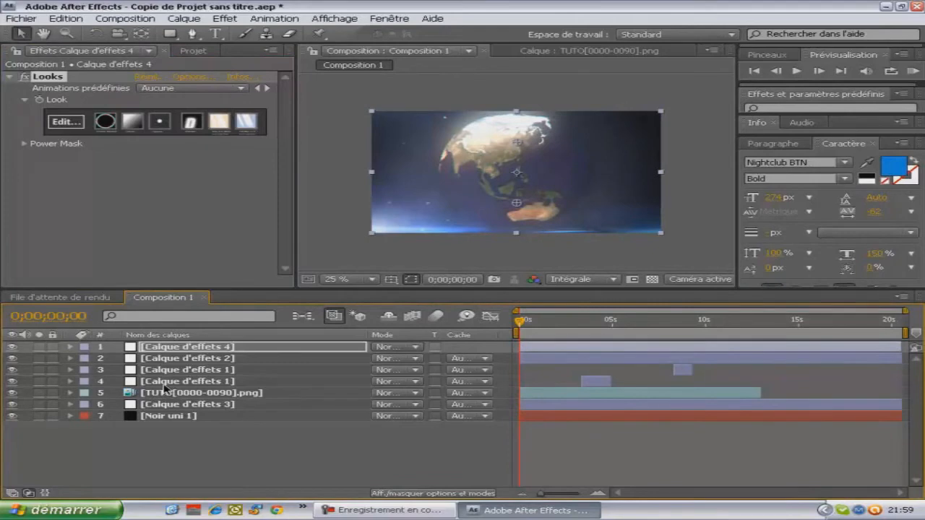
pyautogui.click(177, 405)
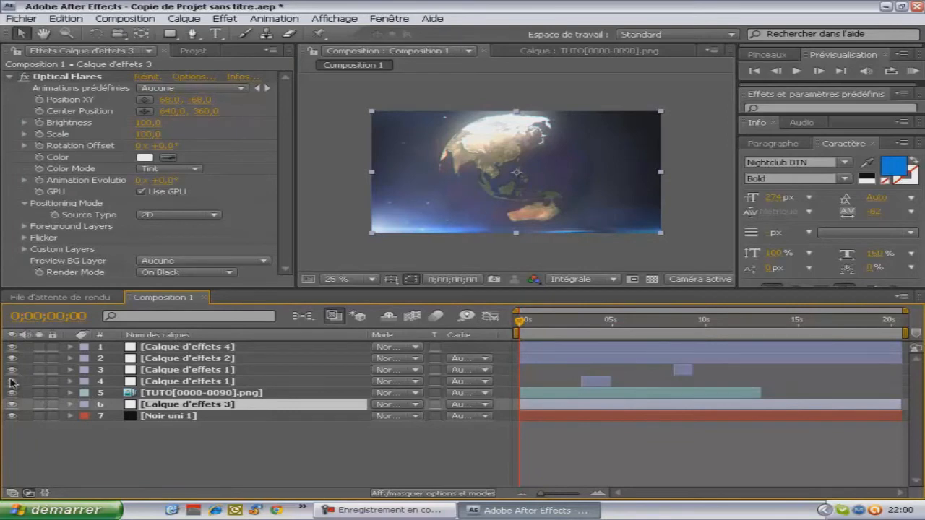
pyautogui.click(181, 383)
pyautogui.click(167, 367)
pyautogui.click(10, 369)
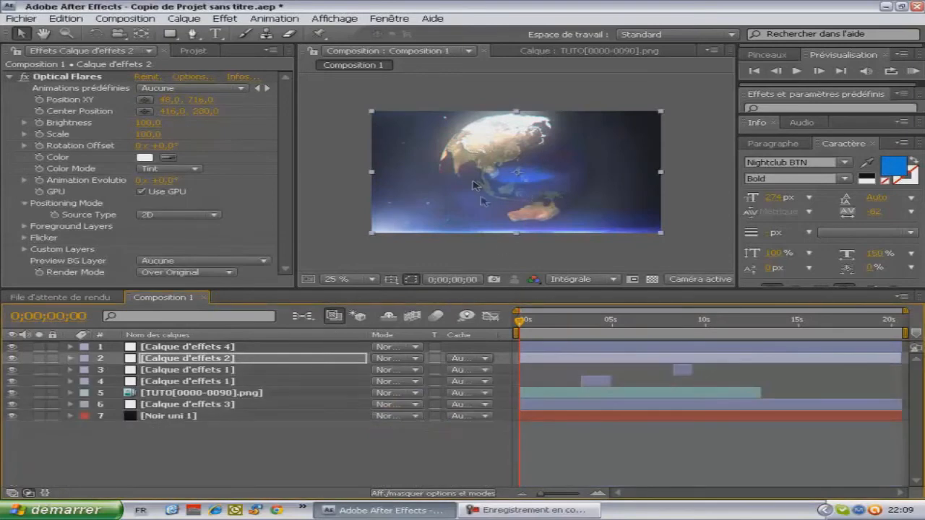
pyautogui.click(672, 327)
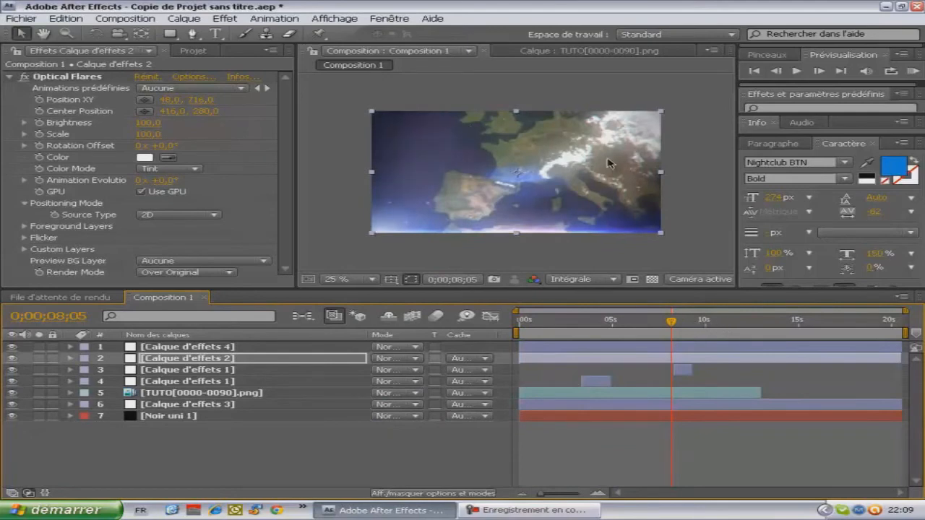
pyautogui.click(713, 321)
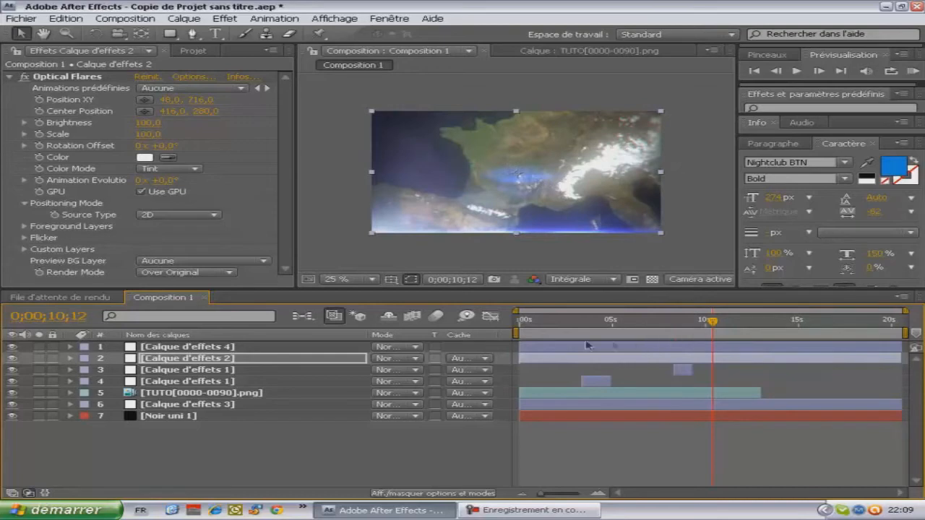
# Step: Create an opacity keyframe of 100% at 0;00;00;04 on the Calque d'effets 2 flare layer
pyautogui.click(524, 321)
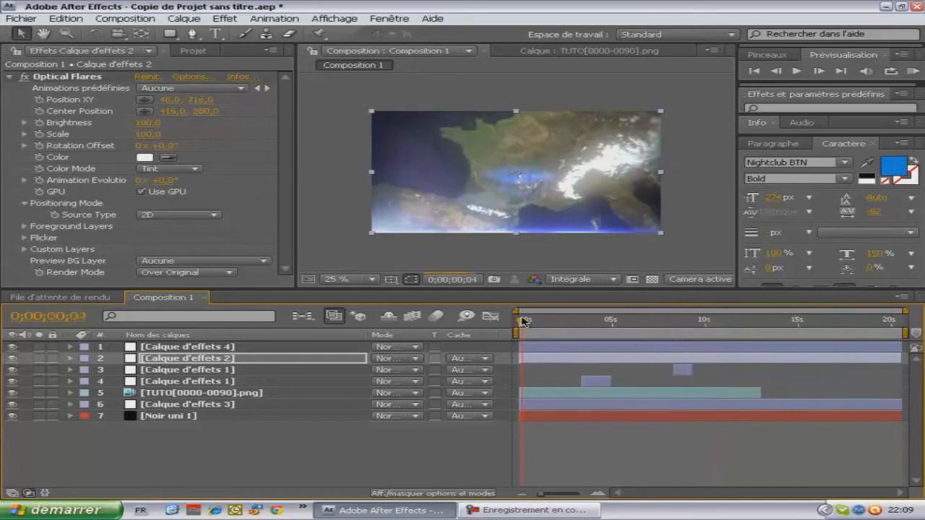
pyautogui.click(162, 361)
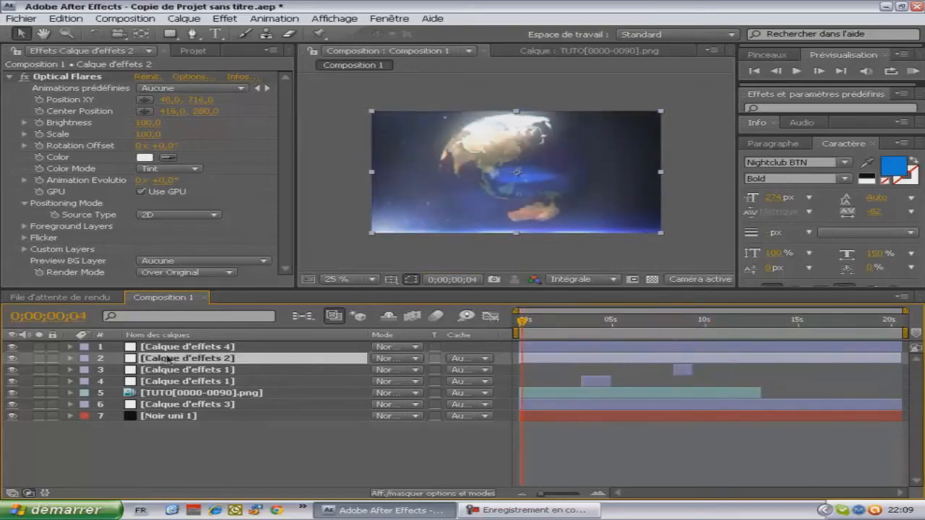
pyautogui.click(10, 359)
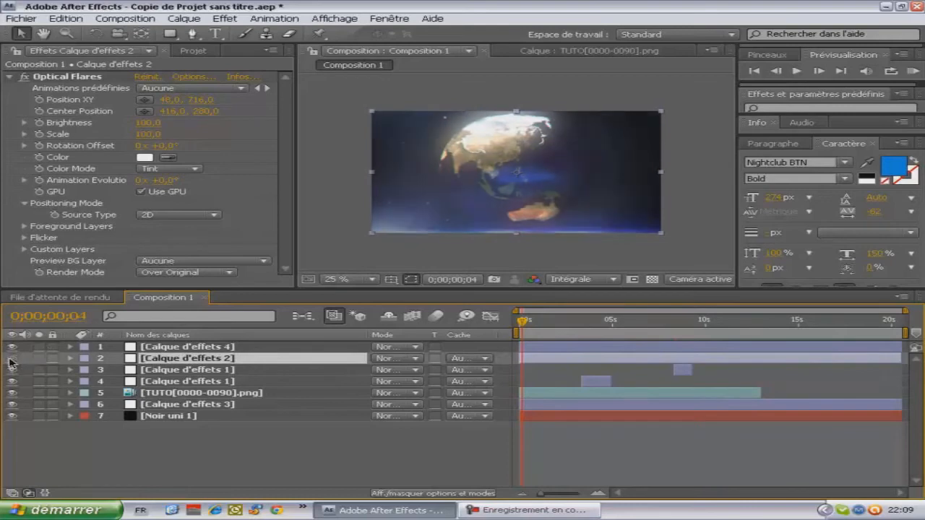
pyautogui.click(10, 359)
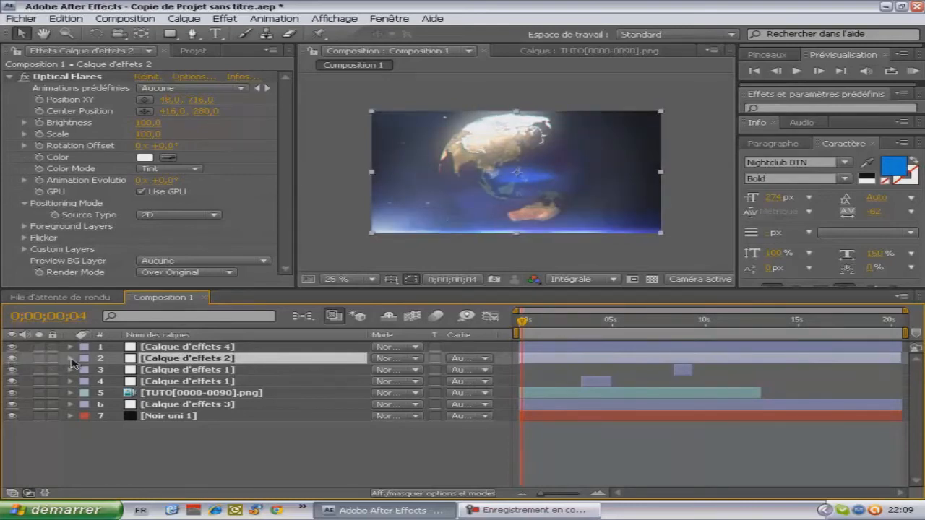
pyautogui.click(70, 358)
pyautogui.click(86, 381)
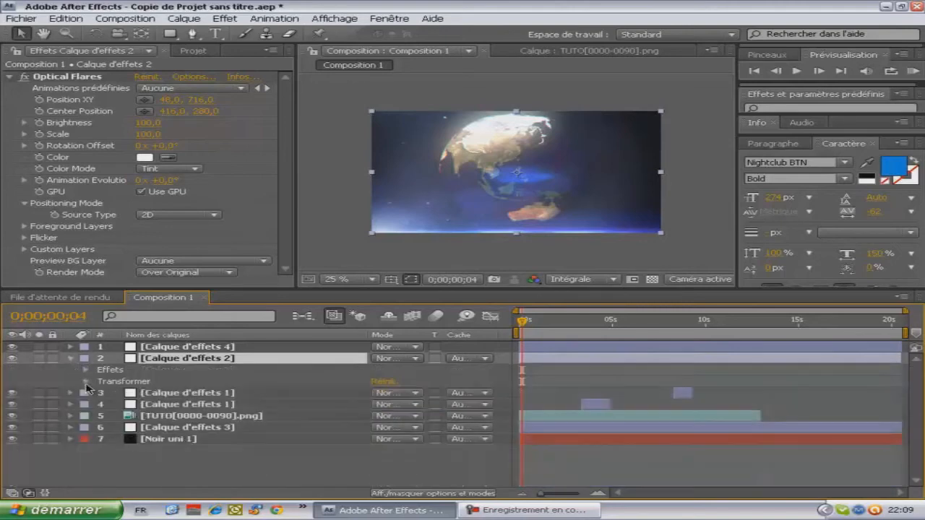
pyautogui.click(86, 382)
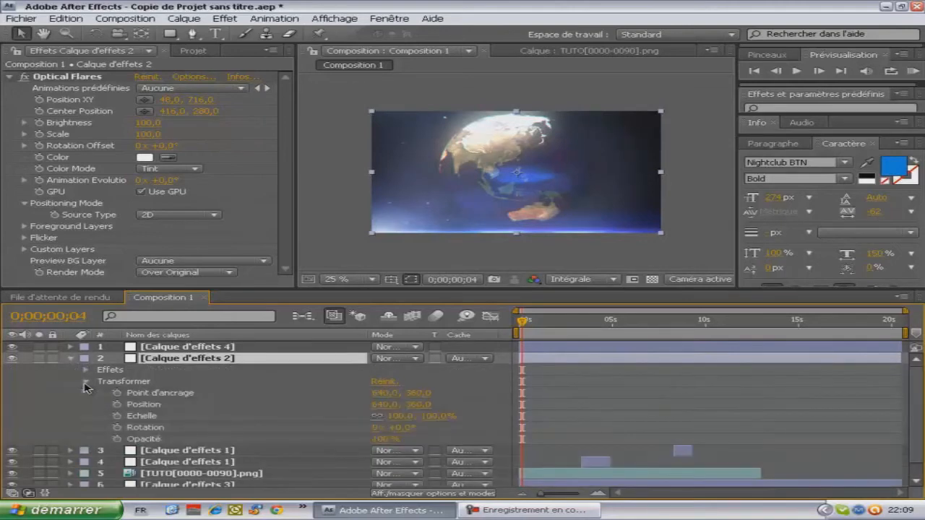
pyautogui.click(118, 439)
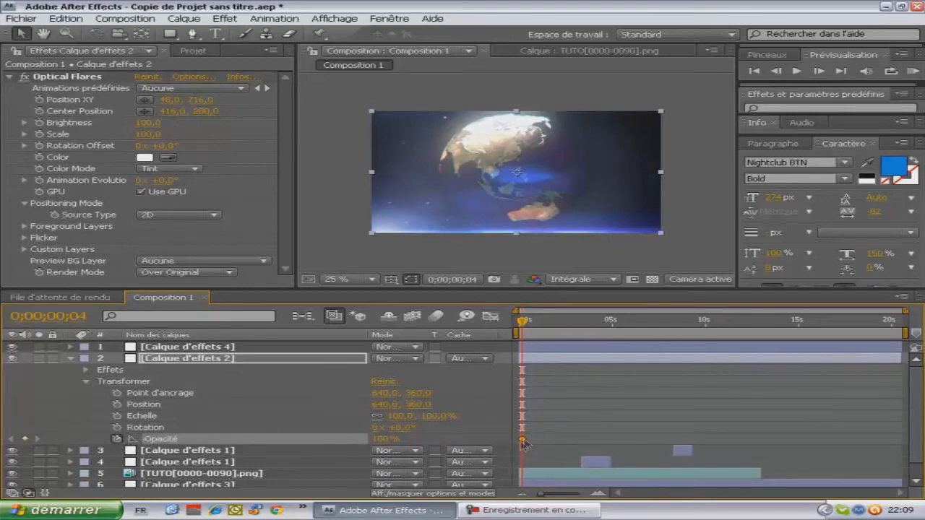
# Step: Add an opacity keyframe of 50% at 0;00;12;19 on the Calque d'effets 2 flare layer
pyautogui.moveTo(522, 324); pyautogui.dragTo(757, 326)
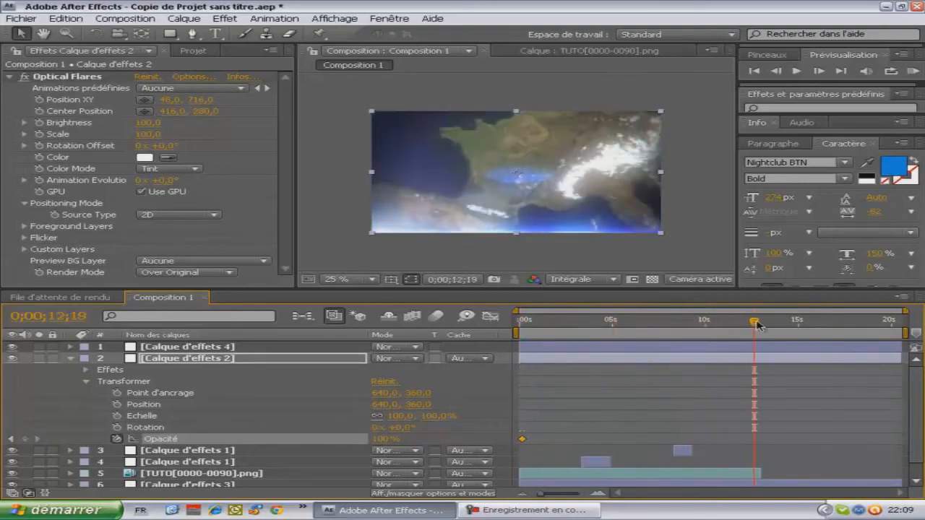
pyautogui.moveTo(392, 442); pyautogui.dragTo(254, 448)
pyautogui.moveTo(182, 449); pyautogui.dragTo(182, 450)
pyautogui.click(384, 442)
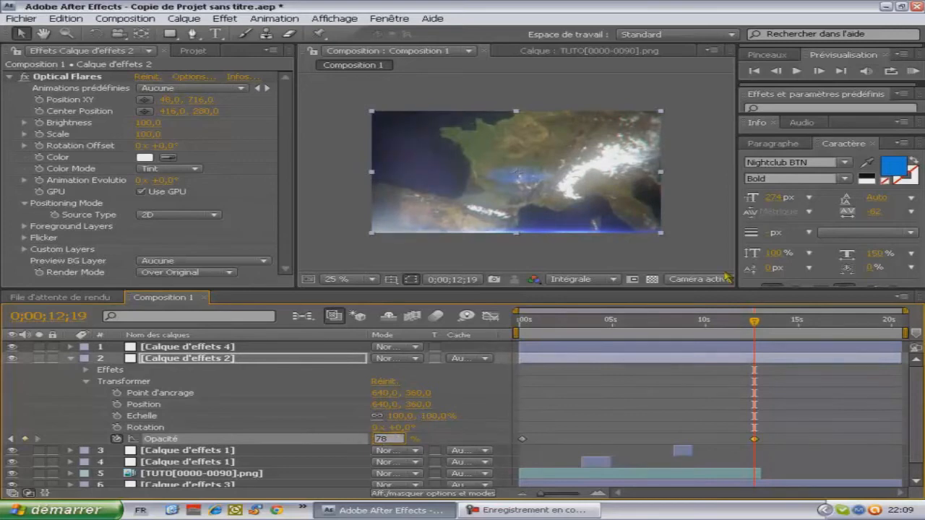
pyautogui.press('Return')
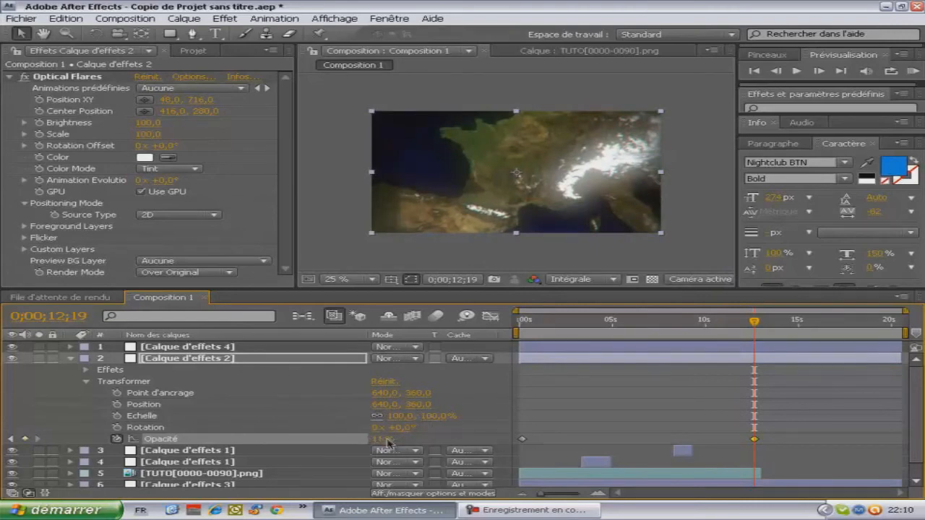
pyautogui.moveTo(388, 444)
pyautogui.mouseDown()
pyautogui.moveTo(378, 448)
pyautogui.moveTo(390, 439)
pyautogui.mouseUp()
pyautogui.moveTo(437, 437)
pyautogui.mouseDown()
pyautogui.moveTo(377, 444)
pyautogui.moveTo(448, 438)
pyautogui.mouseUp()
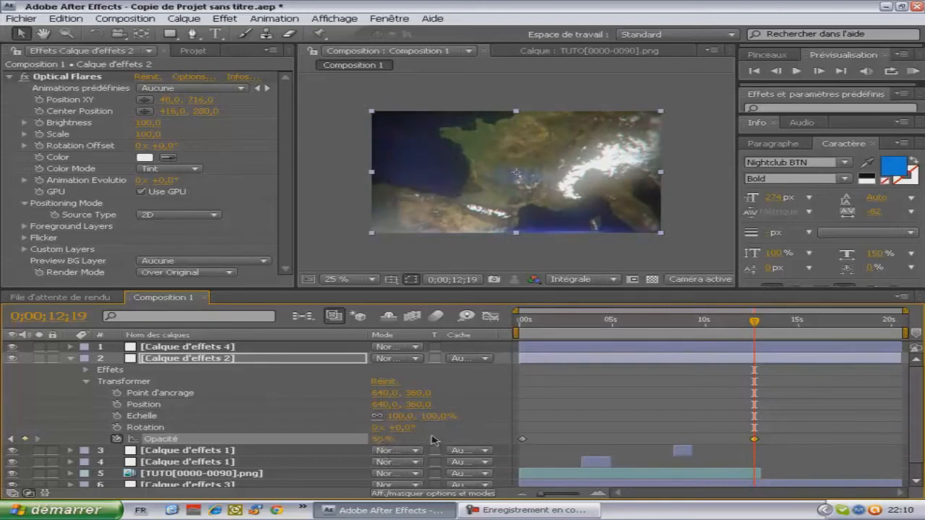
pyautogui.moveTo(393, 440); pyautogui.dragTo(373, 440)
pyautogui.click(26, 439)
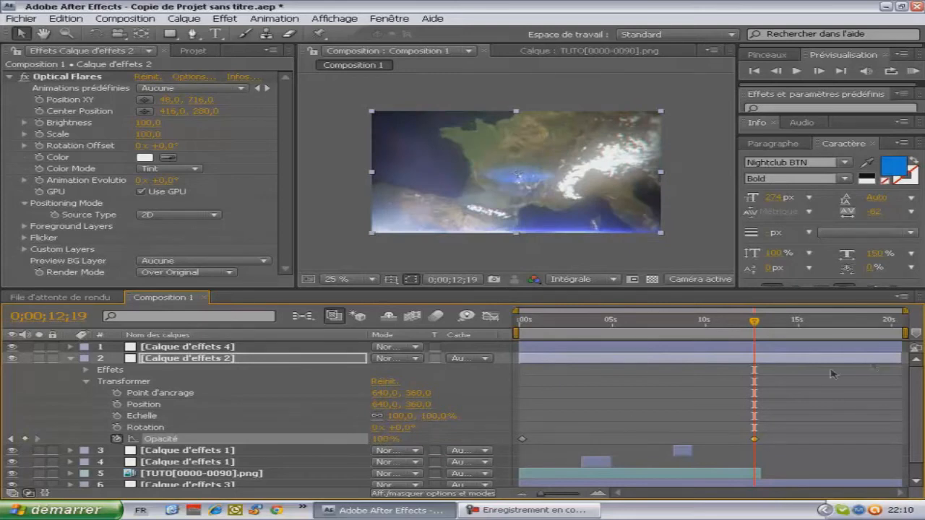
pyautogui.click(383, 439)
pyautogui.press('Return')
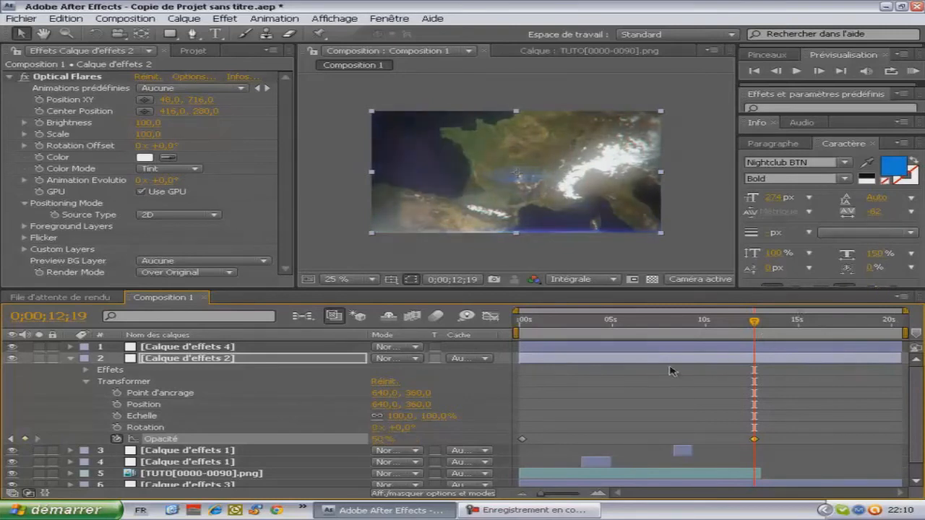
# Step: Preview the flare's opacity animation from the start of the composition to just past the end of the Earth footage
pyautogui.click(522, 323)
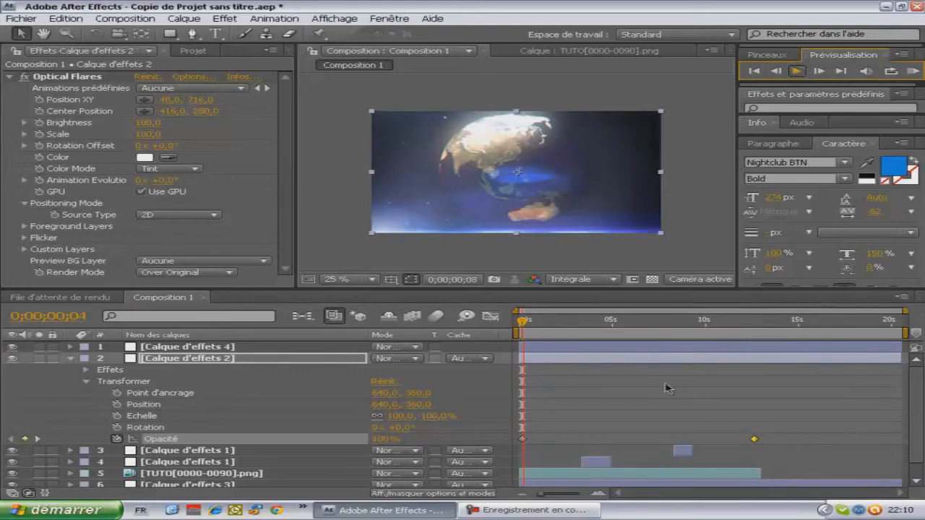
pyautogui.moveTo(523, 322); pyautogui.dragTo(504, 331)
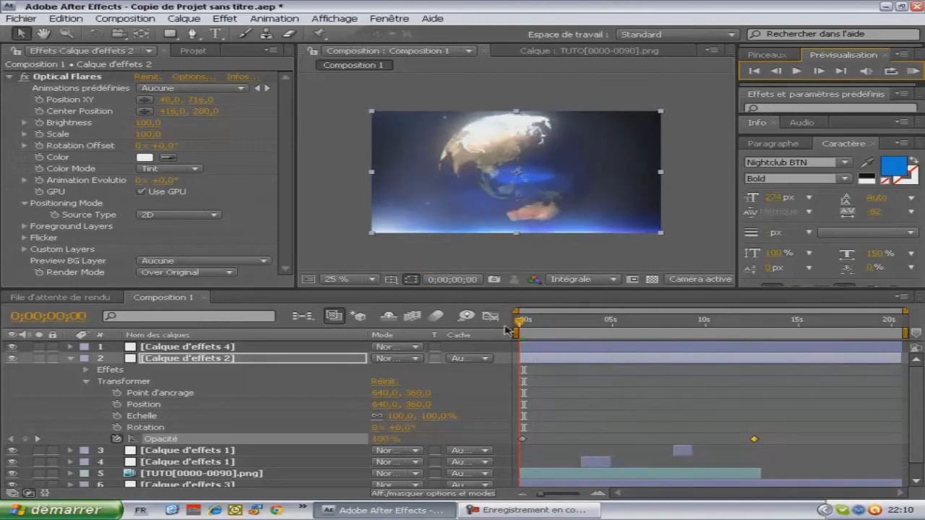
pyautogui.moveTo(519, 324); pyautogui.dragTo(781, 311)
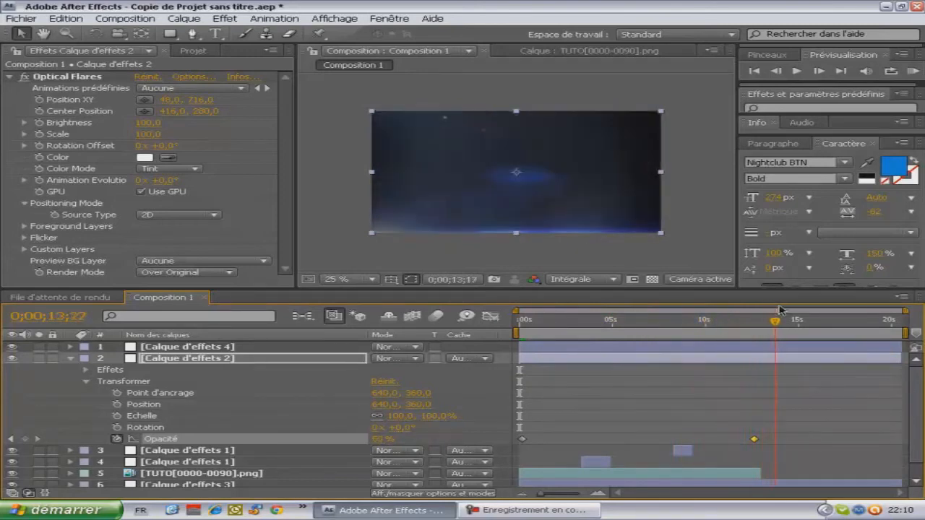
# Step: Move the first opacity keyframe of Calque d'effets 2 to about 1 second and check the fade up to 0;00;12;18
pyautogui.click(534, 443)
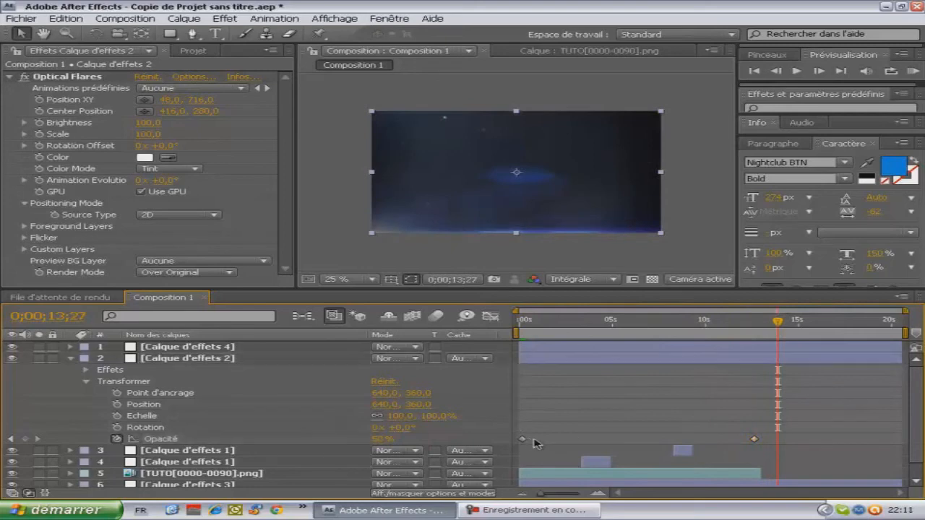
pyautogui.moveTo(523, 439); pyautogui.dragTo(551, 443)
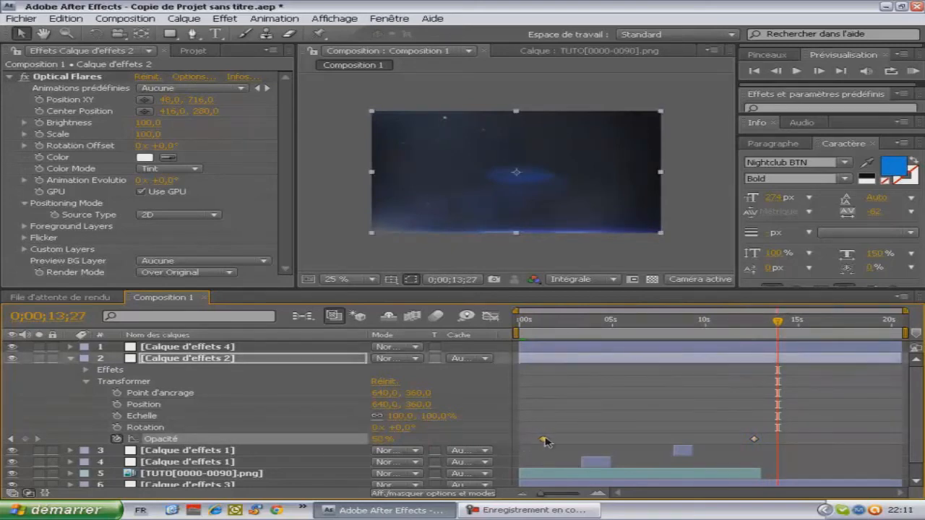
pyautogui.click(551, 328)
pyautogui.moveTo(551, 328); pyautogui.dragTo(754, 325)
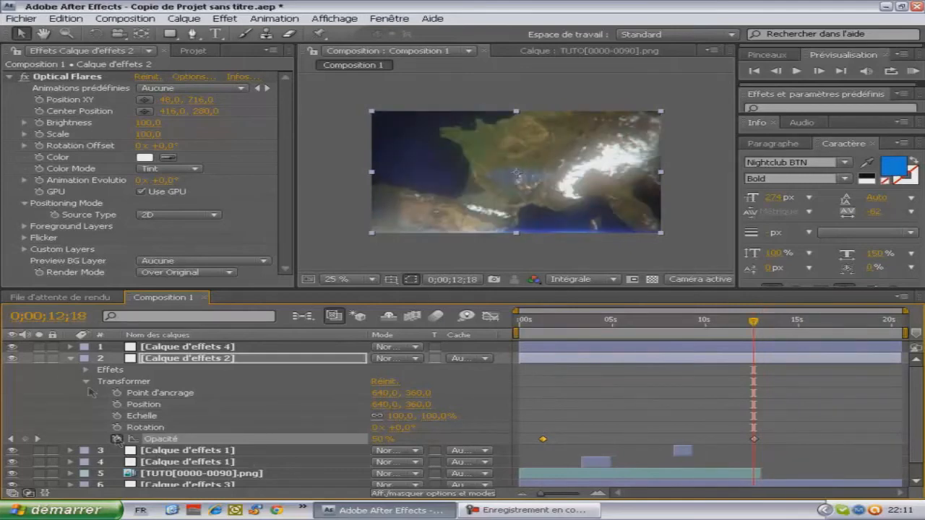
pyautogui.click(70, 358)
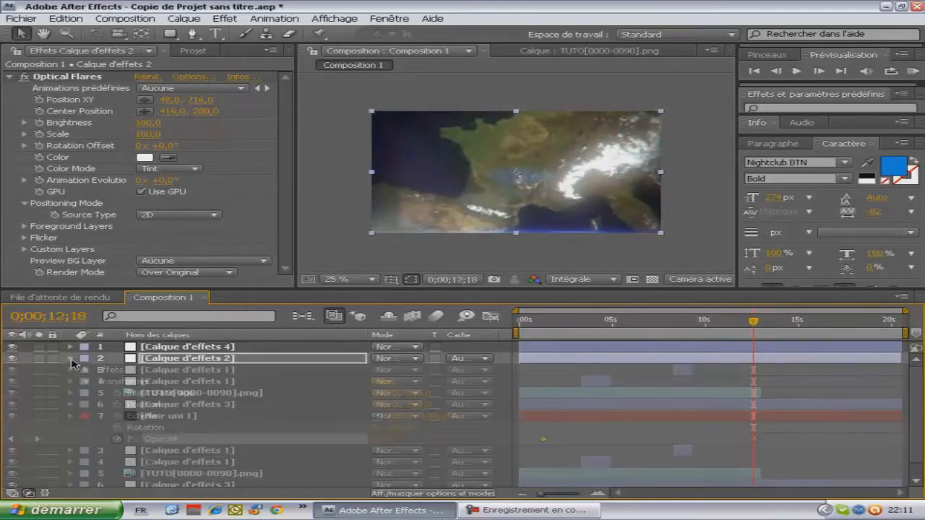
# Step: Fade out the TUTO[0000-0090].png layer with opacity keyframes of 100% at 0;00;12;18 and 0% at 0;00;13;05
pyautogui.click(200, 393)
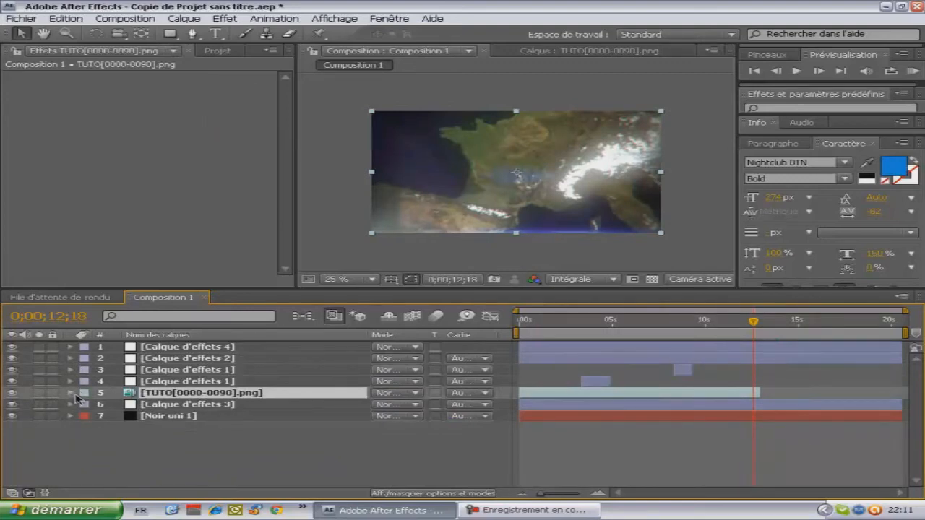
pyautogui.click(70, 393)
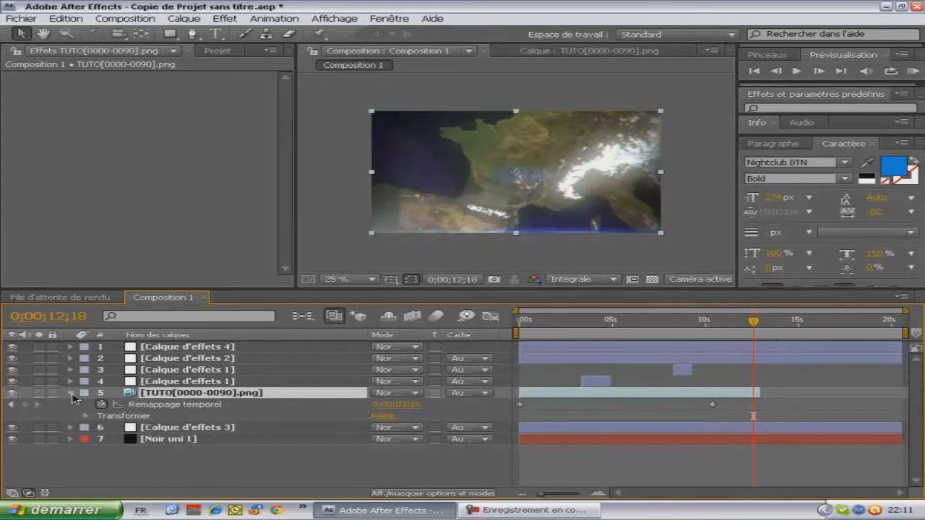
pyautogui.click(86, 417)
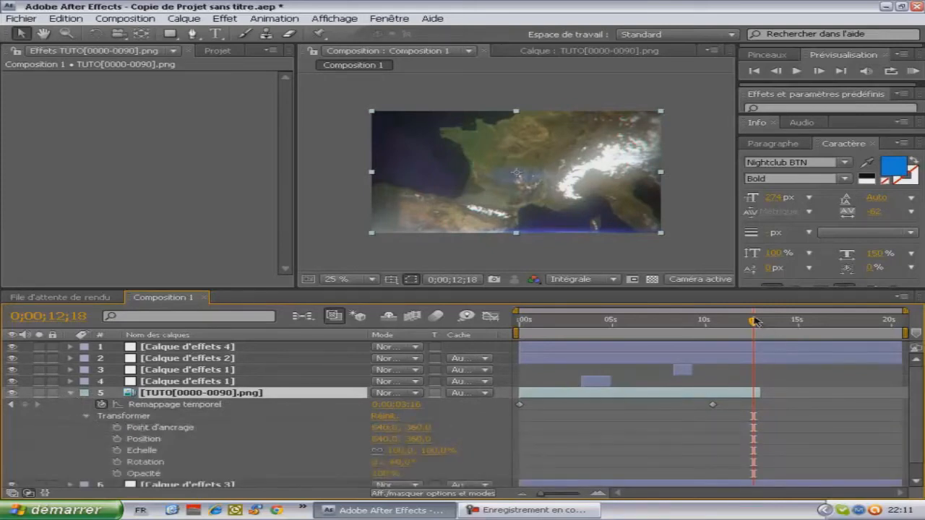
pyautogui.click(116, 473)
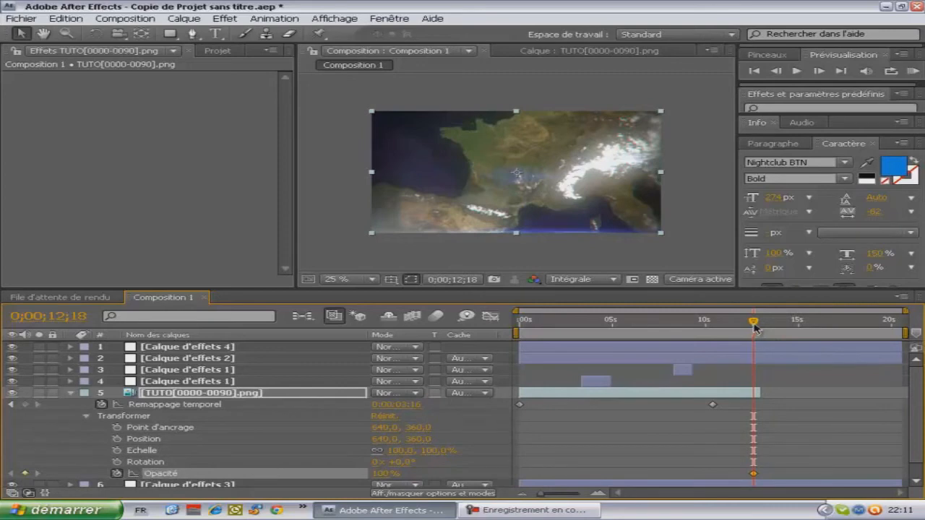
pyautogui.moveTo(755, 328)
pyautogui.mouseDown()
pyautogui.moveTo(780, 327)
pyautogui.moveTo(764, 327)
pyautogui.mouseUp()
pyautogui.click(385, 473)
pyautogui.press('Return')
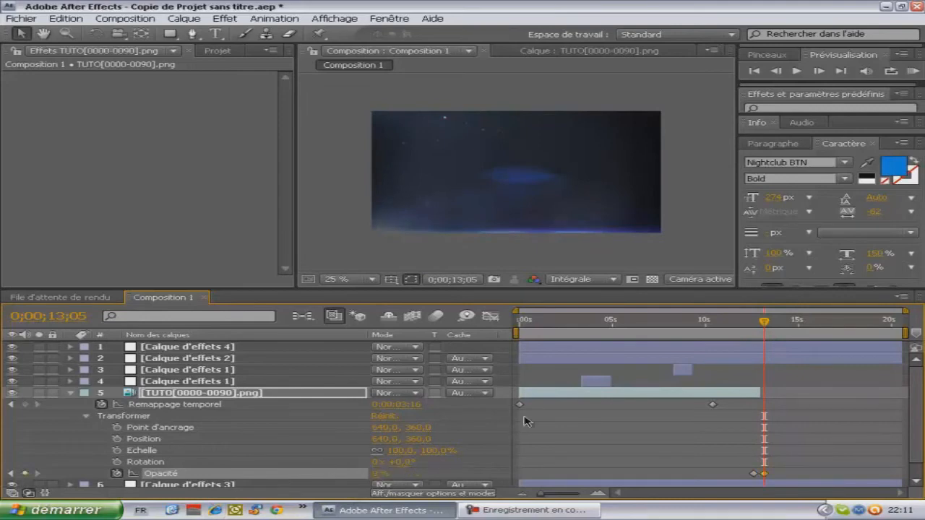
# Step: Shift the 100% opacity keyframe of the TUTO[0000-0090].png layer slightly earlier and check the fade-out
pyautogui.moveTo(764, 325)
pyautogui.mouseDown()
pyautogui.moveTo(754, 324)
pyautogui.moveTo(764, 326)
pyautogui.mouseUp()
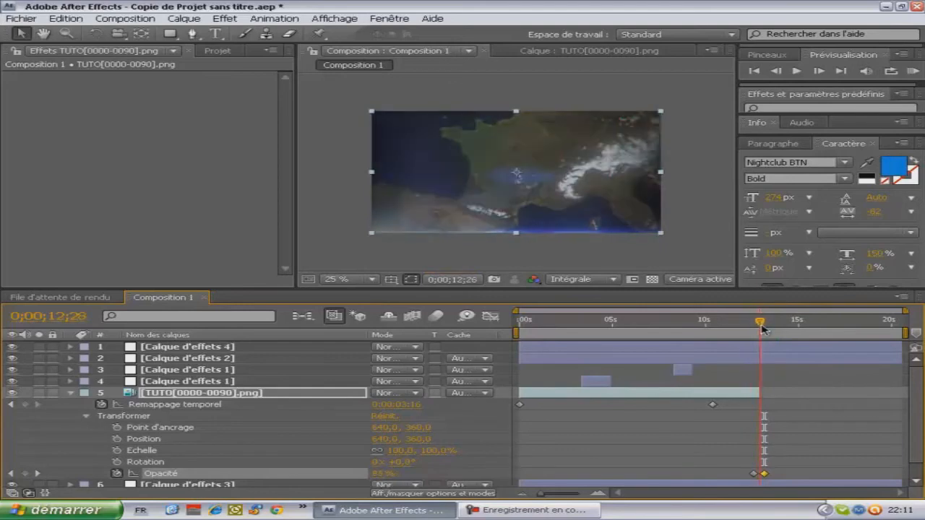
pyautogui.click(752, 474)
pyautogui.moveTo(762, 322)
pyautogui.mouseDown()
pyautogui.moveTo(744, 325)
pyautogui.moveTo(771, 324)
pyautogui.moveTo(681, 328)
pyautogui.moveTo(764, 328)
pyautogui.mouseUp()
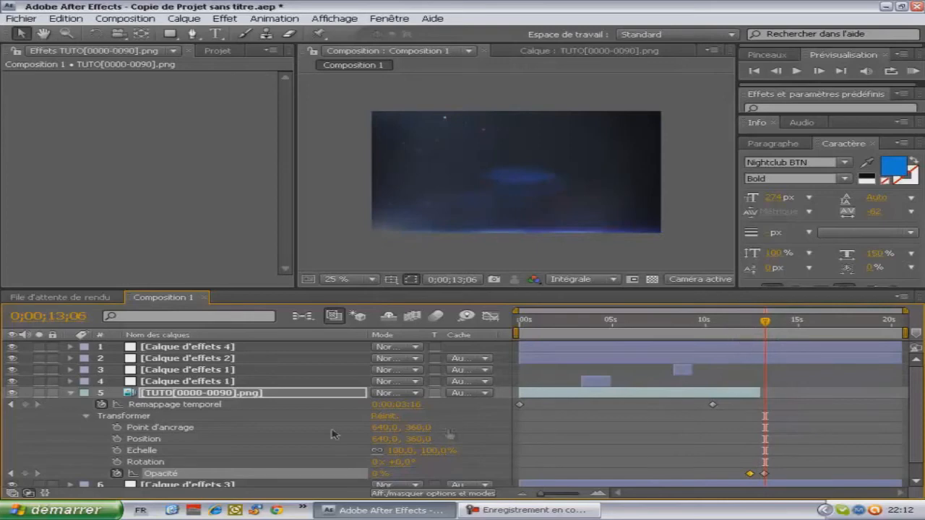
pyautogui.click(70, 393)
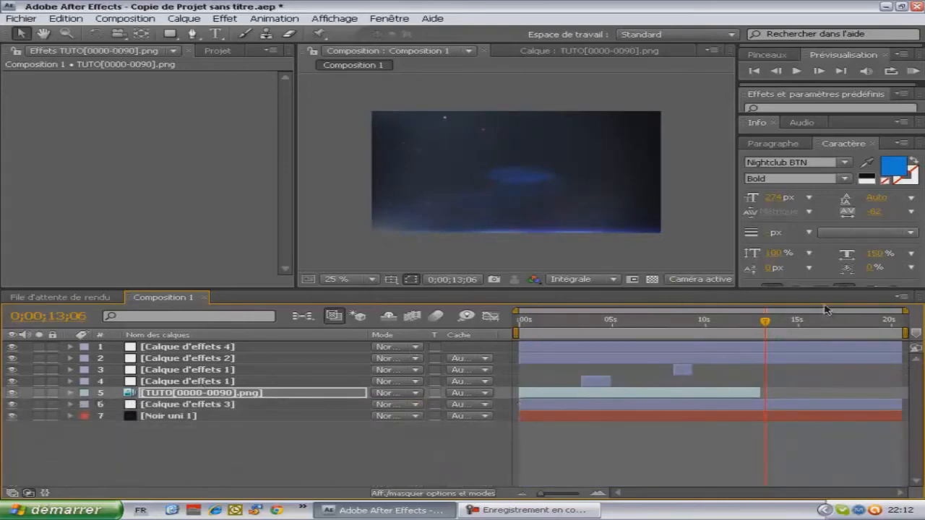
# Step: Inspect the upper adjustment layers and compare the frame with Calque d'effets 2 hidden and shown
pyautogui.moveTo(831, 287); pyautogui.dragTo(831, 298)
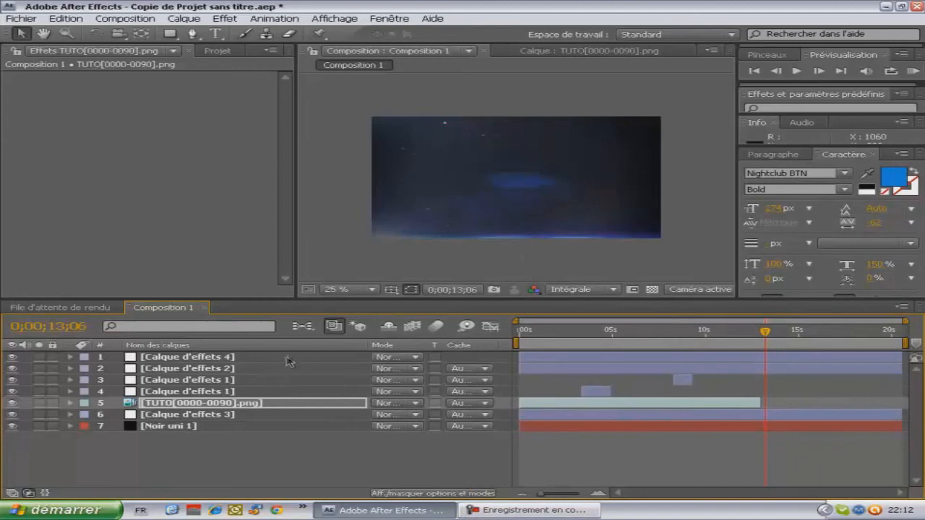
pyautogui.click(173, 408)
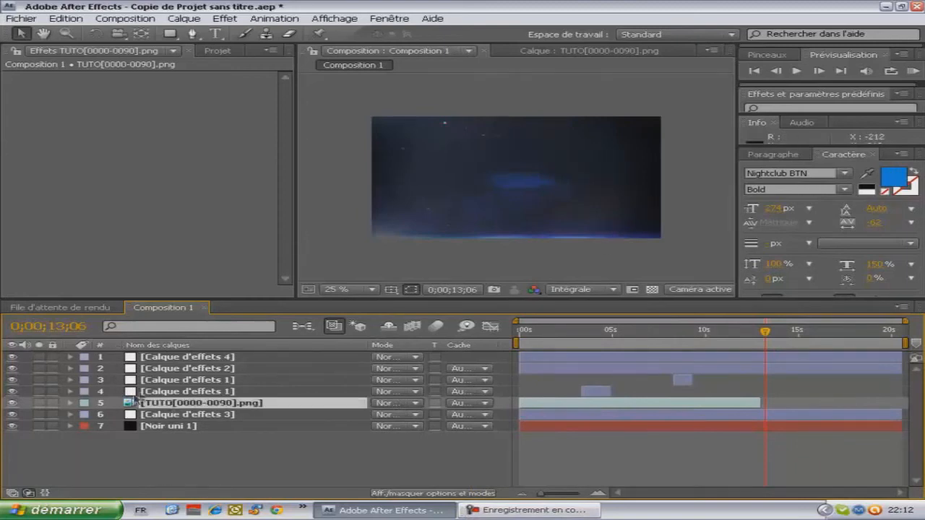
pyautogui.click(147, 394)
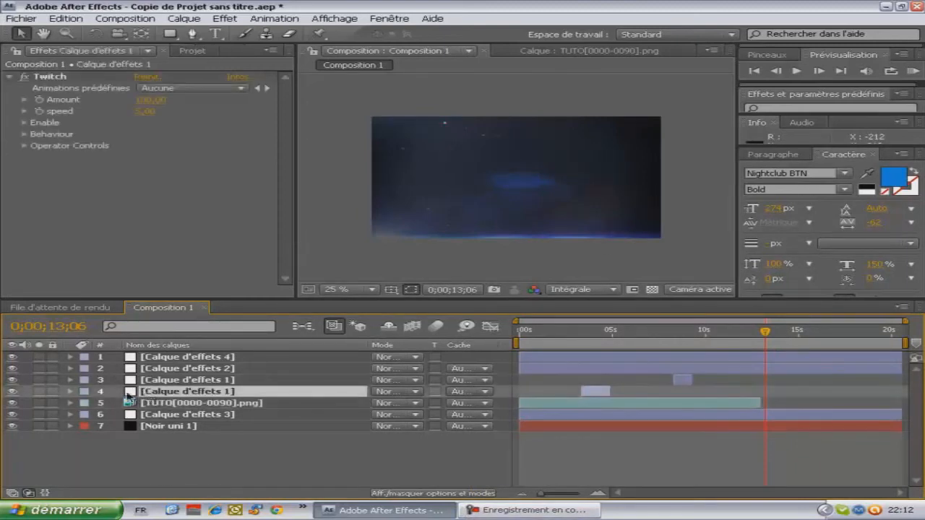
pyautogui.click(174, 383)
pyautogui.click(206, 370)
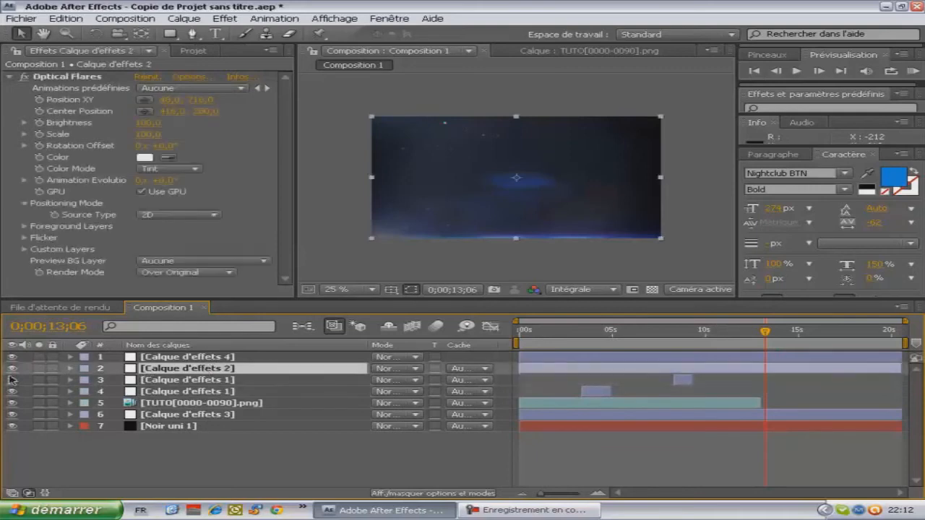
pyautogui.click(13, 368)
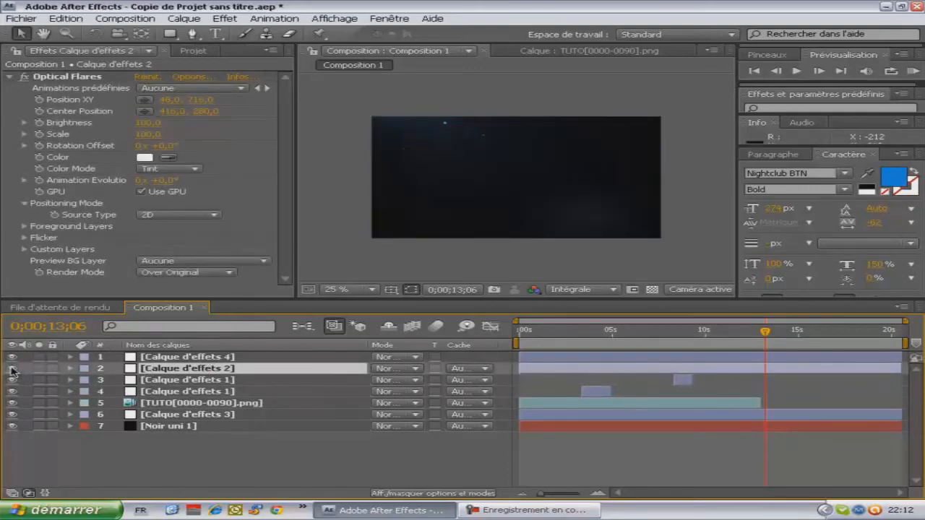
pyautogui.click(12, 368)
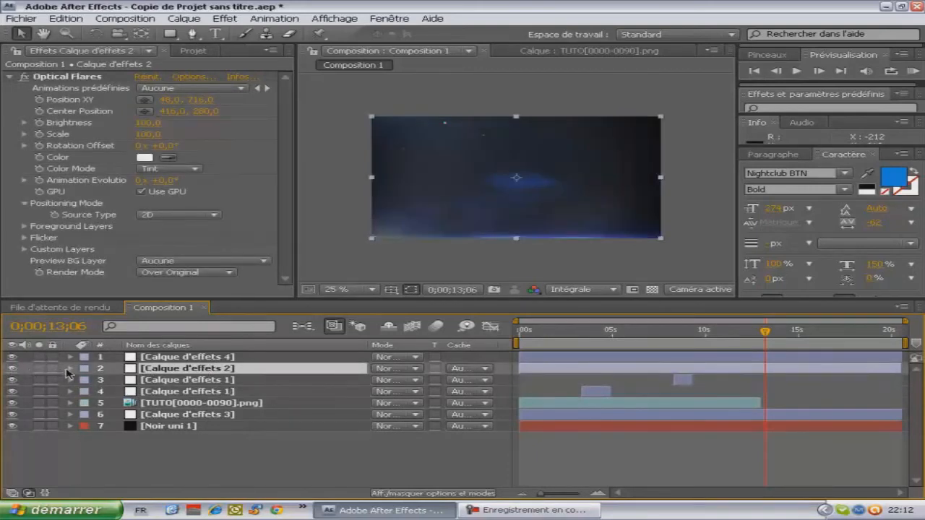
# Step: Add an opacity keyframe of 100% at 0;00;13;09 on Calque d'effets 2 and check the flare up to 0;00;14;01
pyautogui.click(69, 369)
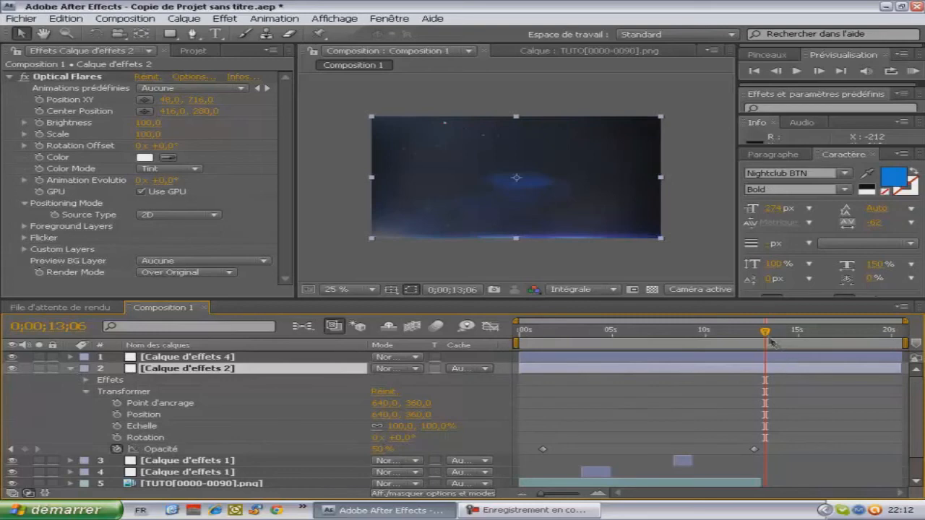
pyautogui.moveTo(765, 331); pyautogui.dragTo(772, 334)
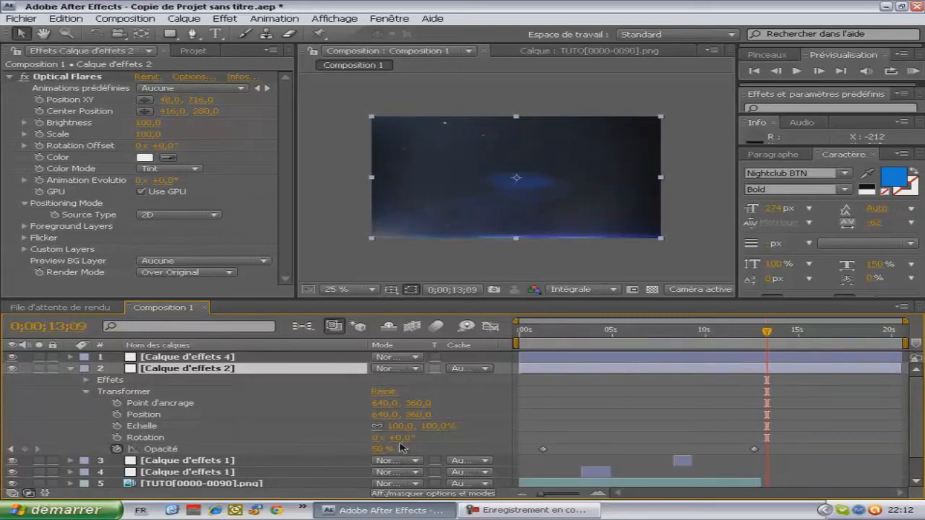
pyautogui.moveTo(378, 450); pyautogui.dragTo(817, 465)
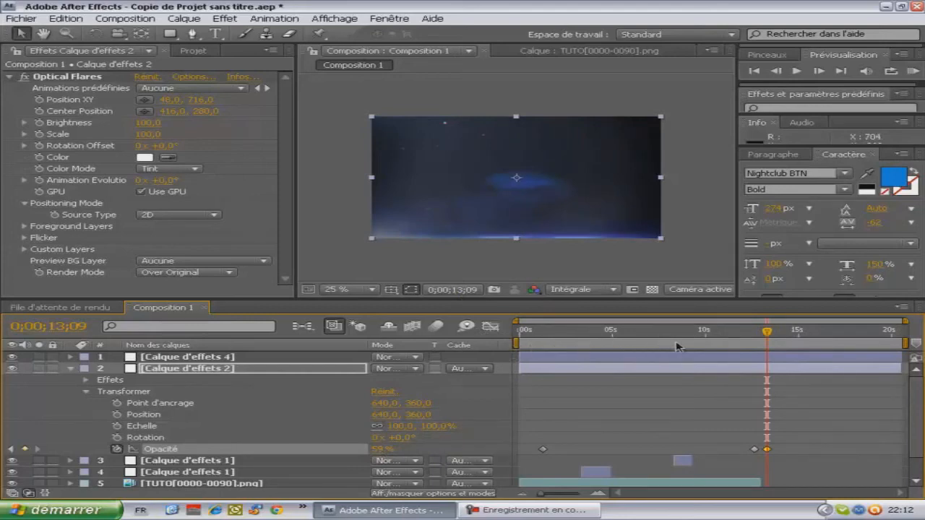
pyautogui.moveTo(402, 447)
pyautogui.mouseDown()
pyautogui.moveTo(448, 445)
pyautogui.moveTo(380, 453)
pyautogui.moveTo(571, 447)
pyautogui.moveTo(385, 454)
pyautogui.mouseUp()
pyautogui.click(384, 451)
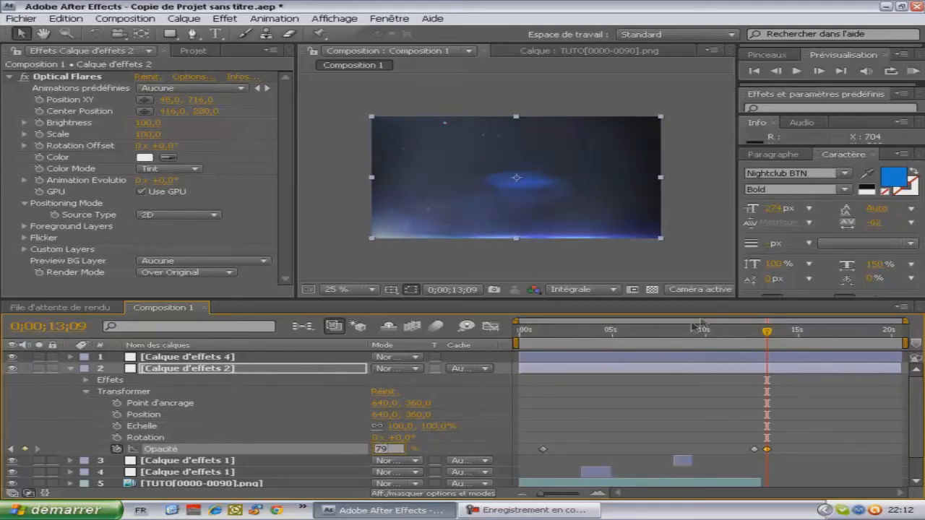
pyautogui.press('Return')
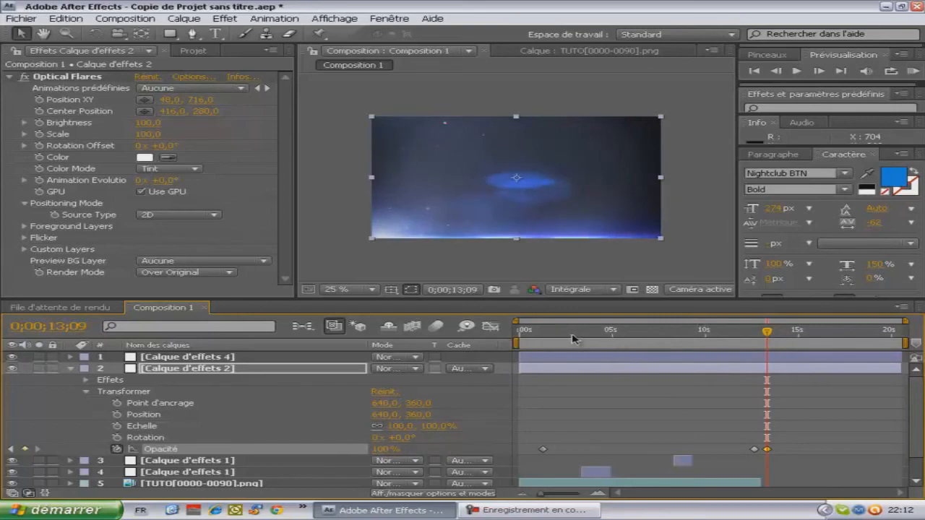
pyautogui.click(750, 336)
pyautogui.moveTo(750, 336); pyautogui.dragTo(781, 339)
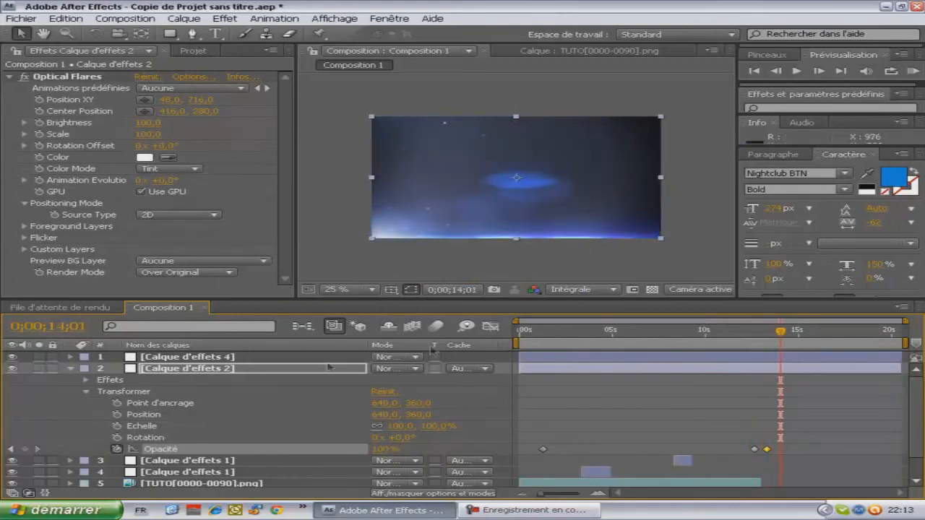
pyautogui.click(70, 368)
# Step: Add a wide paragraph text box above Calque d'effets 4, across the middle of the frame, containing the text "http"
pyautogui.click(186, 357)
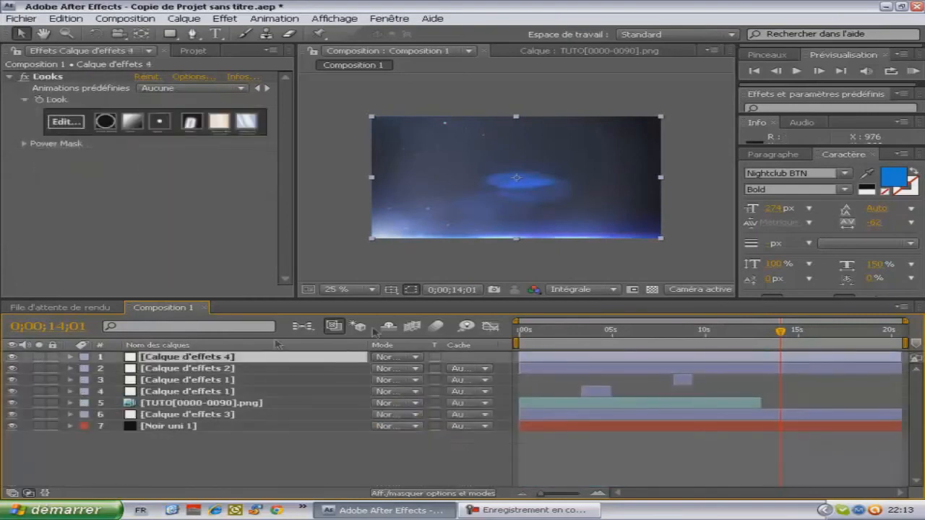
pyautogui.click(215, 33)
pyautogui.moveTo(396, 147); pyautogui.dragTo(662, 215)
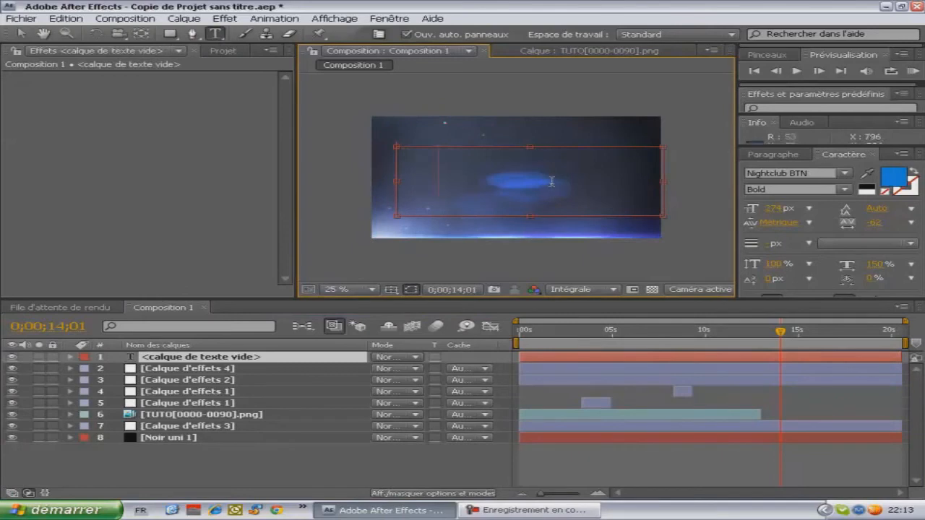
pyautogui.write('HH')
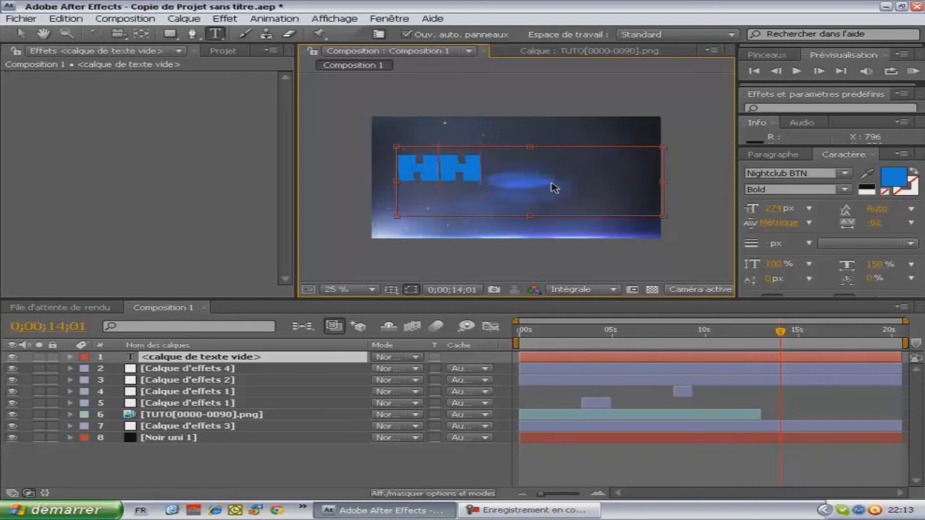
pyautogui.press('BackSpace')
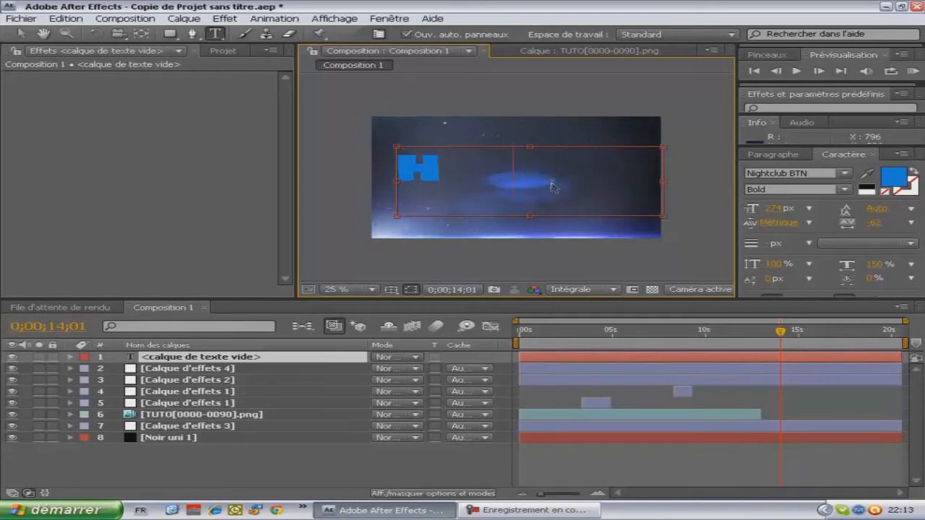
pyautogui.write('TTP')
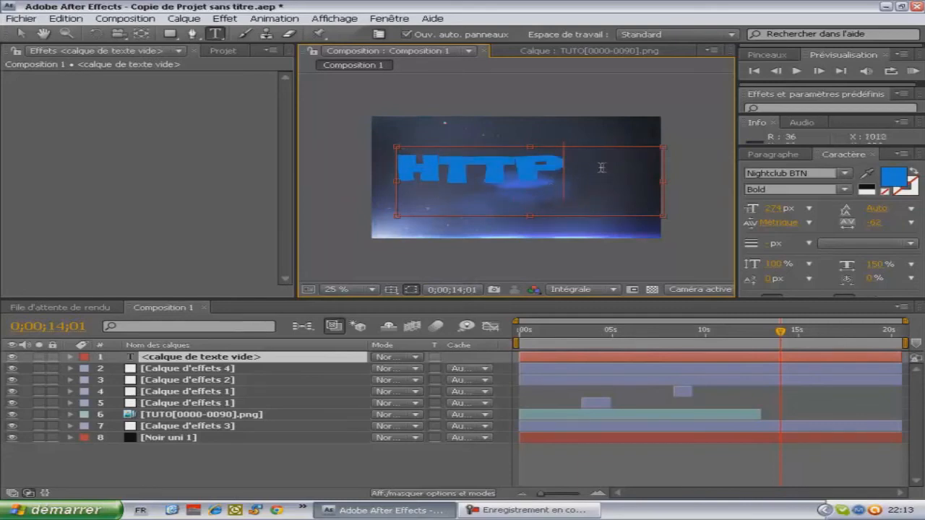
# Step: Set the font size of the whole http text to 100 px
pyautogui.hotkey('ctrl', 'a')
pyautogui.click(787, 208)
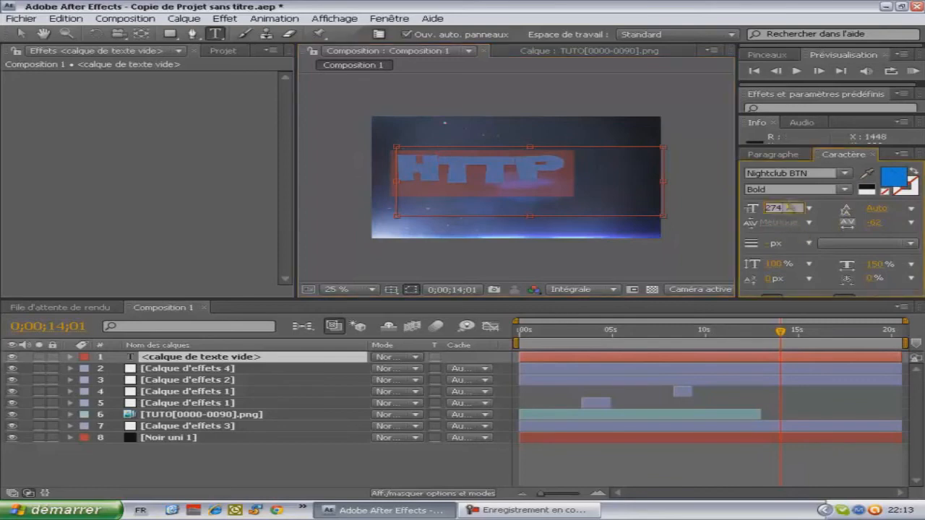
pyautogui.write('100')
pyautogui.press('Return')
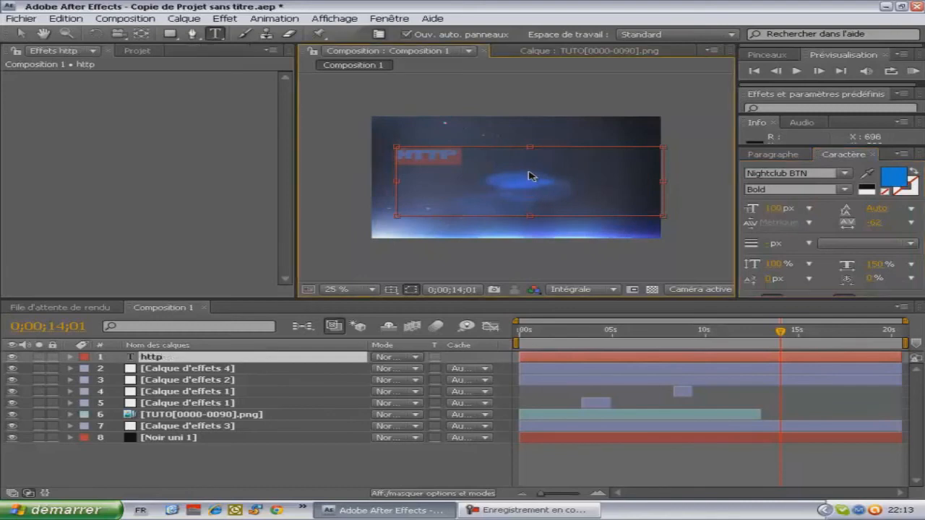
pyautogui.click(481, 159)
pyautogui.write('://')
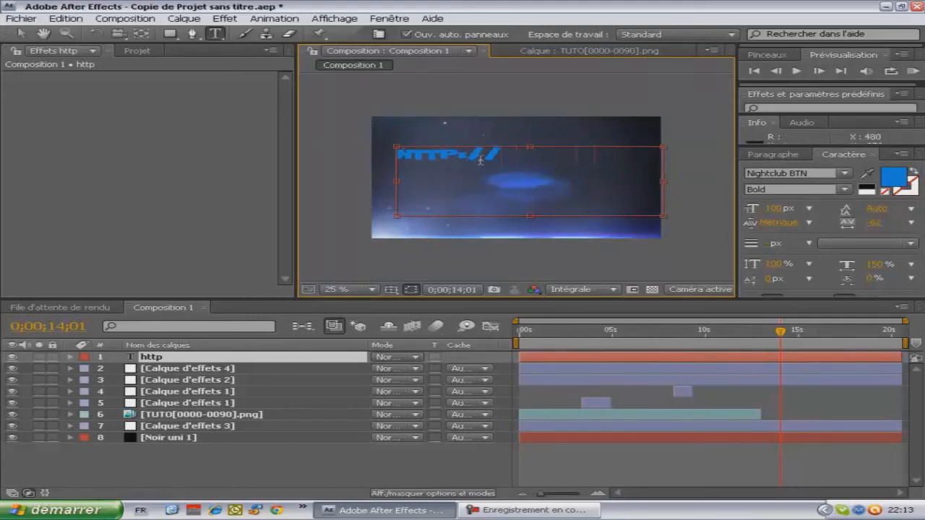
pyautogui.write('youtube')
# Step: Try the Devil Breeze font on the whole text
pyautogui.hotkey('ctrl', 'a')
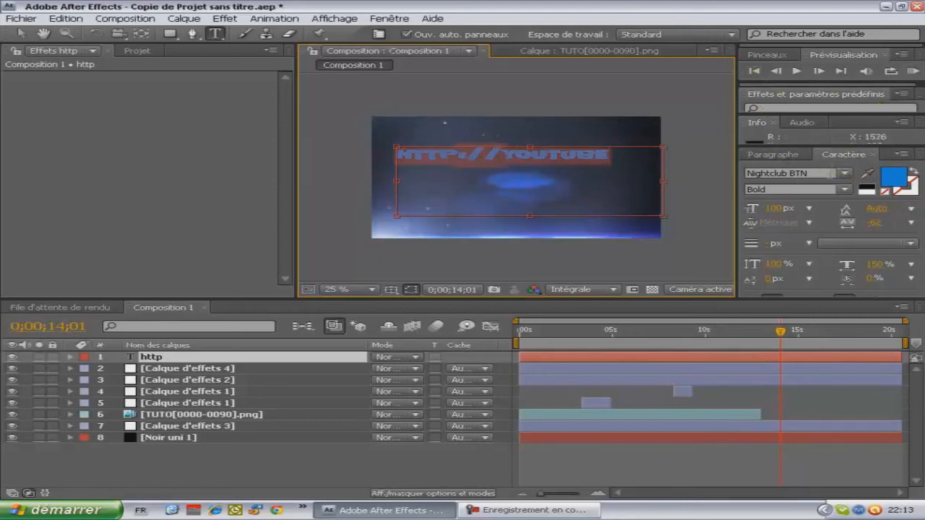
pyautogui.click(844, 174)
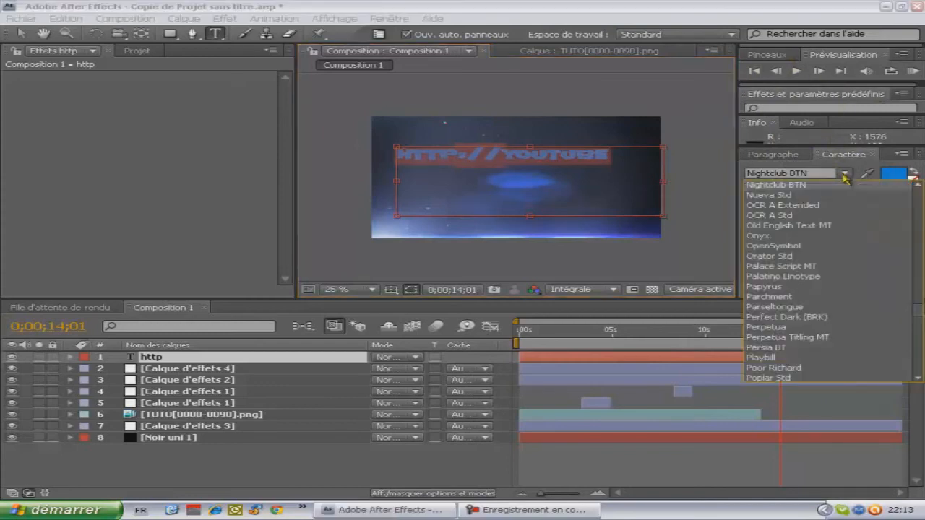
pyautogui.click(828, 124)
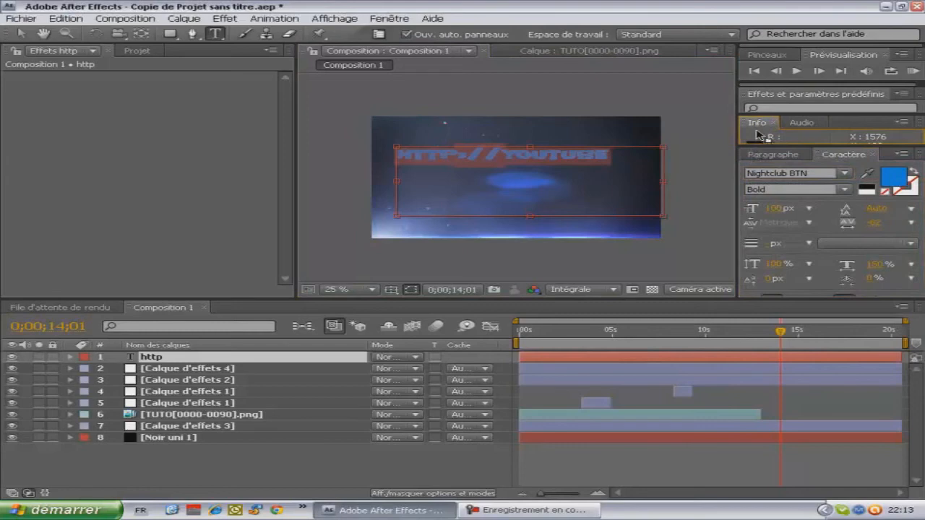
pyautogui.click(844, 173)
pyautogui.click(819, 173)
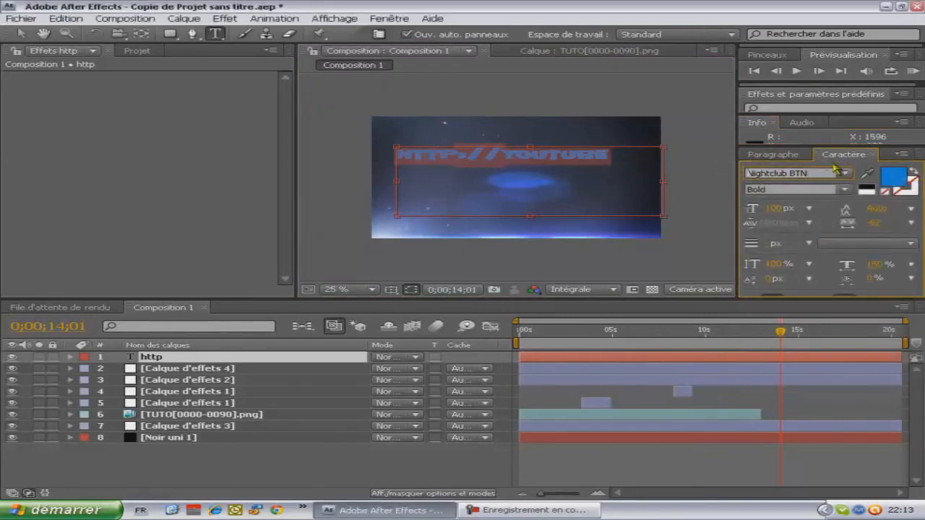
pyautogui.write('d')
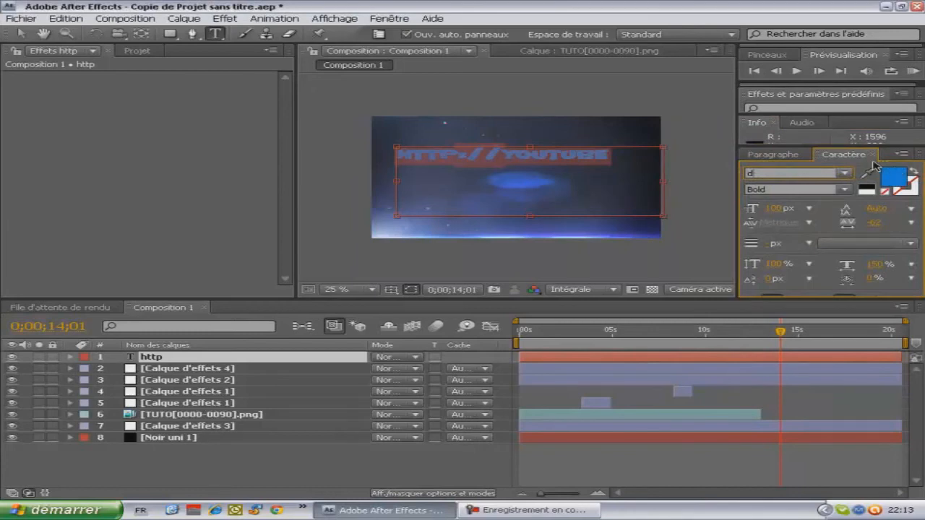
pyautogui.press('Return')
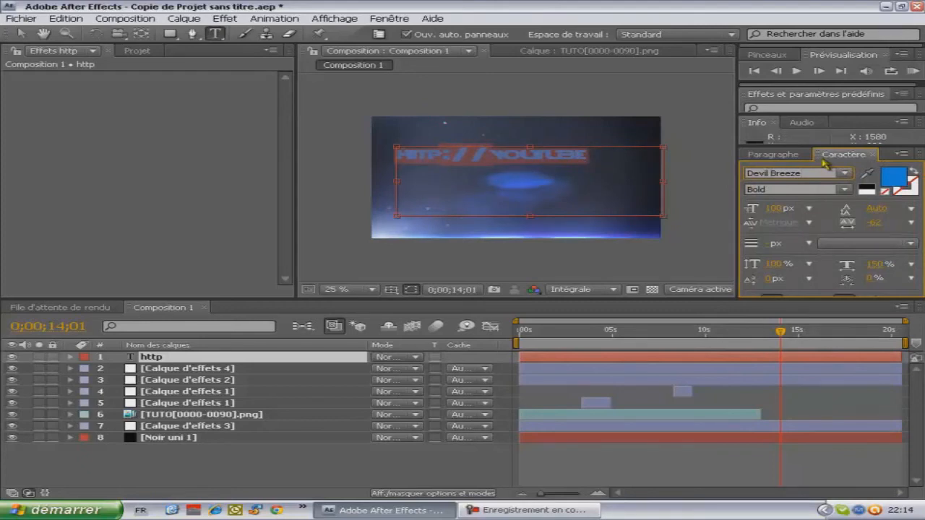
# Step: Set the font of the whole text to Roddenberry
pyautogui.click(798, 156)
pyautogui.click(841, 155)
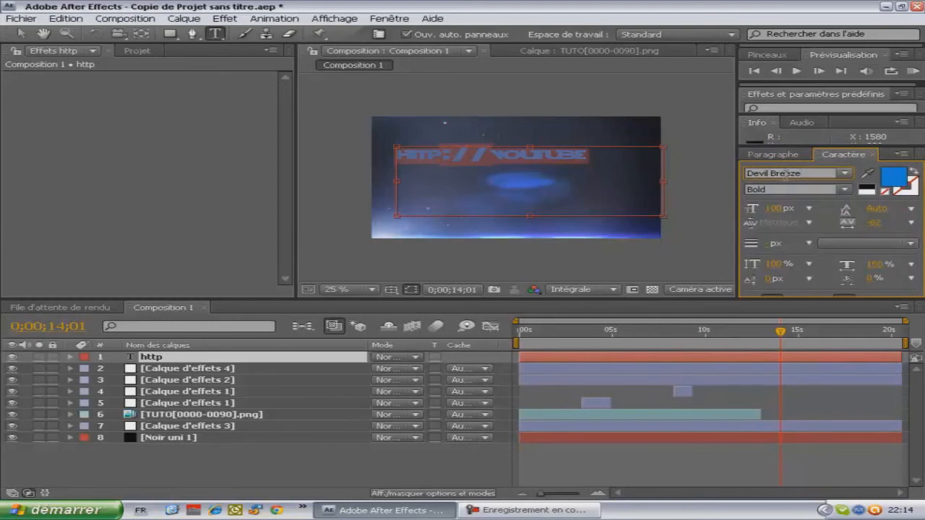
pyautogui.click(788, 173)
pyautogui.write('di')
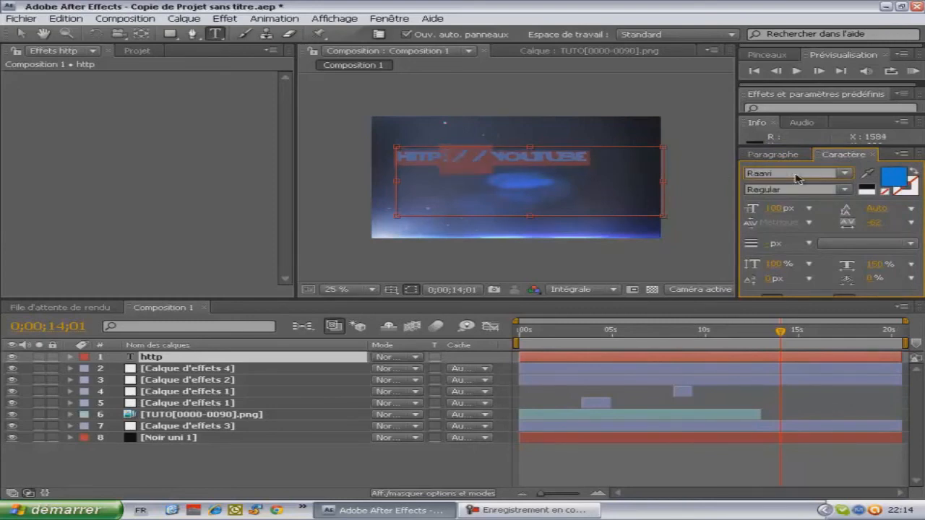
pyautogui.write('ra')
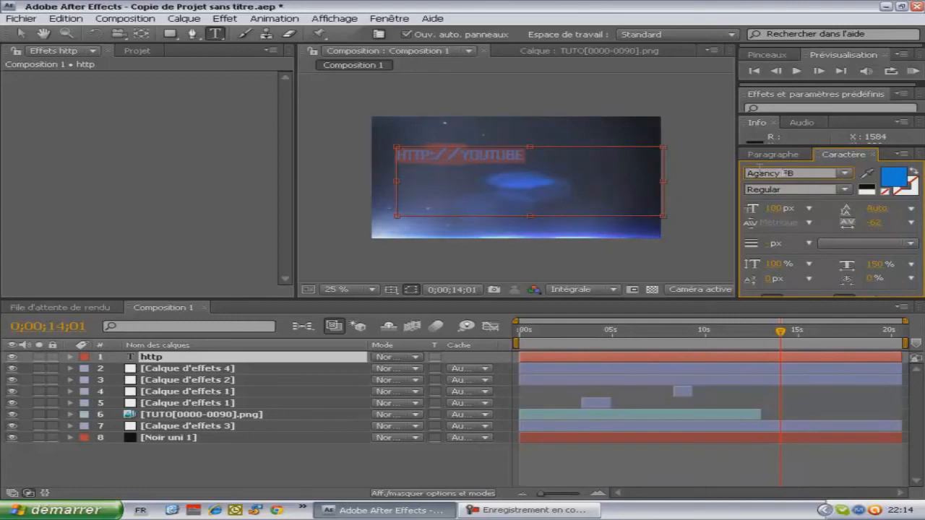
pyautogui.write('r')
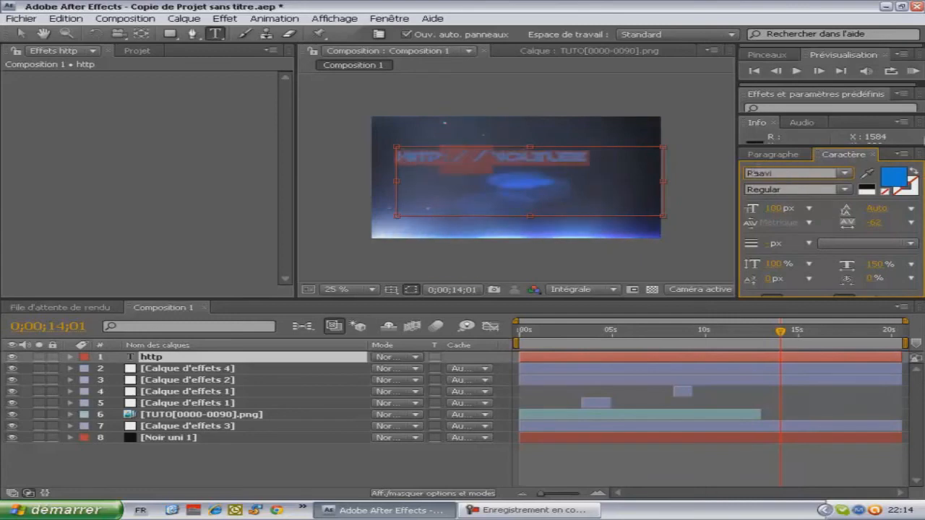
pyautogui.write('oddenberry')
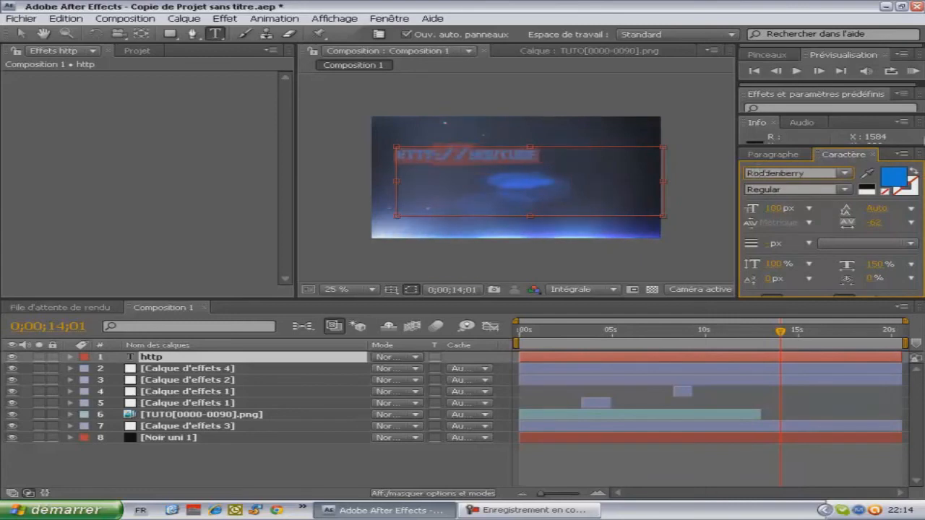
pyautogui.click(509, 165)
pyautogui.moveTo(466, 150); pyautogui.dragTo(459, 150)
pyautogui.moveTo(600, 166); pyautogui.dragTo(367, 137)
pyautogui.click(775, 208)
pyautogui.write('4')
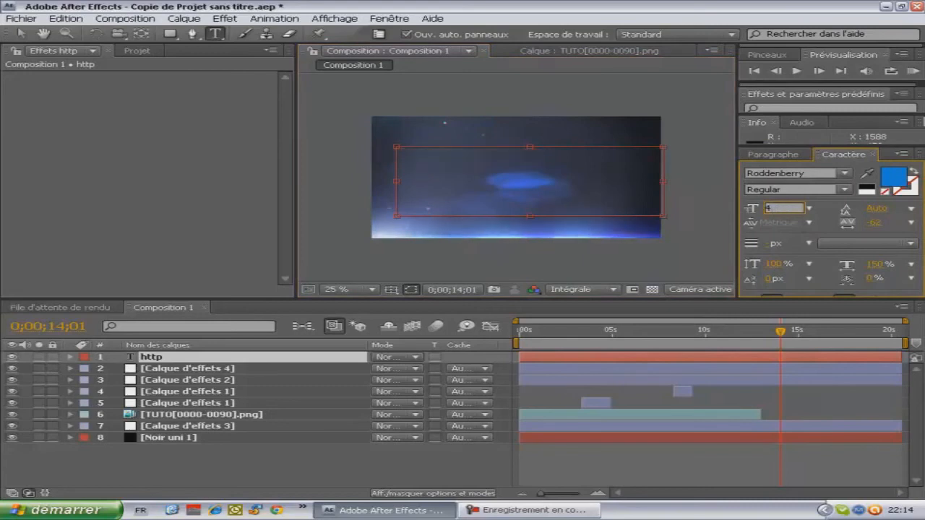
pyautogui.press('BackSpace')
pyautogui.write('100')
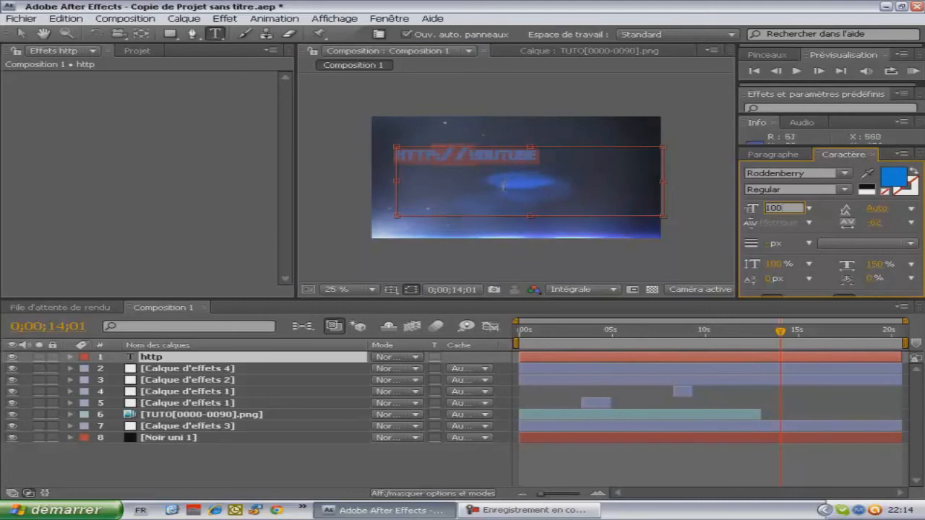
pyautogui.click(606, 87)
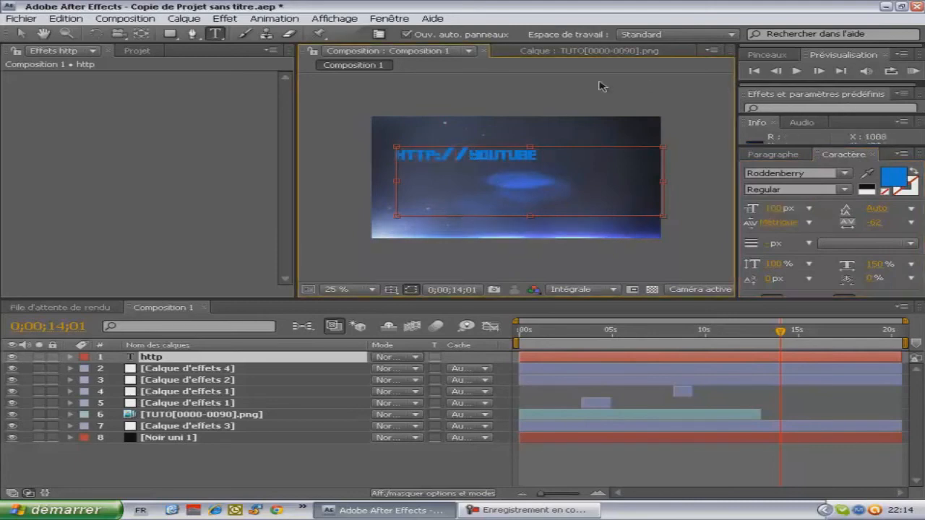
pyautogui.hotkey('ctrl', 'z')
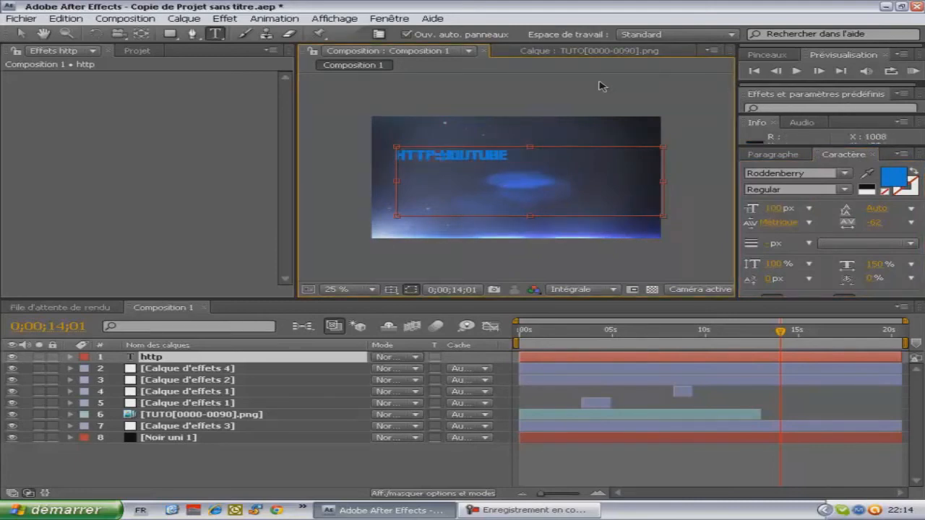
pyautogui.hotkey('ctrl', 'z')
pyautogui.hotkey('ctrl', 'z')
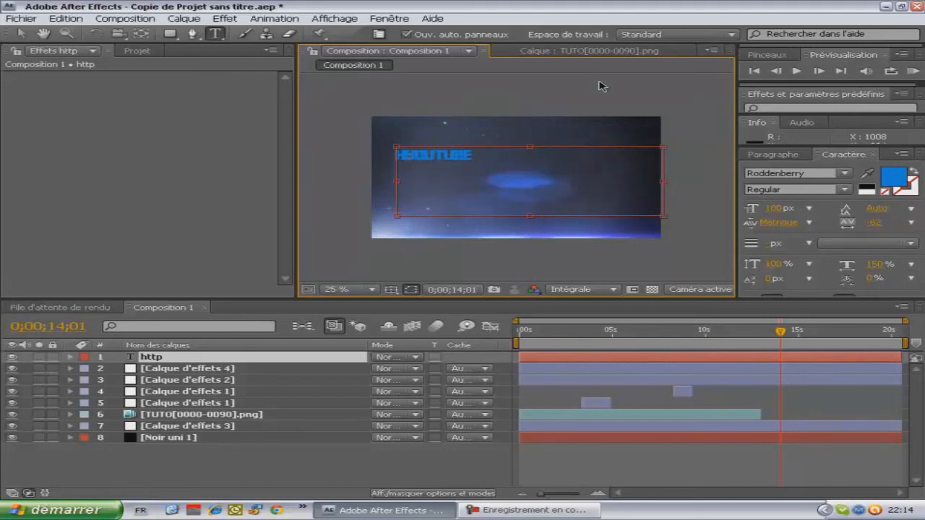
pyautogui.hotkey('ctrl', 'shift', 'z')
pyautogui.hotkey('ctrl', 'shift', 'z')
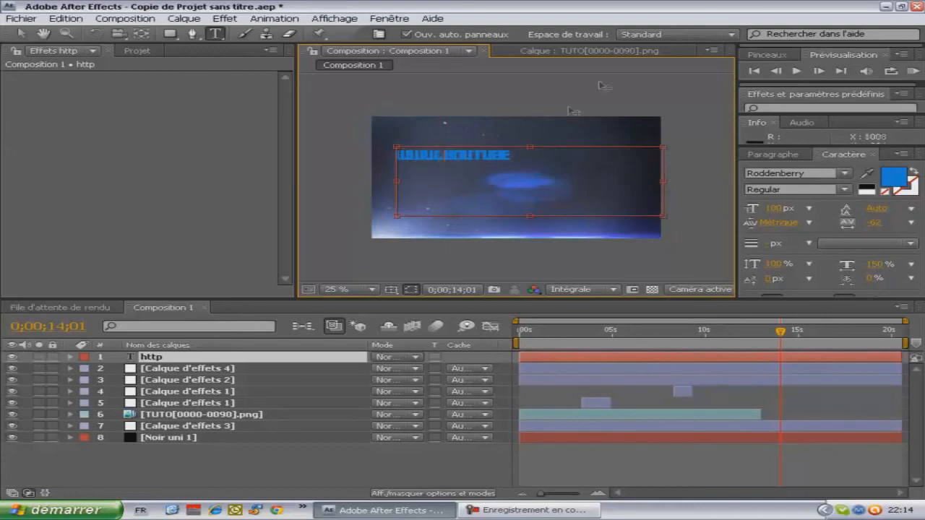
pyautogui.hotkey('ctrl', 'shift', 'z')
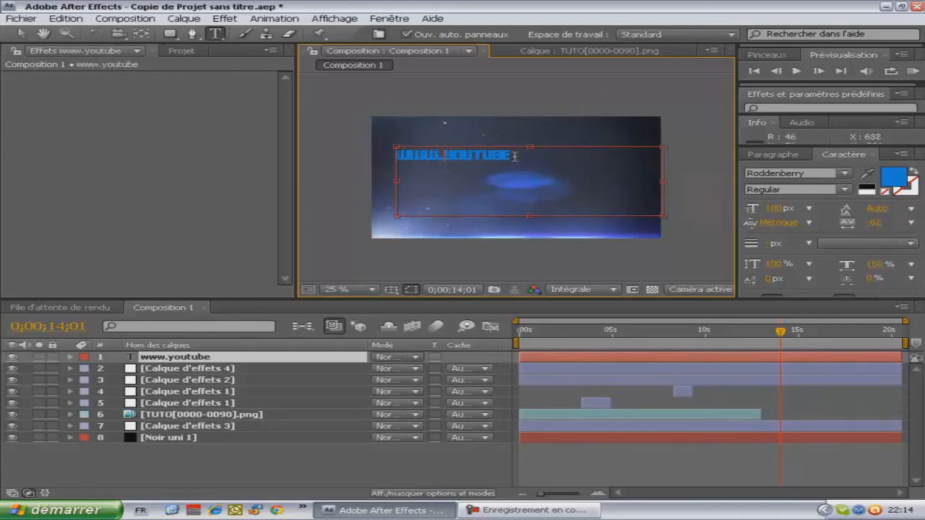
pyautogui.write('/m')
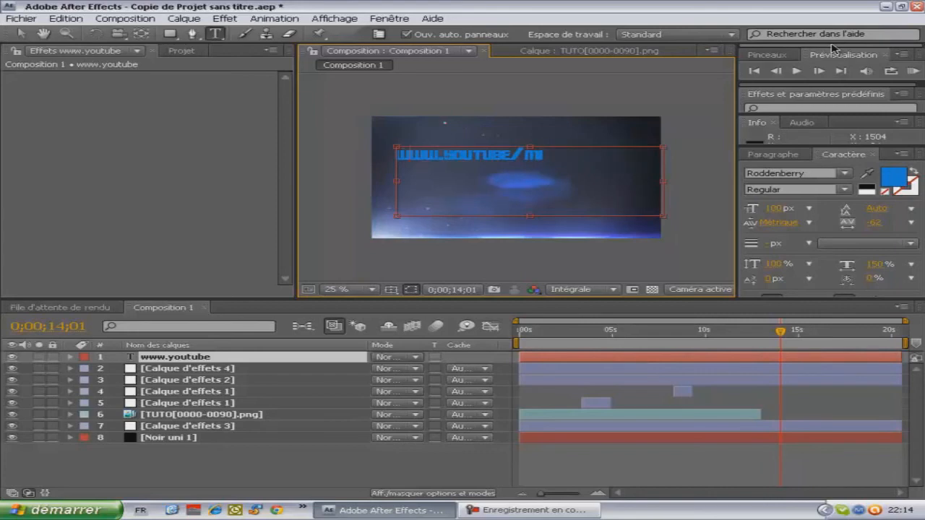
pyautogui.hotkey('ctrl', 'a')
pyautogui.write('http')
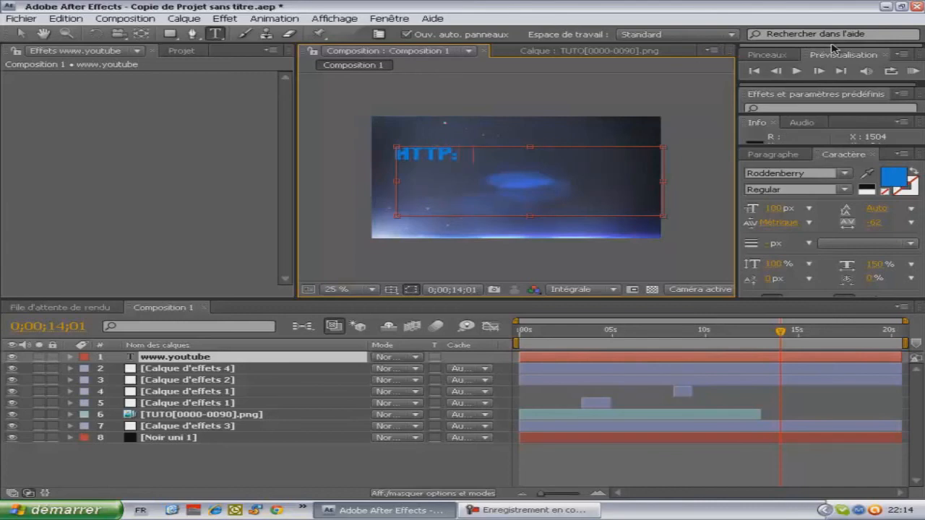
pyautogui.write('://')
pyautogui.write('youtube/Mister')
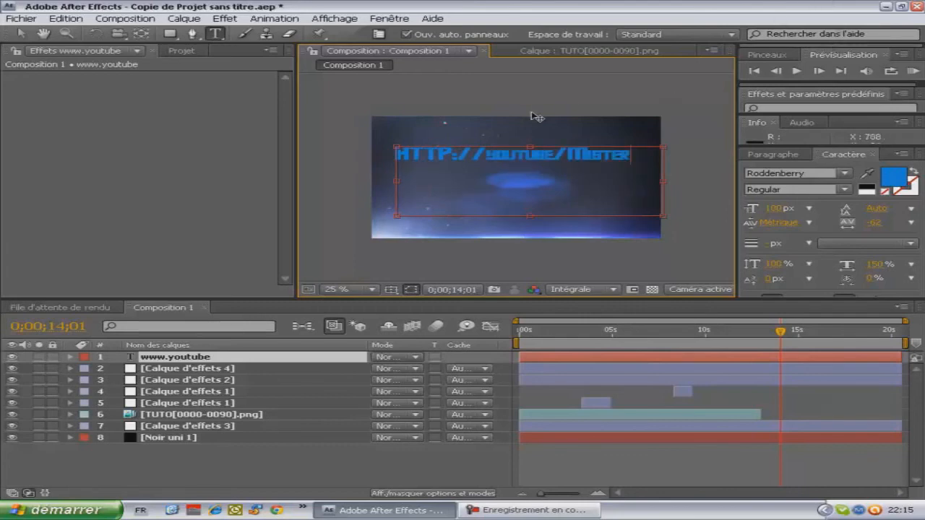
pyautogui.moveTo(531, 113)
pyautogui.mouseDown()
pyautogui.moveTo(502, 130)
pyautogui.moveTo(535, 130)
pyautogui.mouseUp()
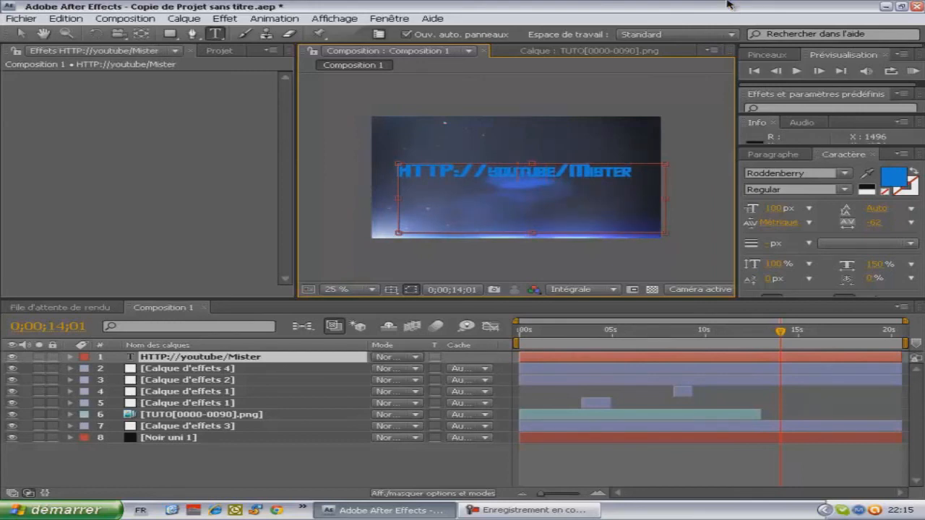
pyautogui.press('Delete')
pyautogui.press('Delete')
pyautogui.press('Delete')
pyautogui.press('Delete')
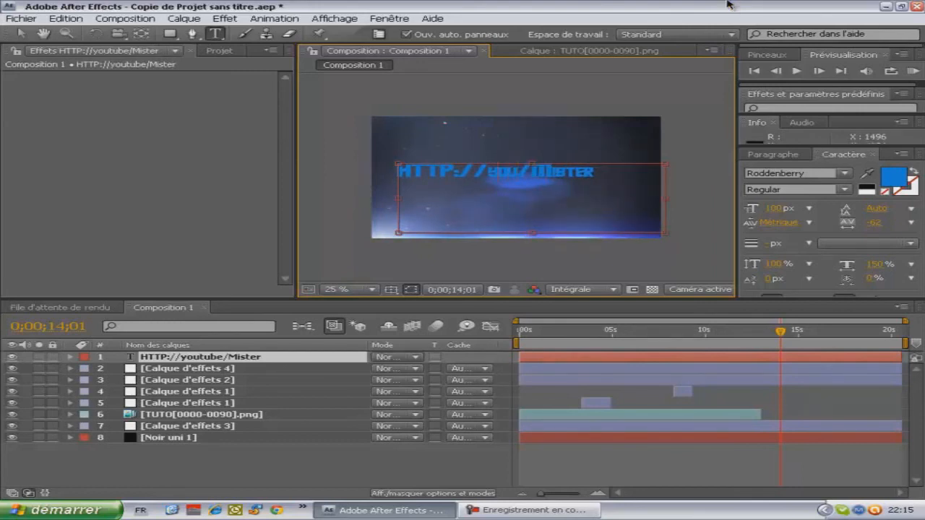
pyautogui.press('BackSpace')
pyautogui.press('BackSpace')
pyautogui.press('BackSpace')
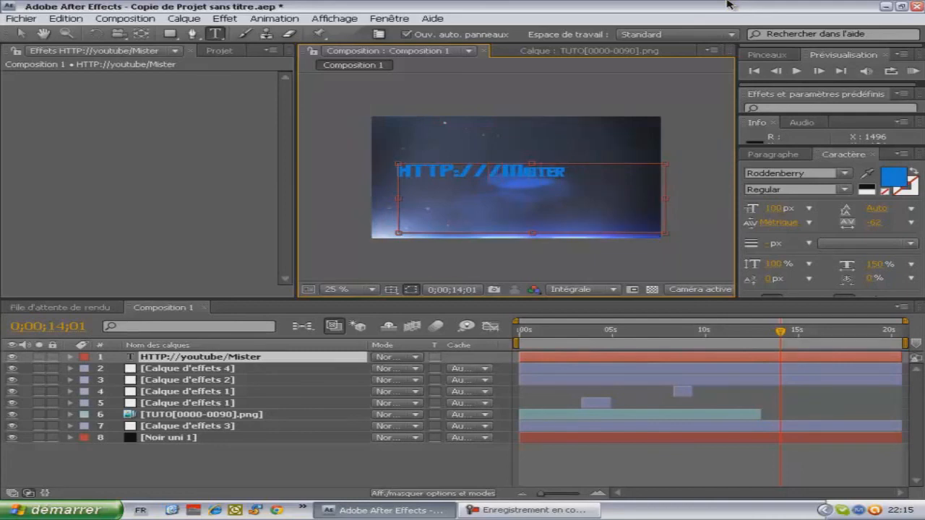
pyautogui.write('youtu')
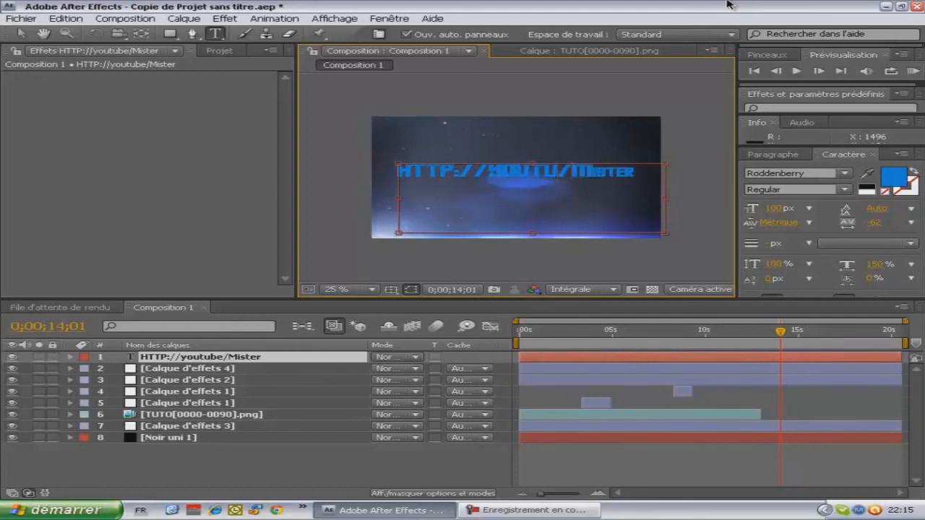
pyautogui.write('be')
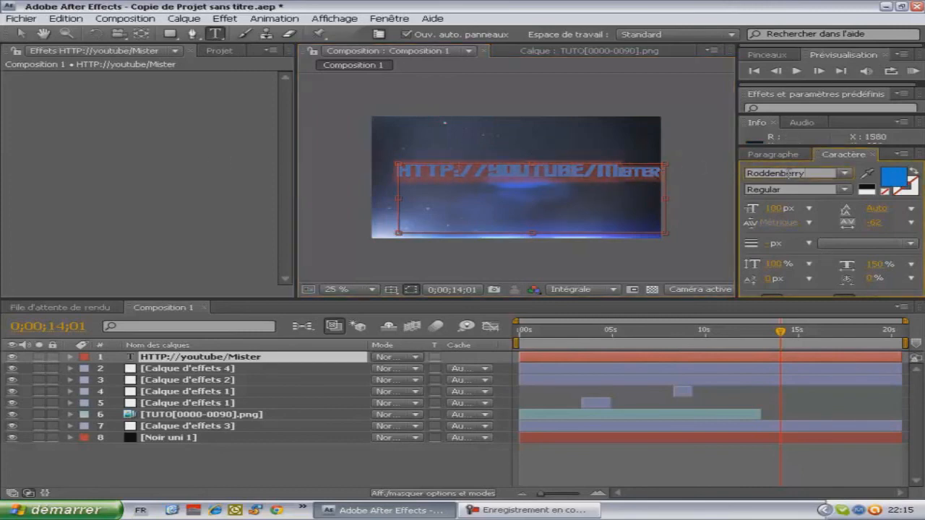
# Step: Set the title's font to Agency FB and move its text box slightly down and to the left in the frame
pyautogui.write('a')
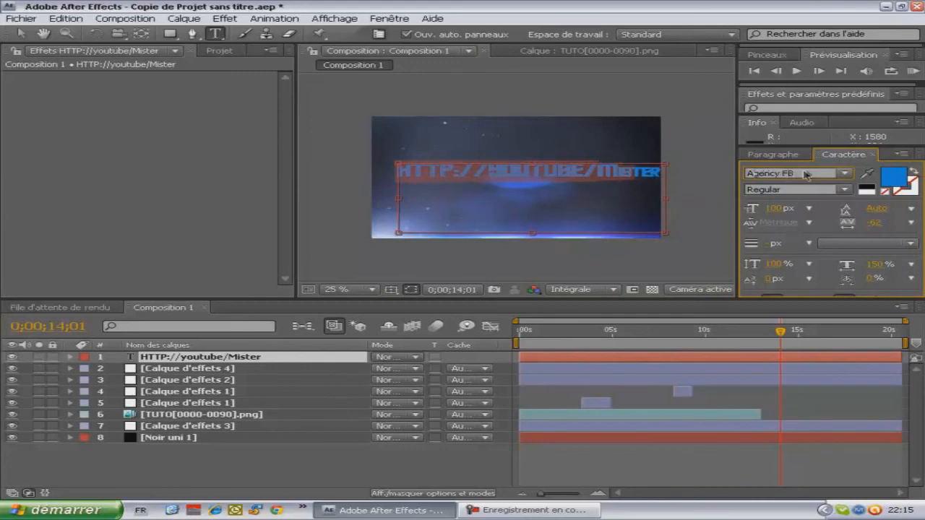
pyautogui.press('Return')
pyautogui.moveTo(576, 104); pyautogui.dragTo(567, 112)
pyautogui.moveTo(633, 186); pyautogui.dragTo(556, 174)
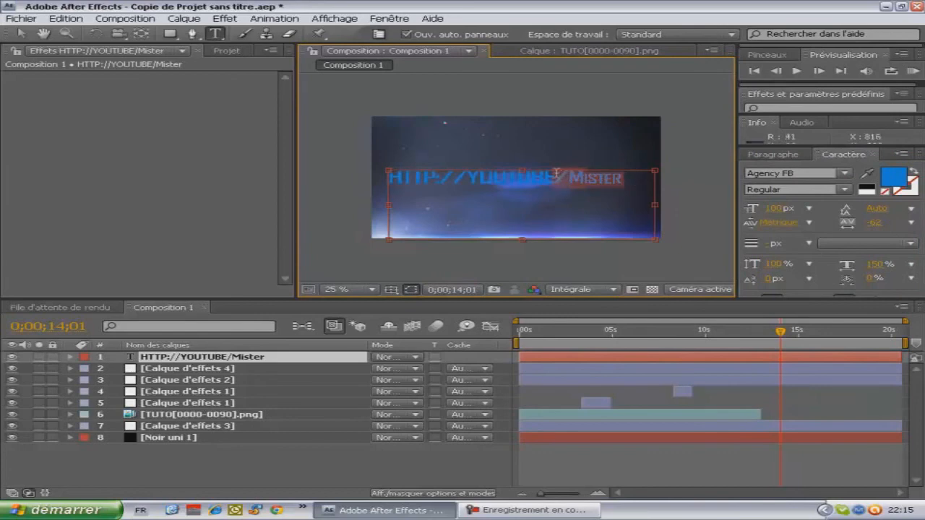
pyautogui.press('BackSpace')
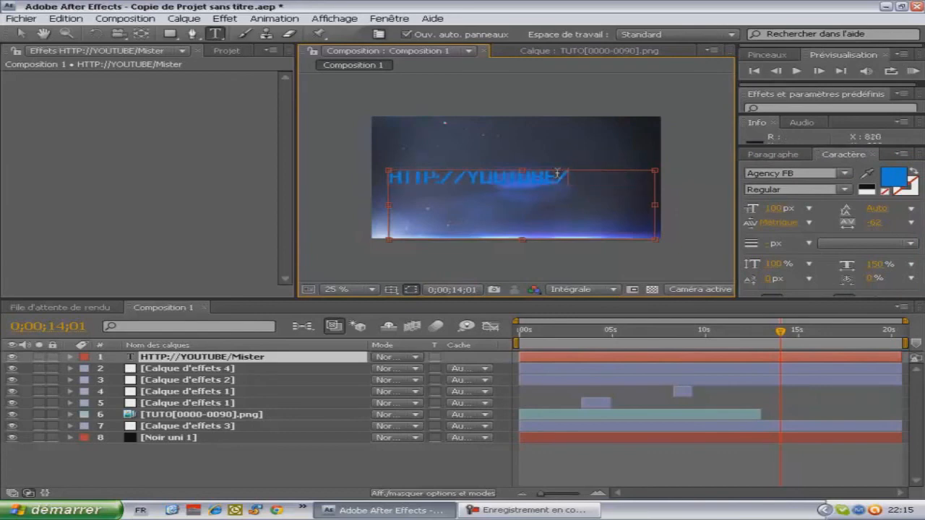
pyautogui.write('MISTER')
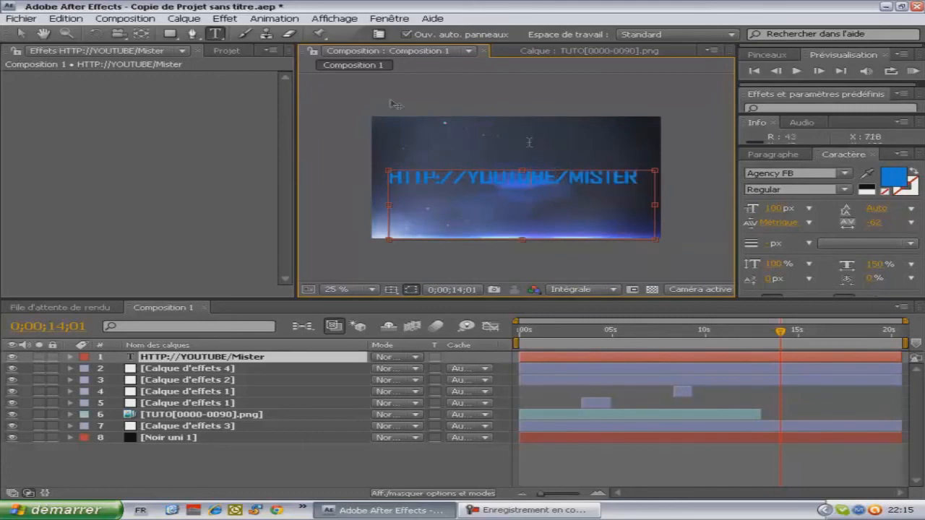
# Step: Set the whole title's font size to 106 px and move the text slightly up and to the left in the frame
pyautogui.doubleClick(580, 178)
pyautogui.click(775, 209)
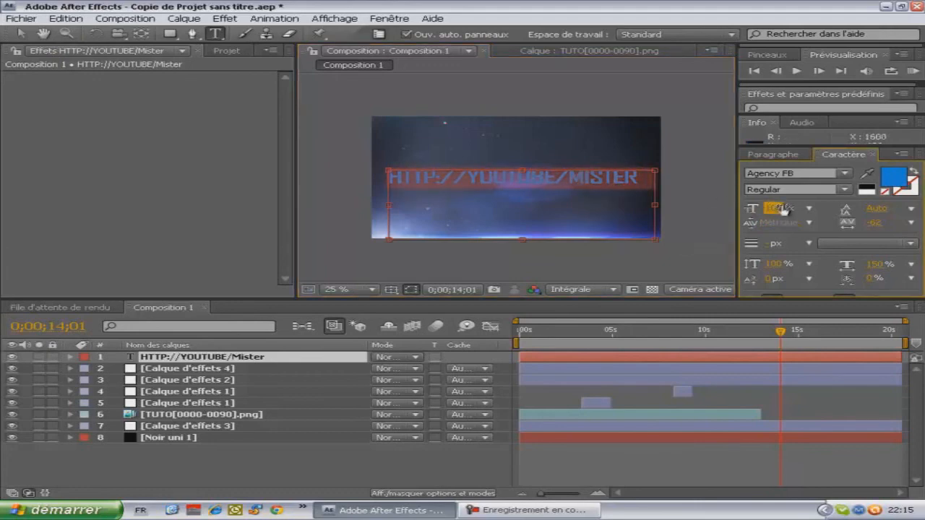
pyautogui.click(528, 190)
pyautogui.click(20, 33)
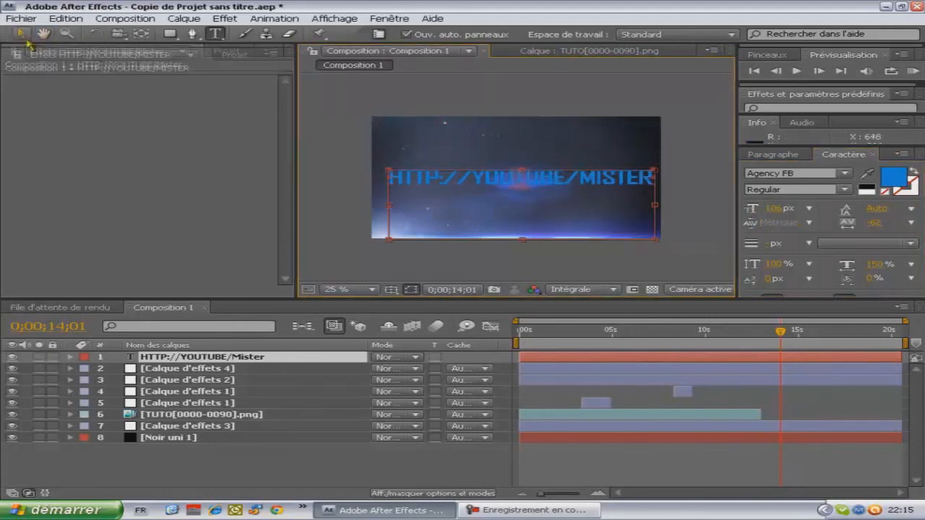
pyautogui.press('capslock')
pyautogui.press('capslock')
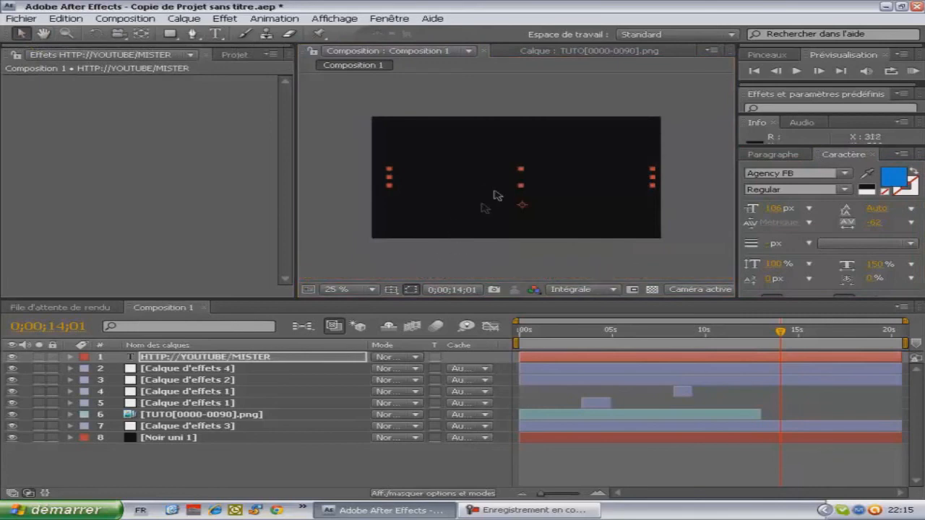
pyautogui.moveTo(491, 178)
pyautogui.mouseDown()
pyautogui.moveTo(481, 173)
pyautogui.moveTo(493, 173)
pyautogui.mouseUp()
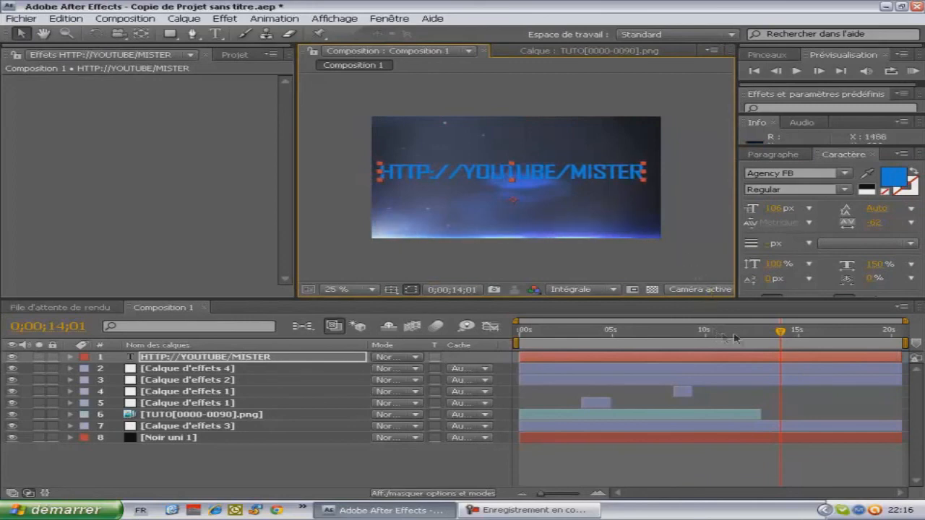
# Step: Trim the title layer to start at about 13 seconds and add an Opacity keyframe of 0% at 0;00;12;28
pyautogui.moveTo(519, 353); pyautogui.dragTo(766, 366)
pyautogui.moveTo(780, 332)
pyautogui.mouseDown()
pyautogui.moveTo(753, 334)
pyautogui.moveTo(764, 336)
pyautogui.mouseUp()
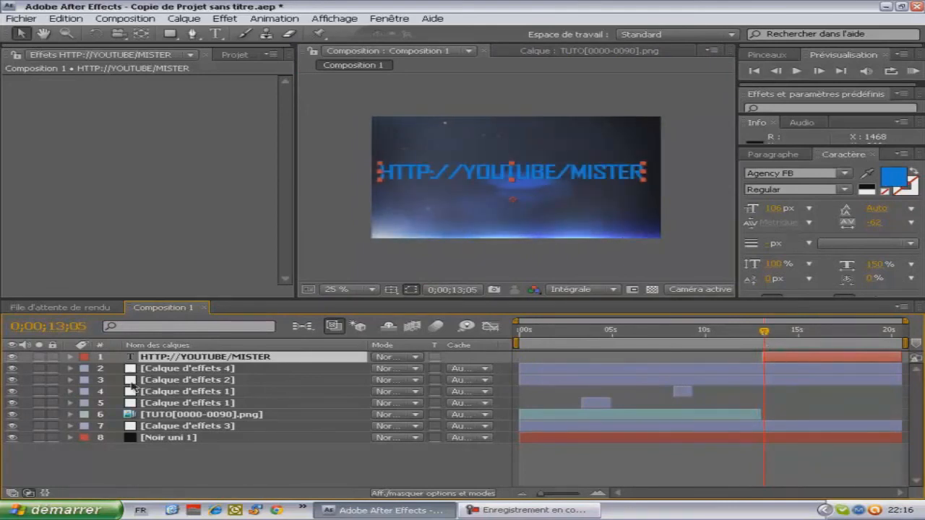
pyautogui.click(70, 357)
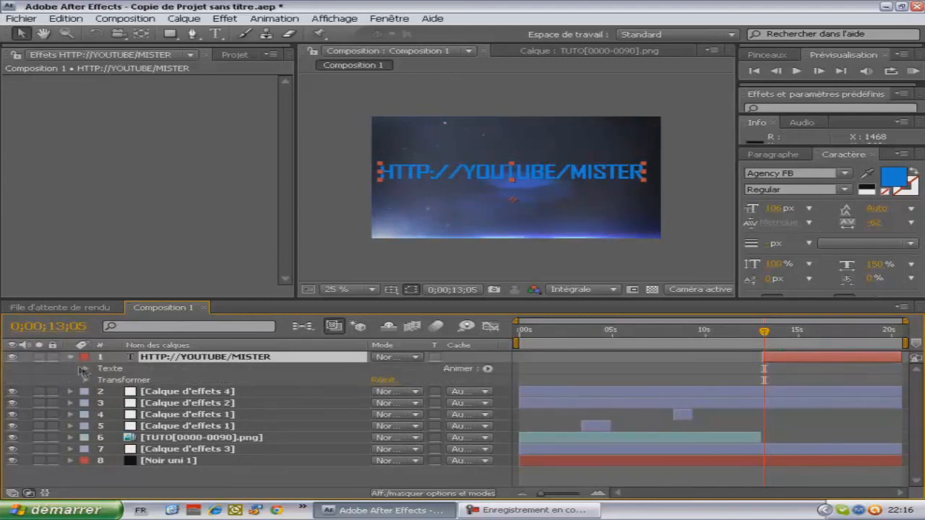
pyautogui.click(86, 380)
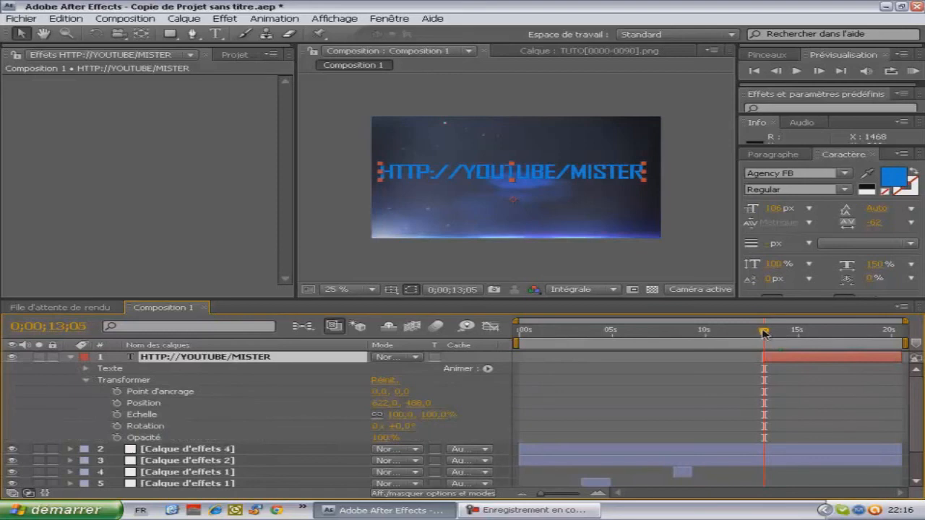
pyautogui.moveTo(762, 332); pyautogui.dragTo(759, 332)
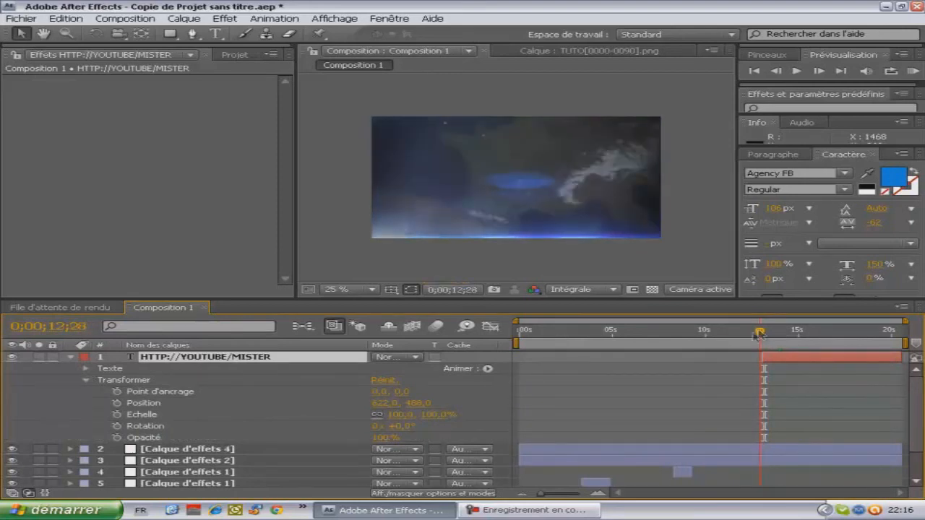
pyautogui.click(116, 438)
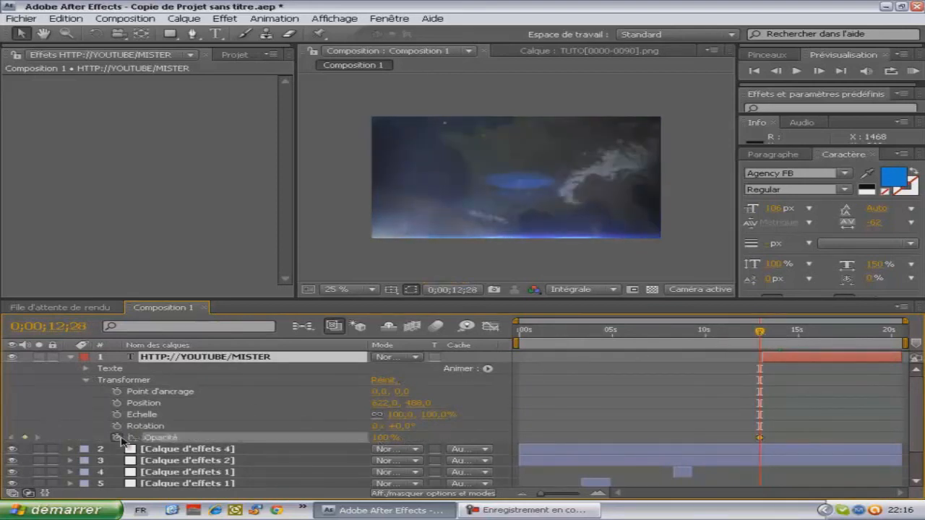
pyautogui.click(383, 438)
pyautogui.write('0')
pyautogui.press('Return')
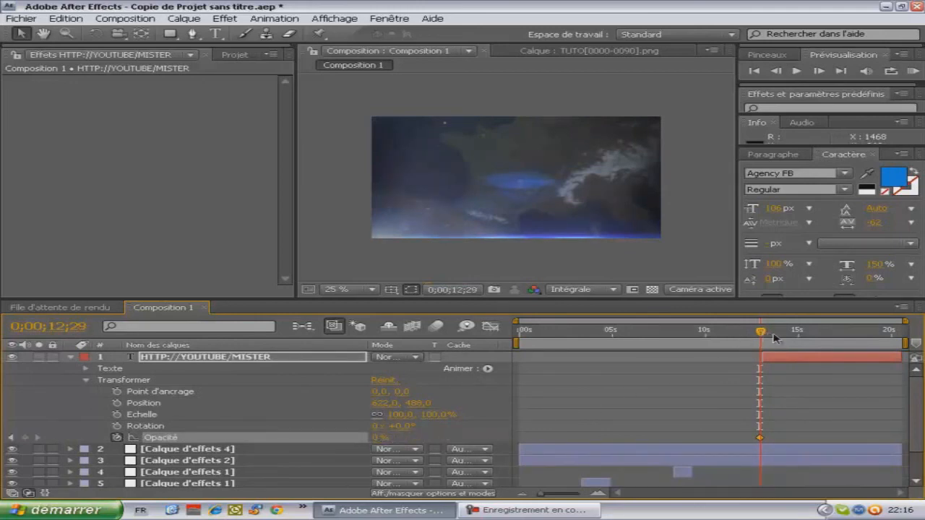
# Step: Add a title Opacity keyframe of 100% at 0;00;13;12 and shift that keyframe slightly later to lengthen the fade-in
pyautogui.moveTo(775, 336); pyautogui.dragTo(768, 334)
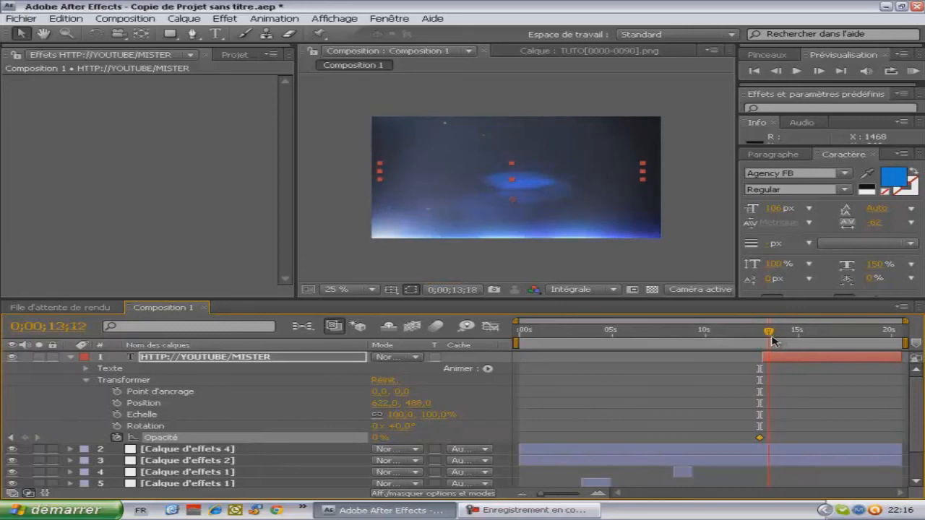
pyautogui.click(382, 438)
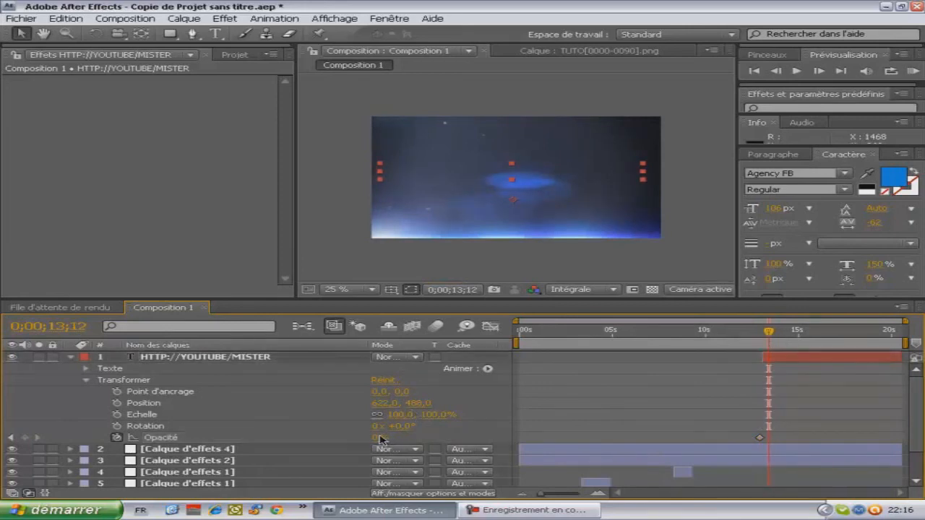
pyautogui.click(378, 438)
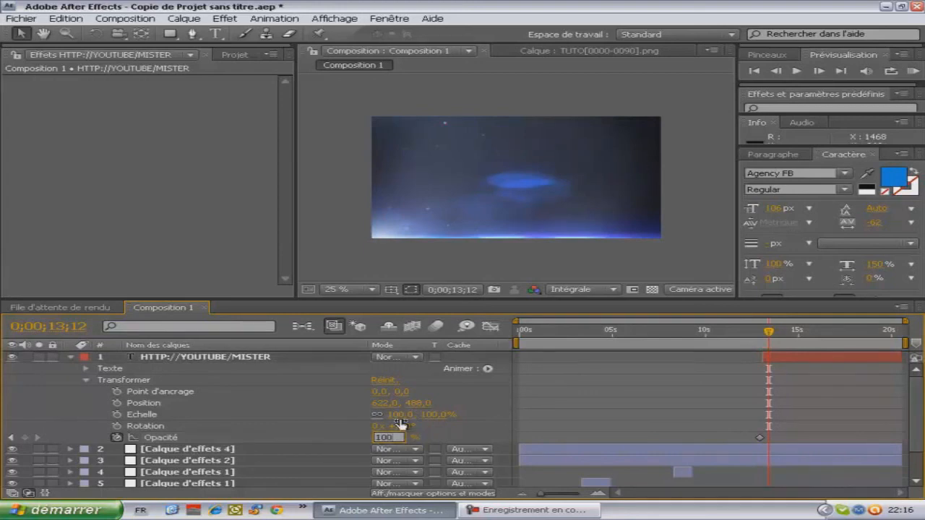
pyautogui.write('100')
pyautogui.press('Return')
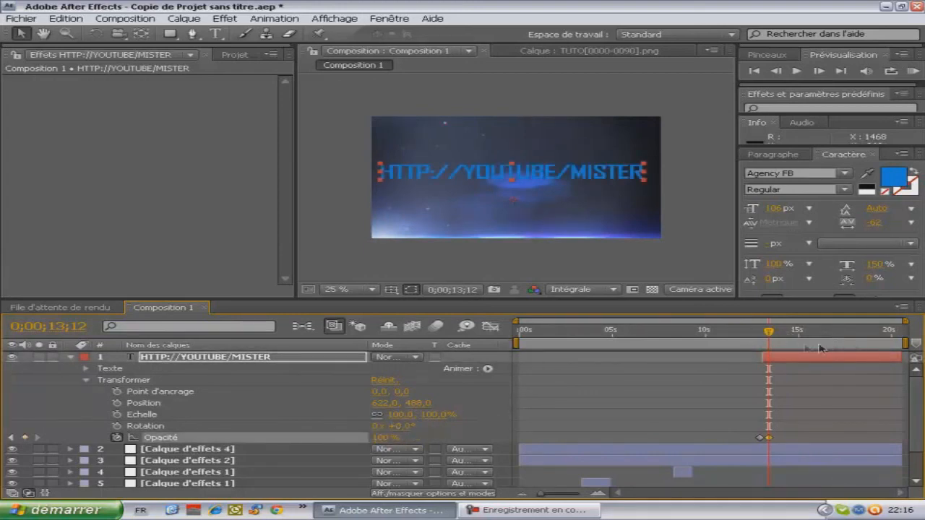
pyautogui.moveTo(772, 441); pyautogui.dragTo(779, 442)
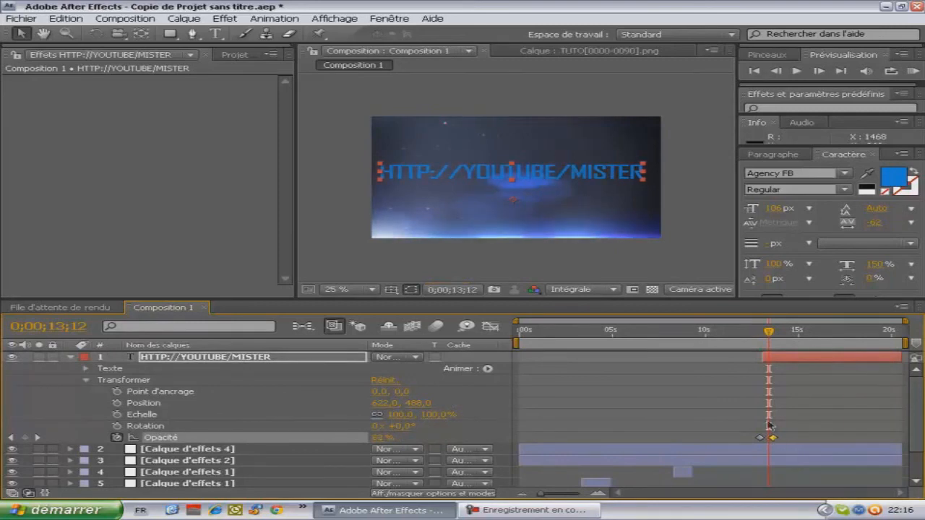
pyautogui.click(755, 331)
pyautogui.moveTo(754, 332); pyautogui.dragTo(831, 327)
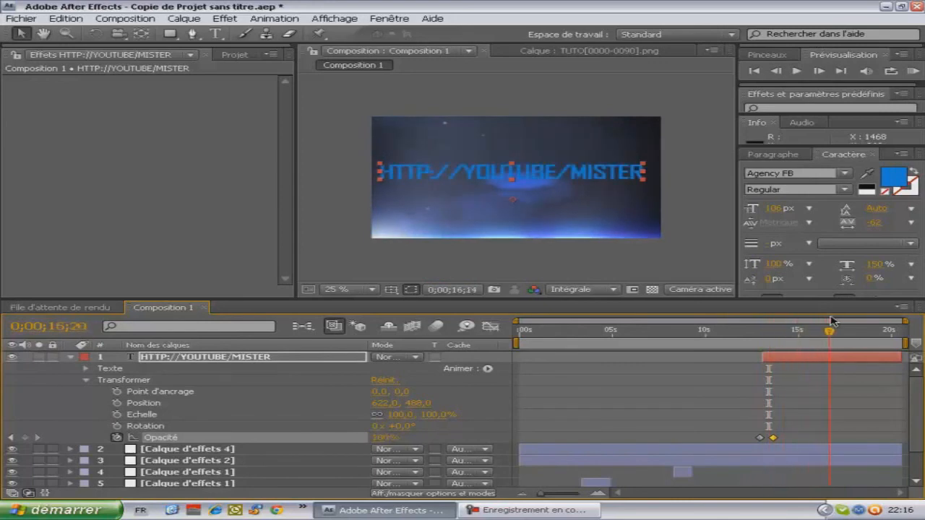
pyautogui.click(630, 177)
pyautogui.doubleClick(631, 177)
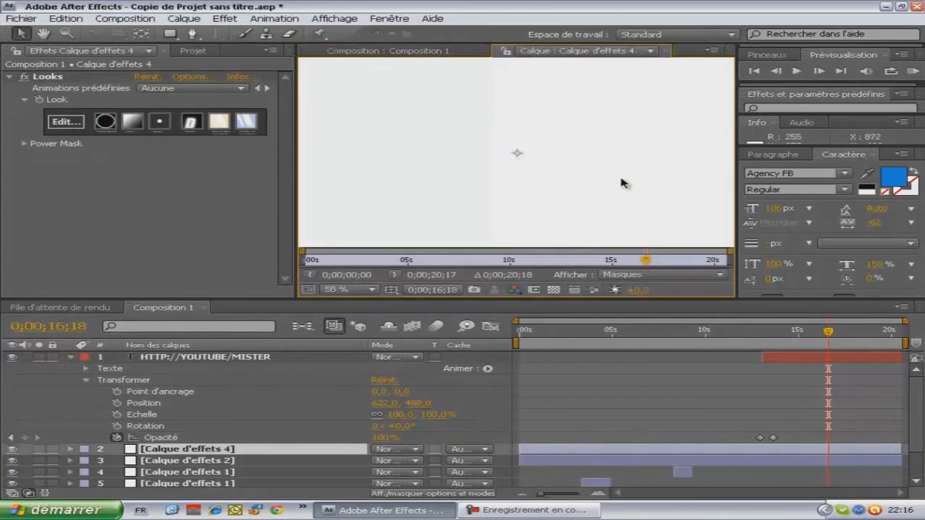
pyautogui.click(433, 56)
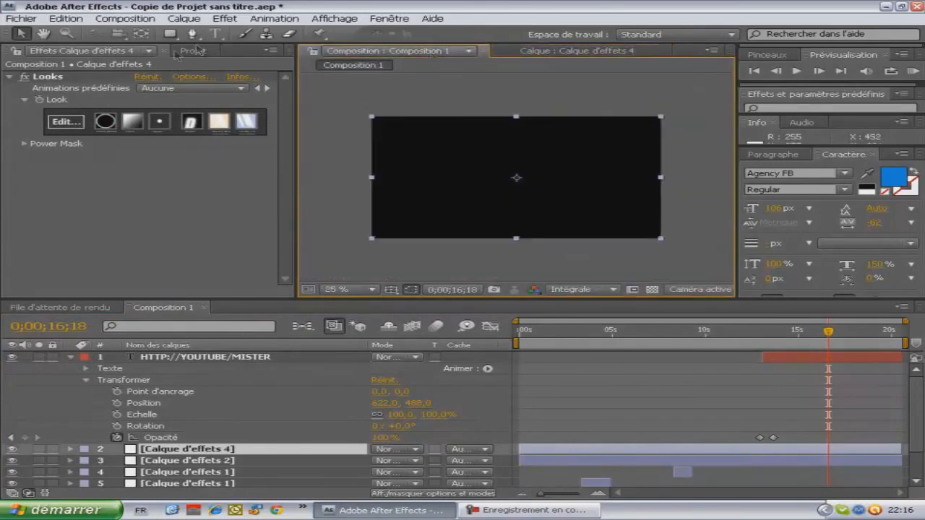
pyautogui.click(189, 357)
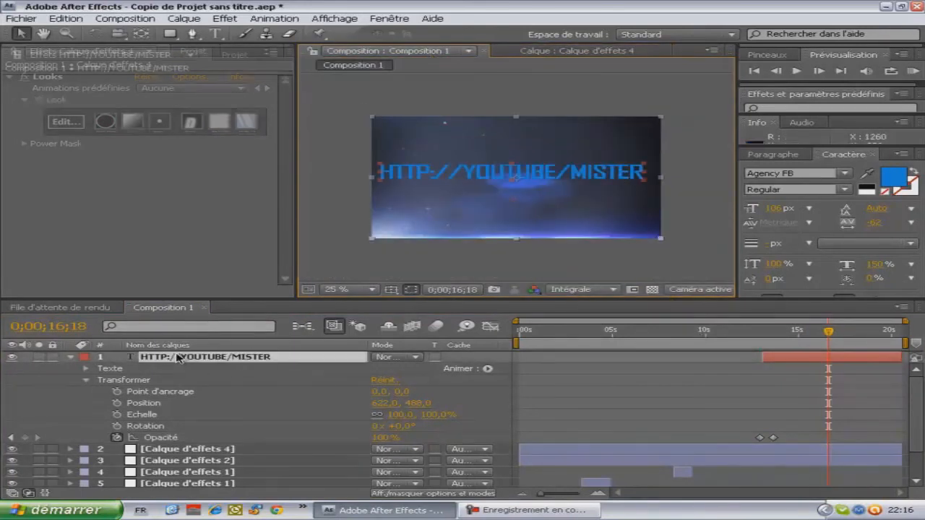
pyautogui.doubleClick(639, 172)
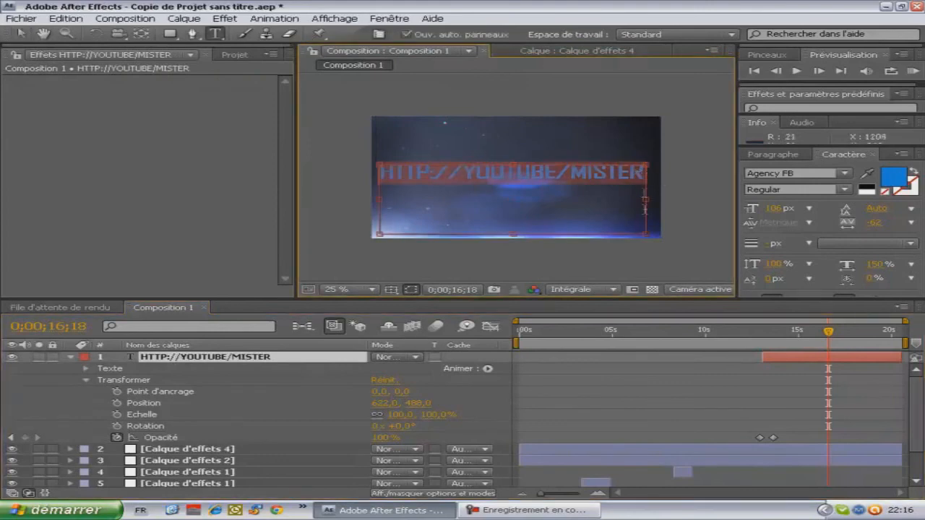
pyautogui.click(70, 357)
pyautogui.click(149, 369)
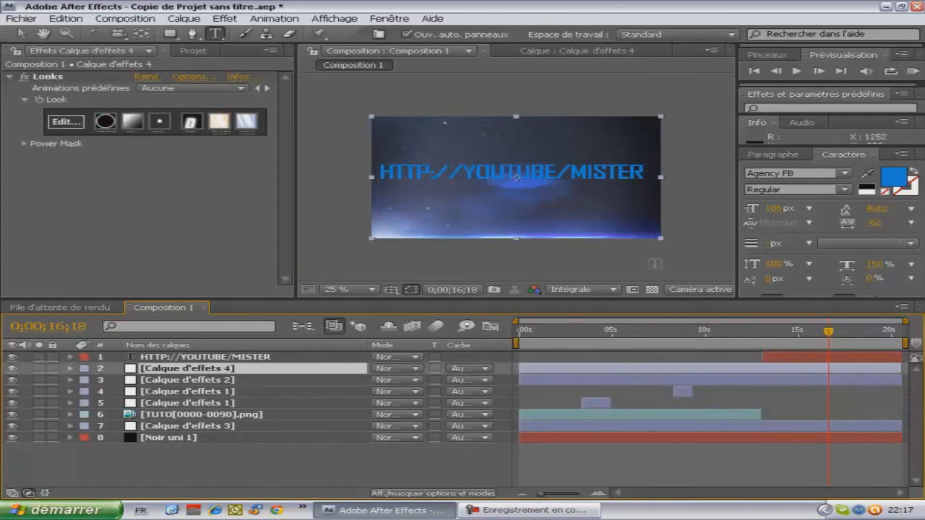
# Step: Extend the title layer to the end of the composition, undo its accidental time shift and return to the Selection tool
pyautogui.click(895, 356)
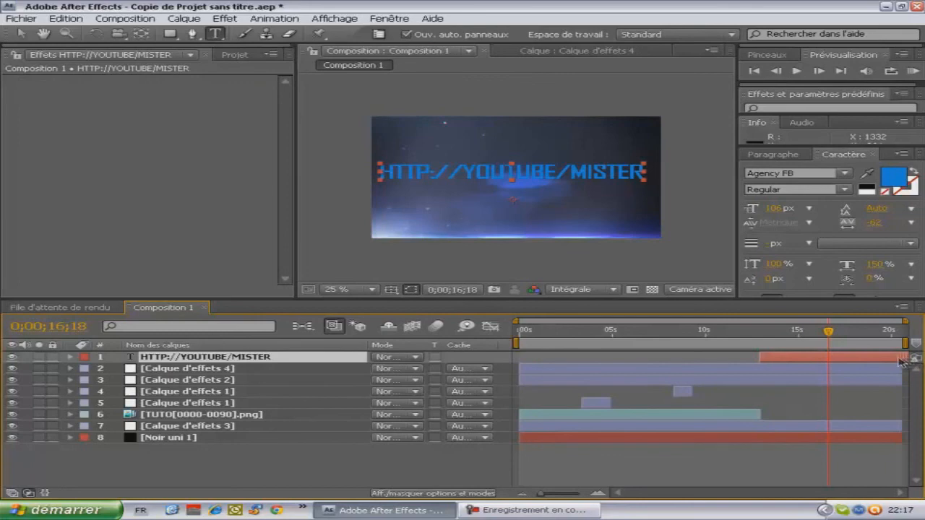
pyautogui.click(69, 32)
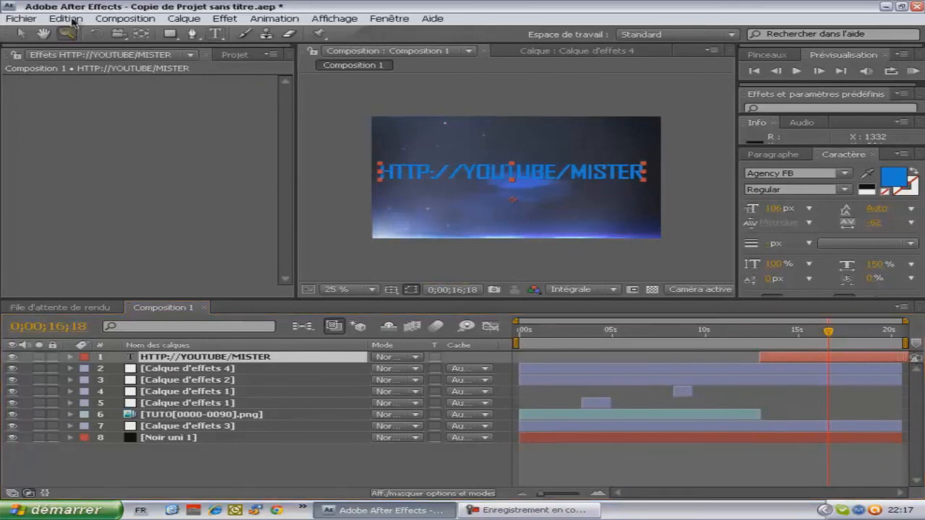
pyautogui.click(73, 19)
pyautogui.click(76, 30)
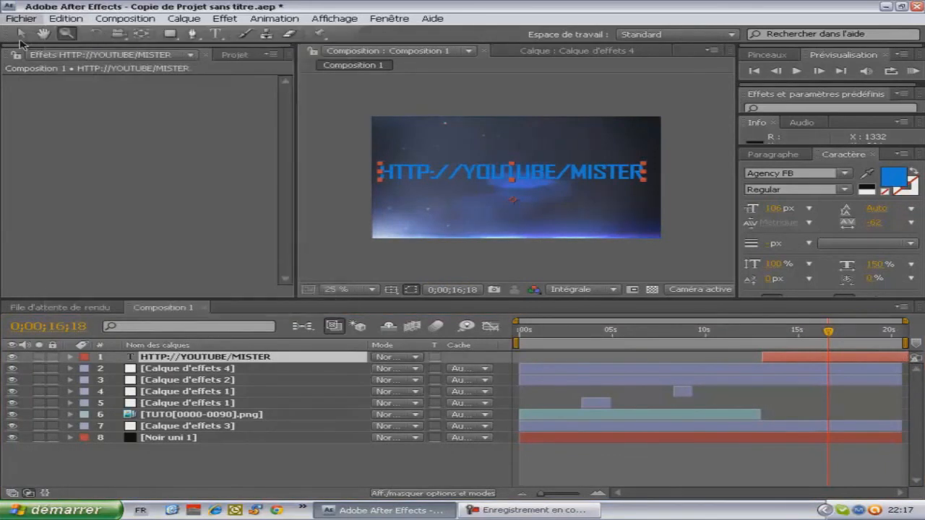
pyautogui.click(21, 34)
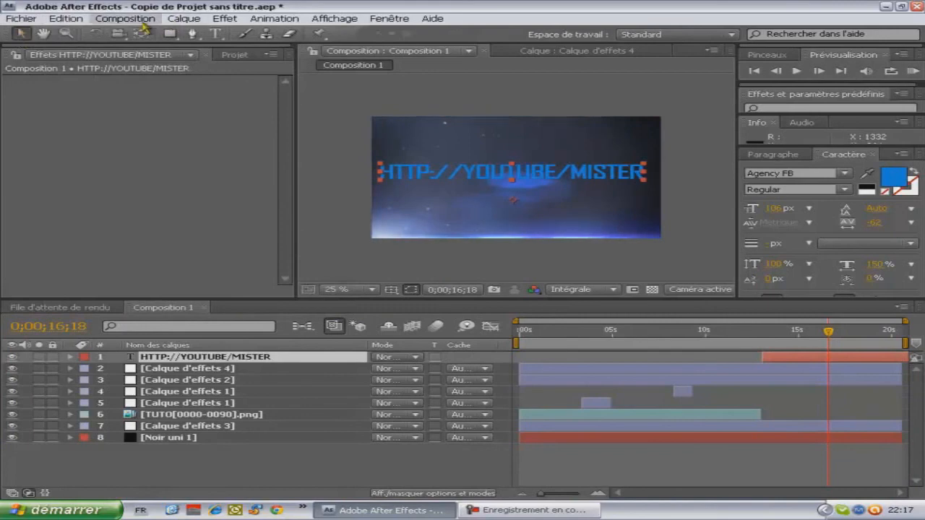
# Step: Add Composition 1 to the render queue and save the project
pyautogui.click(143, 26)
pyautogui.click(182, 115)
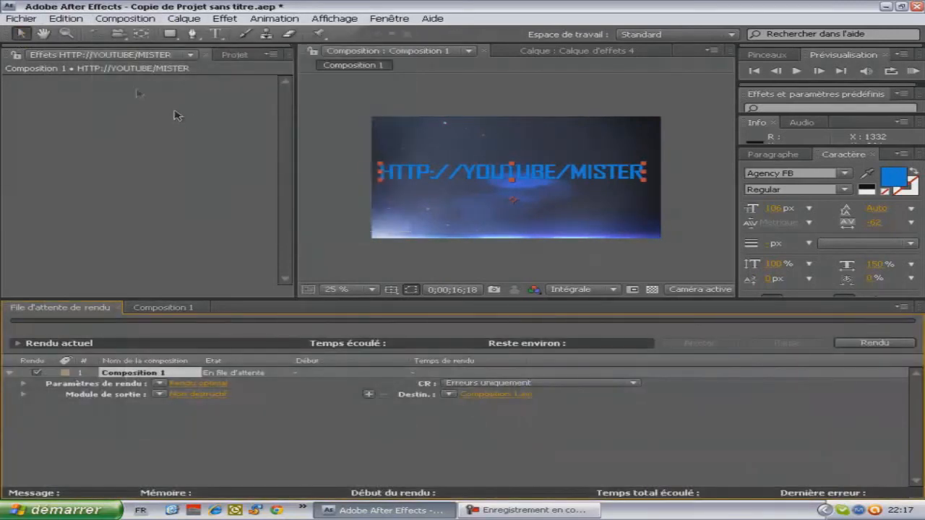
pyautogui.click(21, 19)
pyautogui.click(44, 119)
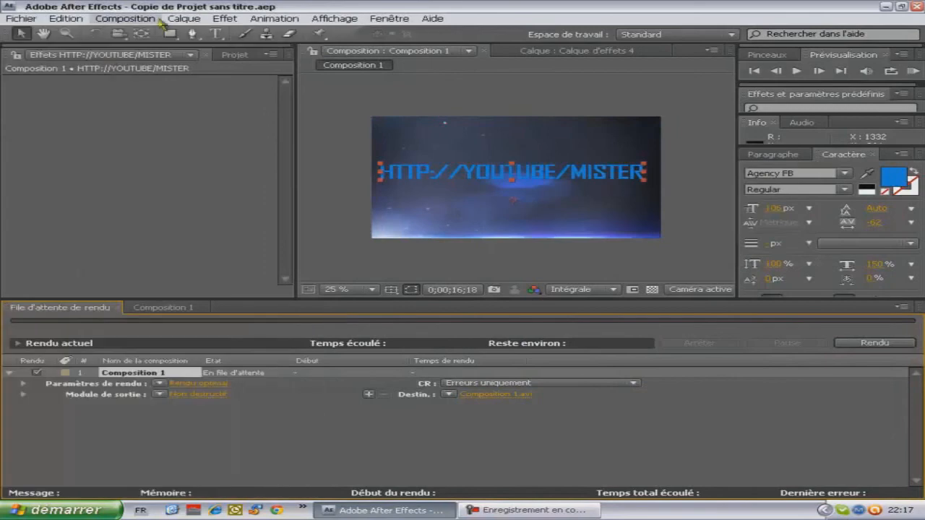
# Step: Examine the output destination, file name and format of the queued Composition 1 render
pyautogui.click(146, 22)
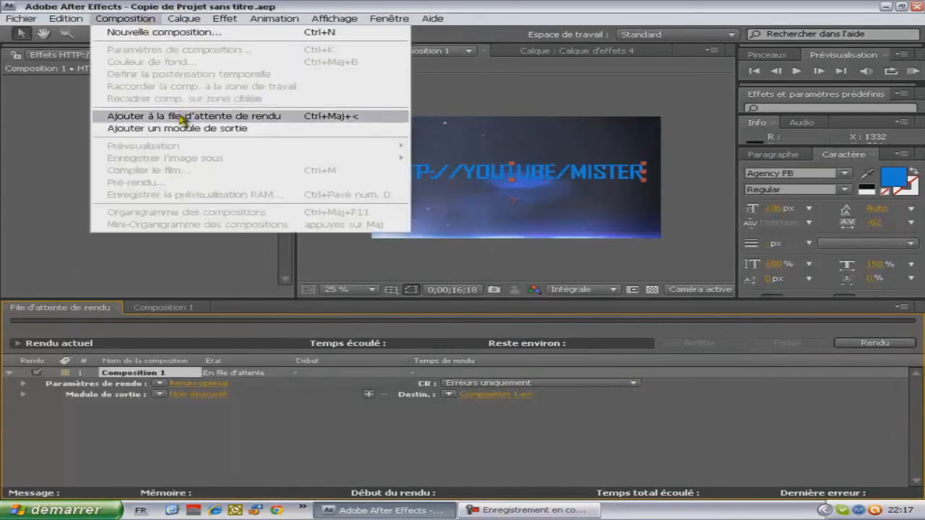
pyautogui.click(341, 2)
pyautogui.click(496, 394)
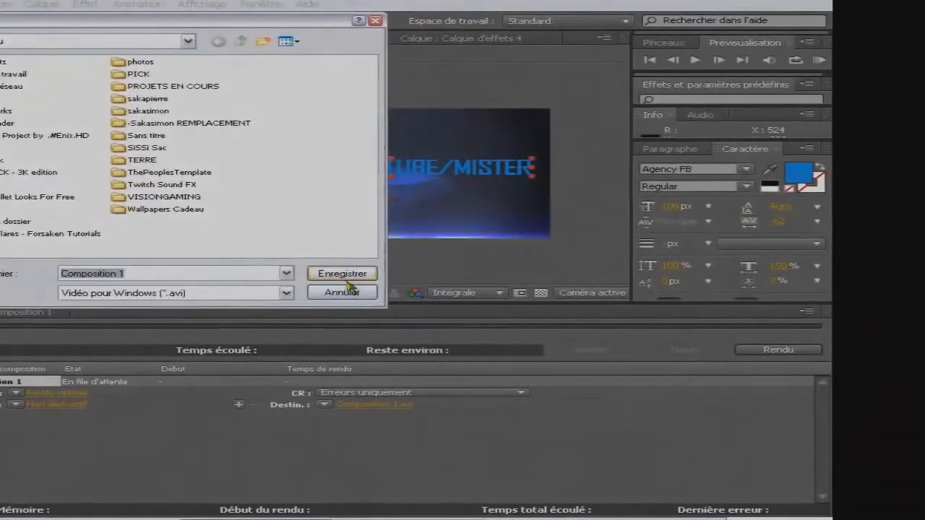
pyautogui.click(470, 294)
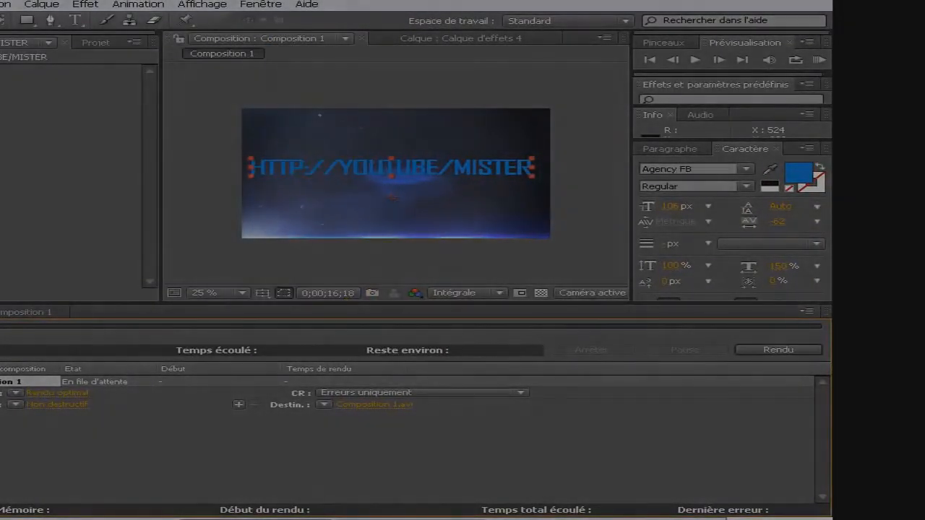